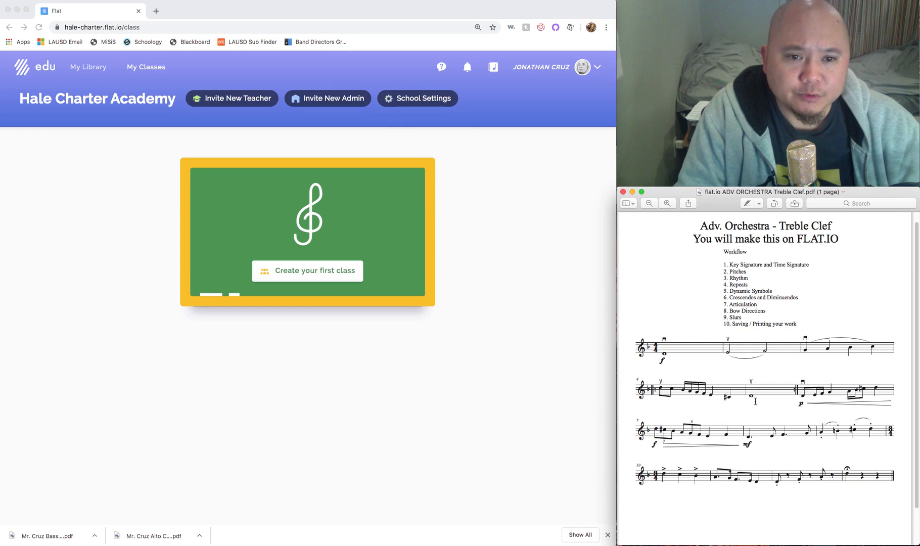
left_click(546, 238)
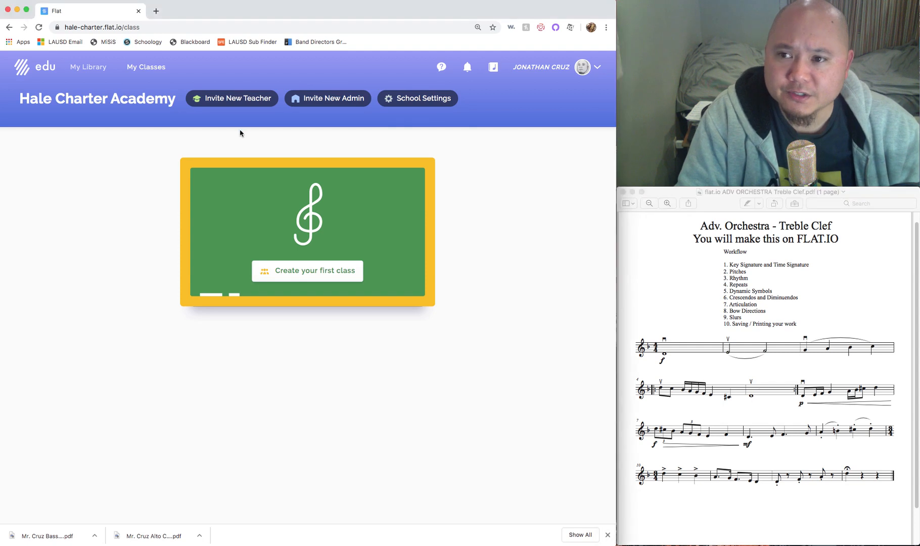
left_click(816, 247)
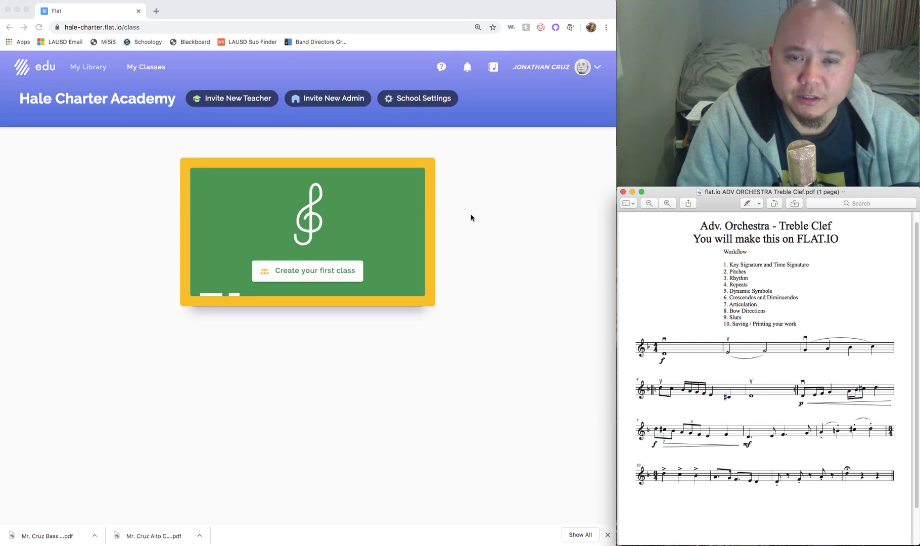
left_click(282, 140)
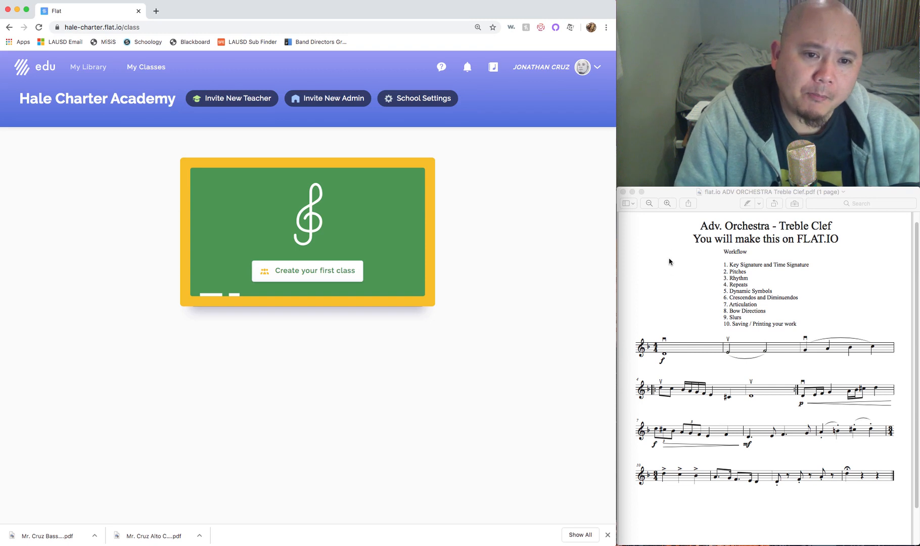
left_click(712, 208)
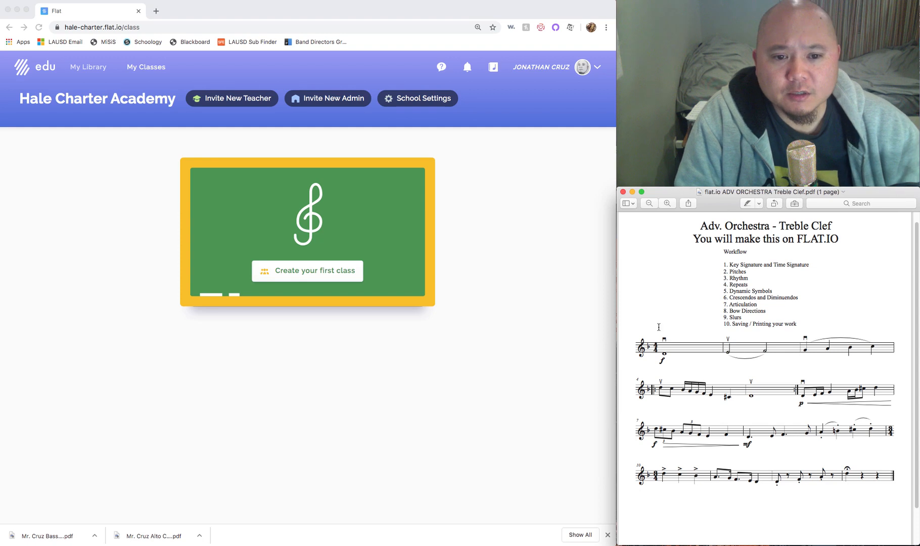
left_click_drag(639, 348, 660, 340)
left_click(883, 486)
left_click(857, 449)
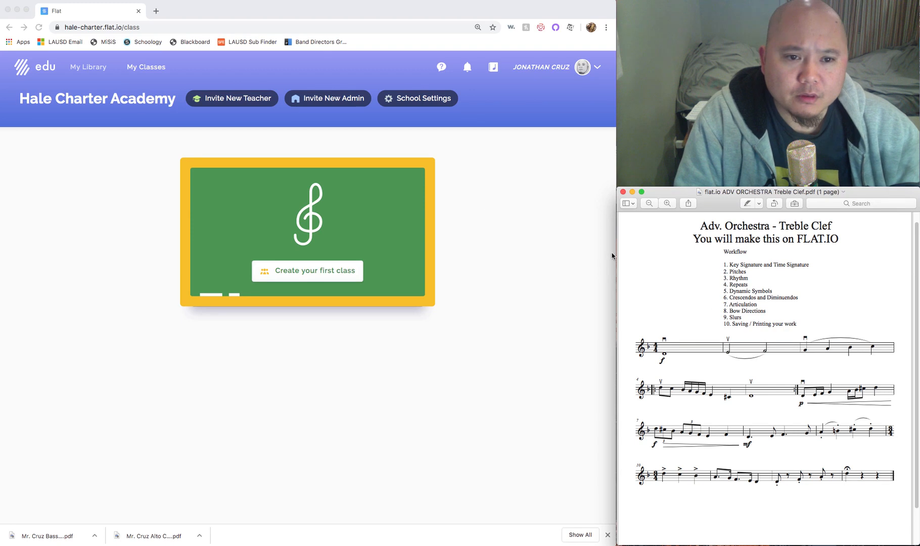
left_click(506, 221)
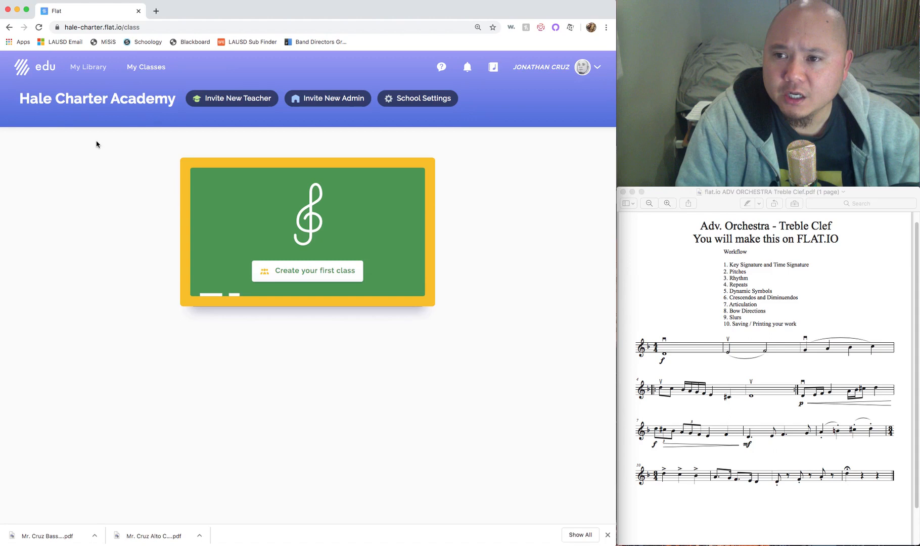
Start a new private score in the library, titled with the teacher's name followed by "Treble Clef Orchestra"
left_click(85, 69)
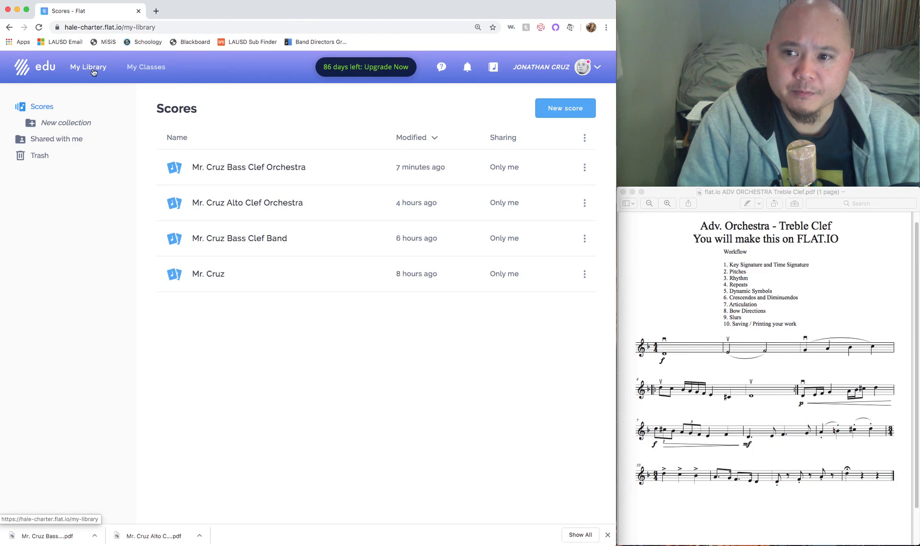
left_click(559, 112)
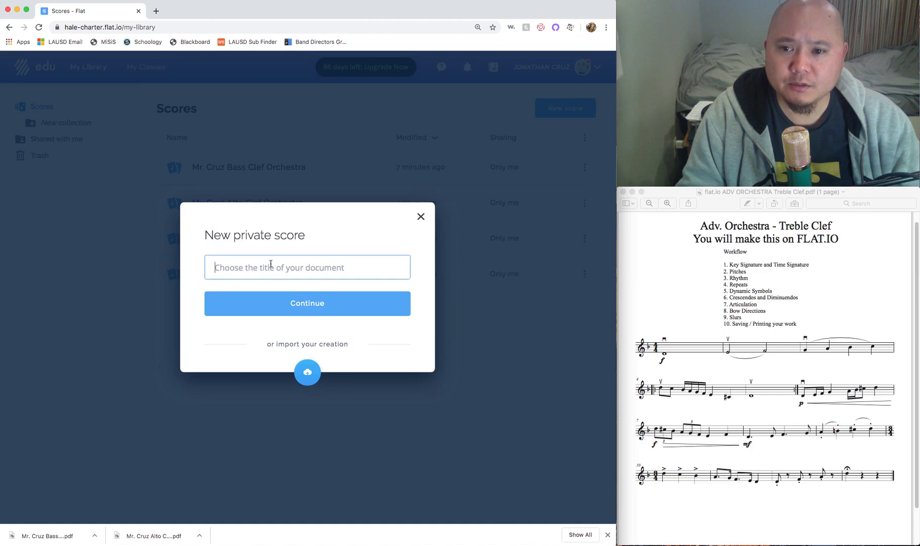
type("Mr. Cruz ")
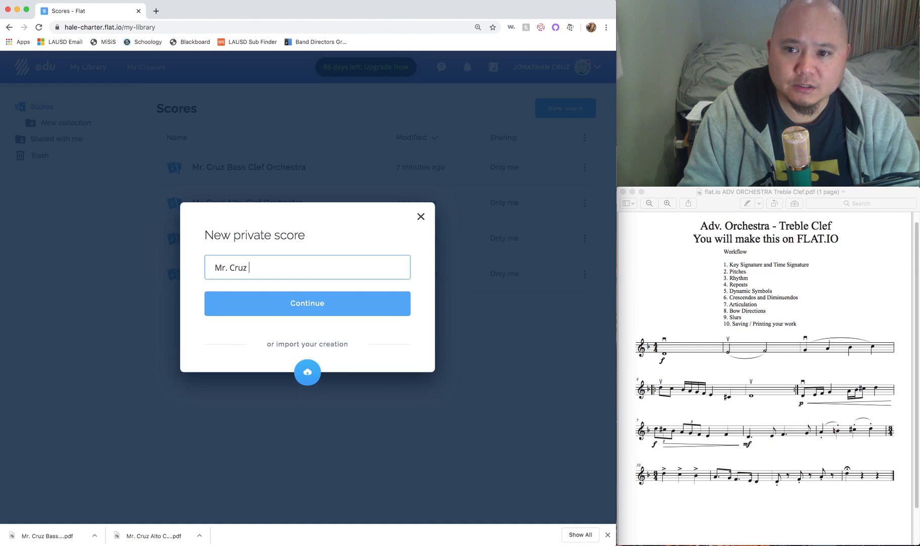
type("Treb")
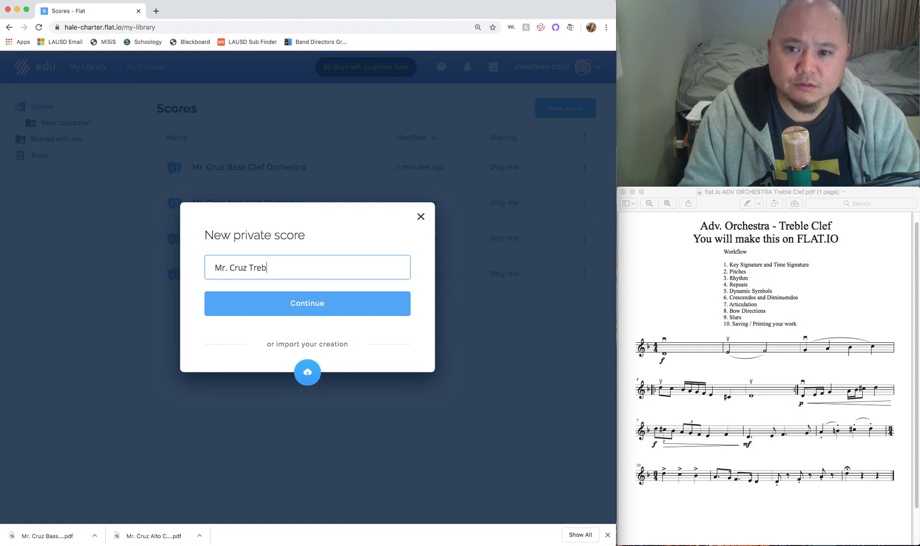
type("le Clef Orchestra")
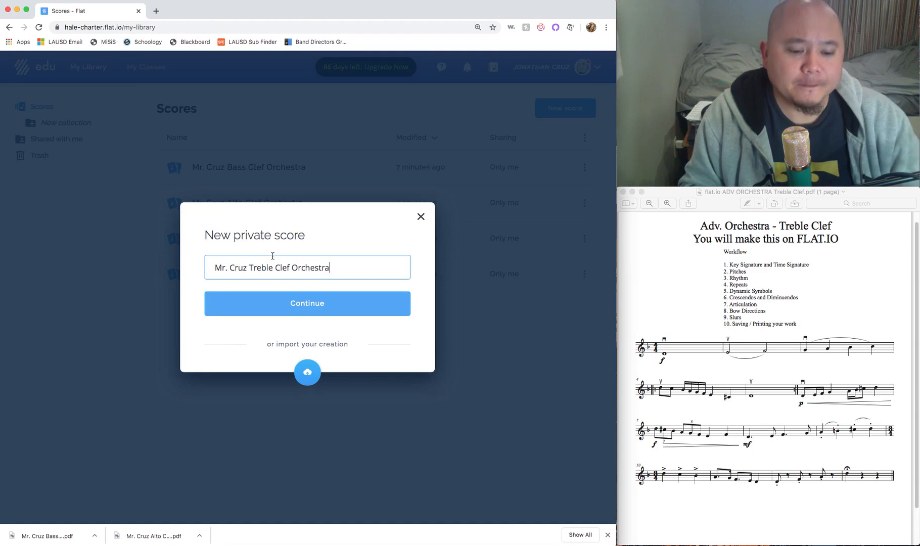
left_click(298, 303)
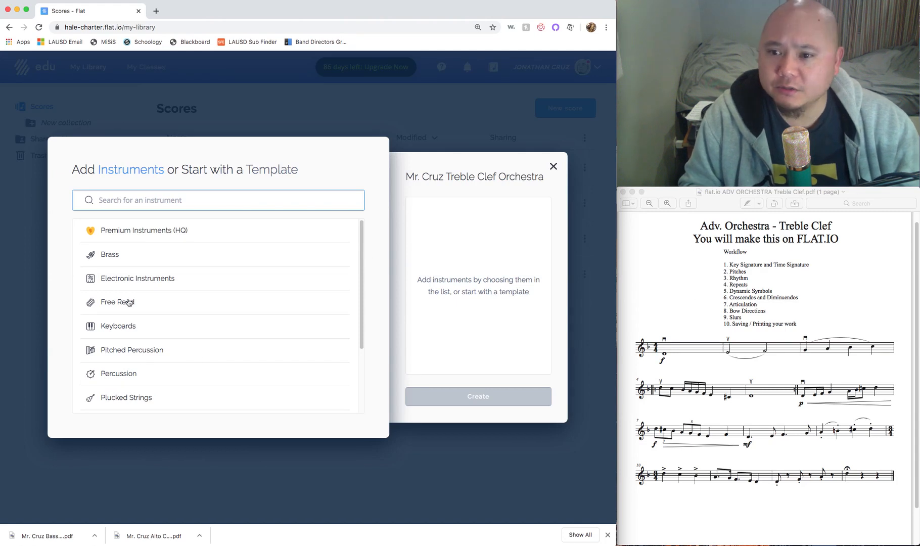
Add a Violin from the Strings family to the new score's instruments
scroll(157, 374, "down", 3)
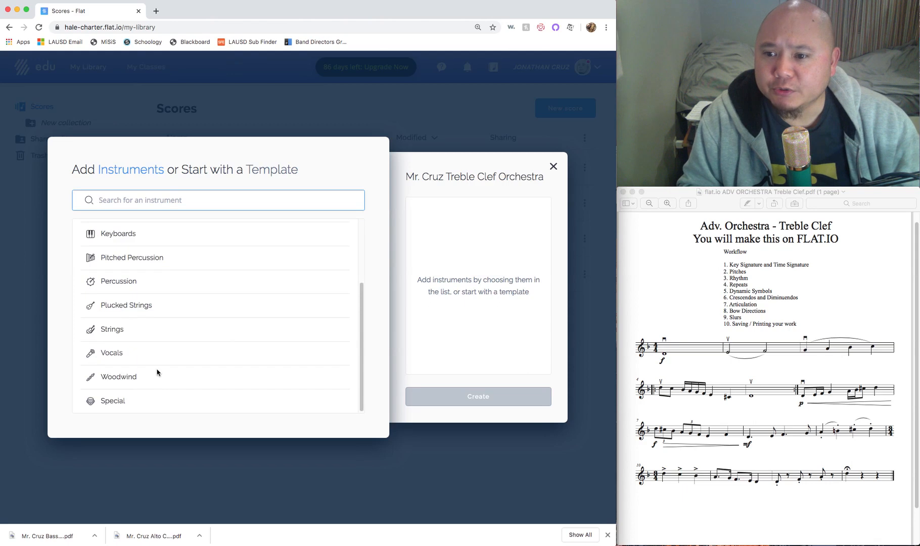
left_click(114, 334)
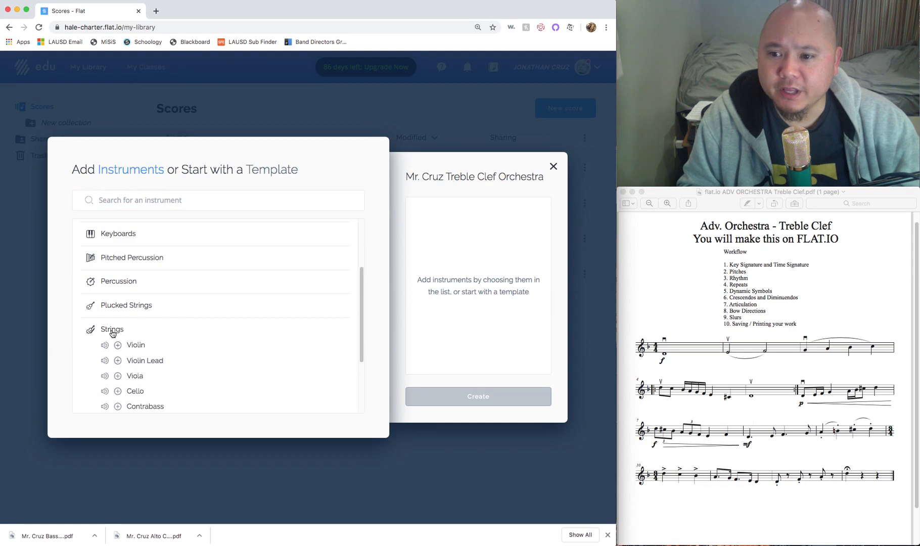
scroll(130, 359, "down", 2)
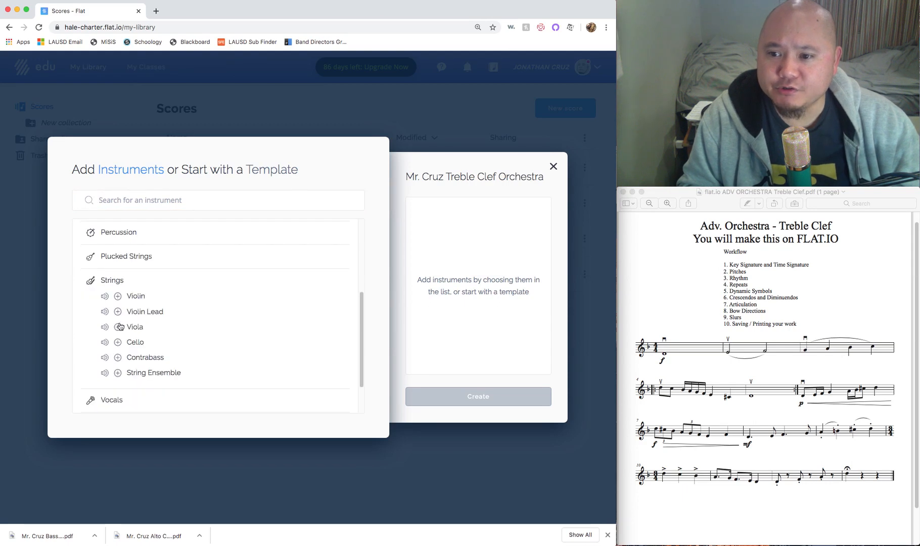
left_click(117, 296)
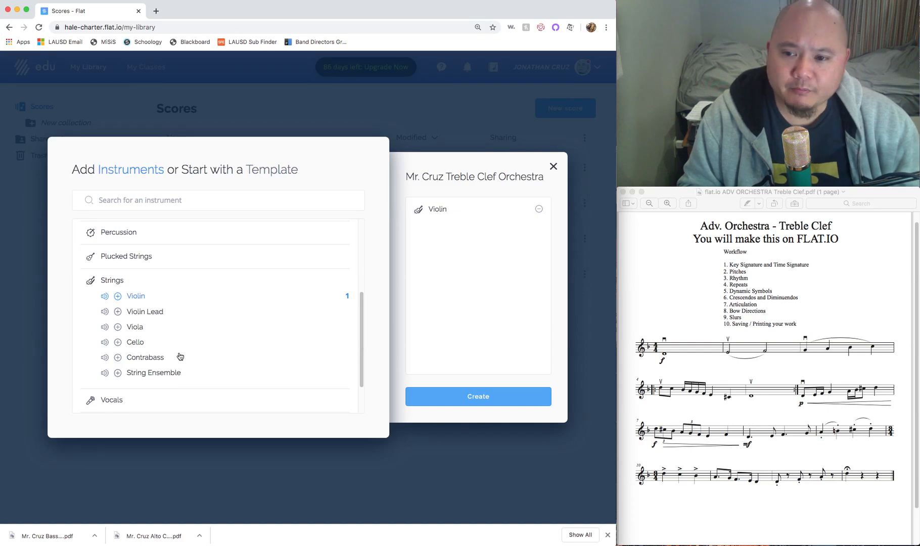
left_click(117, 328)
left_click(117, 342)
left_click(117, 357)
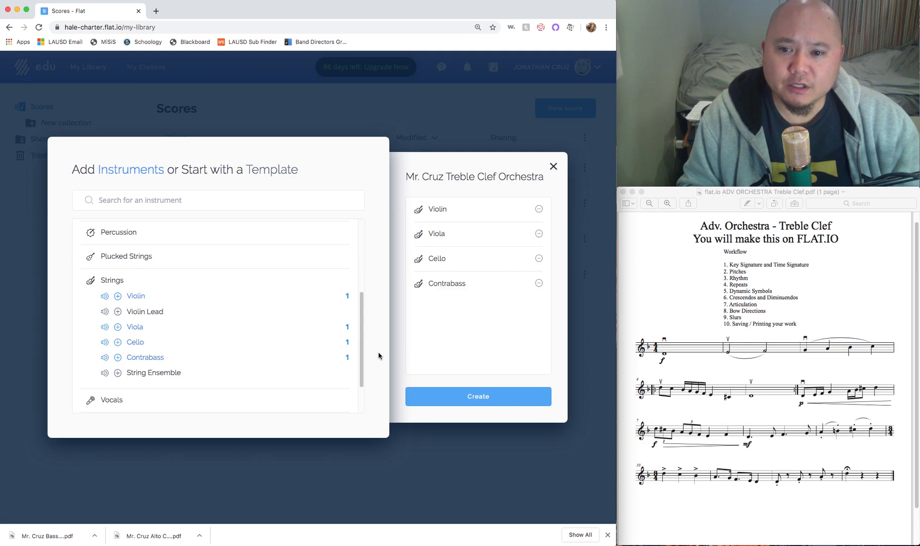
left_click(539, 233)
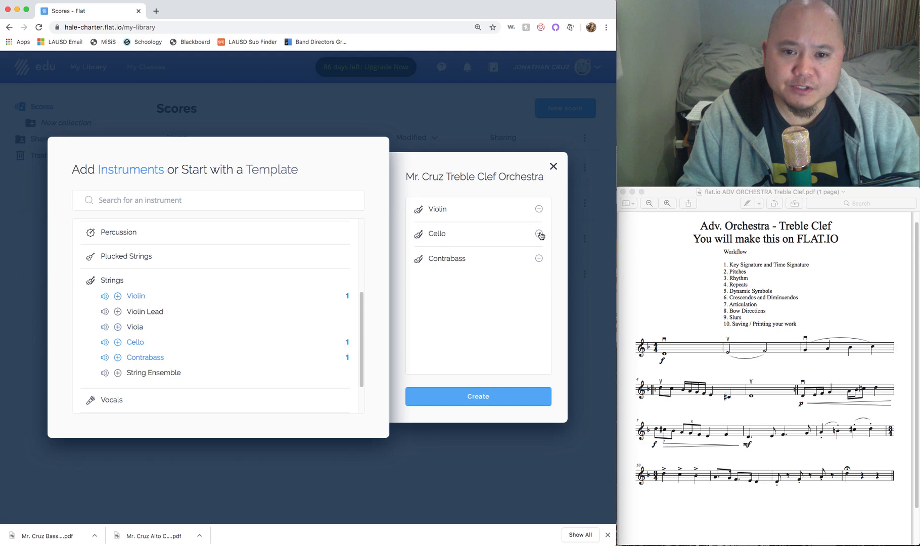
left_click(539, 234)
left_click(539, 233)
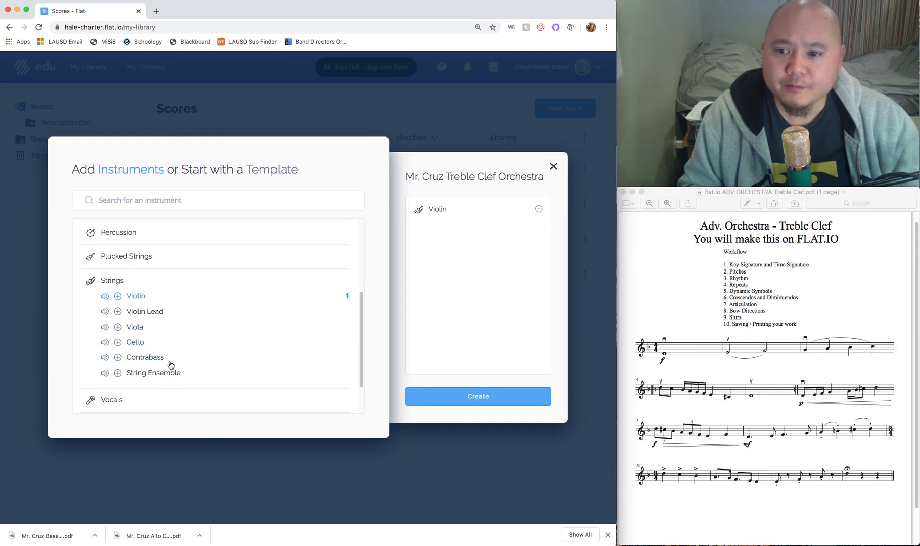
left_click(118, 374)
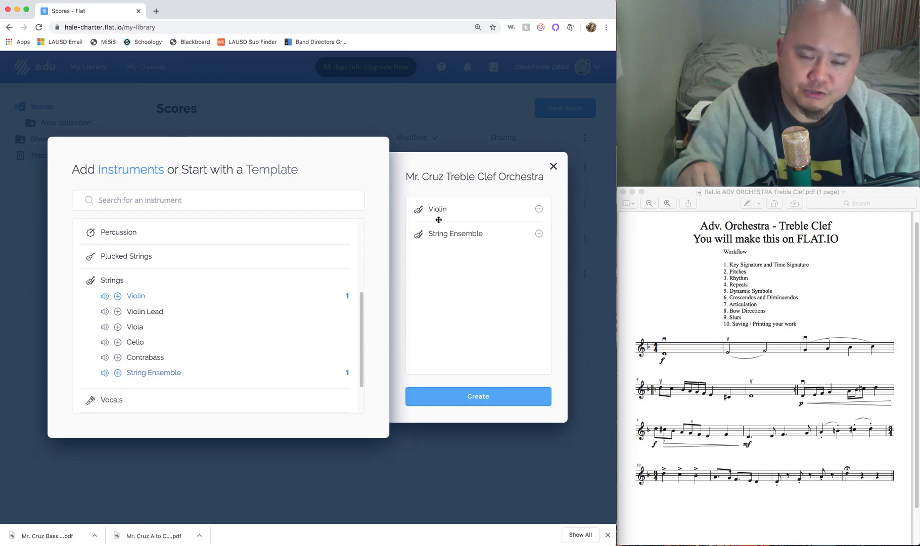
left_click(541, 237)
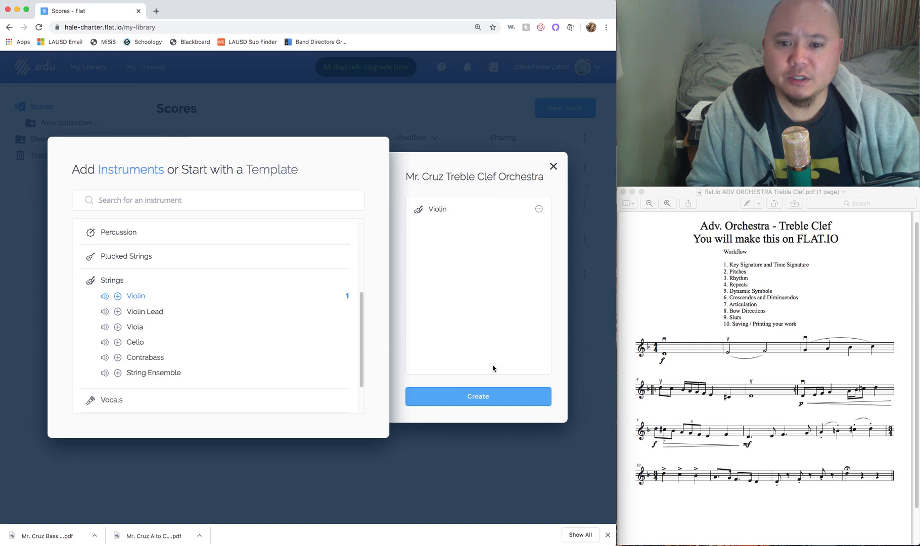
Create the score with Violin as its only instrument
left_click(483, 396)
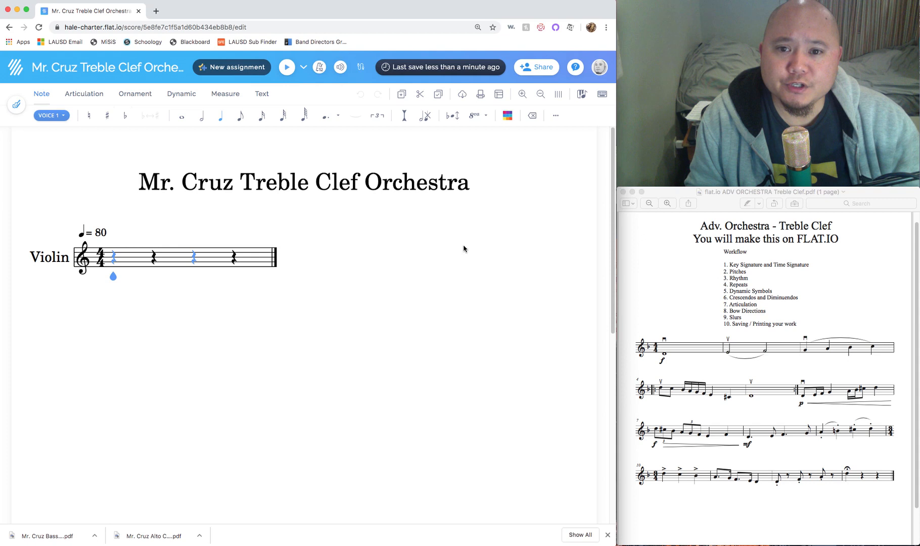
left_click(691, 284)
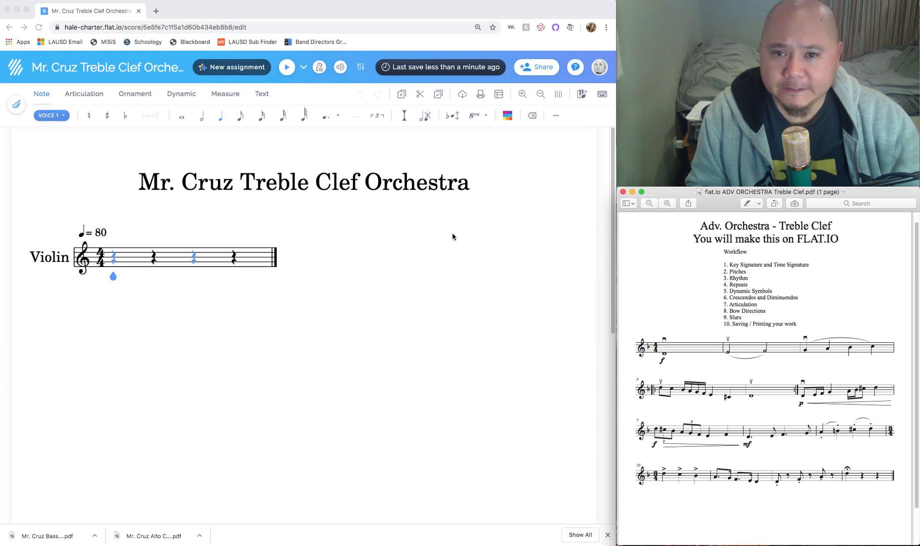
left_click(471, 236)
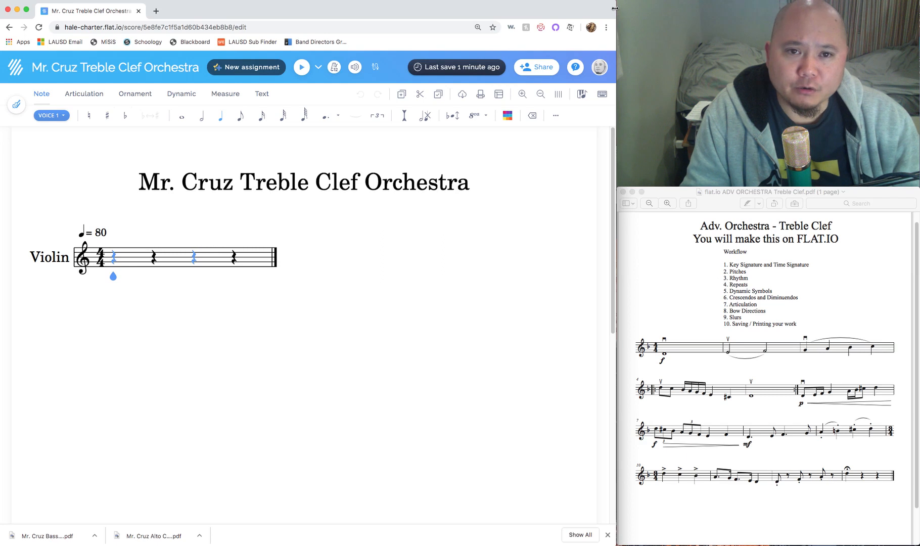
left_click_drag(615, 8, 497, 11)
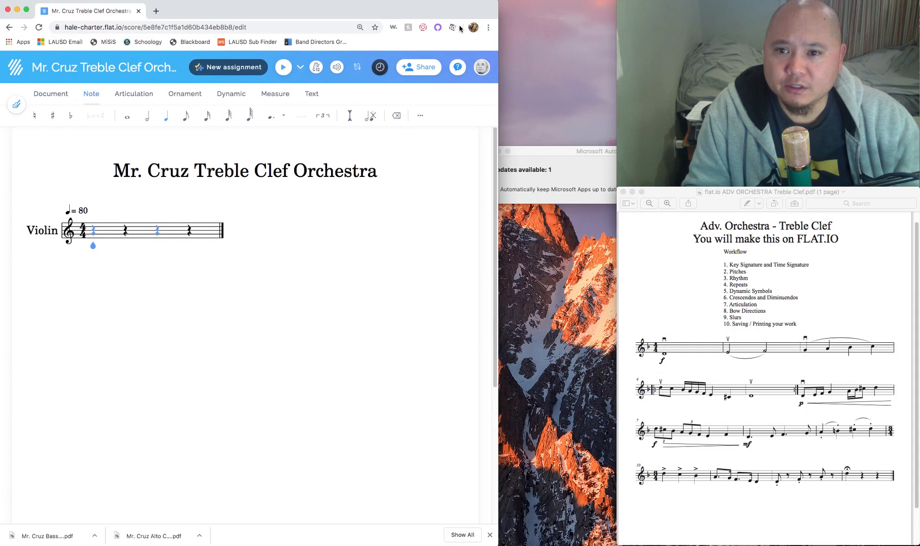
left_click(54, 97)
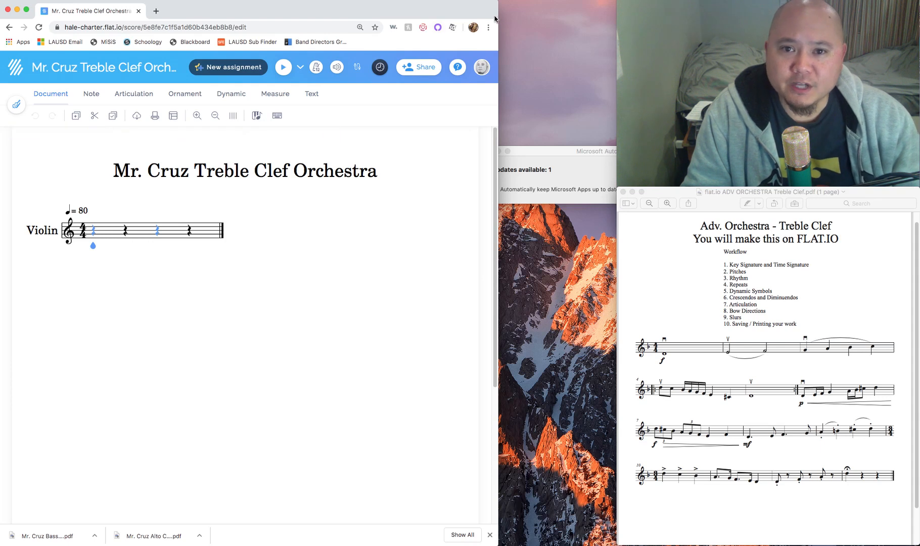
left_click_drag(498, 10, 616, 10)
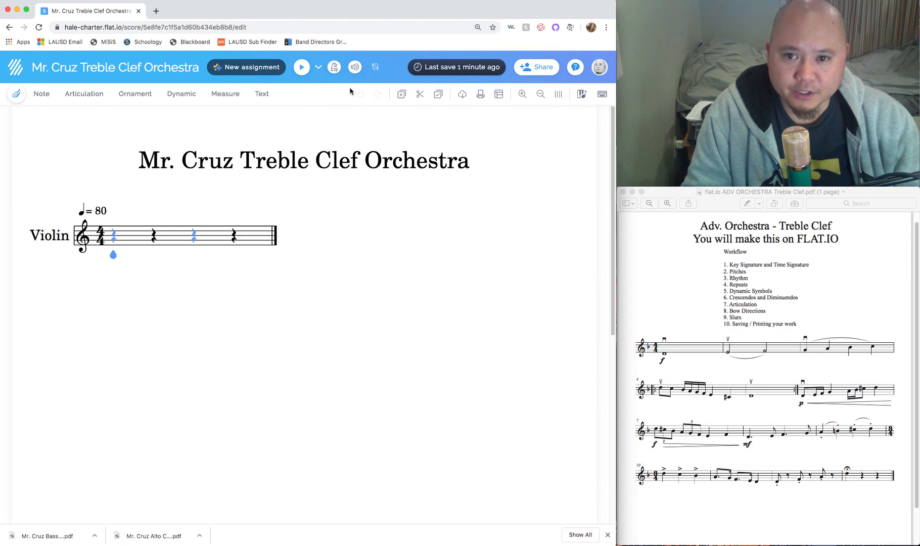
Examine the note-entry tools, including the note durations, dotted-note choices and additional beaming options
left_click(41, 96)
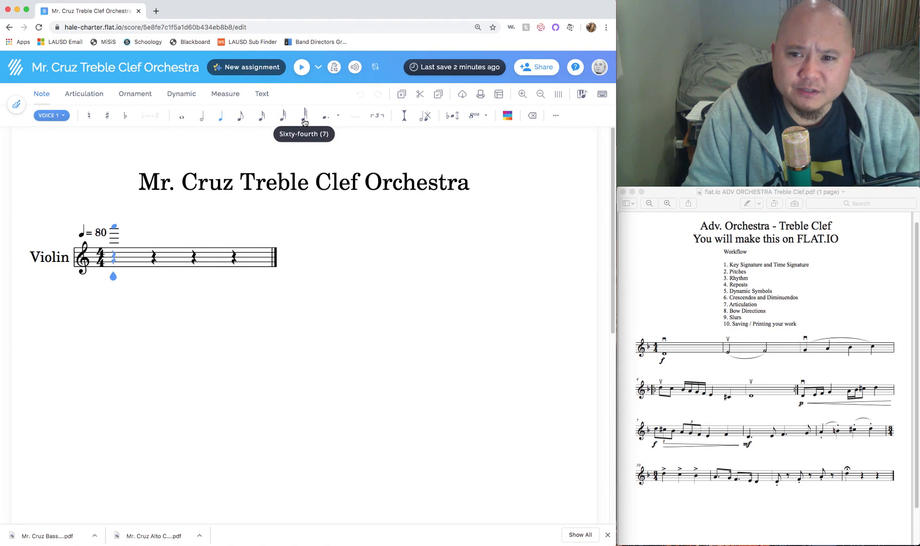
left_click(339, 117)
left_click(408, 143)
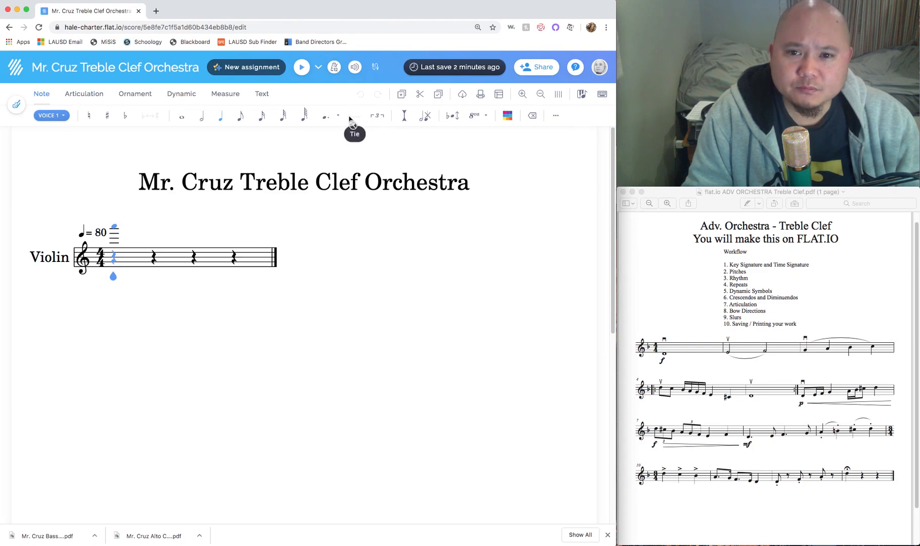
left_click(557, 120)
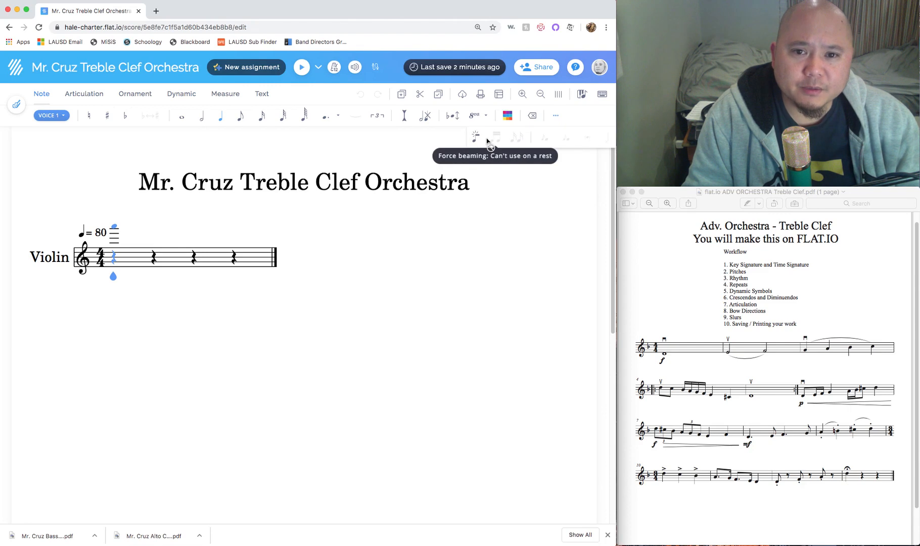
left_click(554, 116)
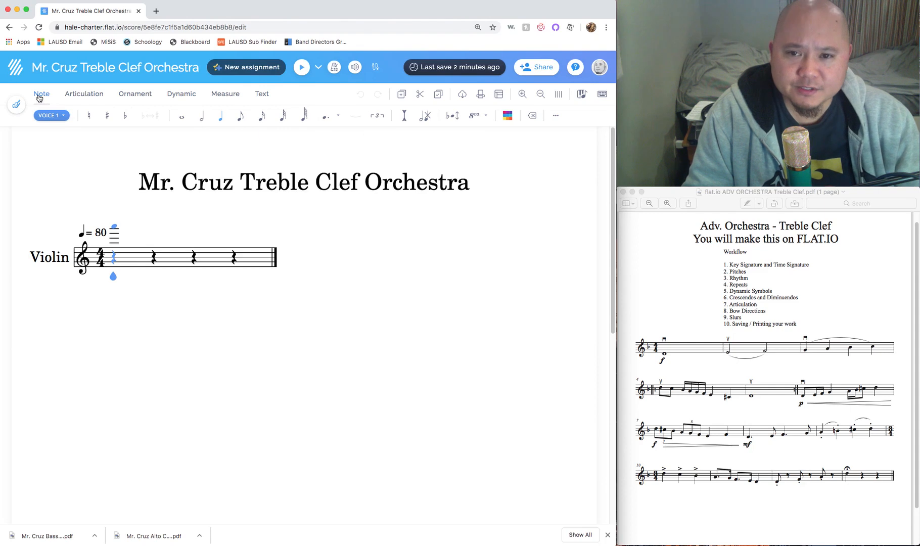
Examine the articulation tools with their additional options, as well as the ornament and dynamic markings
left_click(92, 96)
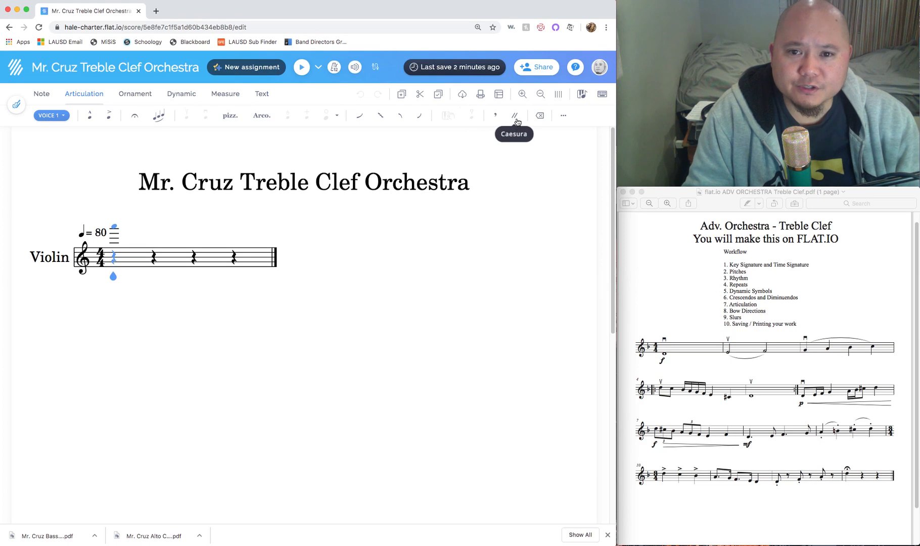
left_click(561, 115)
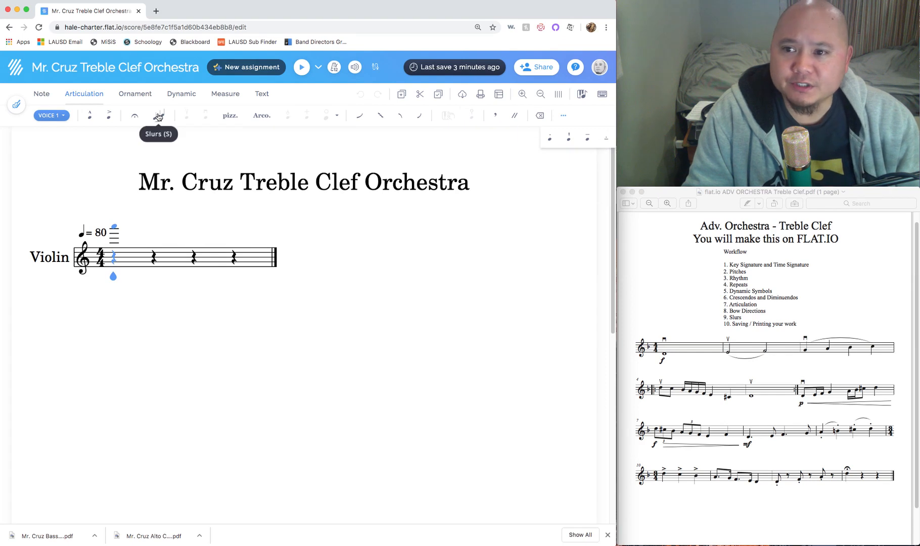
left_click(84, 96)
left_click(135, 93)
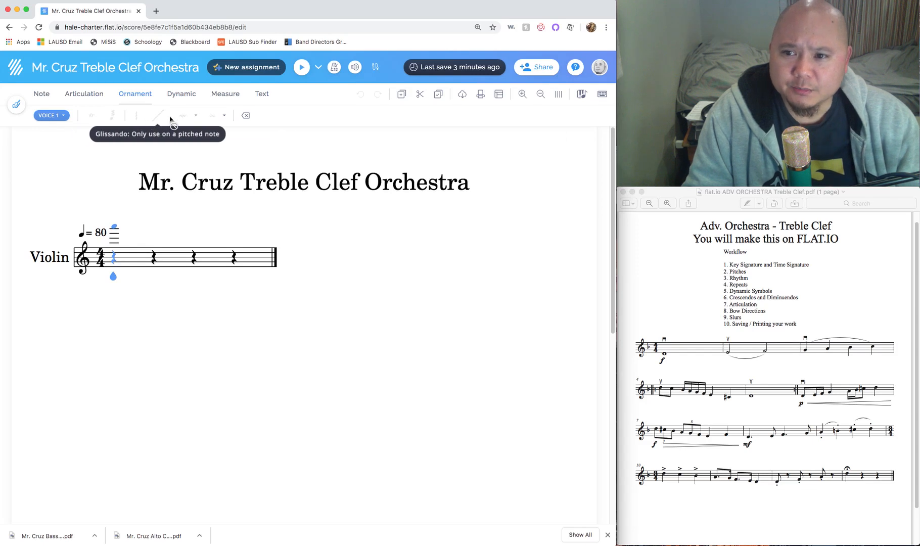
left_click(180, 95)
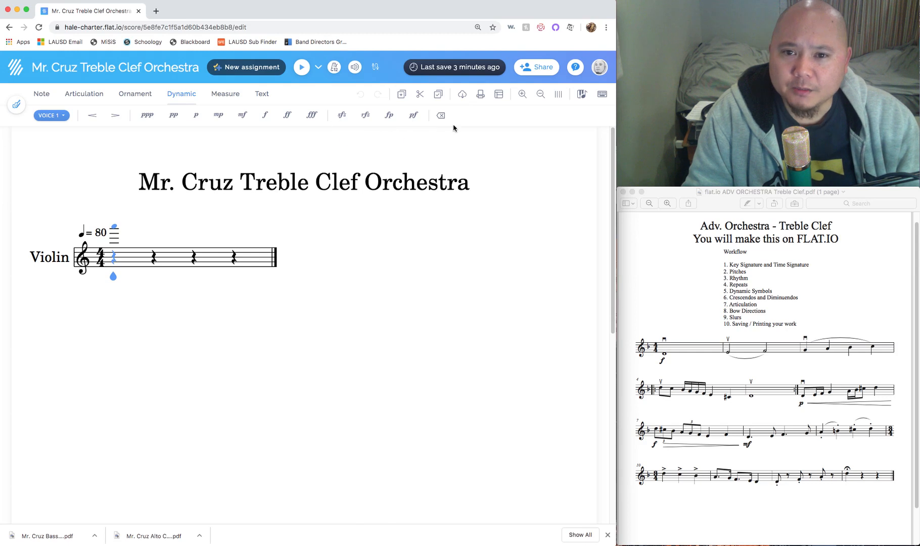
Examine the measure tools, including the Segno and Coda symbols and the Fine and D.C. options, as well as the text tools
left_click(223, 95)
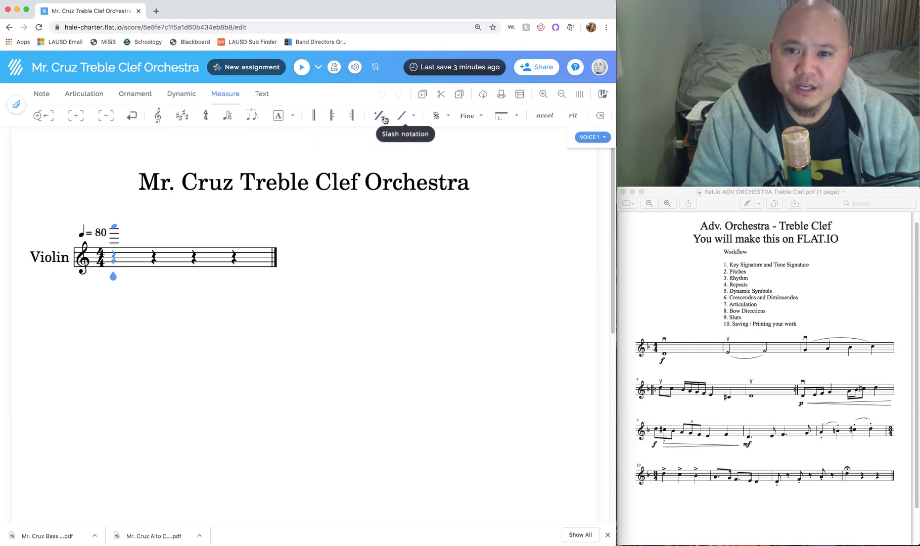
left_click(449, 119)
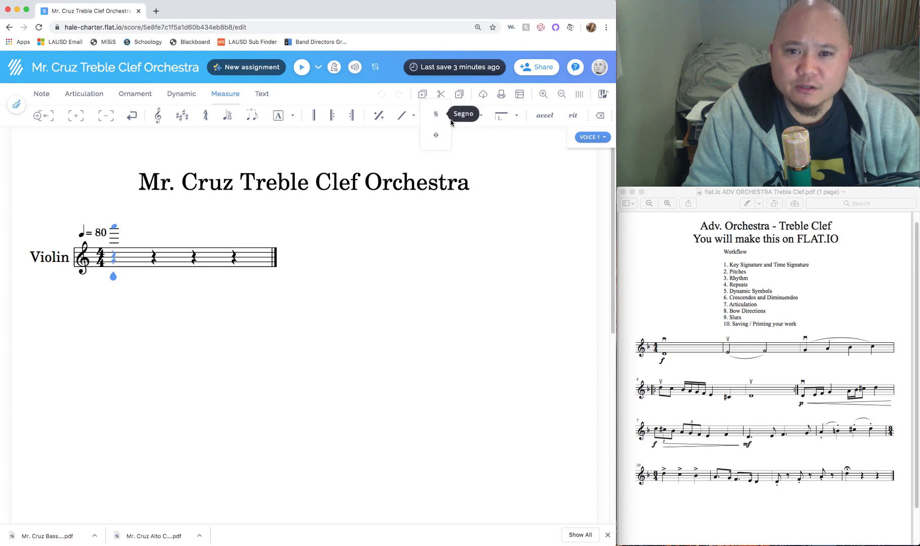
left_click(481, 121)
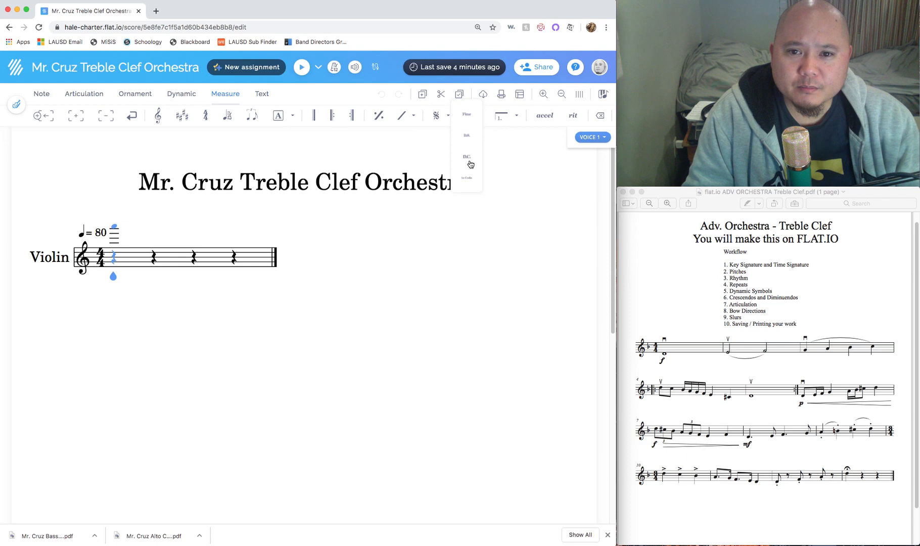
left_click(526, 201)
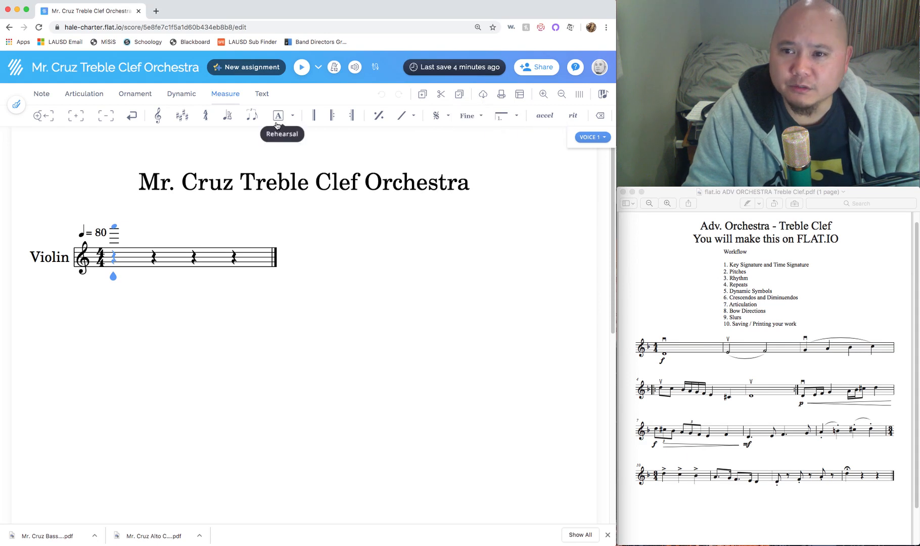
left_click(262, 93)
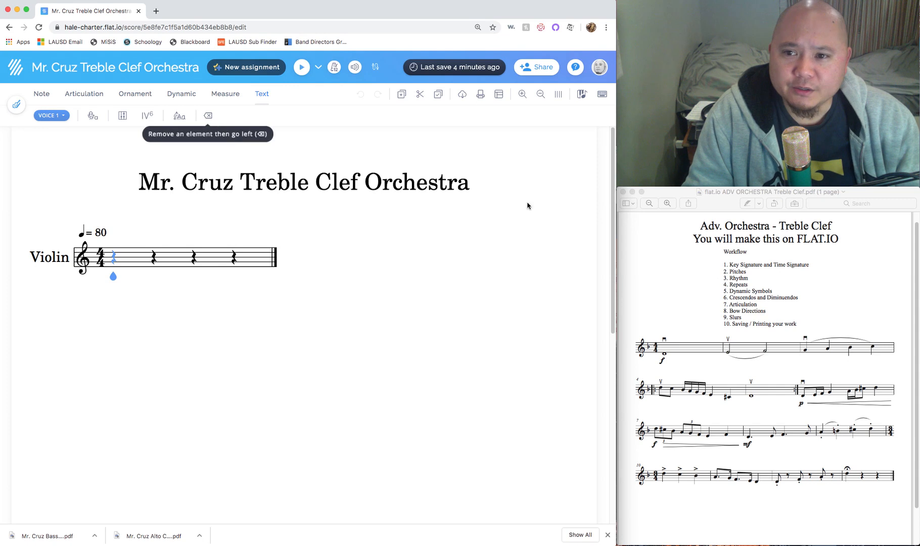
Examine the ten-item workflow list in the Adv. Orchestra Treble Clef worksheet
left_click(745, 283)
mouse_move(715, 267)
left_mouse_down()
mouse_move(746, 272)
mouse_move(775, 322)
mouse_move(720, 260)
left_mouse_up()
left_click(802, 320)
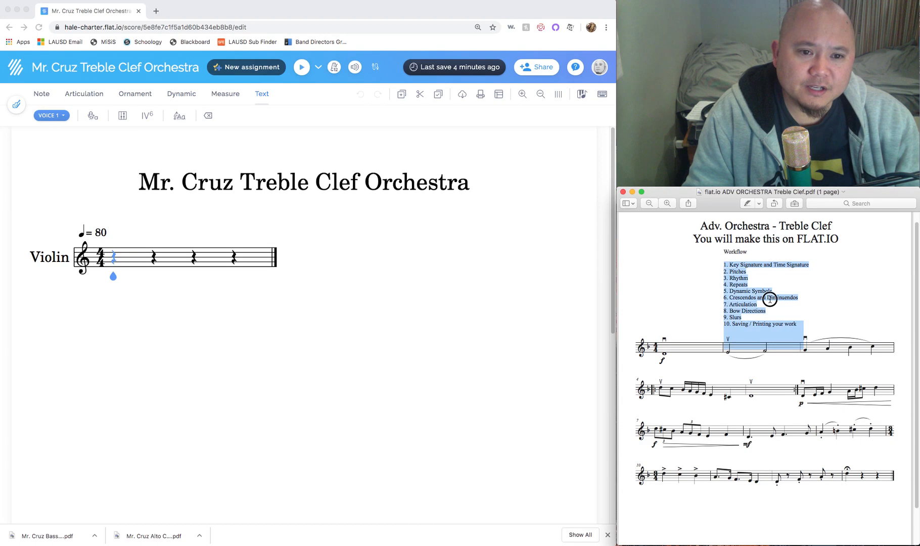
left_click(770, 298)
left_click(394, 204)
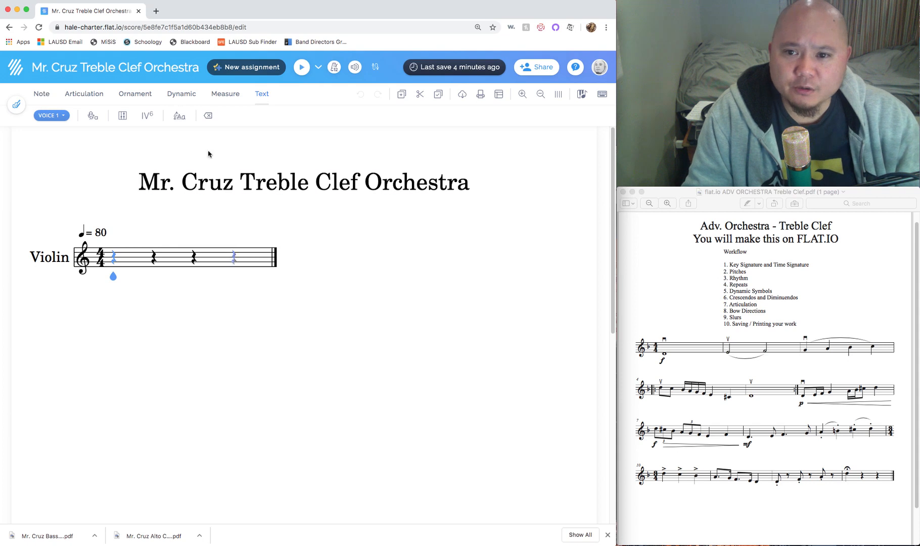
Try placing a quarter note below the staff on the measure's first beat, and undo it
left_click(42, 95)
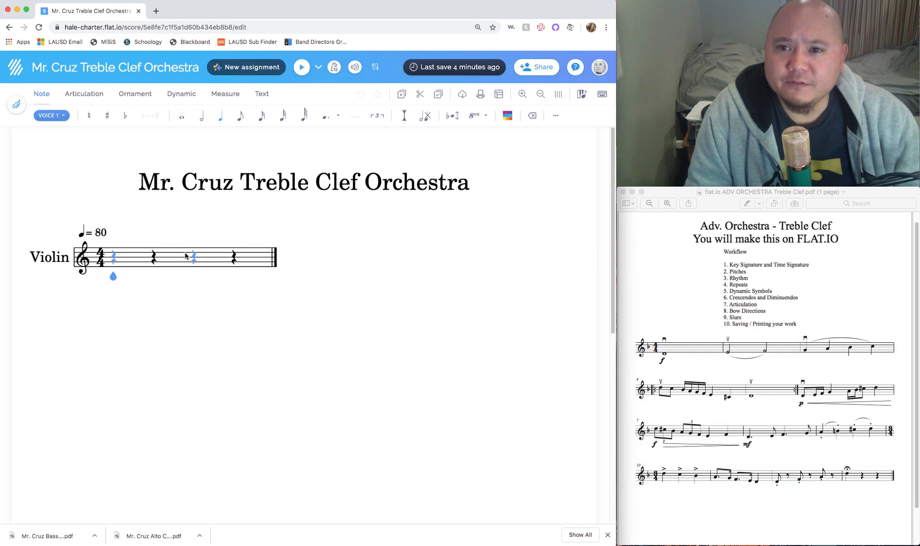
left_click(114, 282)
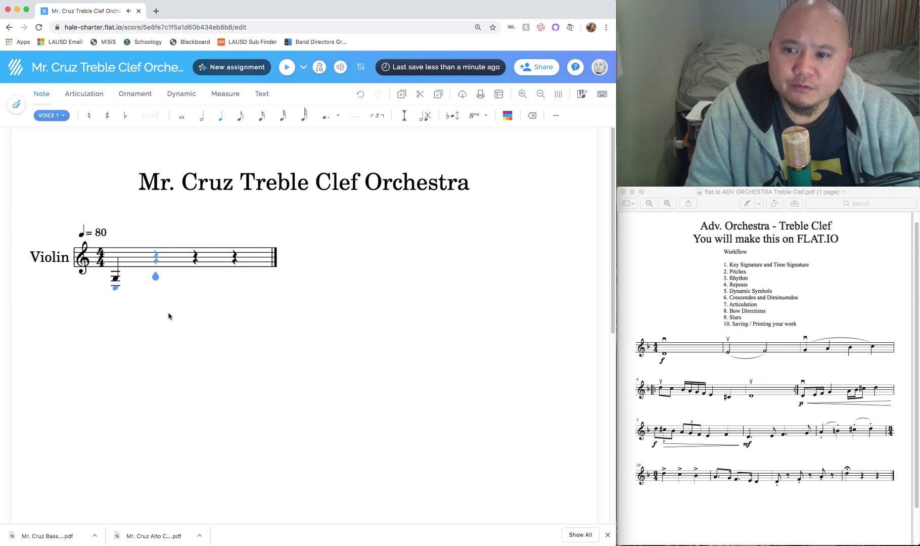
key("super+z")
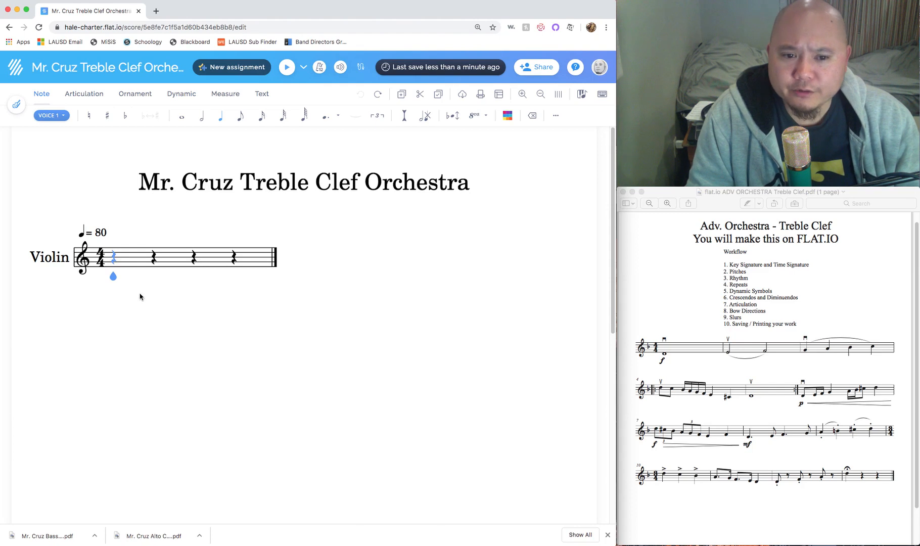
Practise moving the note cursor from the first rest to the last rest of the measure and back
key("shift+Right")
key("shift+Left")
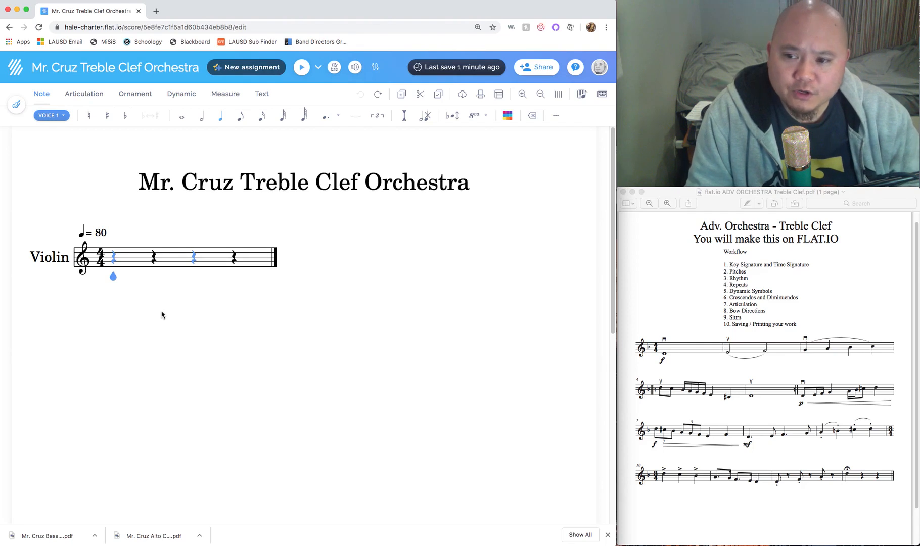
key("Right")
key("Right")
key("Right")
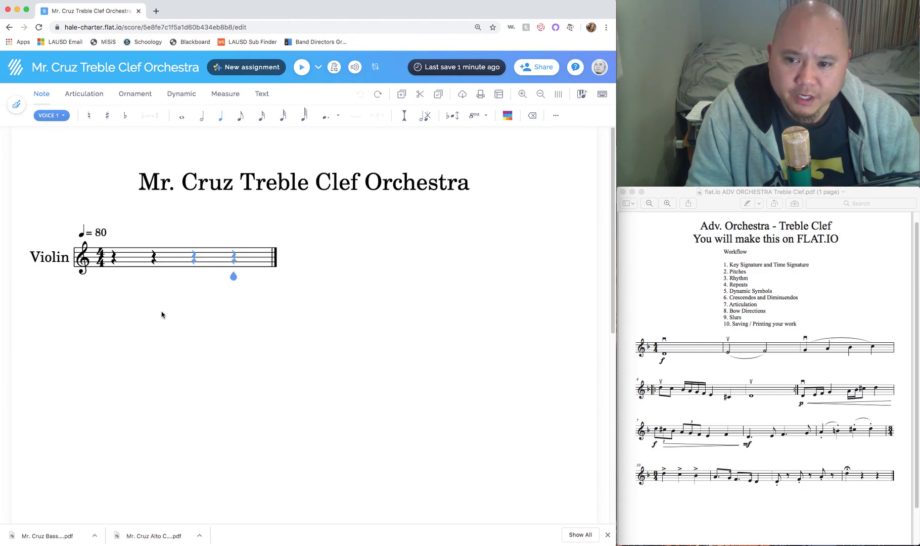
key("Left")
key("Left")
key("Left")
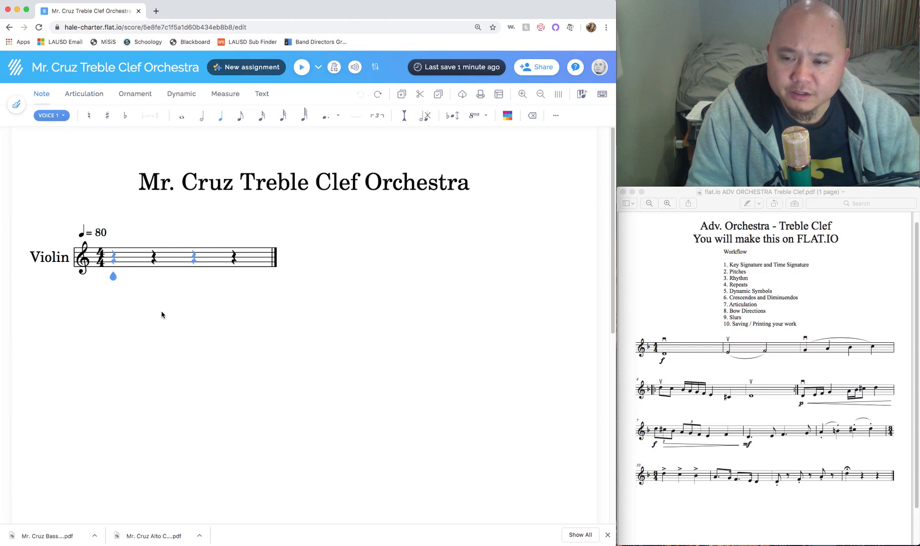
key("Right")
key("Right")
key("Right")
key("Left")
key("Left")
key("Left")
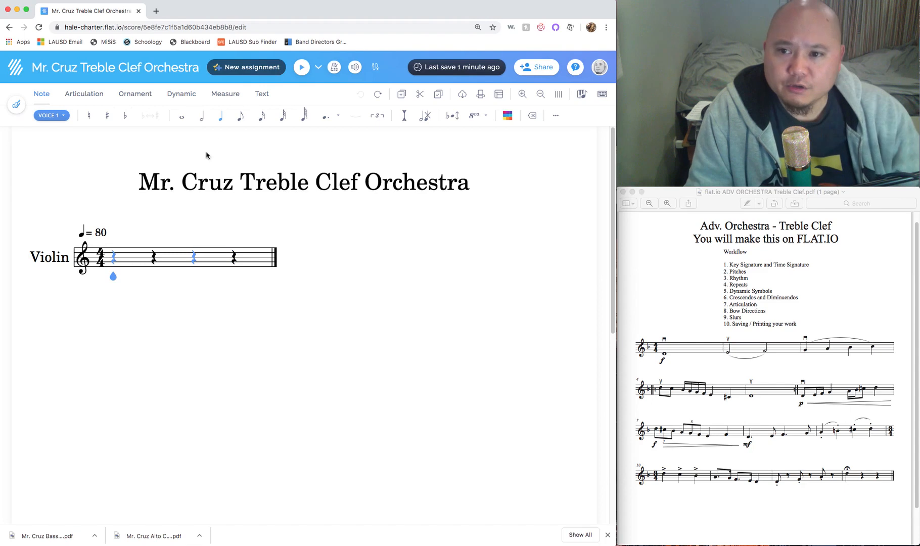
Enter a quarter-note F on the measure's first beat and raise its pitch six steps
left_click(113, 264)
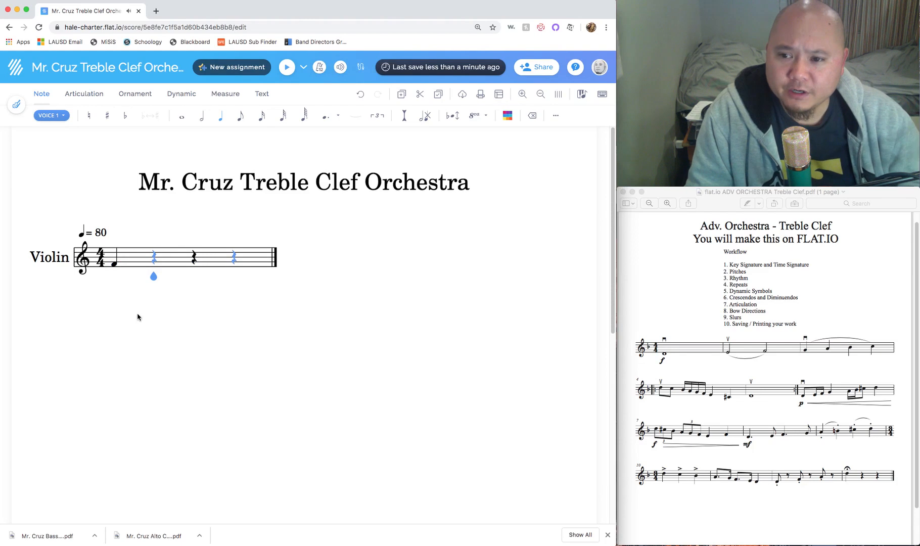
key("Left")
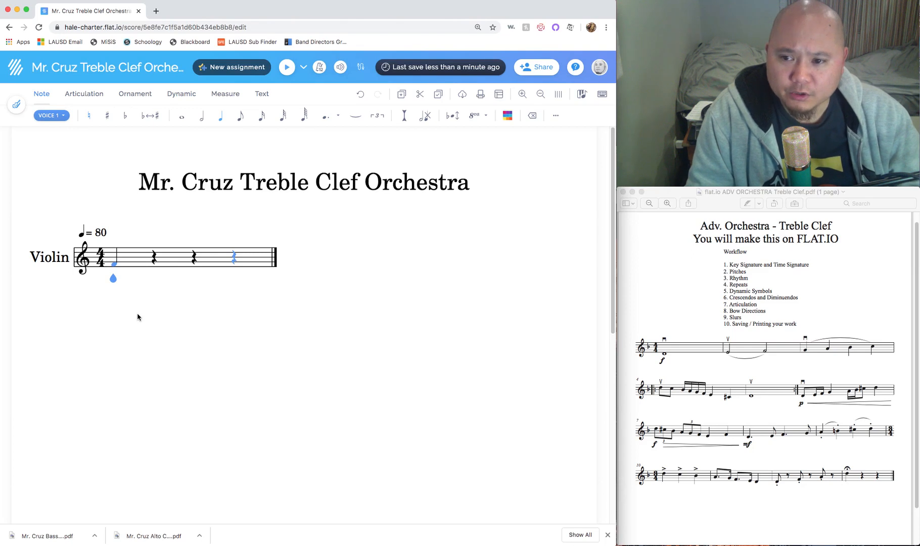
key("Up")
key("Up")
key("Up")
key("Up")
key("Up")
key("Up")
Lower the first-beat note step by step, settle it on the D below the staff, and delete the note
key("Down")
key("Down")
key("Down")
key("Down")
key("Down")
key("Down")
key("Down")
key("Down")
key("Down")
key("Down")
key("Up")
key("Up")
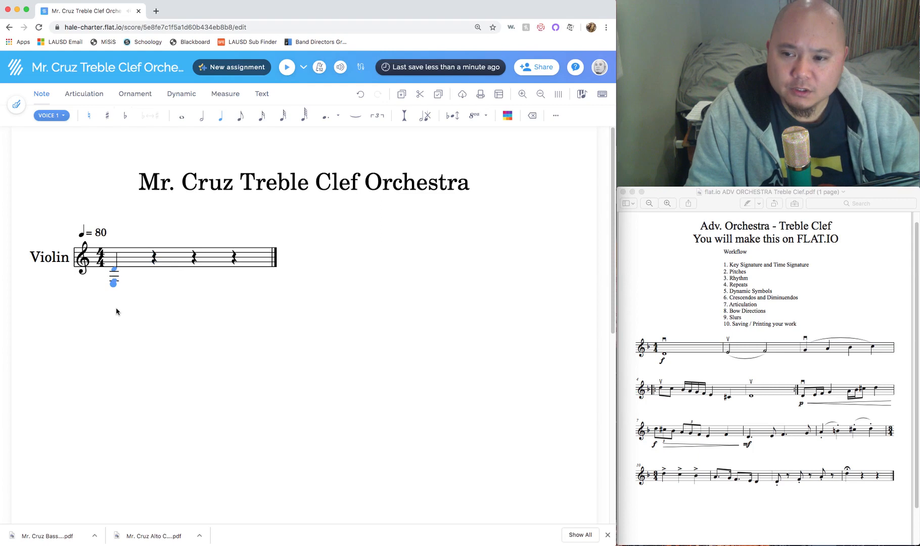
key("BackSpace")
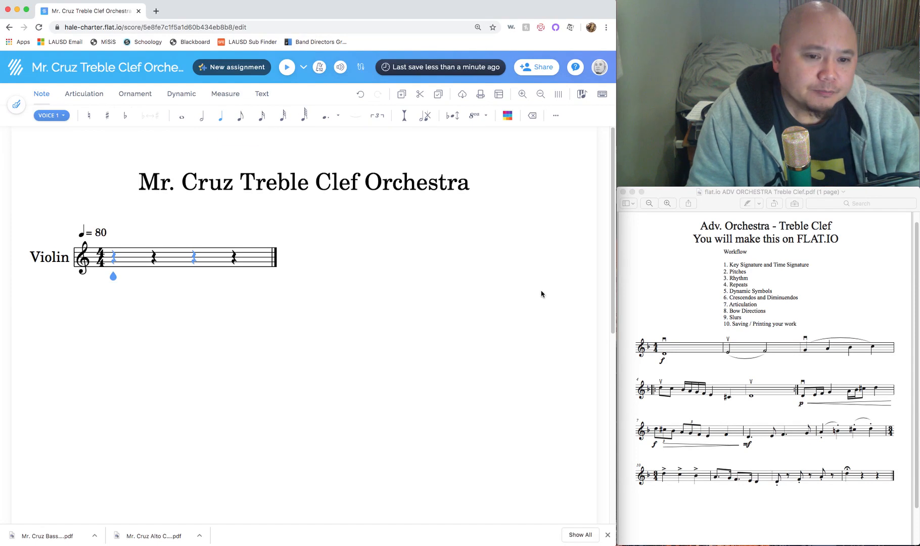
Review the worksheet's workflow list and the four staves of music below it
left_click(667, 302)
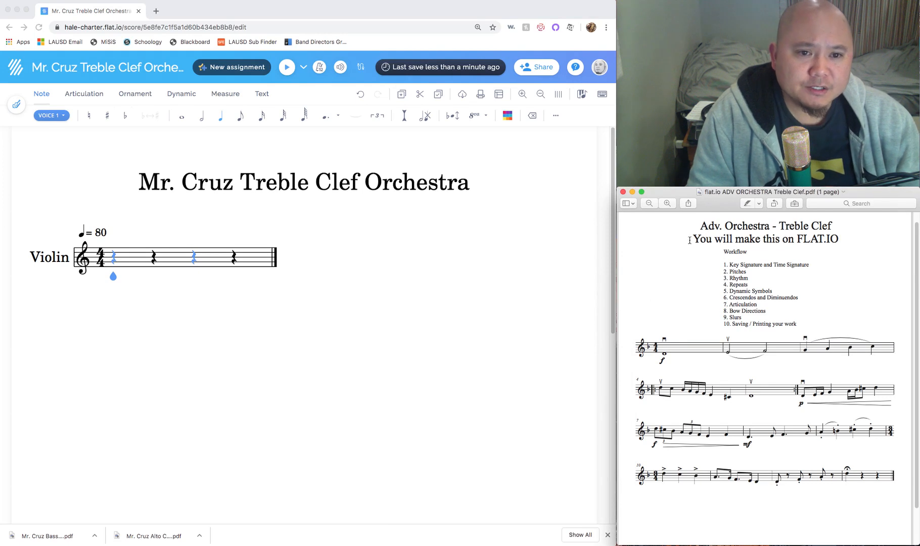
left_click_drag(722, 252, 757, 254)
left_click(762, 254)
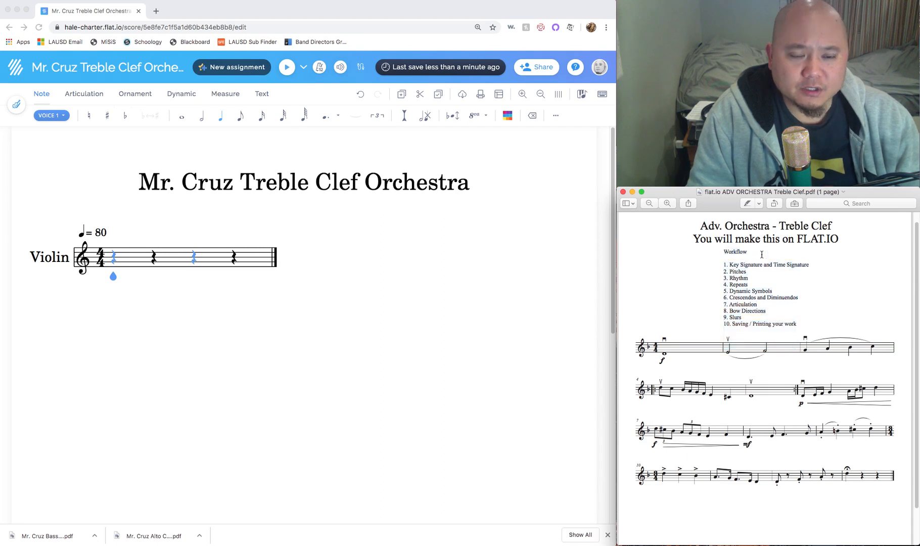
left_click_drag(800, 326, 744, 279)
left_click(726, 256)
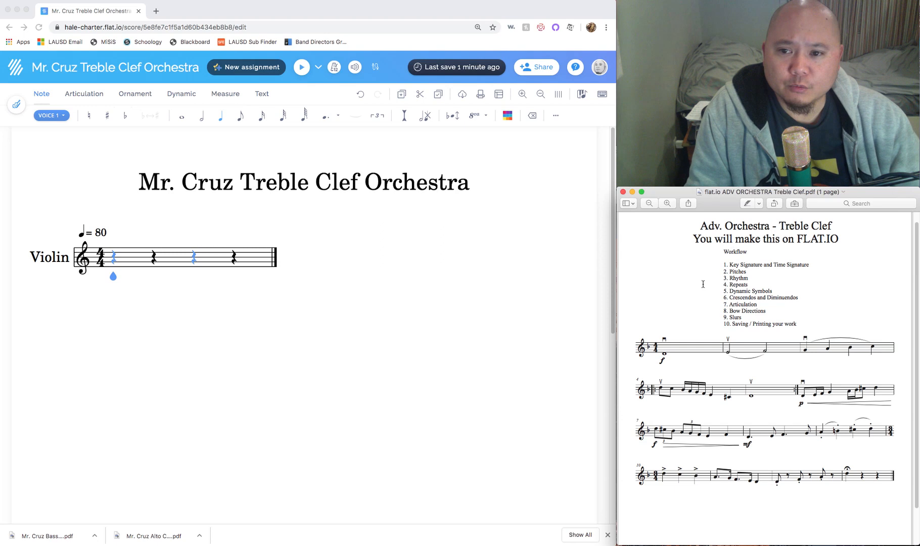
mouse_move(723, 251)
left_mouse_down()
mouse_move(750, 282)
mouse_move(757, 310)
mouse_move(723, 253)
left_mouse_up()
left_click(800, 323)
left_click(724, 252)
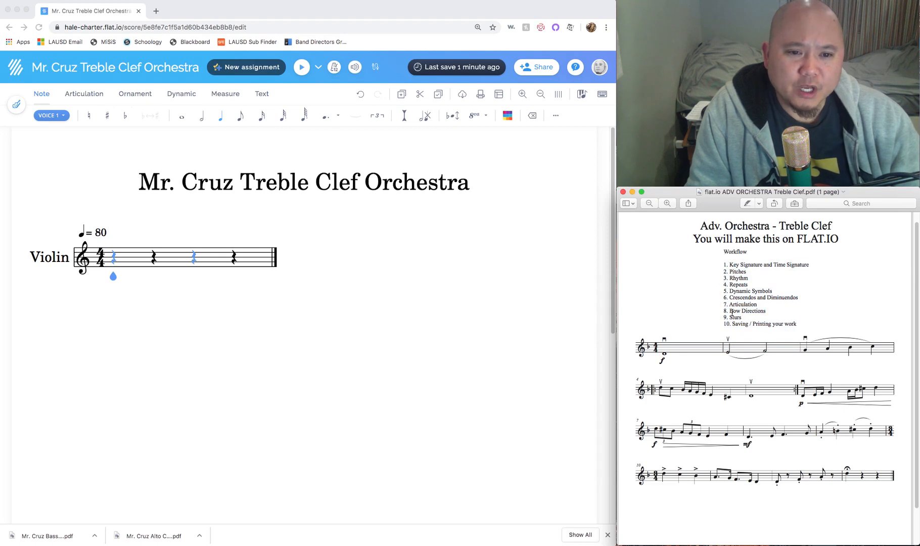
left_click_drag(688, 353, 871, 487)
left_click(871, 476)
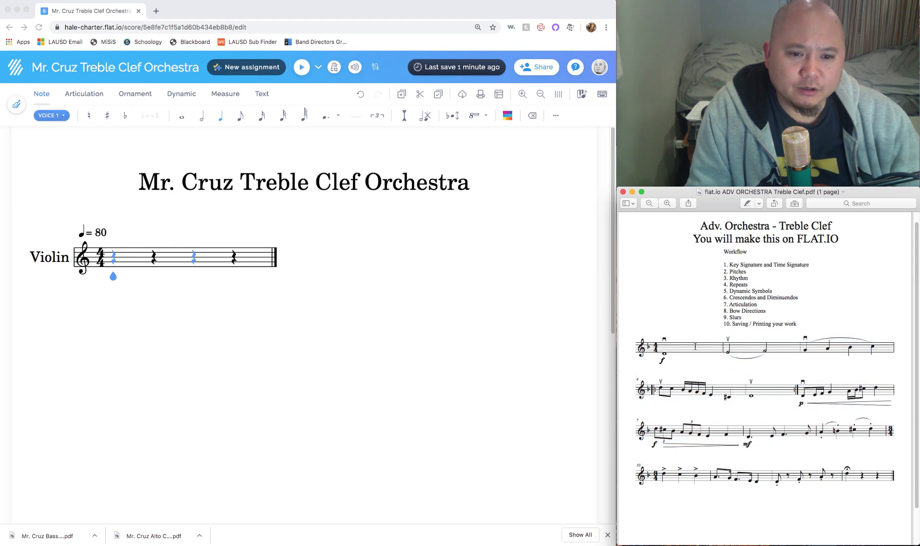
left_click(221, 284)
left_click(820, 380)
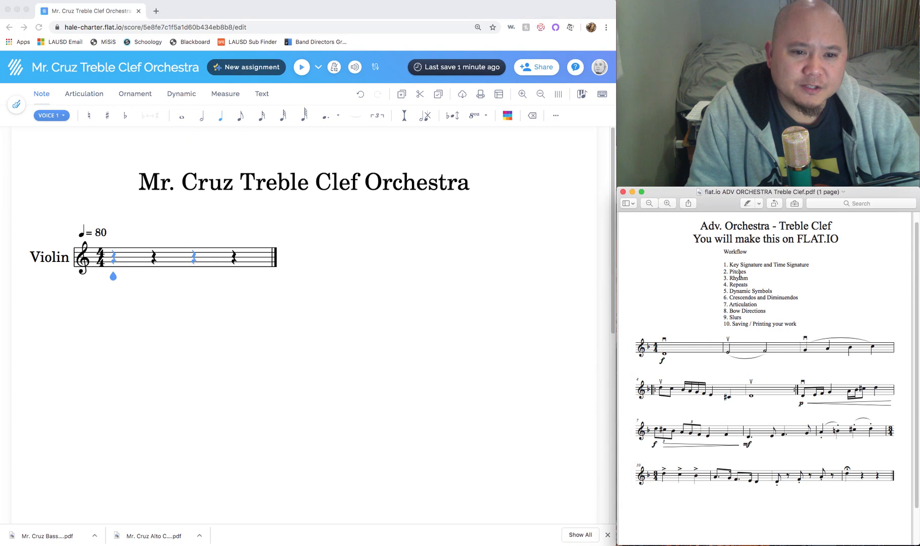
Examine the worksheet's first workflow items: key signature and time signature, pitches, and rhythm
left_click_drag(730, 265, 815, 266)
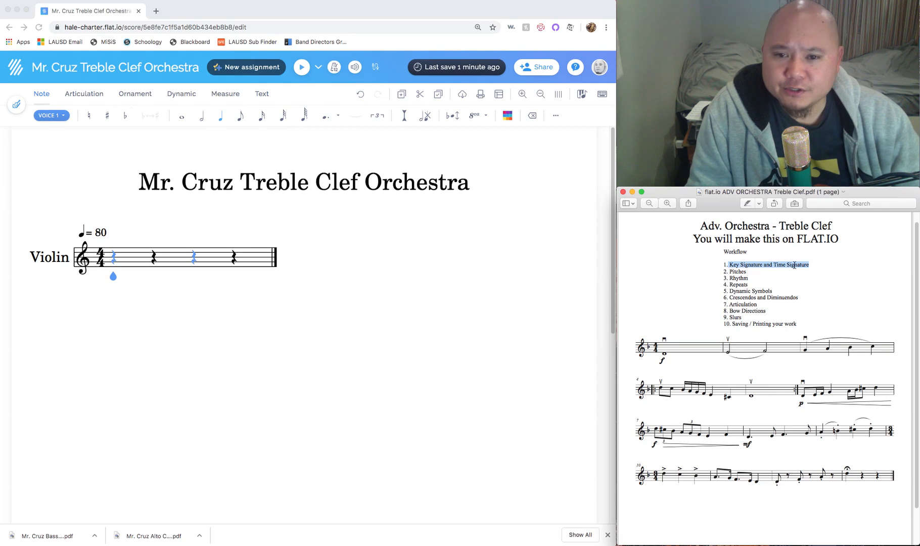
left_click_drag(749, 279, 721, 273)
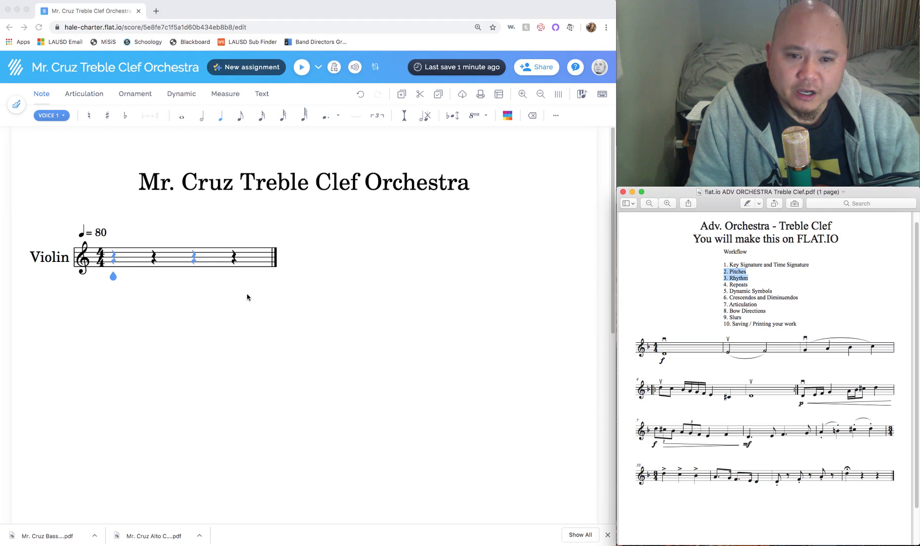
left_click(253, 306)
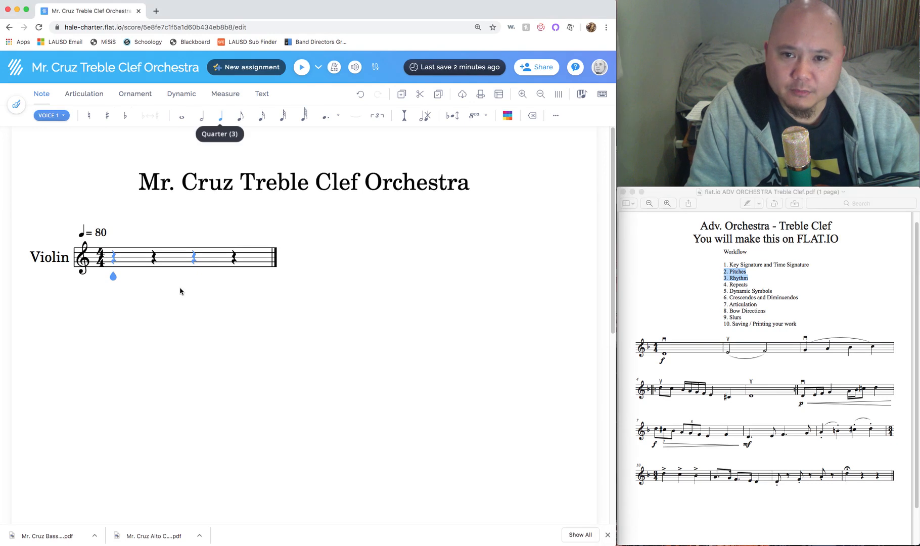
left_click(698, 329)
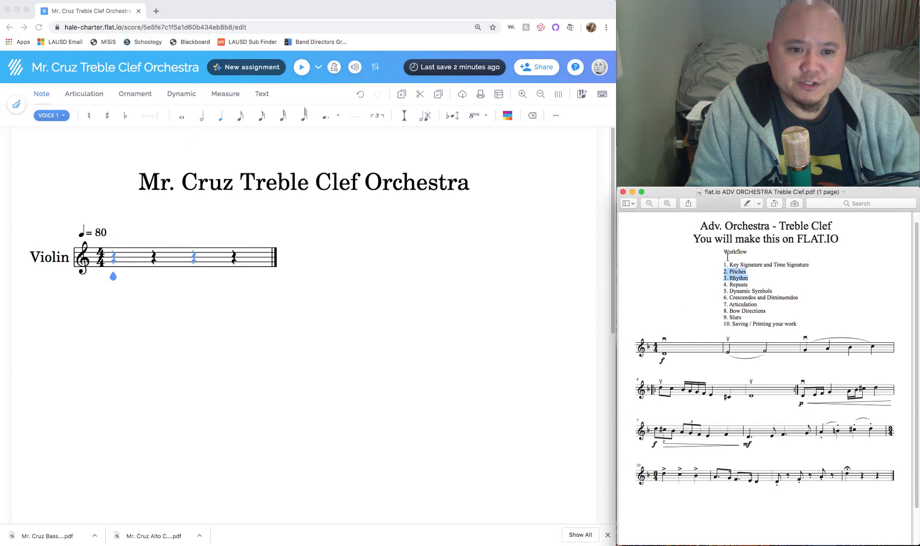
left_click(730, 285)
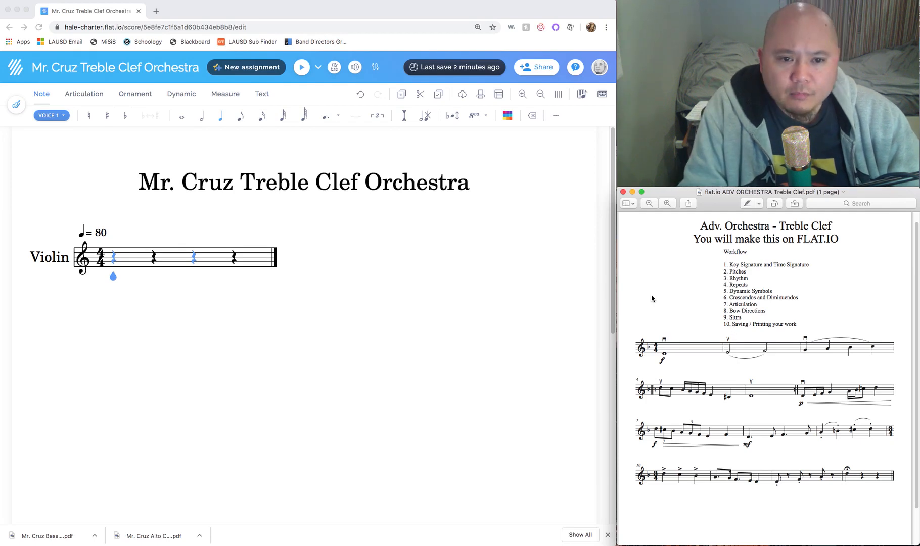
left_click(432, 289)
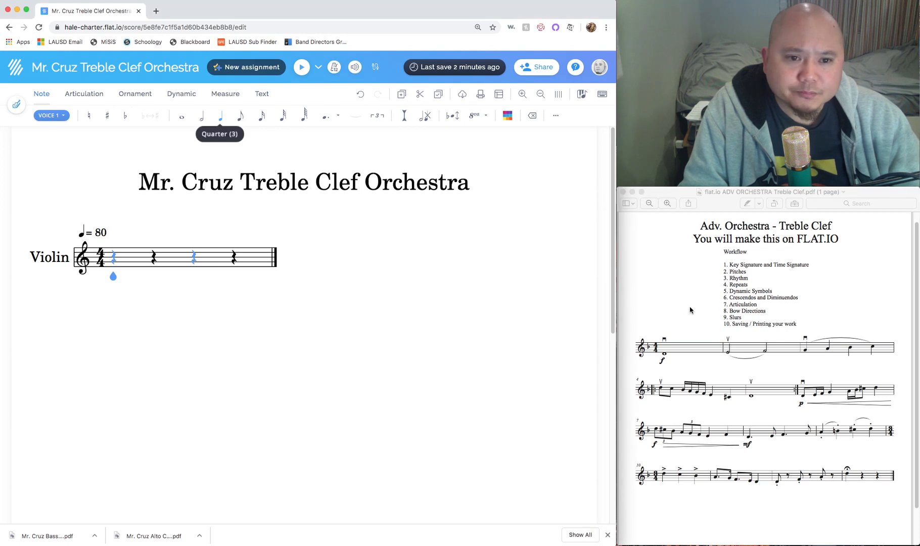
left_click(714, 305)
left_click(427, 284)
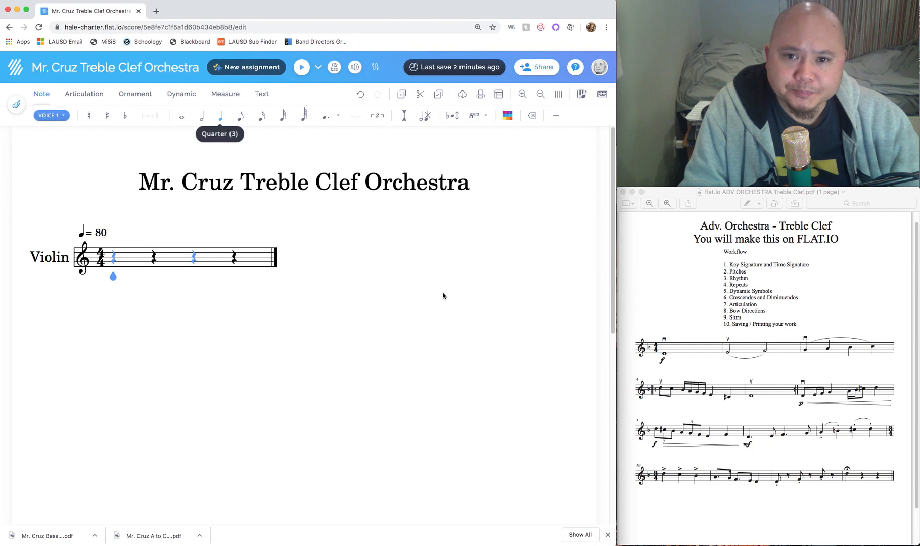
left_click(718, 262)
left_click_drag(729, 264, 811, 268)
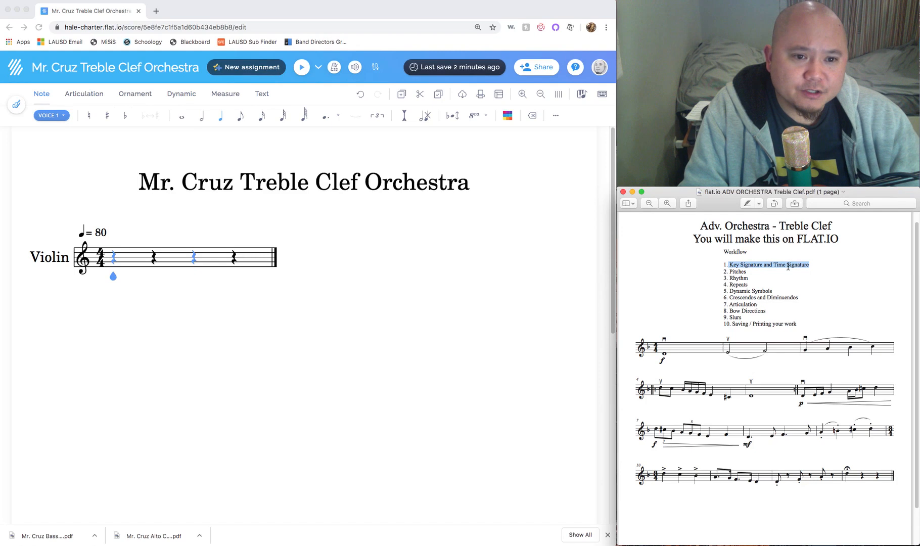
Compare the key and time signature on the worksheet's first staff with the start of the violin staff
left_click(269, 329)
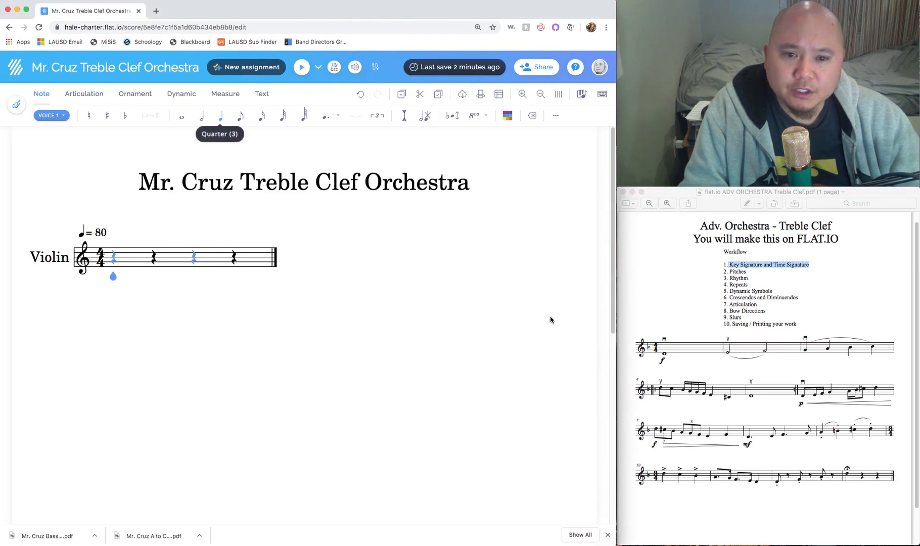
left_click(651, 353)
left_click(650, 347)
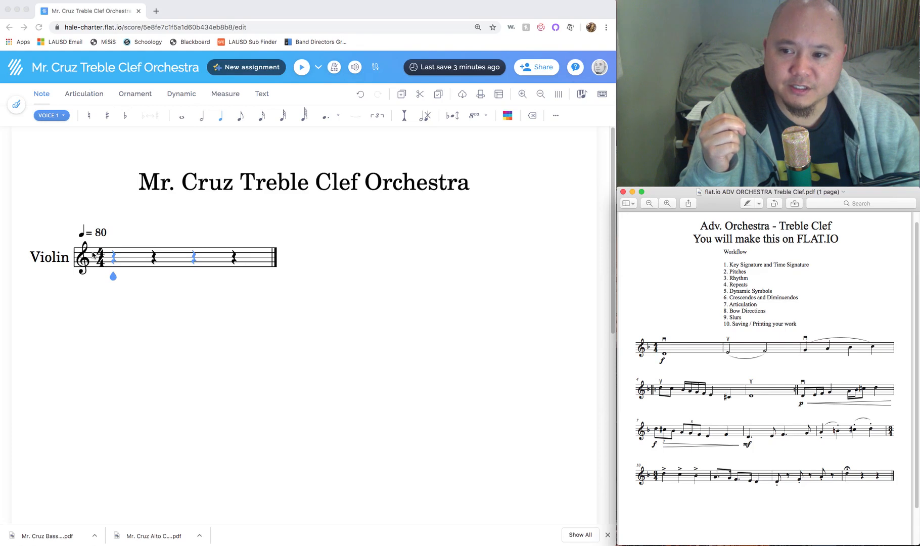
left_click(93, 256)
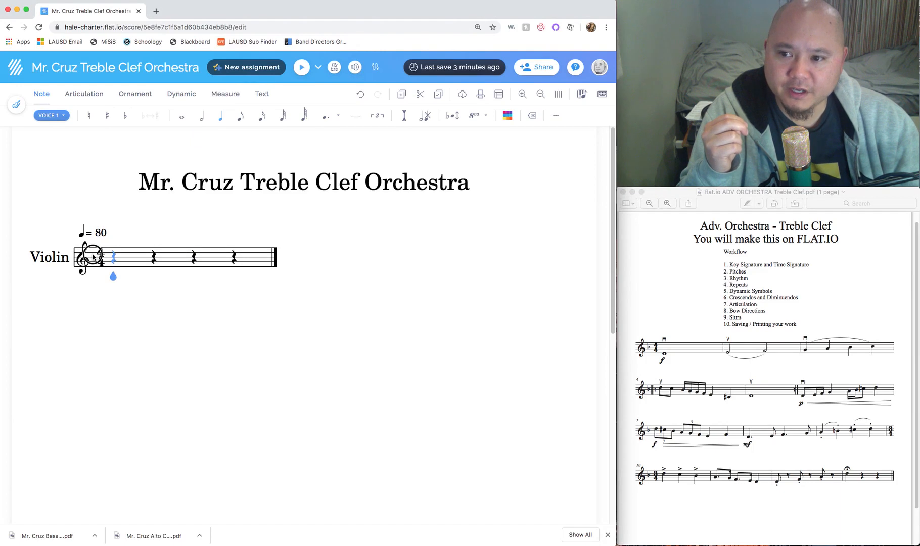
Set the violin staff's key signature to one flat for all parts
left_click(90, 256)
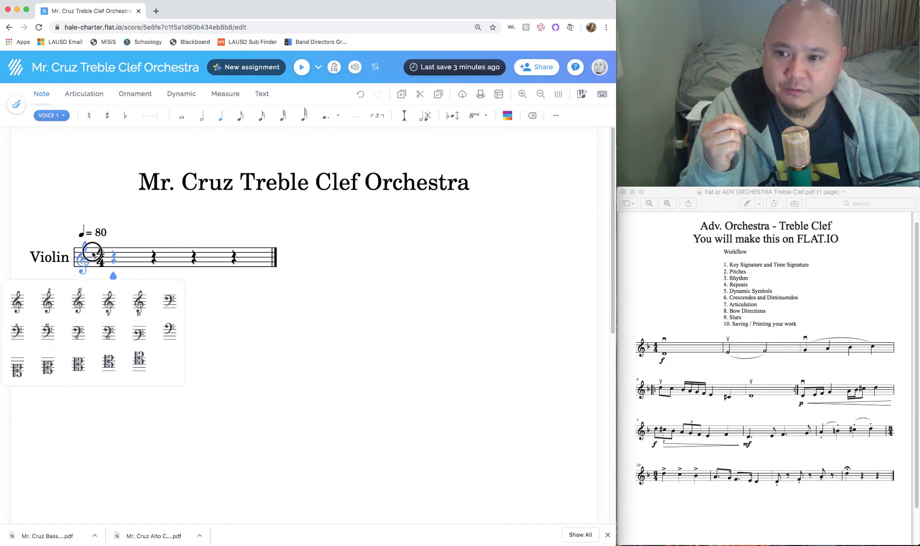
left_click(89, 253)
left_click(96, 252)
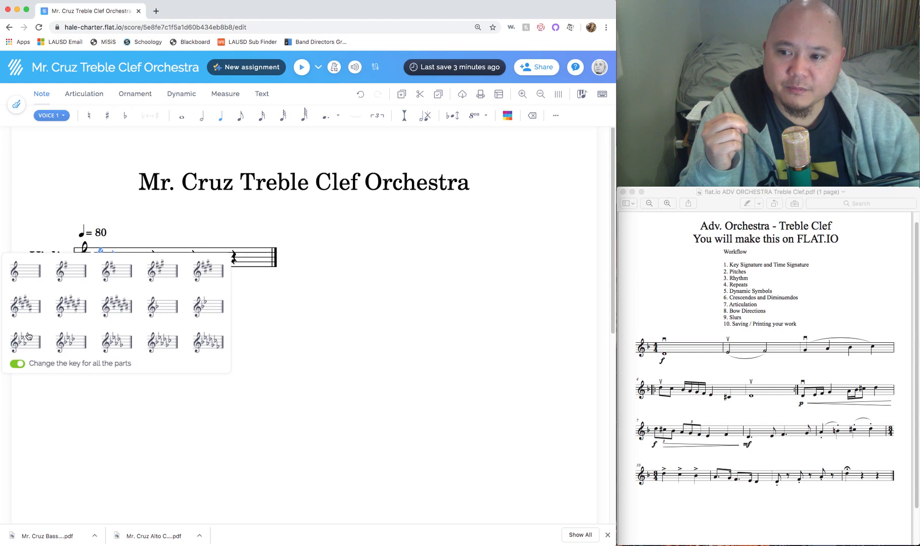
left_click(161, 310)
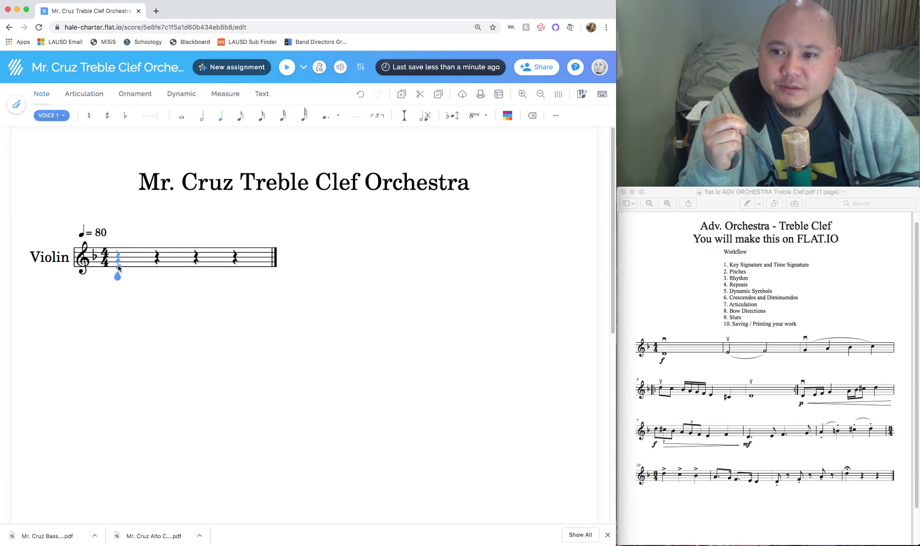
Change the key signature to six sharps and set it back to one flat
left_click(225, 94)
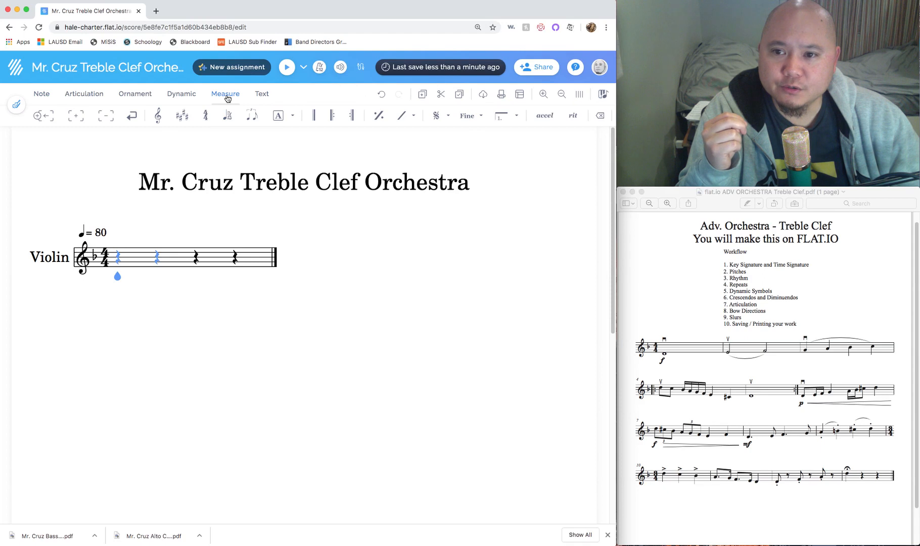
left_click(183, 120)
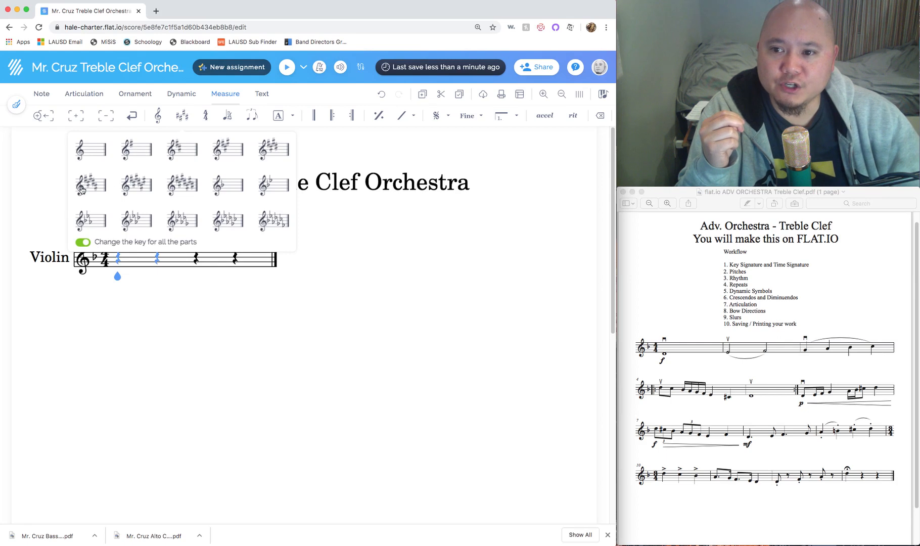
left_click(142, 191)
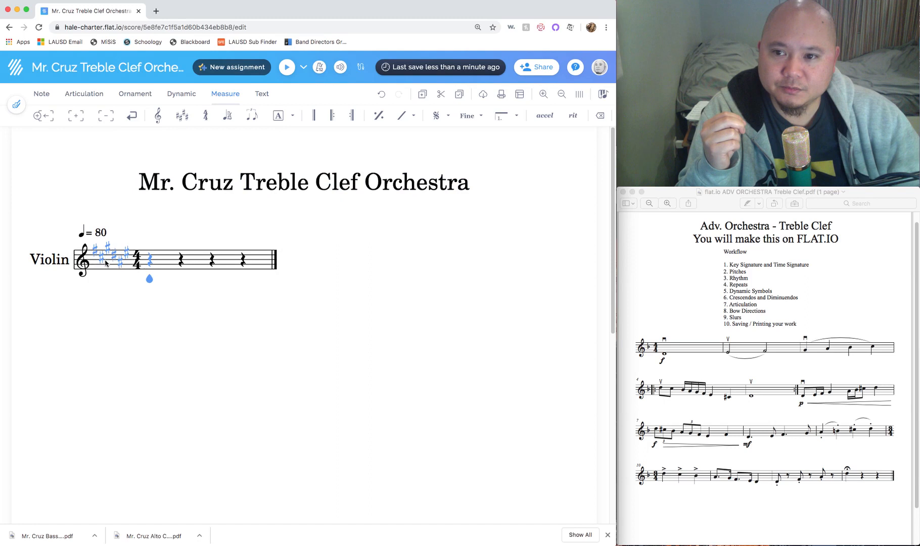
left_click(182, 115)
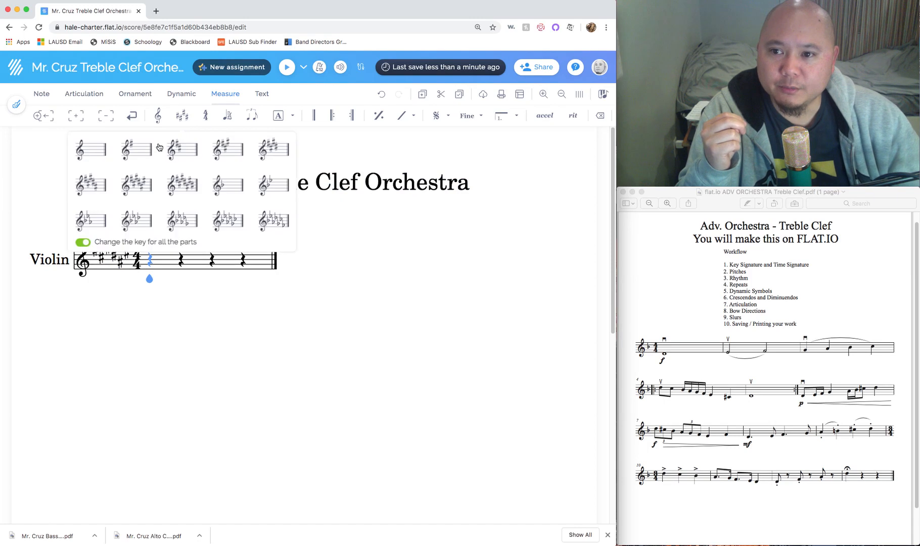
left_click(222, 189)
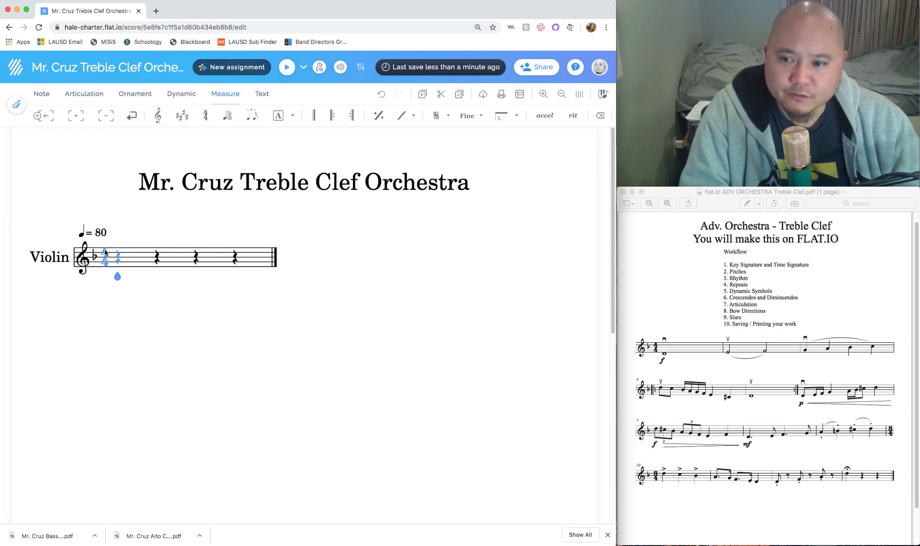
Try the 2/4 and 6/8 time signatures on the violin staff and set it back to 4/4
left_click(104, 260)
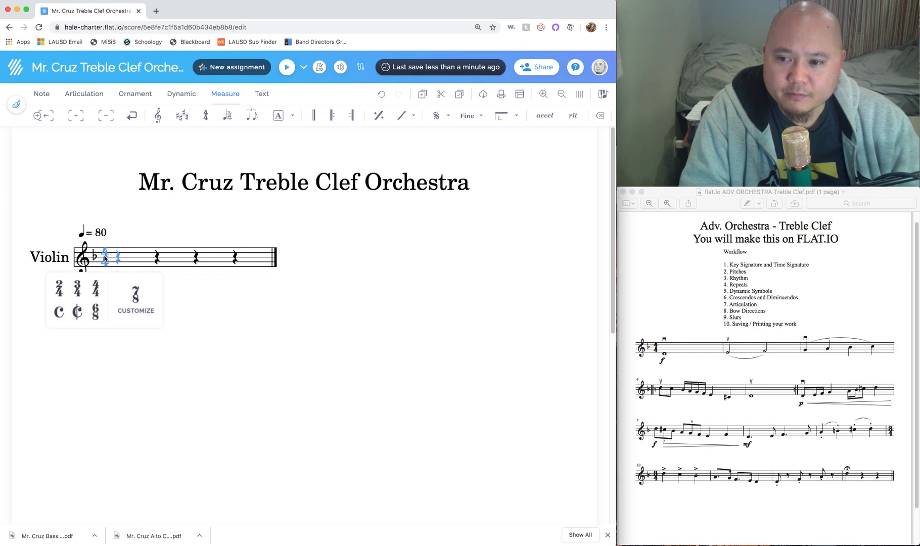
left_click(59, 289)
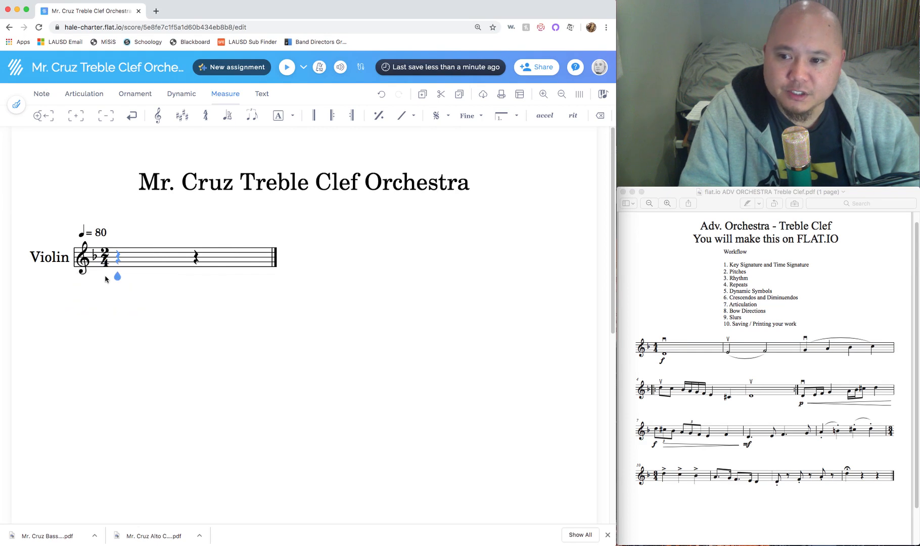
left_click(105, 263)
left_click(99, 309)
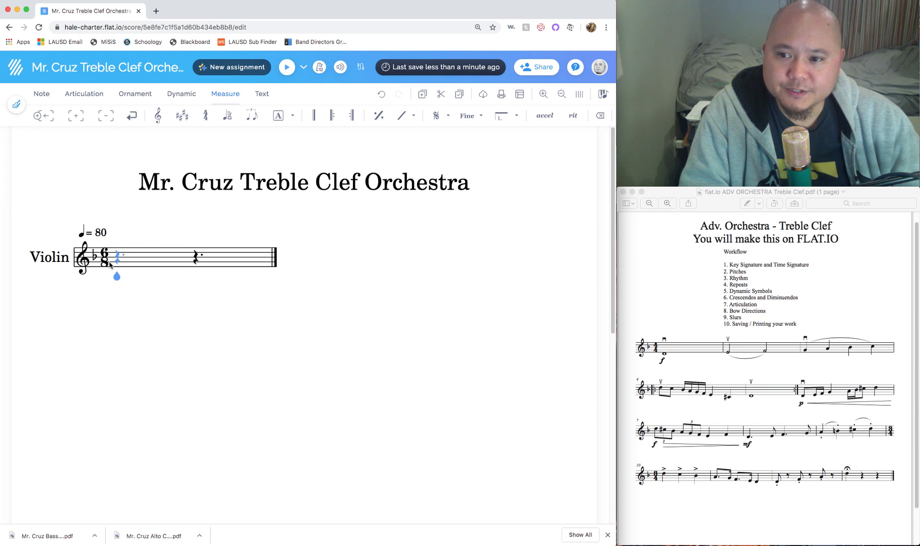
left_click(220, 97)
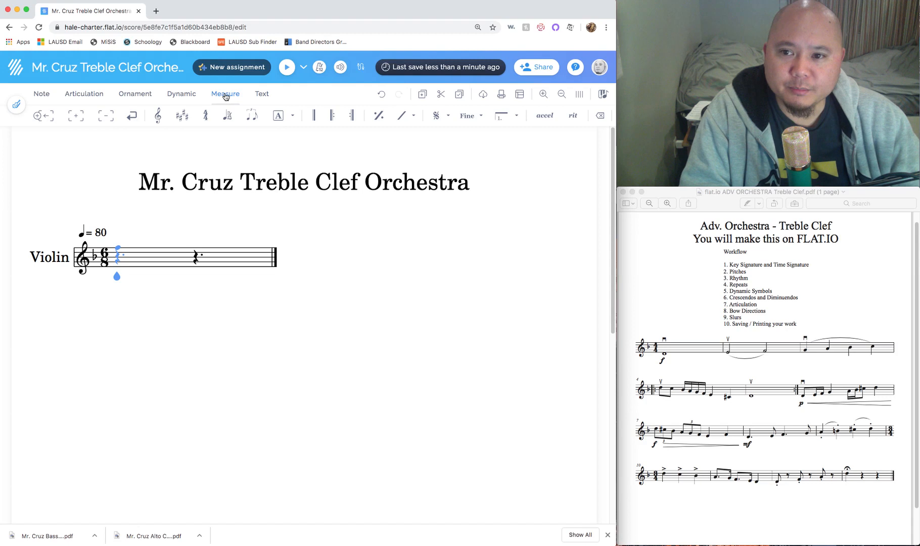
left_click(206, 116)
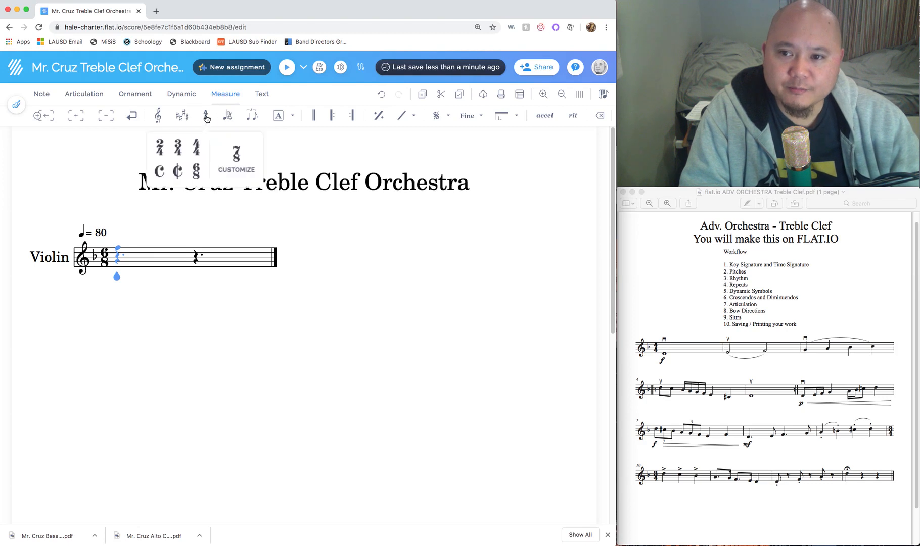
left_click(196, 148)
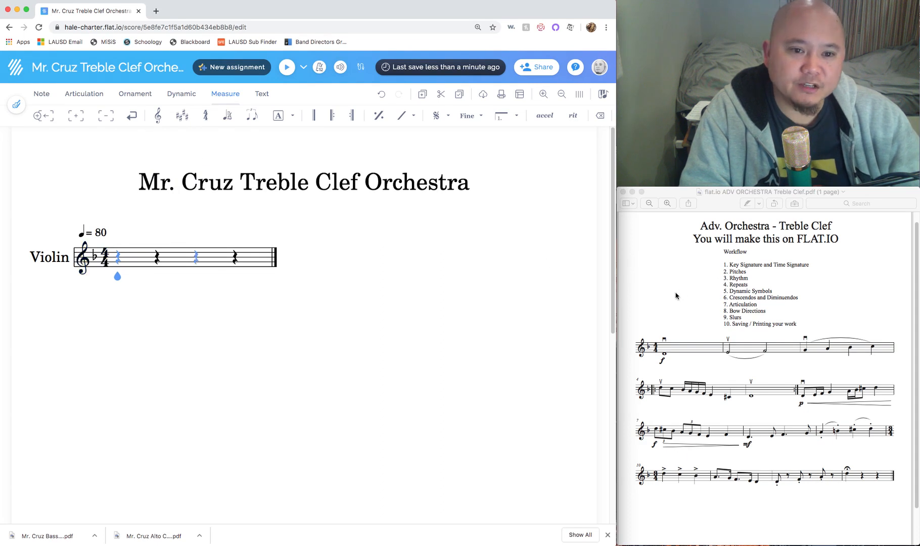
Check the tempo marking's settings and review the worksheet's Pitches and Rhythm items against its four staves of music
left_click(76, 237)
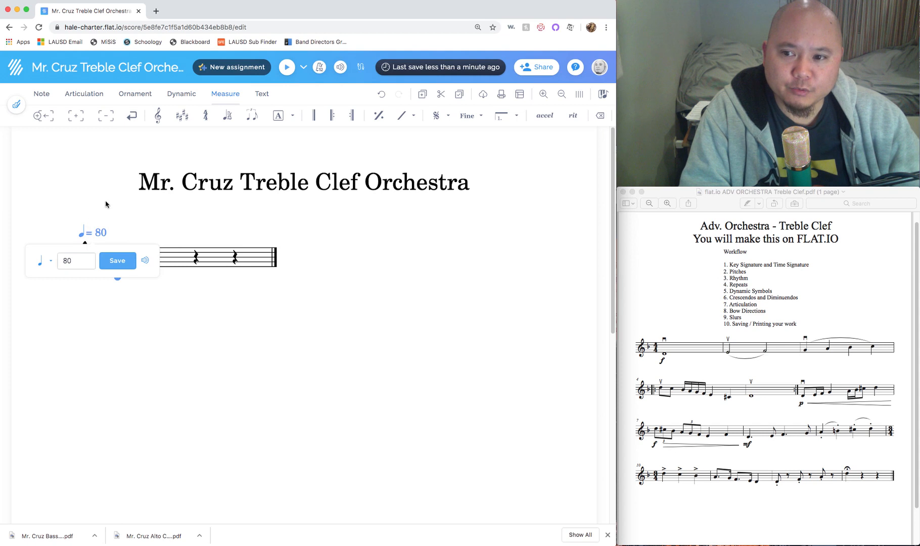
left_click(244, 225)
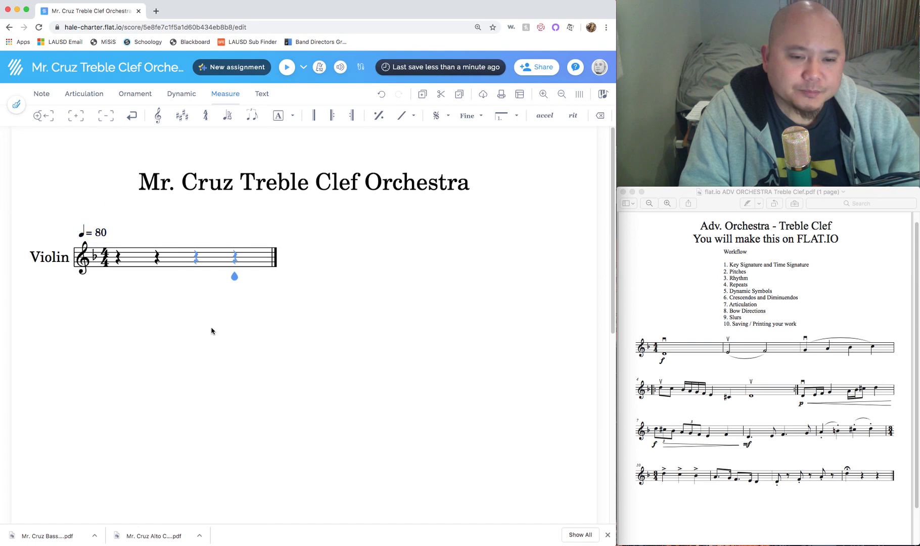
left_click(755, 274)
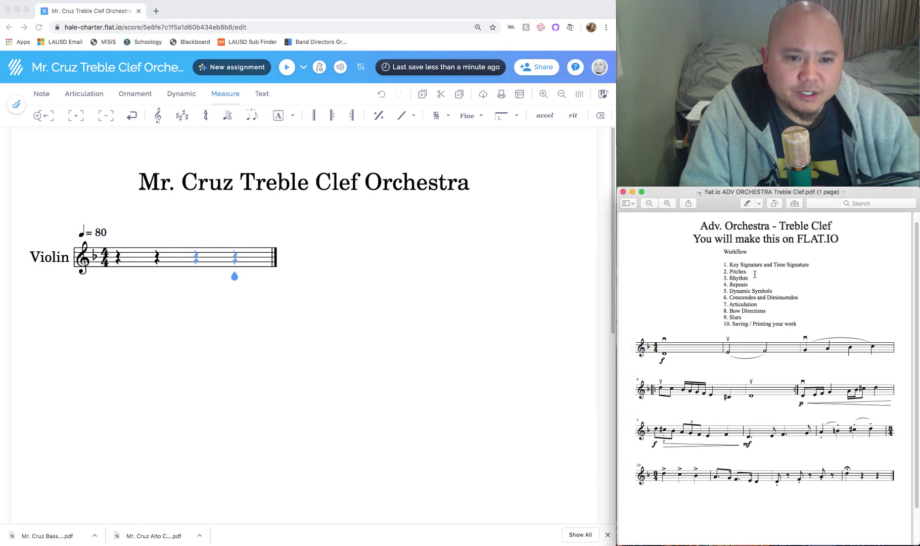
left_click_drag(730, 272, 758, 276)
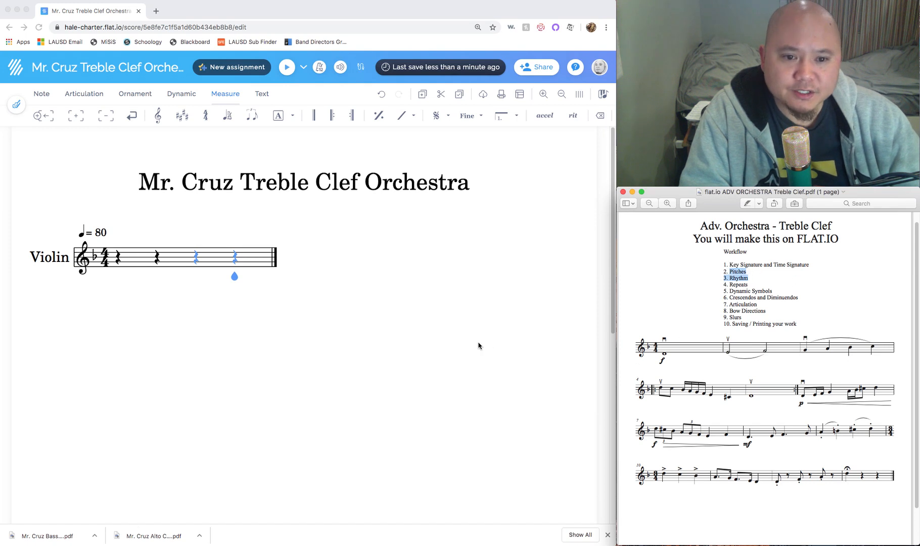
left_click(674, 360)
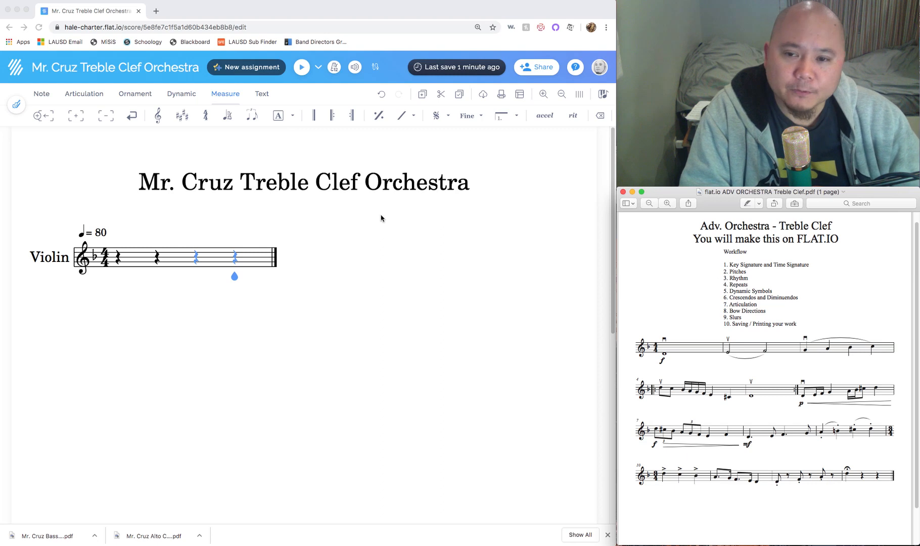
left_click_drag(727, 363, 847, 465)
left_click(875, 491)
left_click(307, 301)
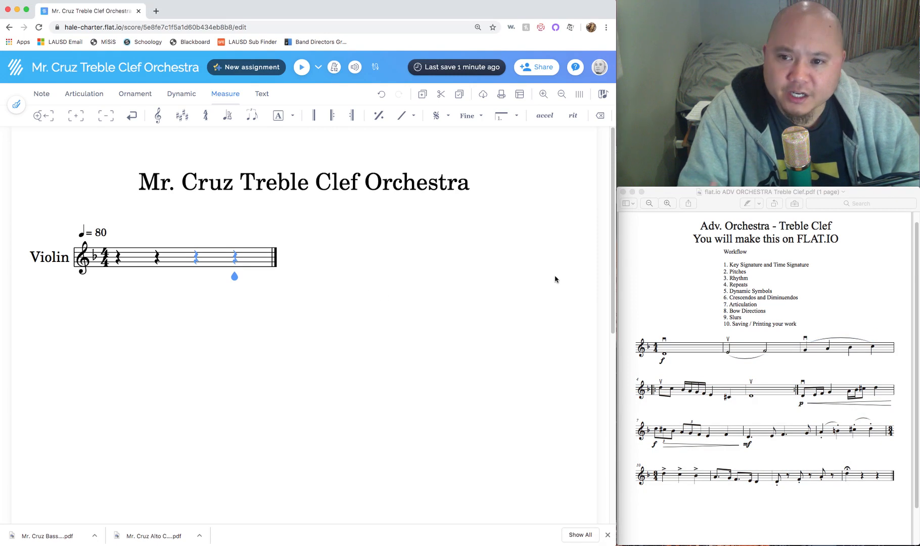
left_click(321, 312)
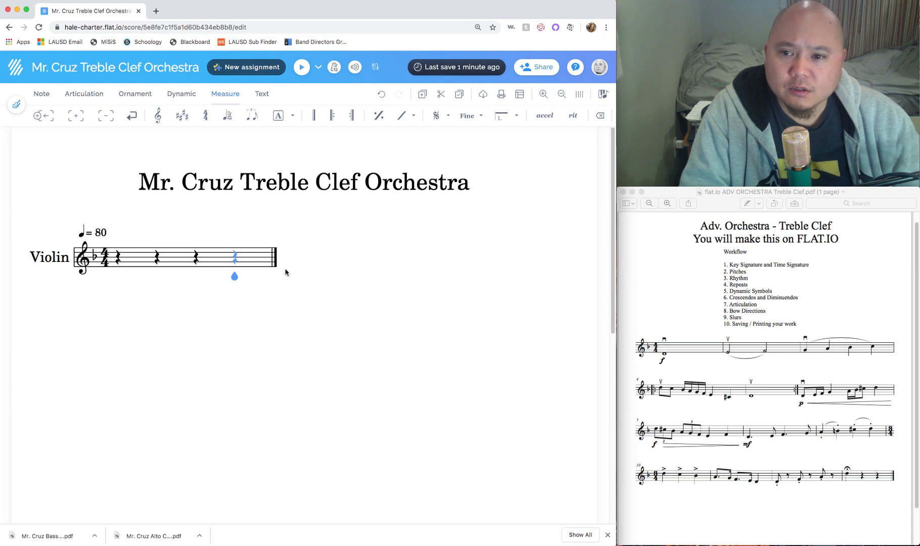
Review the worksheet's workflow items from Pitches and Rhythm through Articulation to see which to work on together
left_click(672, 291)
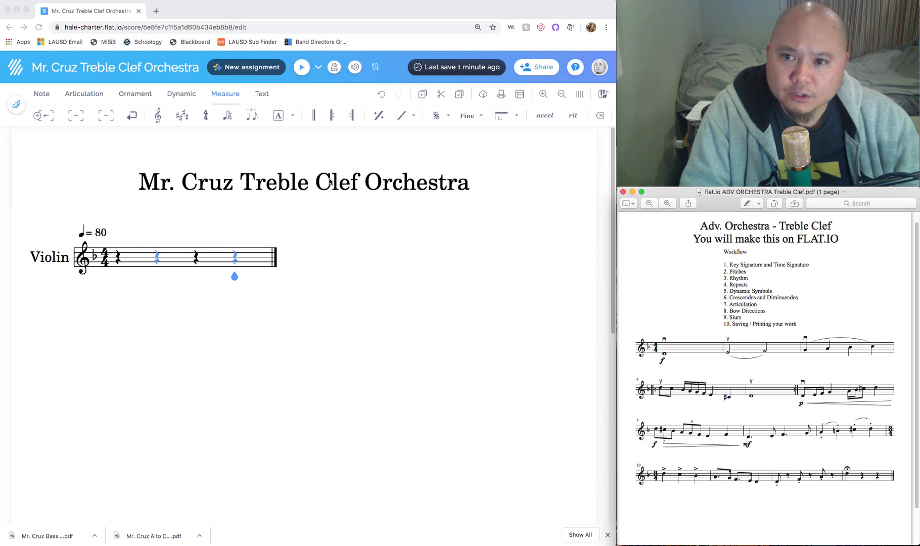
left_click_drag(725, 271, 763, 278)
left_click(759, 283)
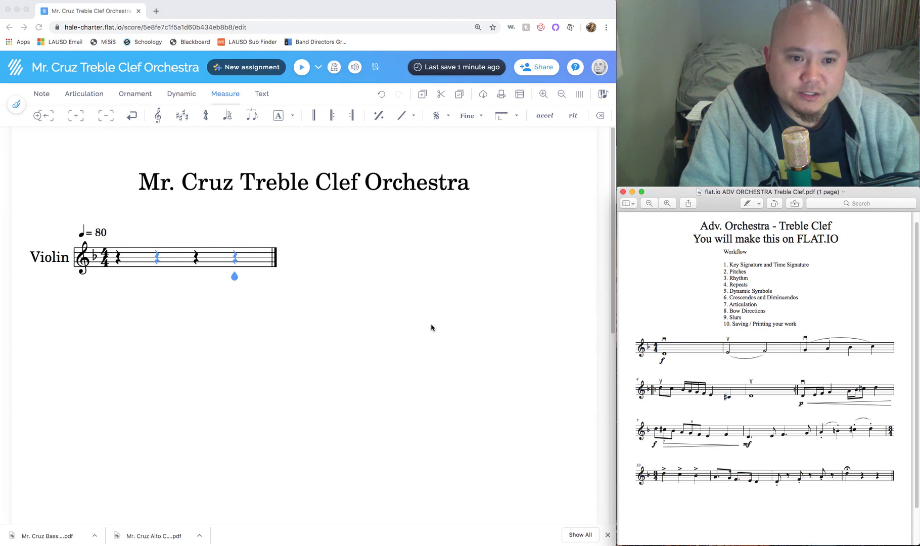
left_click_drag(721, 305, 778, 309)
left_click(778, 308)
left_click_drag(725, 272, 735, 303)
left_click(771, 304)
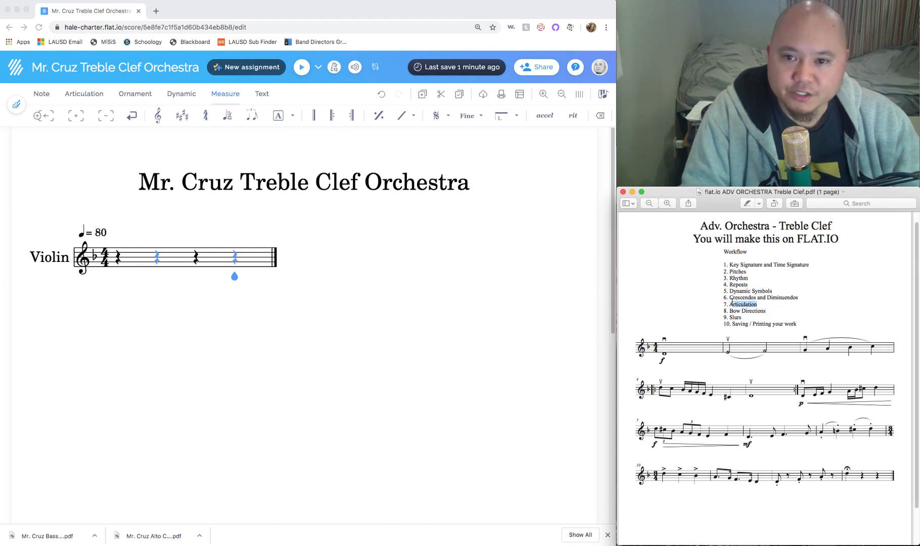
left_click(505, 340)
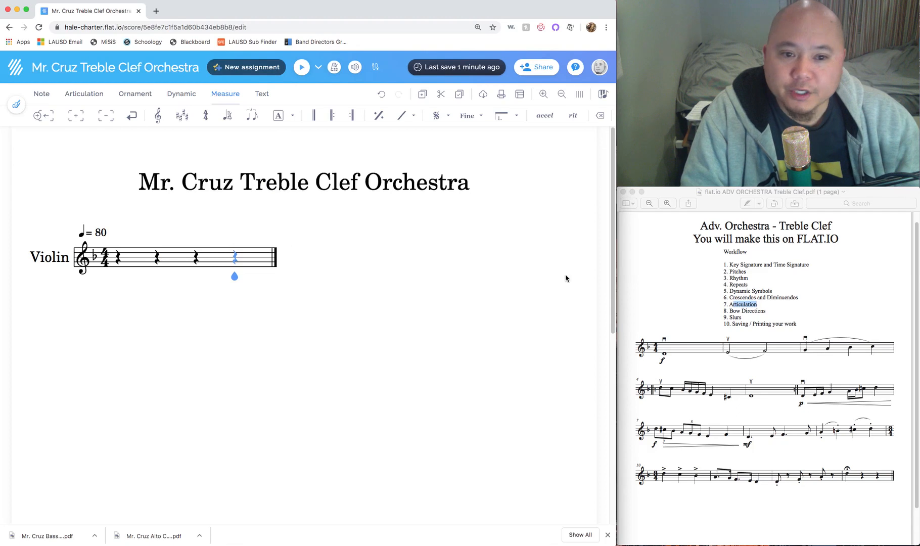
left_click(738, 272)
double_click(738, 272)
left_click(753, 278)
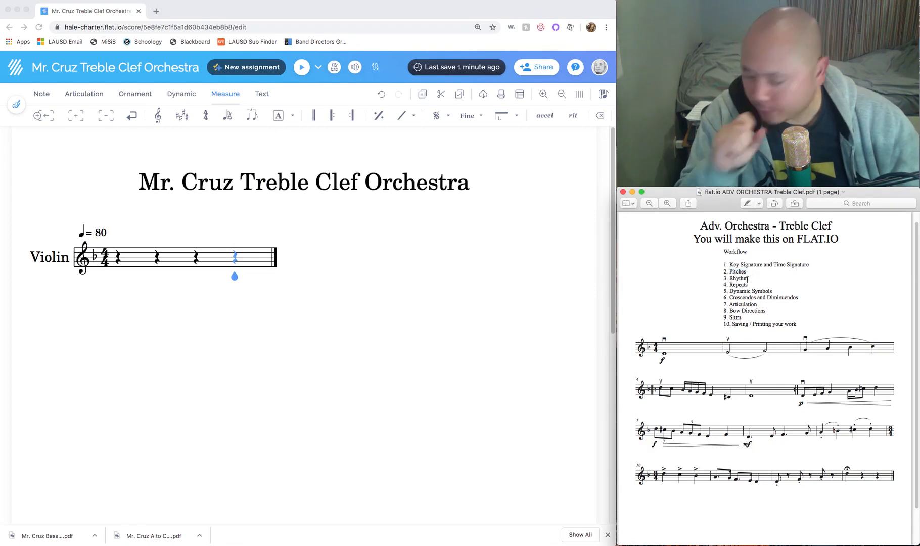
left_click_drag(749, 279, 716, 272)
left_click(476, 281)
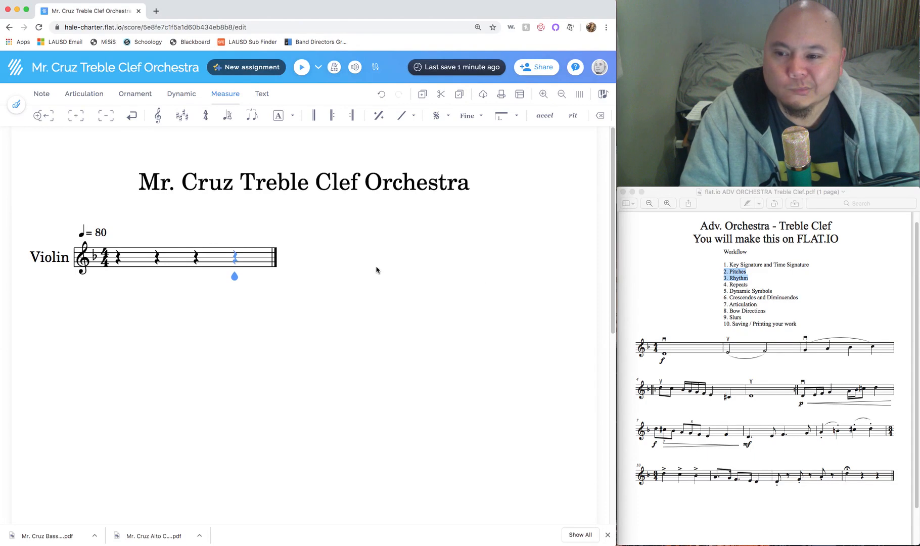
Enter a whole-note D just below the staff in the first measure
key("Left")
key("Left")
key("Left")
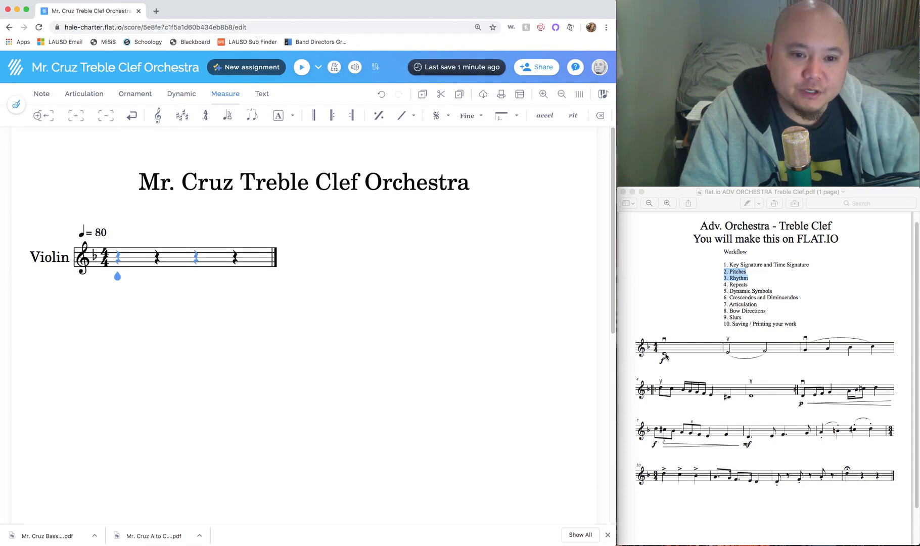
left_click(45, 96)
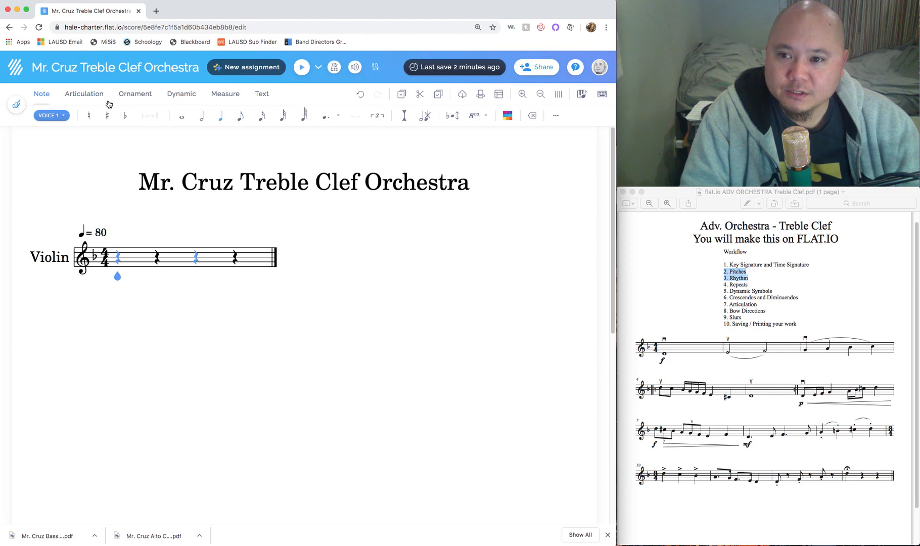
left_click(183, 119)
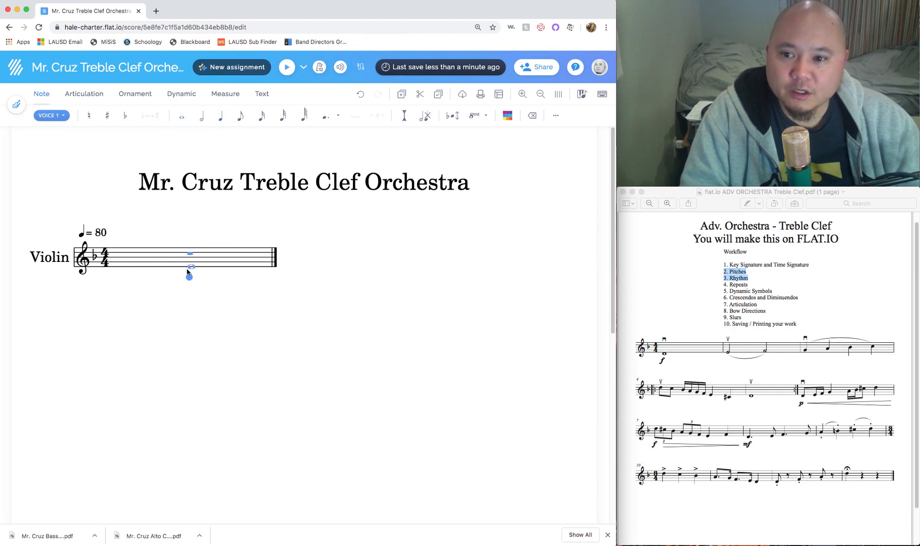
left_click(193, 273)
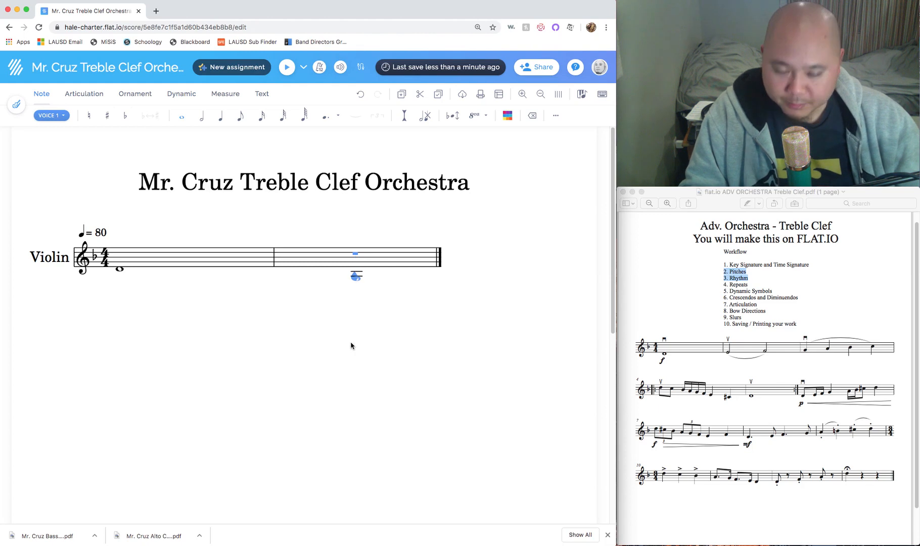
Enter whole notes D, E and G in measures two to four, and undo the G
key("d")
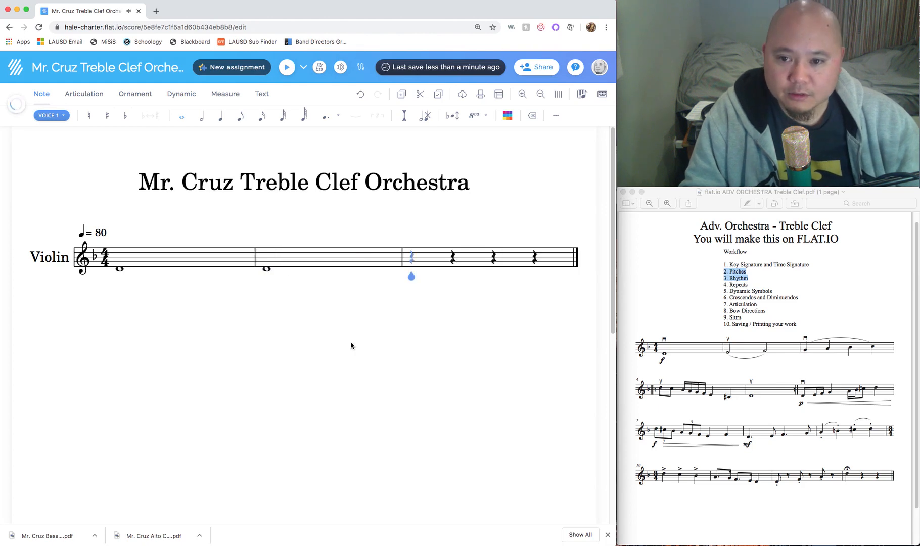
key("e")
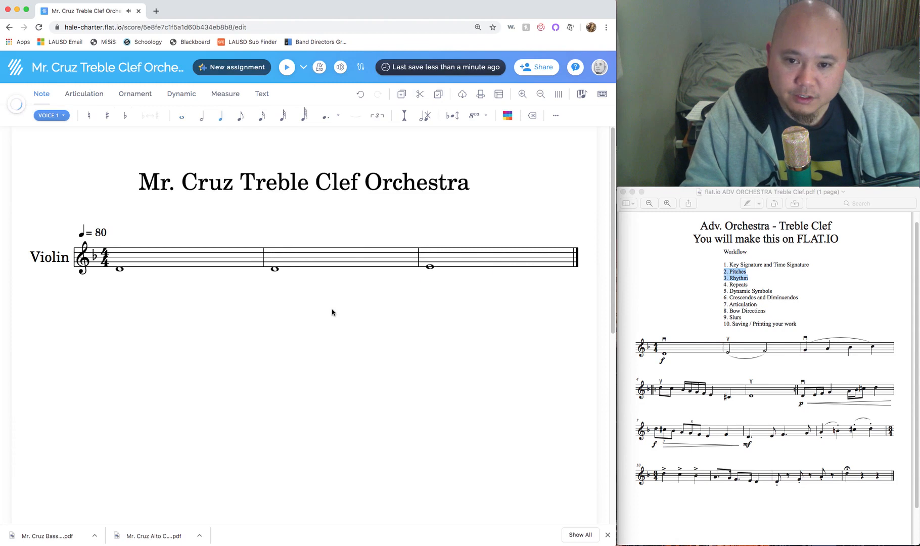
key("g")
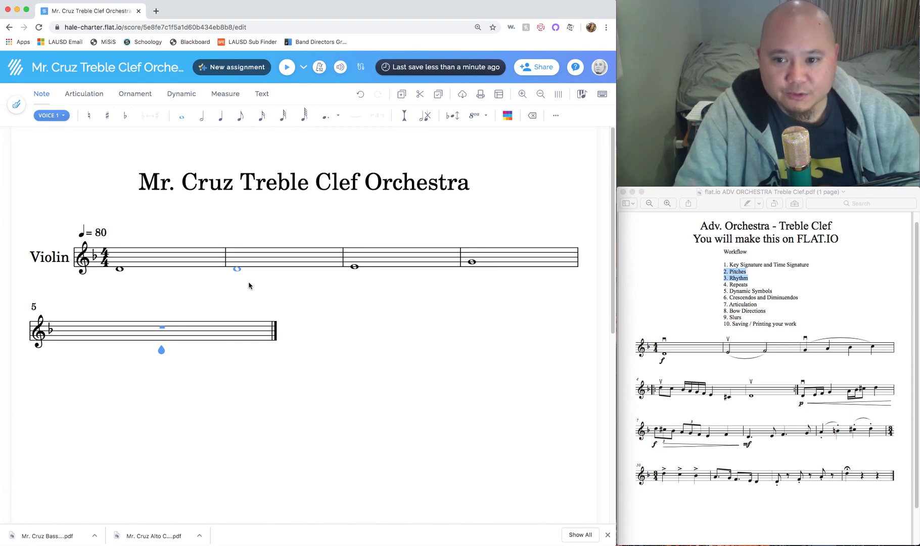
key("super+z")
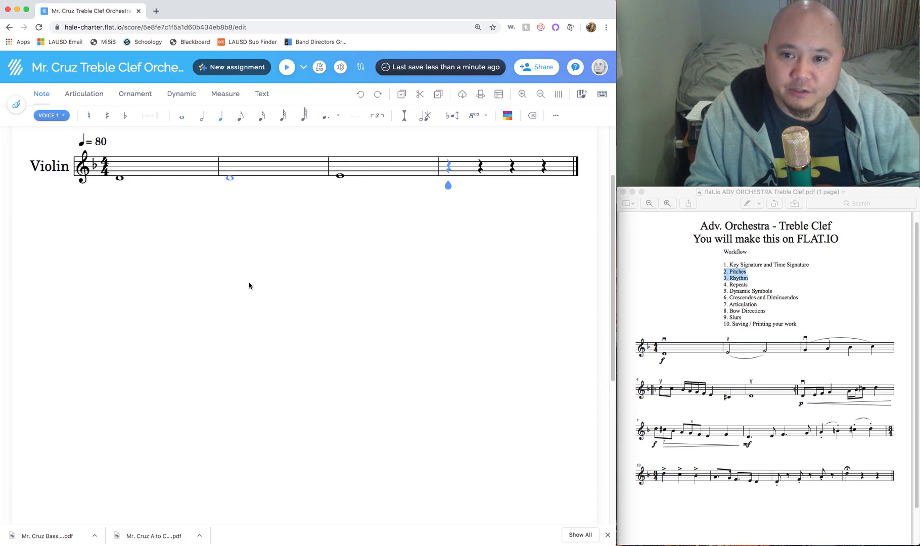
Undo the remaining trial whole notes so that only the first measure's D is kept
key("super+z")
key("super+z")
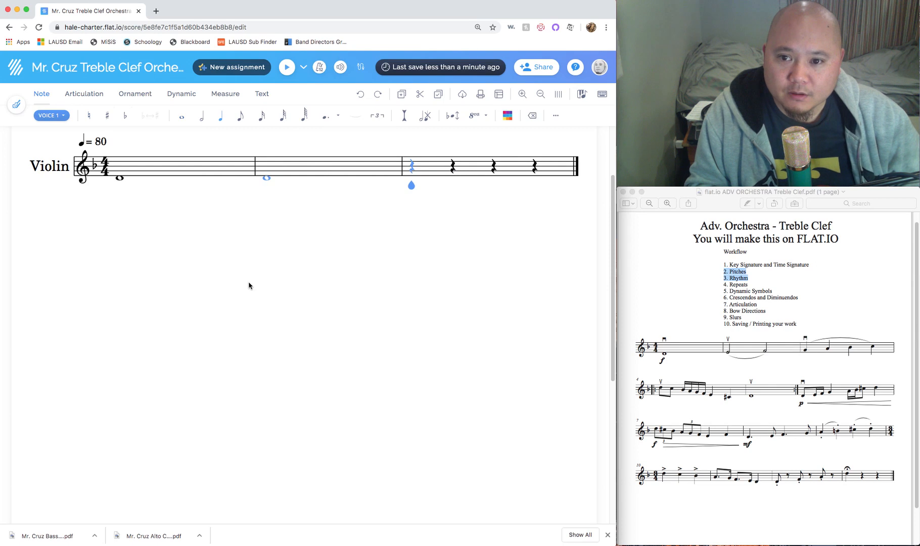
key("super+z")
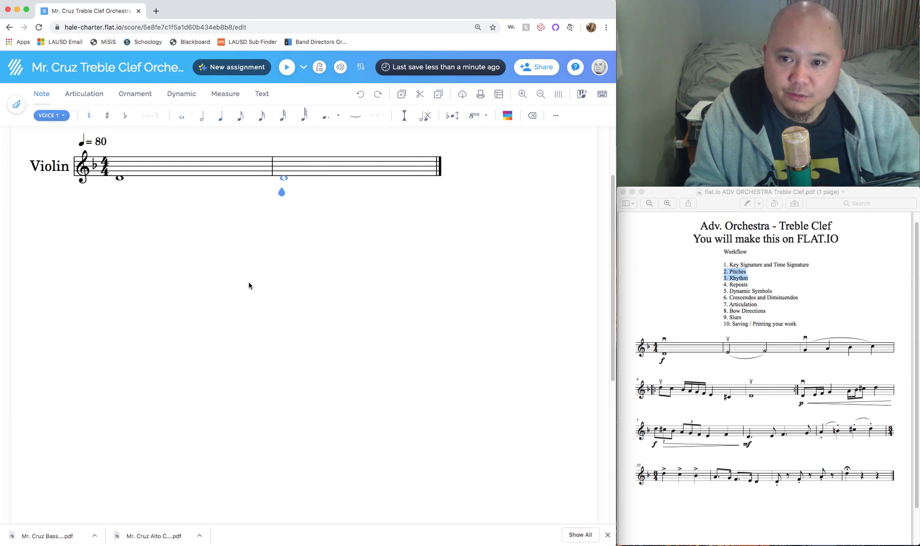
key("super+z")
scroll(268, 262, "up", 3)
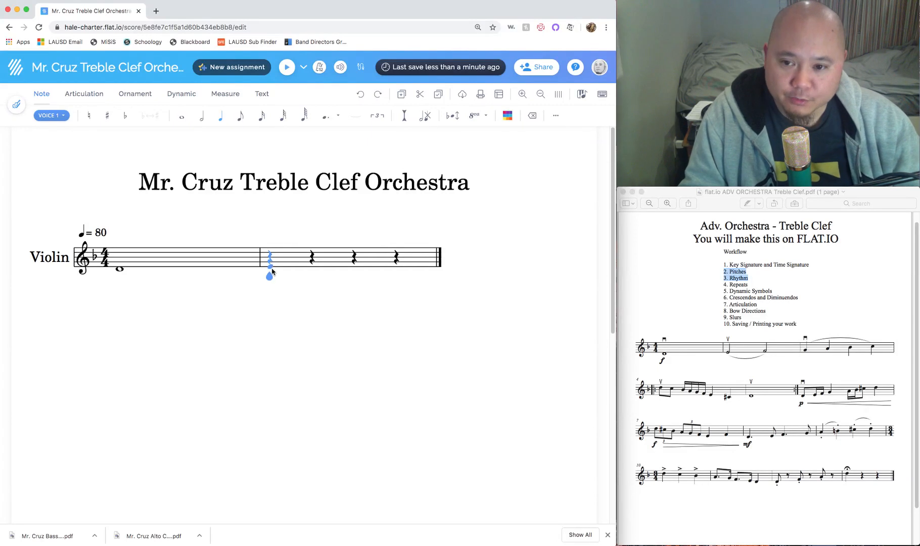
Enter half notes E and F in measure two, and set the first beat of measure three to quarter value
left_click(203, 122)
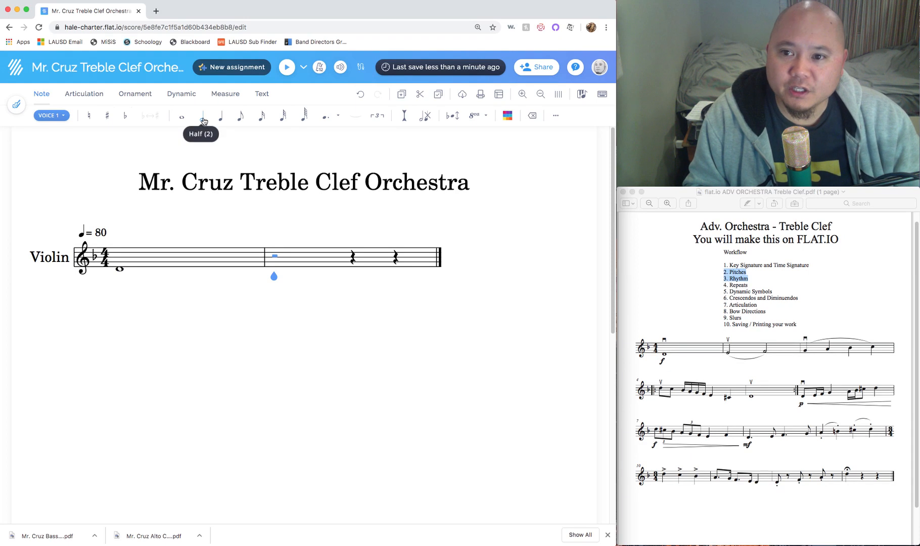
left_click(203, 120)
left_click(276, 268)
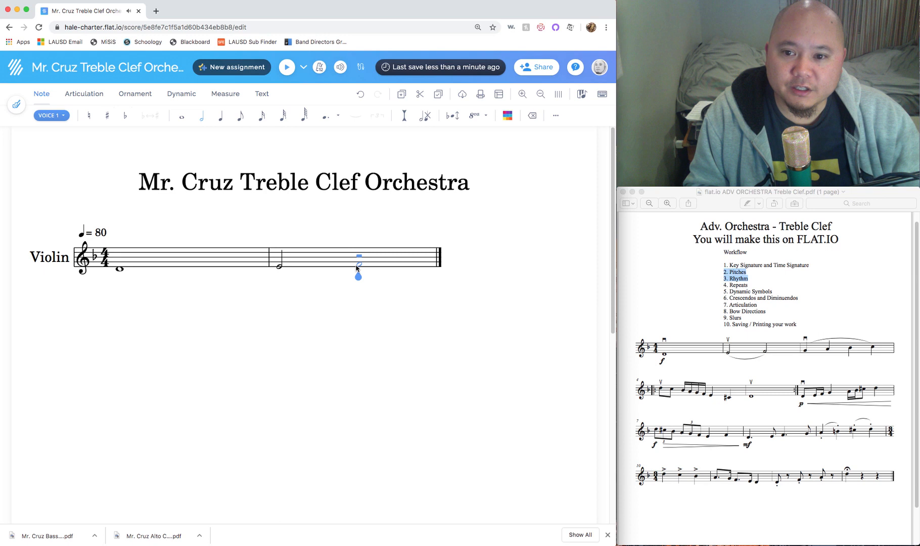
left_click(357, 266)
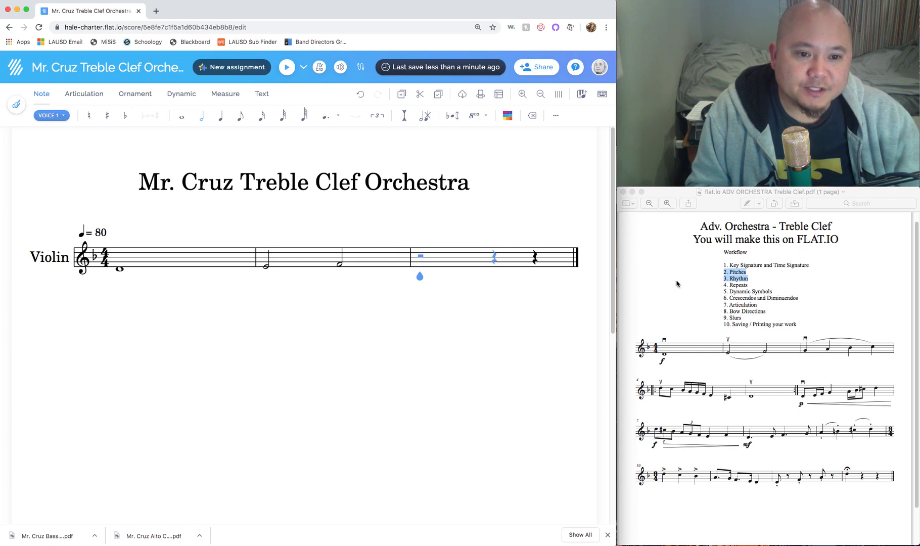
left_click(221, 115)
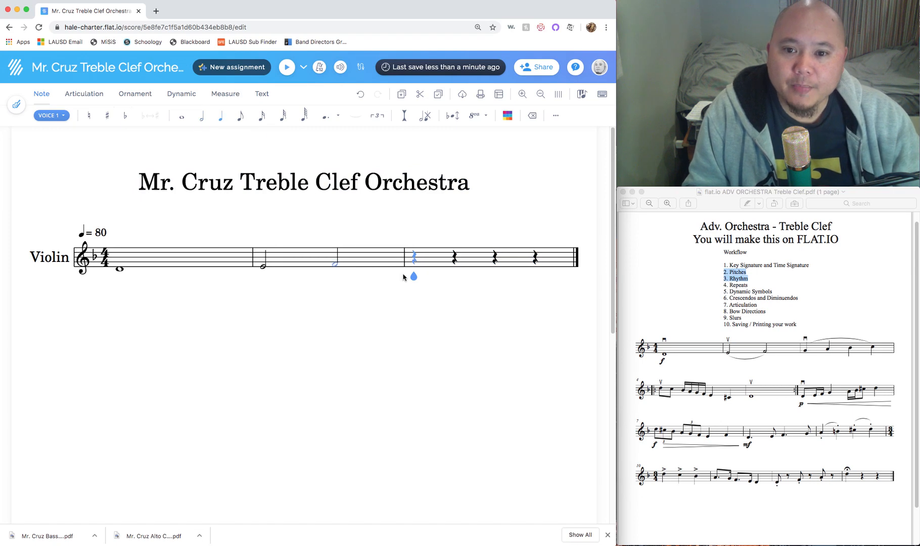
left_click_drag(414, 276, 469, 269)
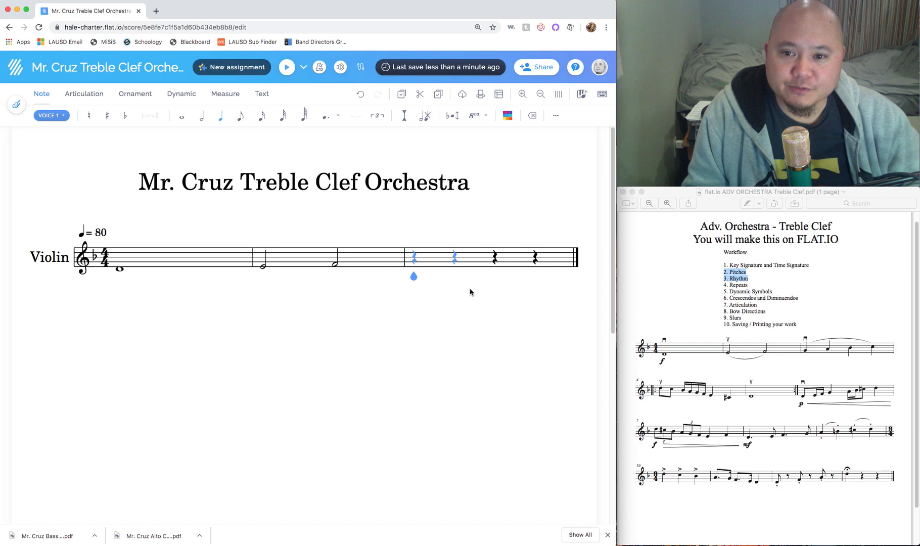
Change the half-note F in measure two to a quarter note, and undo the change
key("Left")
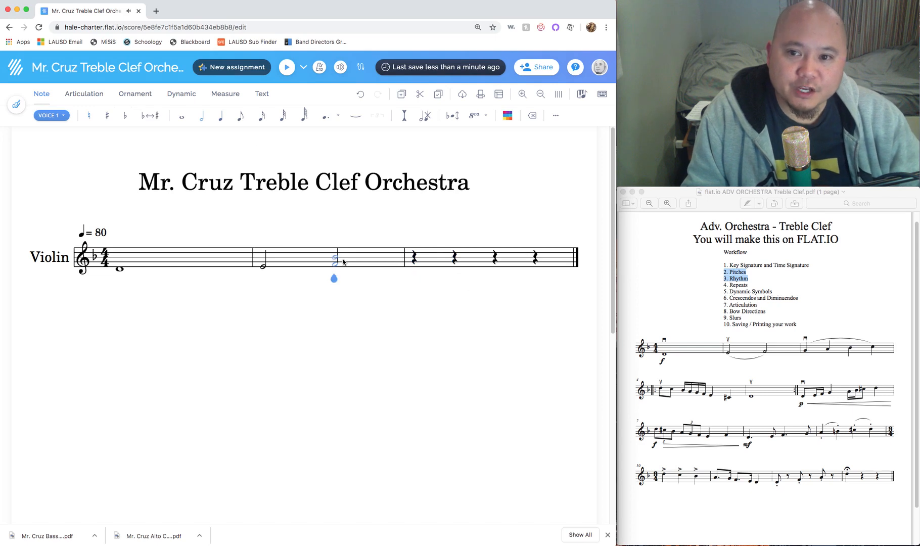
left_click(220, 117)
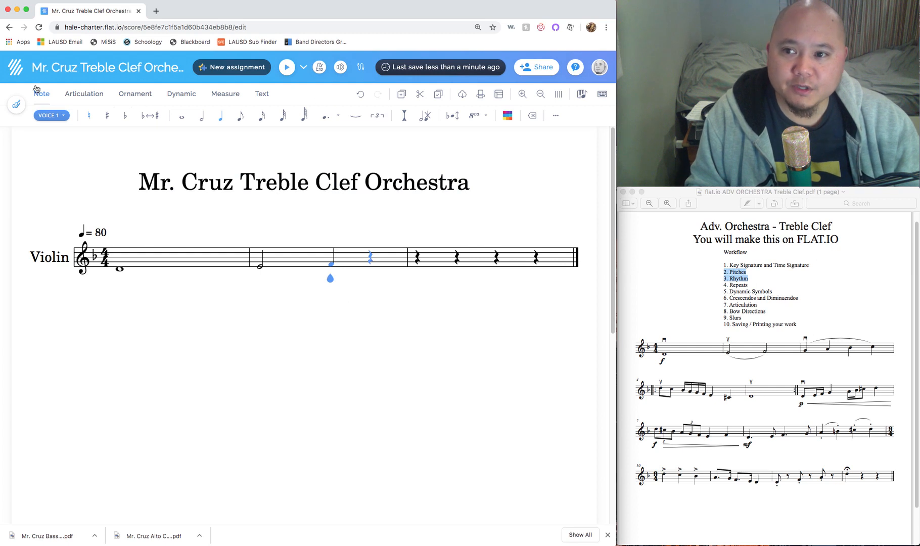
left_click(361, 98)
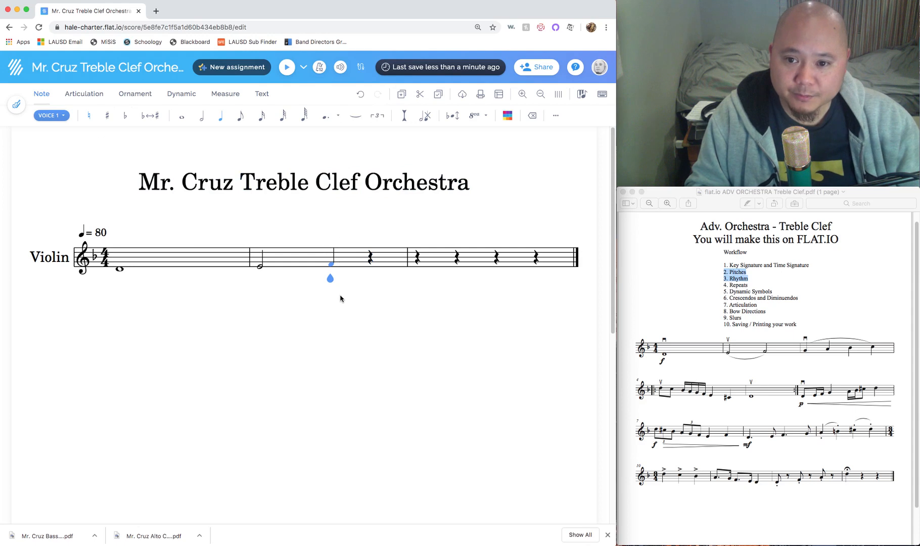
scroll(341, 299, "down", 3)
scroll(341, 301, "up", 3)
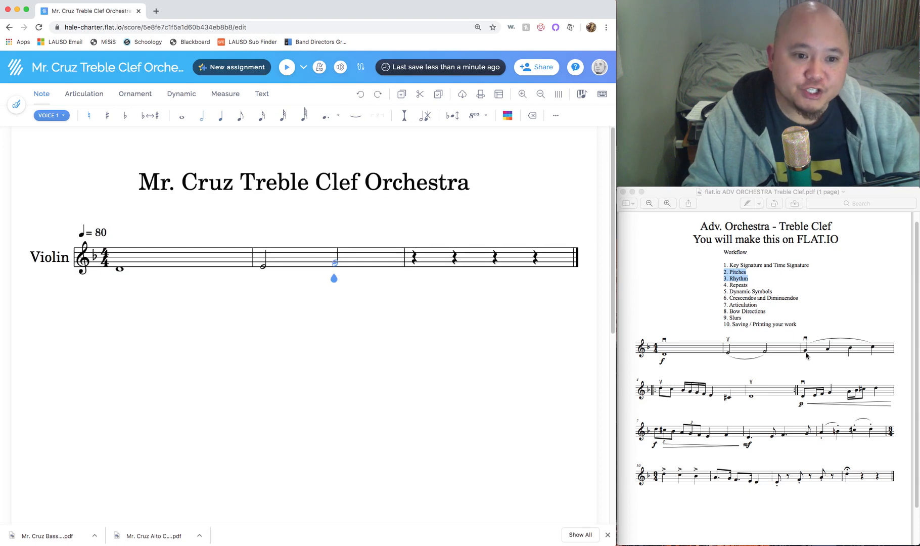
Enter quarter notes G, A, B and C in measure three
left_click(414, 259)
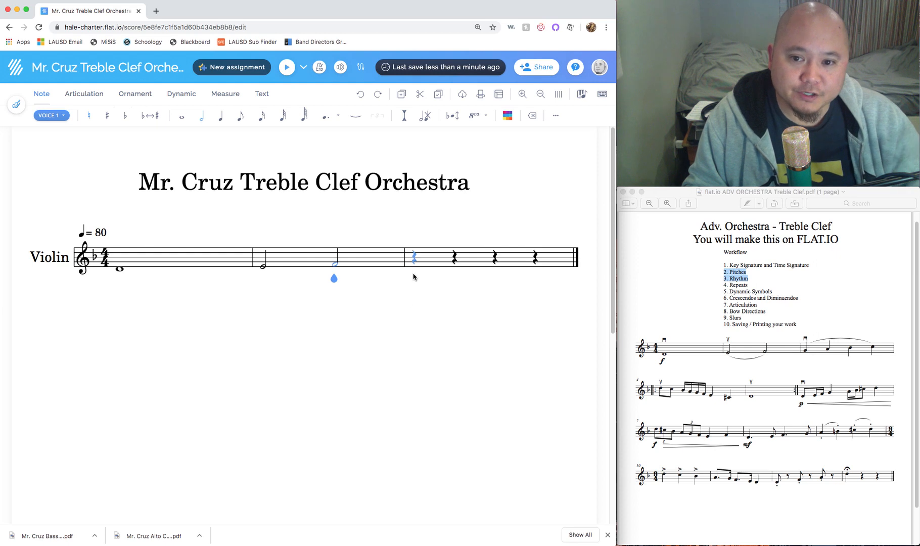
left_click(413, 276)
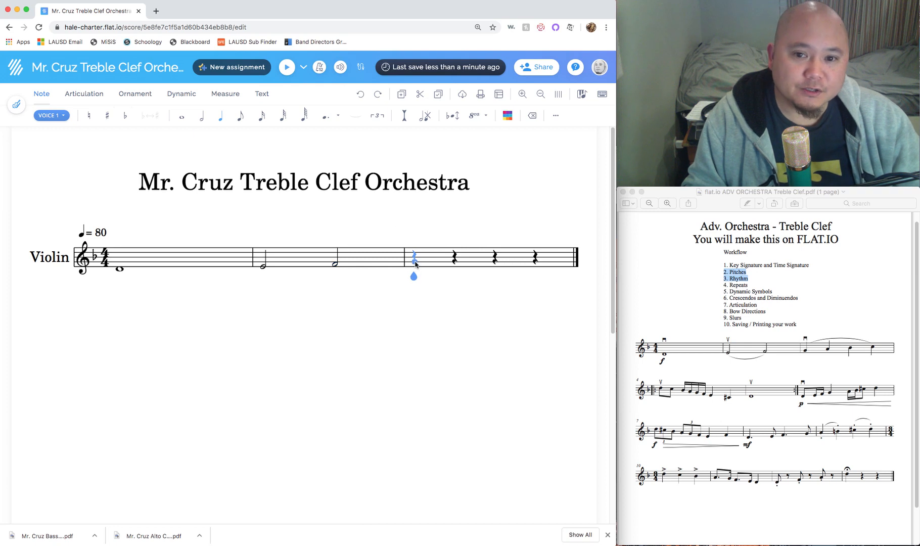
left_click(414, 262)
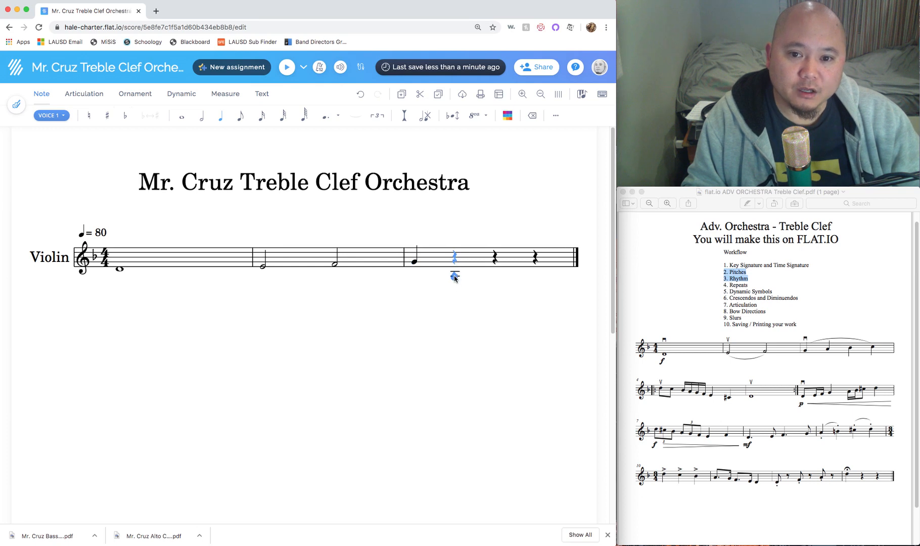
left_click(455, 260)
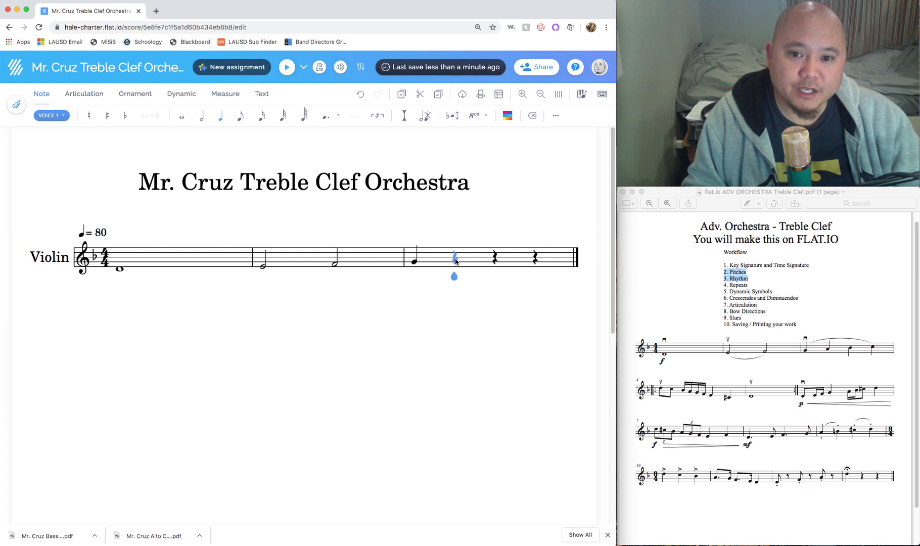
left_click(496, 260)
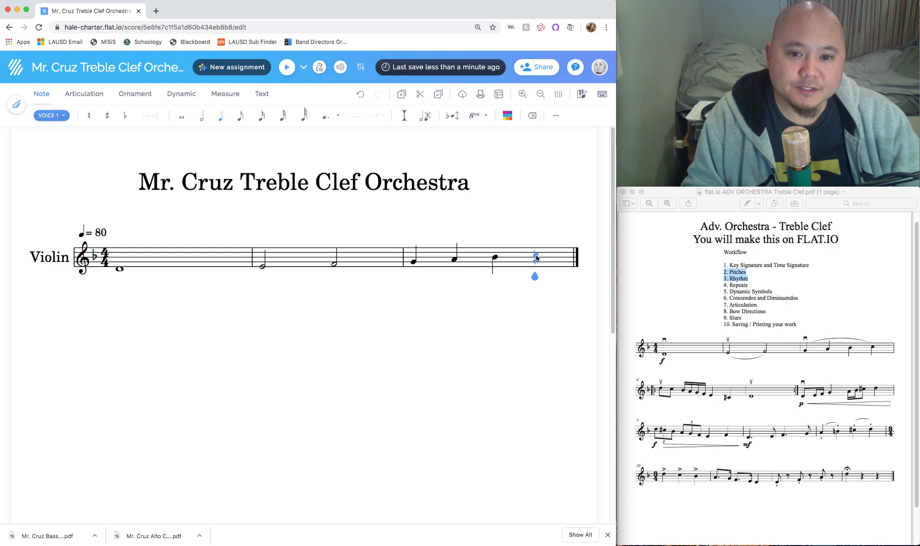
left_click(536, 258)
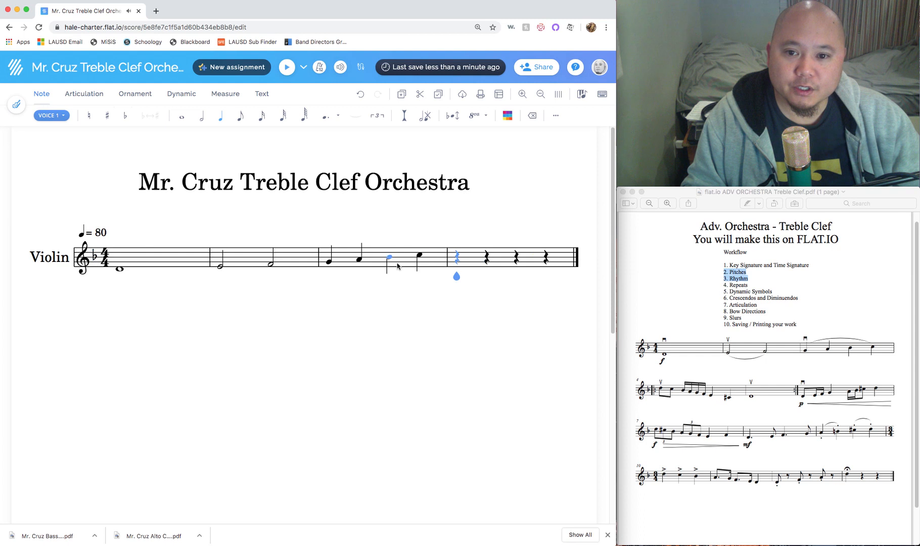
Compare the three entered measures with the first staff of the worksheet
left_click(691, 352)
left_click(837, 353)
left_click(677, 346)
left_click(757, 348)
left_click_drag(803, 348, 808, 348)
left_click(707, 347)
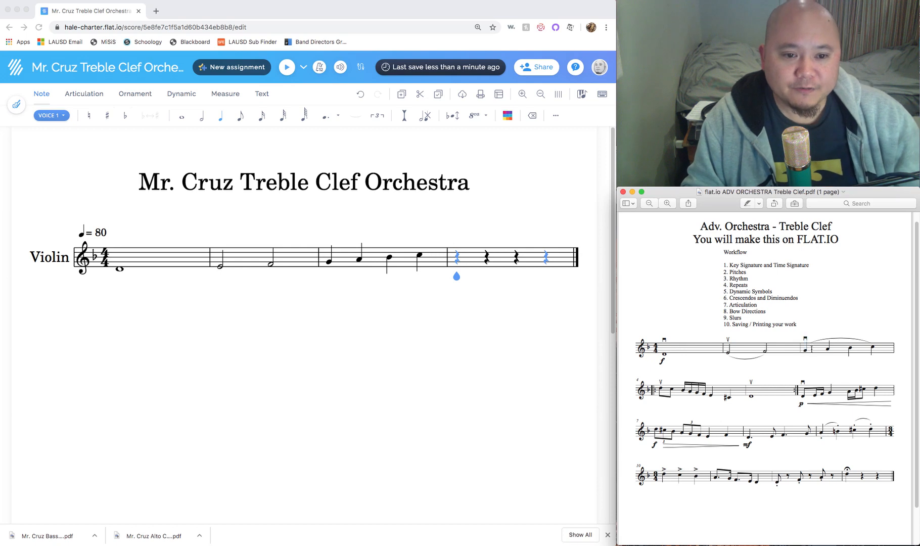
left_click_drag(638, 348, 830, 355)
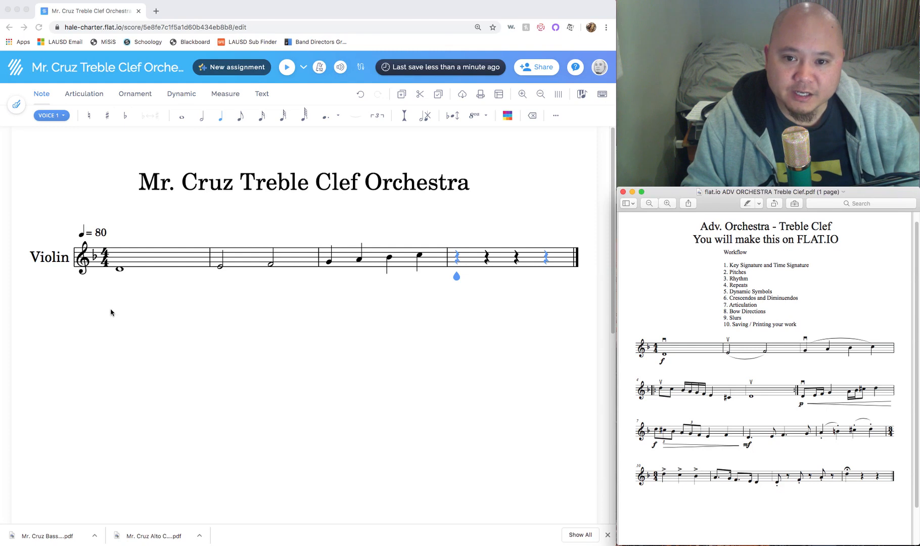
Insert a system break so that measure four starts a new line, as on the worksheet
left_click(460, 266)
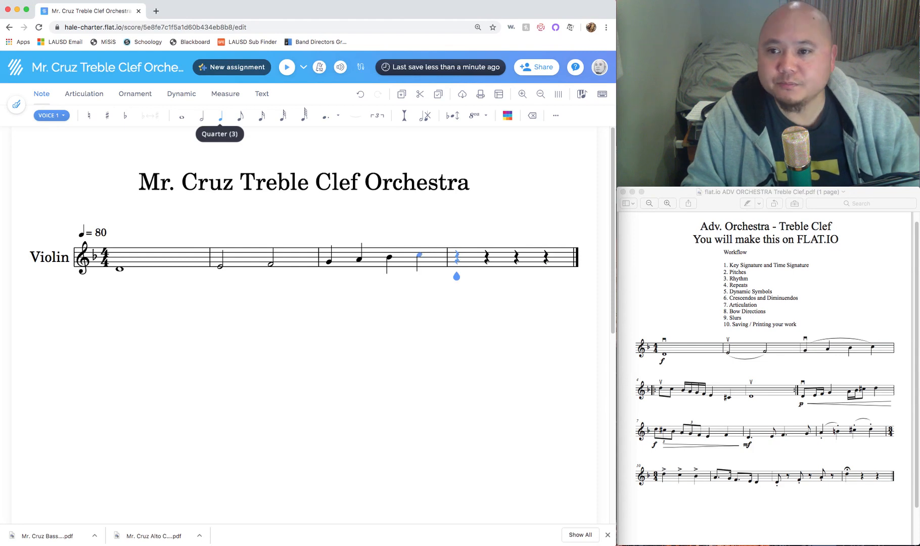
left_click(219, 94)
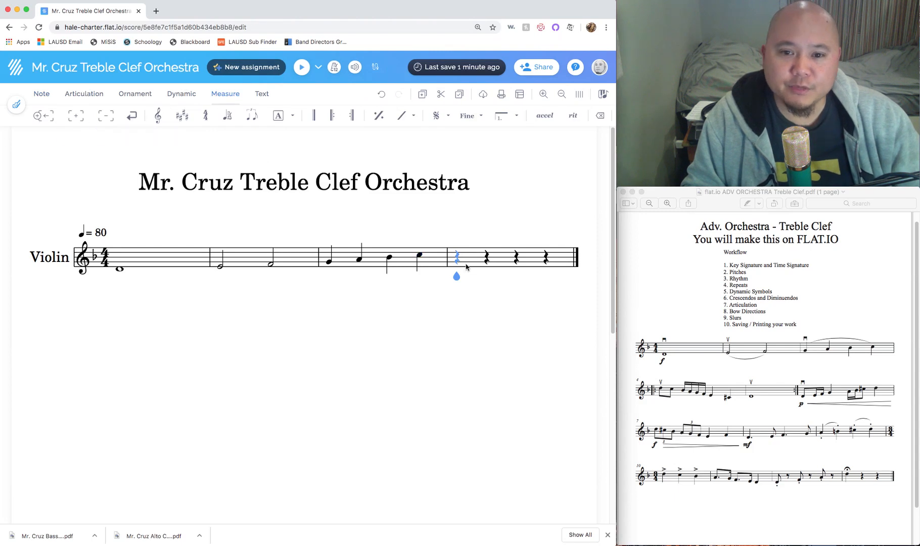
left_click(132, 116)
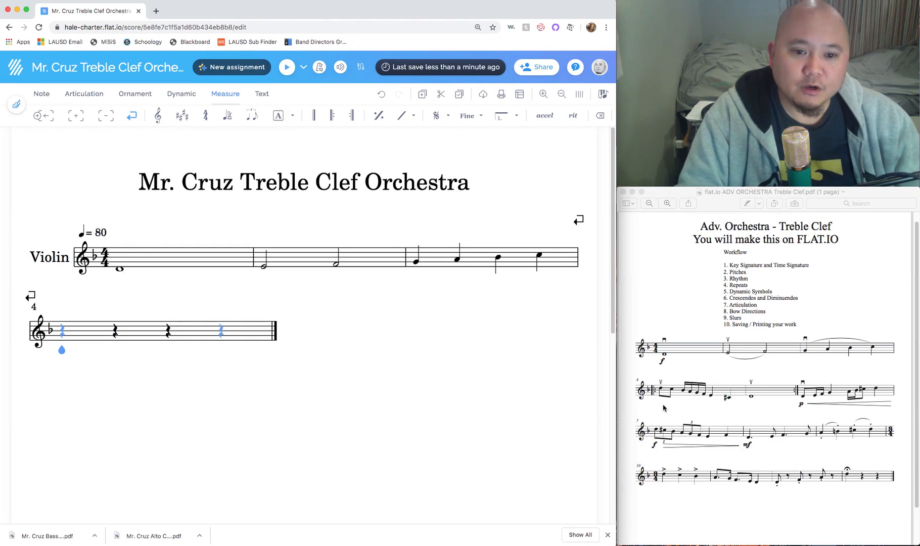
Enter eighth notes D and C on the first beat of measure four
left_click(696, 376)
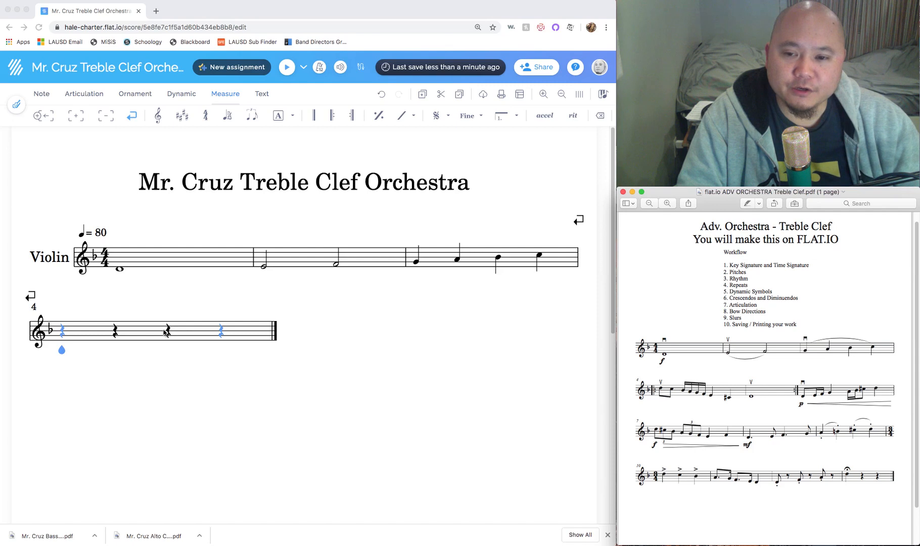
left_click(49, 97)
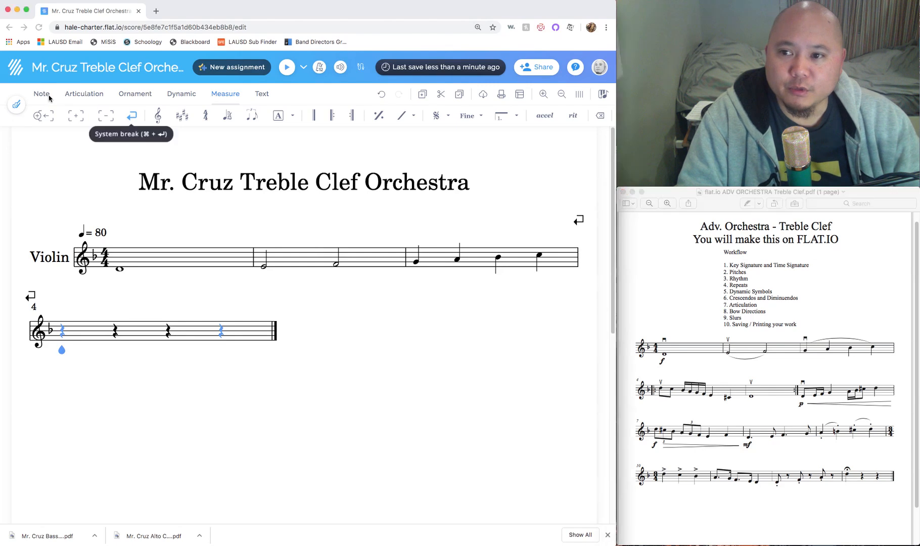
left_click(45, 96)
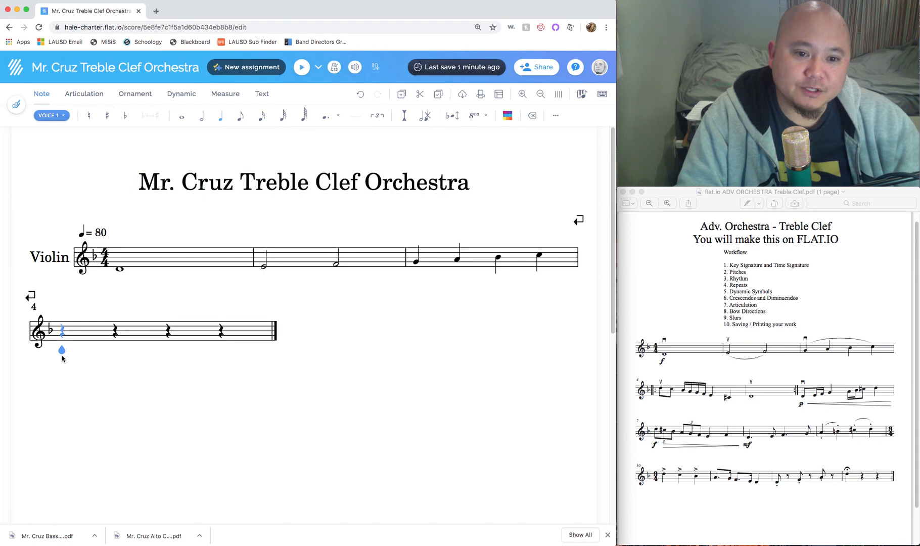
left_click(241, 118)
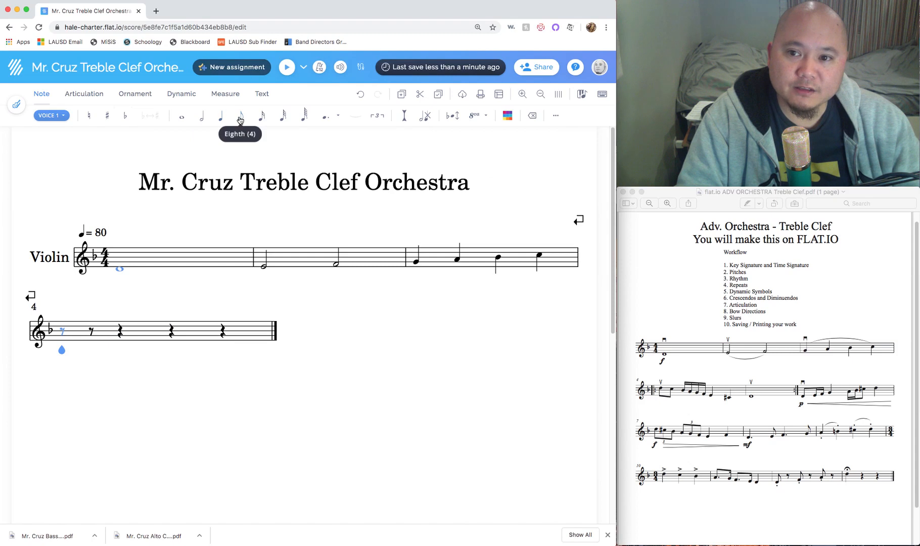
left_click(62, 327)
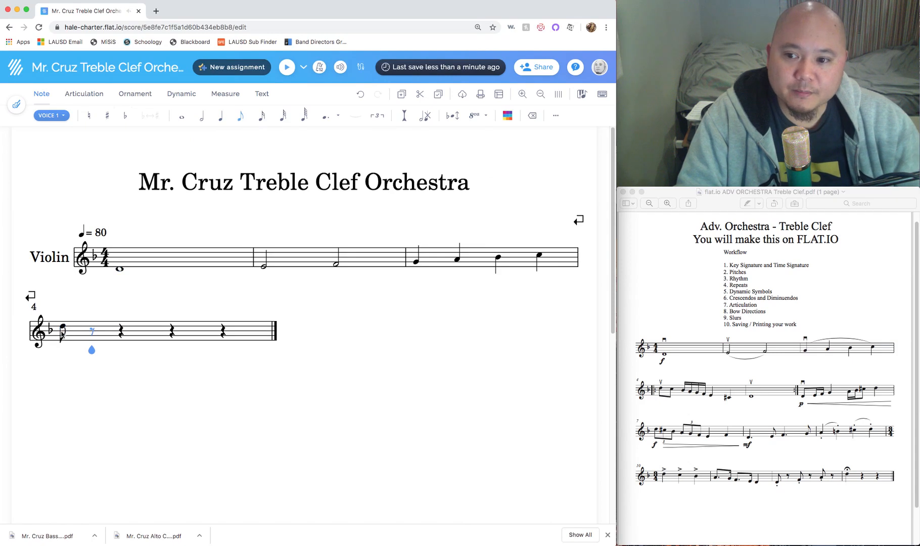
left_click(92, 330)
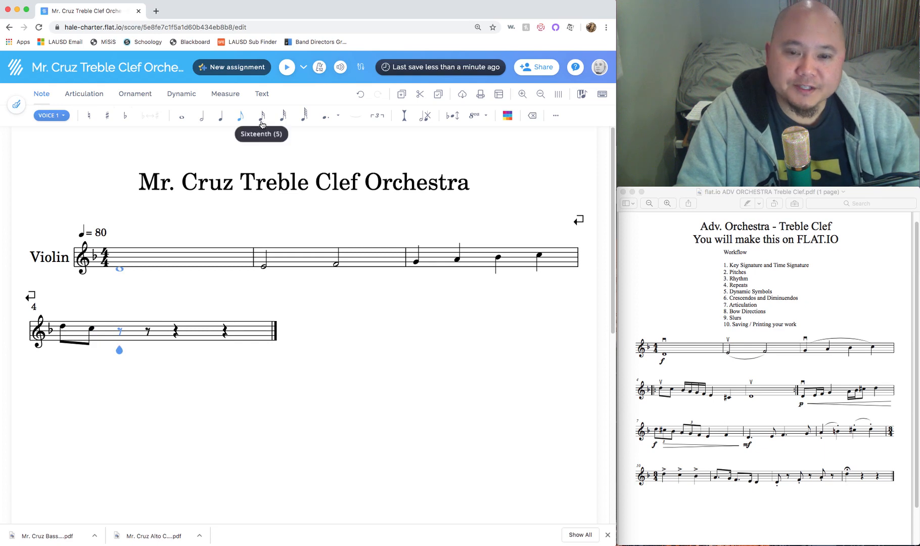
Enter sixteenth notes B, A, G and F on the second beat of measure four
left_click(686, 391)
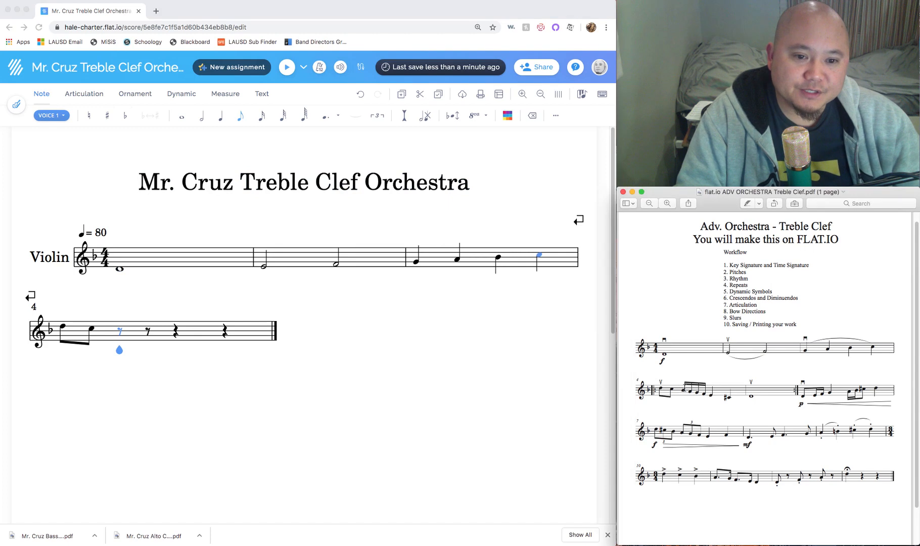
left_click(323, 343)
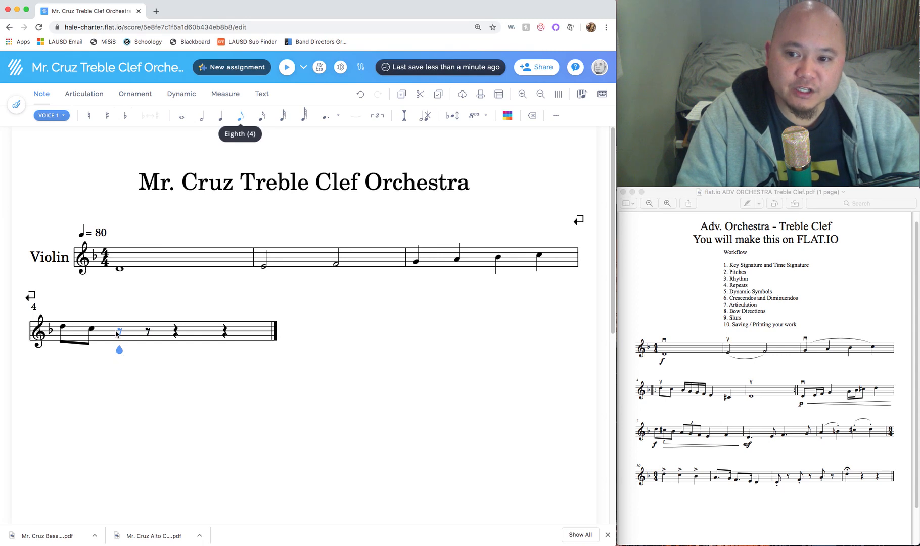
left_click(262, 120)
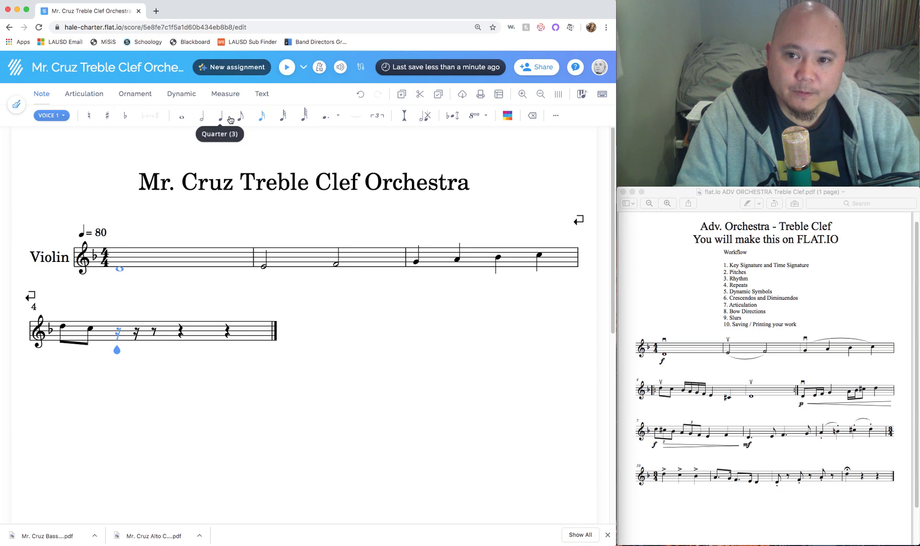
left_click(119, 332)
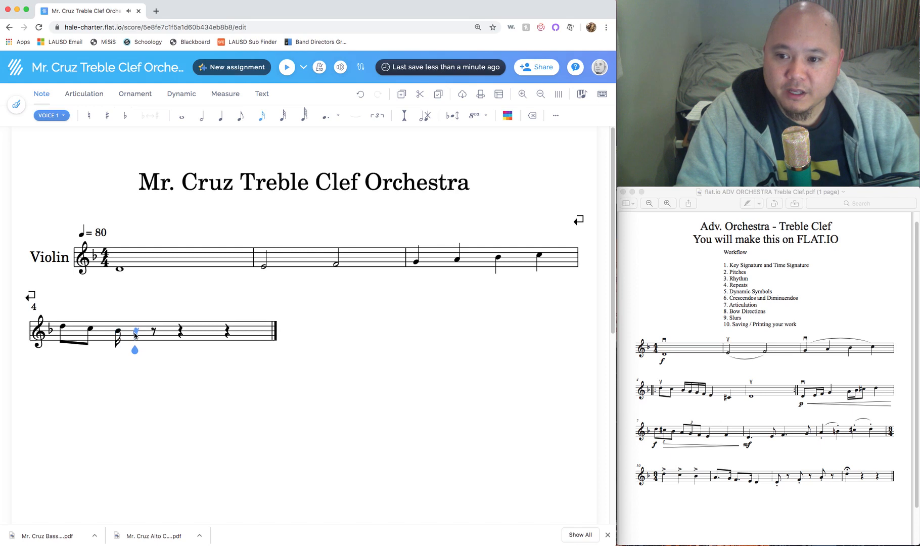
left_click(135, 334)
left_click(152, 336)
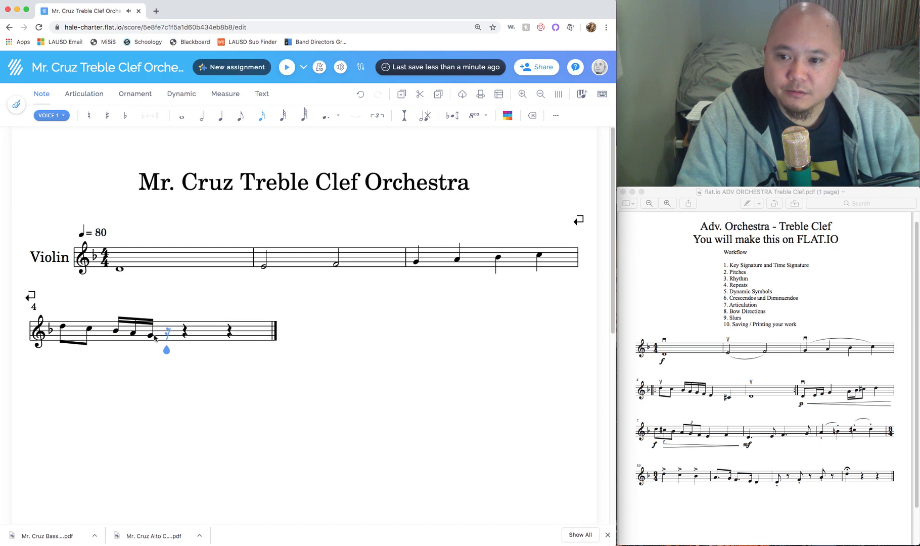
left_click(168, 340)
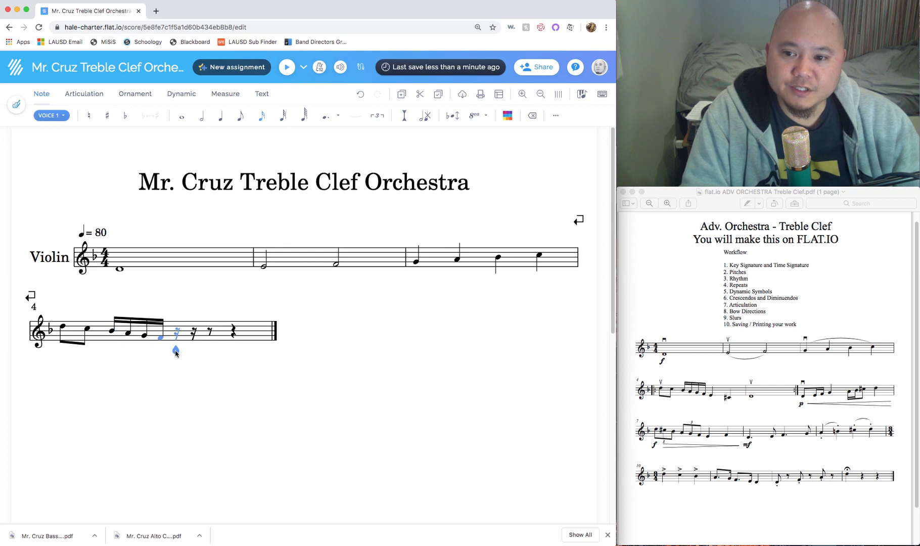
Complete measure four with a quarter note E and a quarter note low C-sharp
left_click(220, 117)
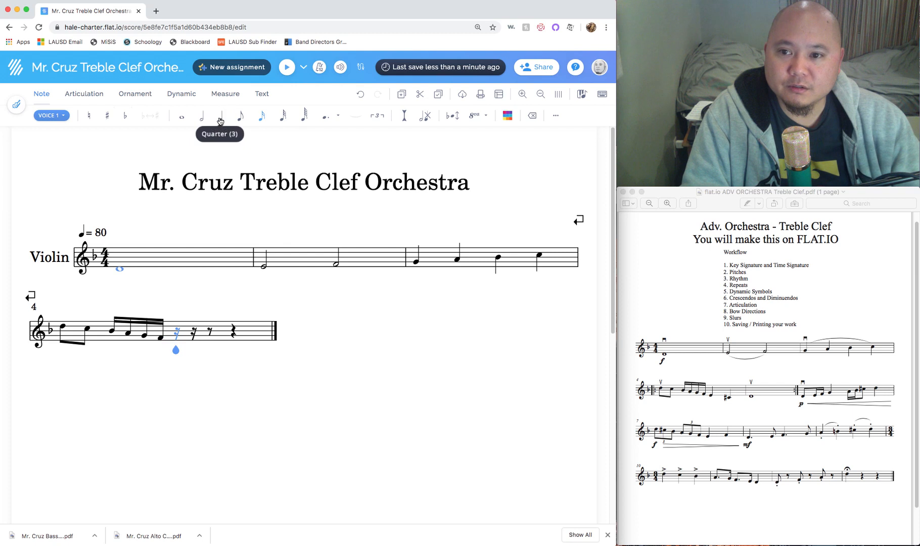
left_click_drag(185, 341, 186, 343)
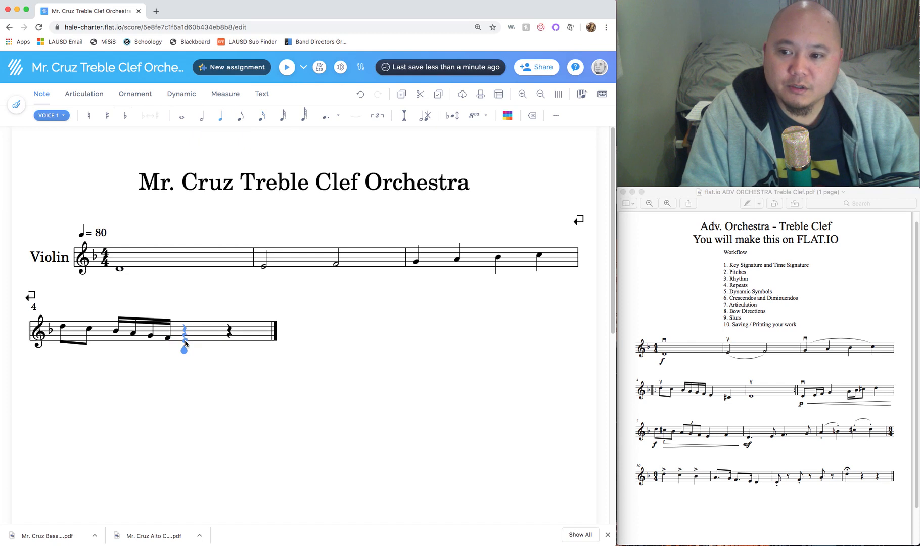
left_click(186, 343)
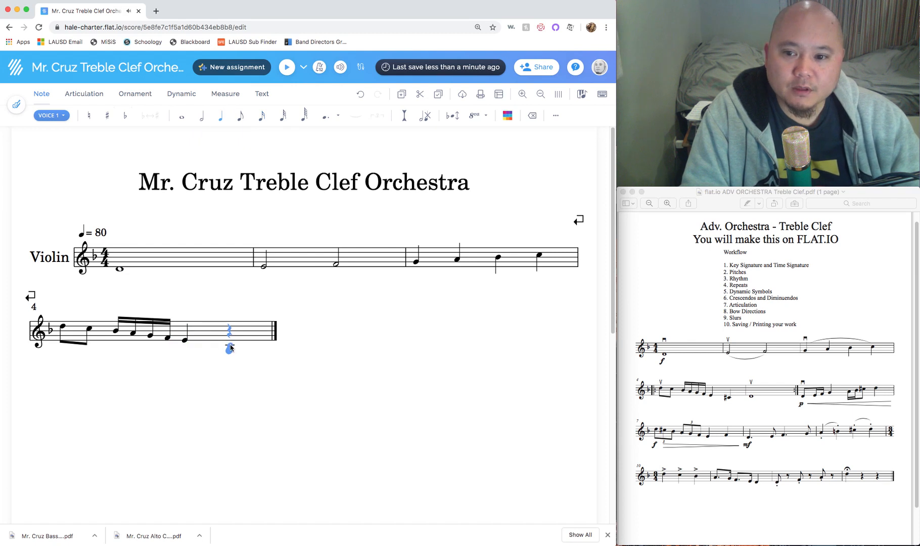
left_click(729, 401)
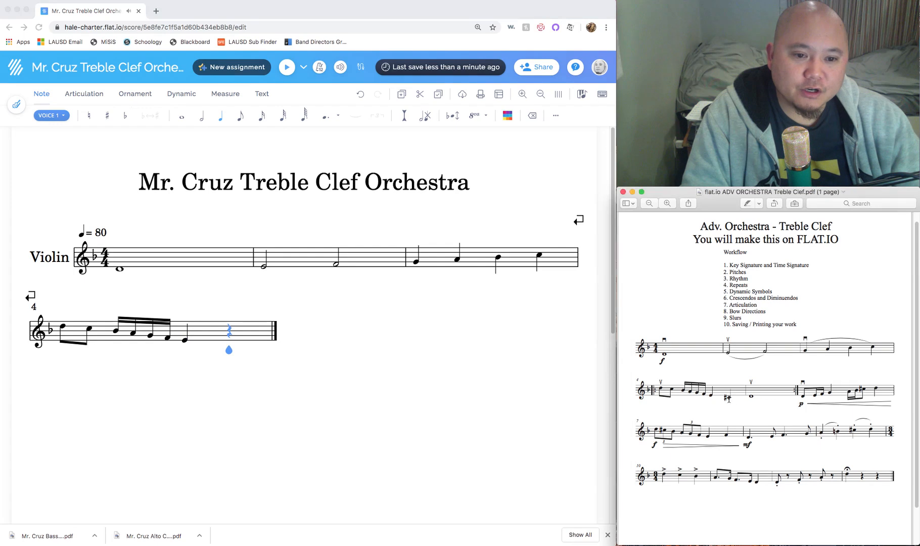
left_click(230, 349)
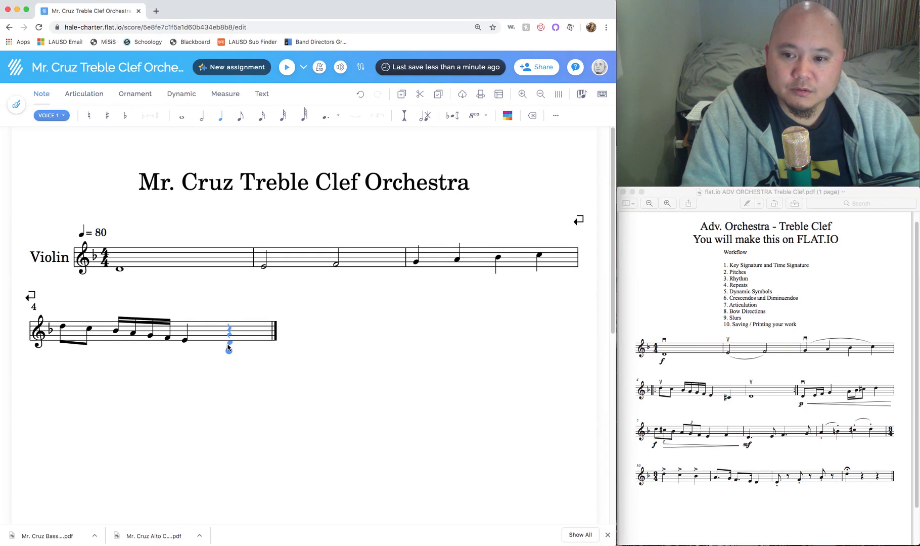
left_click(228, 348)
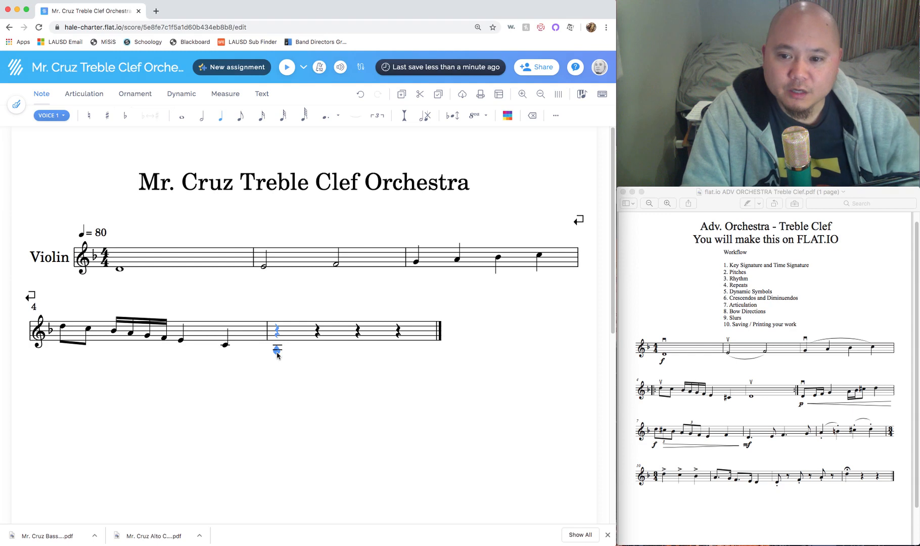
key("Left")
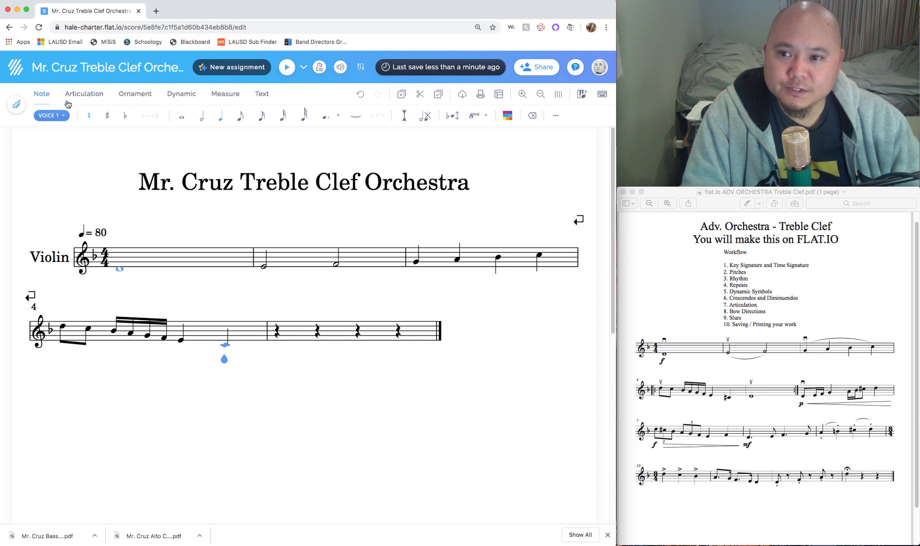
left_click(107, 117)
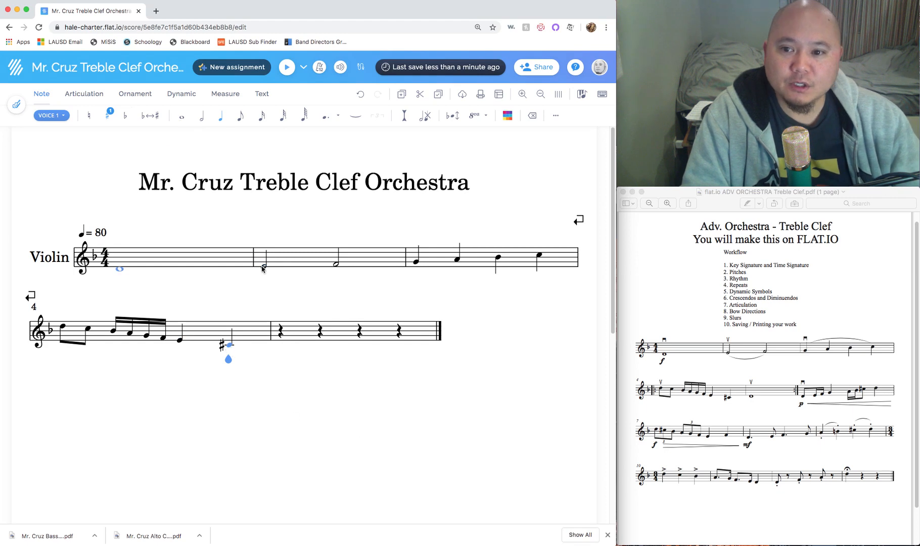
Fill measure five with a whole note D on the space below the staff
left_click(281, 354)
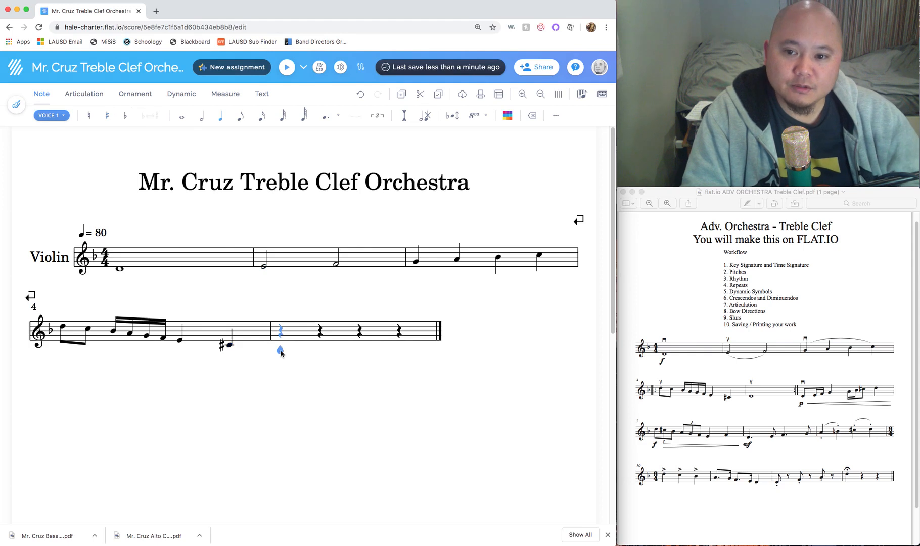
left_click(182, 117)
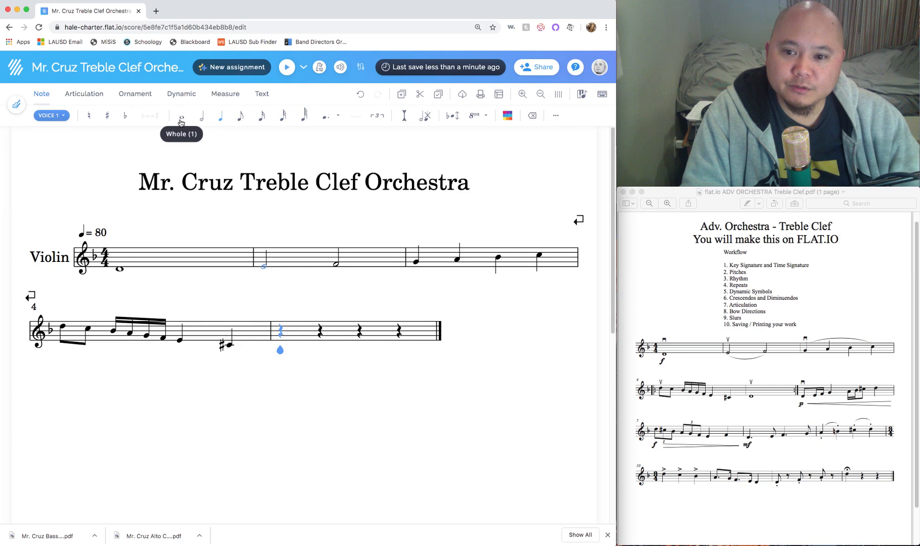
left_click(363, 344)
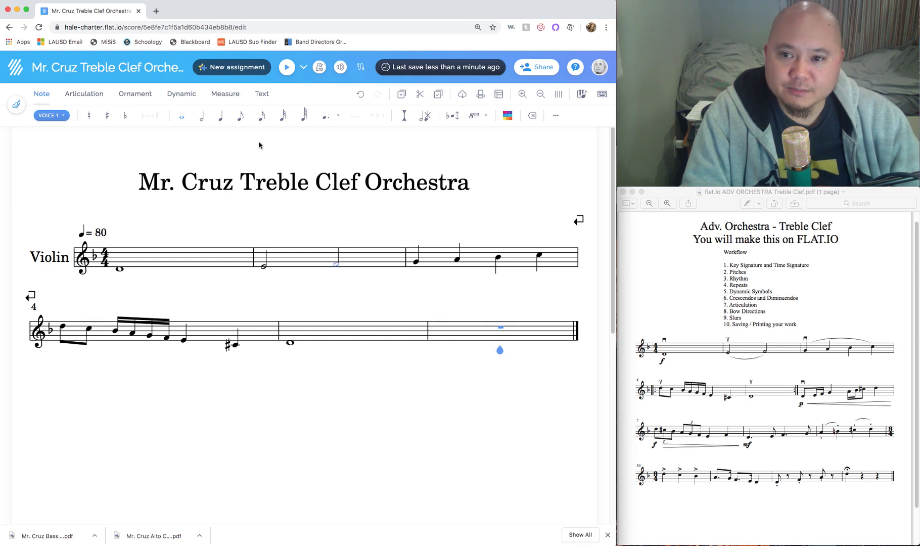
Start measure six with an eighth note D, sixteenth notes E and F, and a quarter note G
left_click(241, 116)
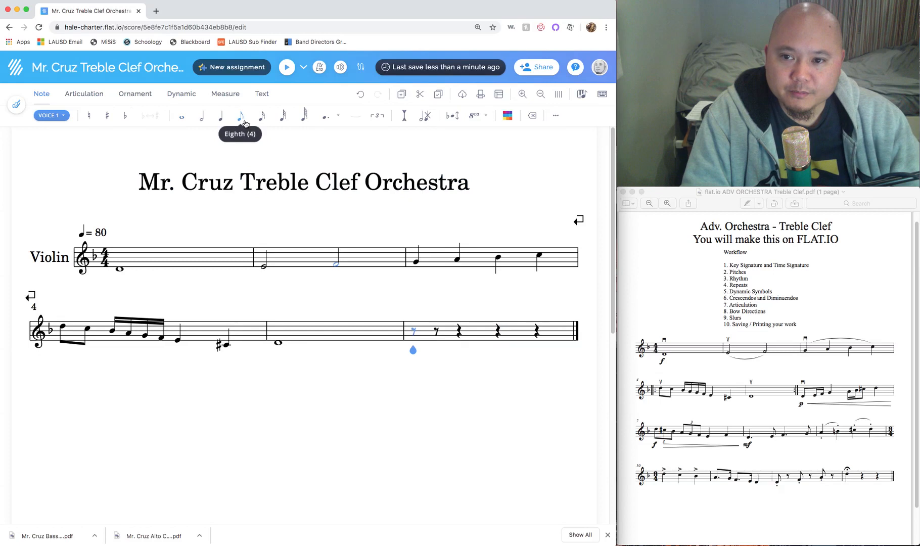
left_click(413, 345)
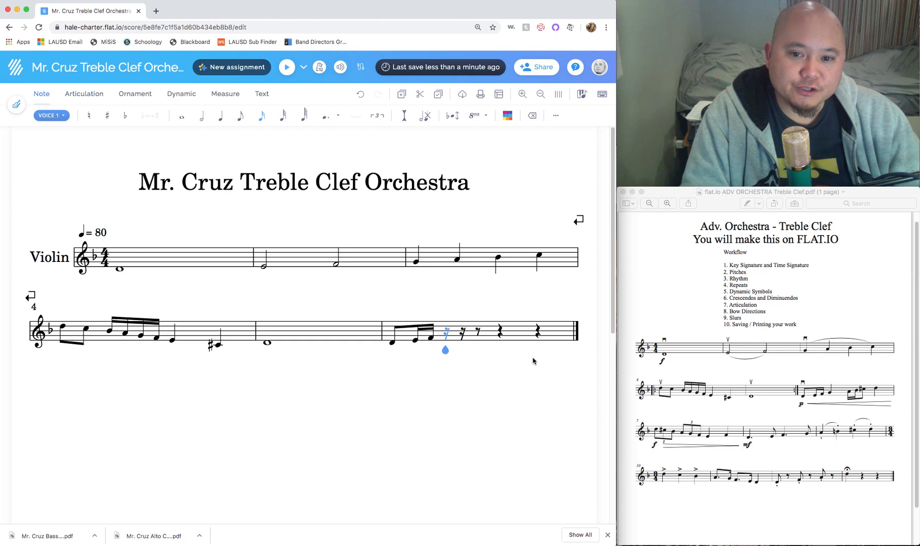
left_click(221, 121)
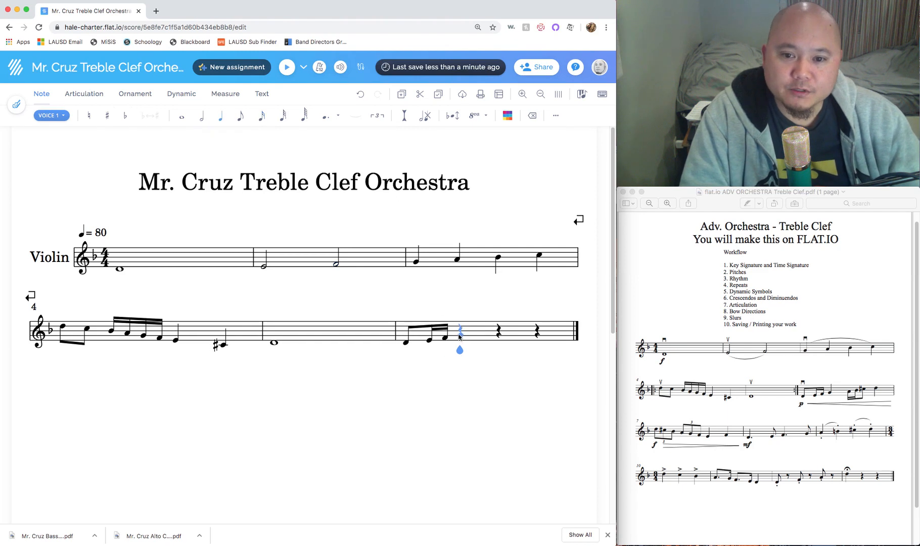
left_click(460, 337)
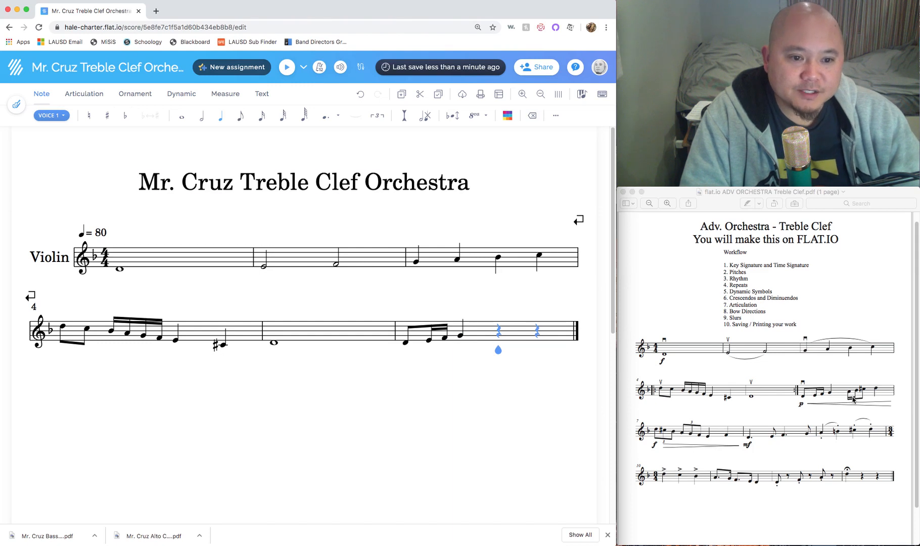
Enter sixteenth notes A and B and an eighth note C on the third beat of measure six
left_click(458, 259)
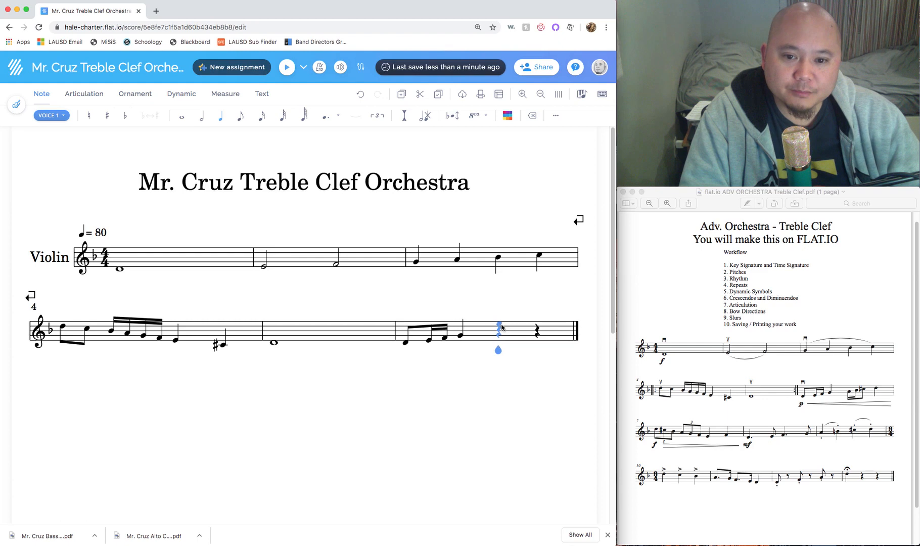
left_click(261, 115)
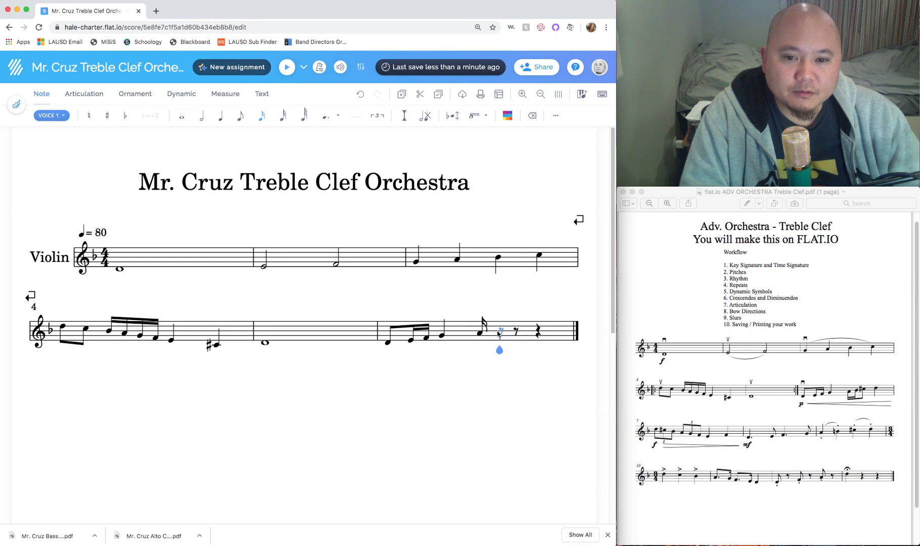
left_click(485, 332)
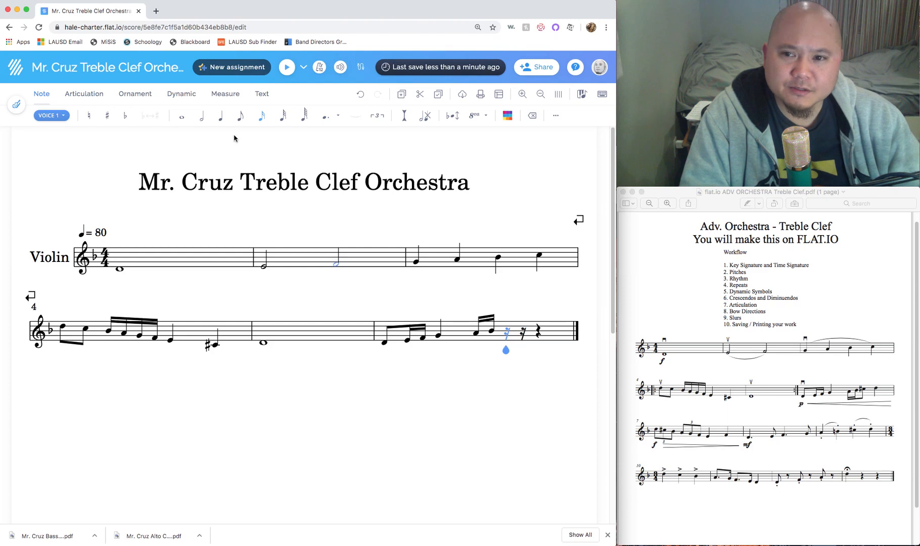
left_click(241, 119)
left_click(516, 329)
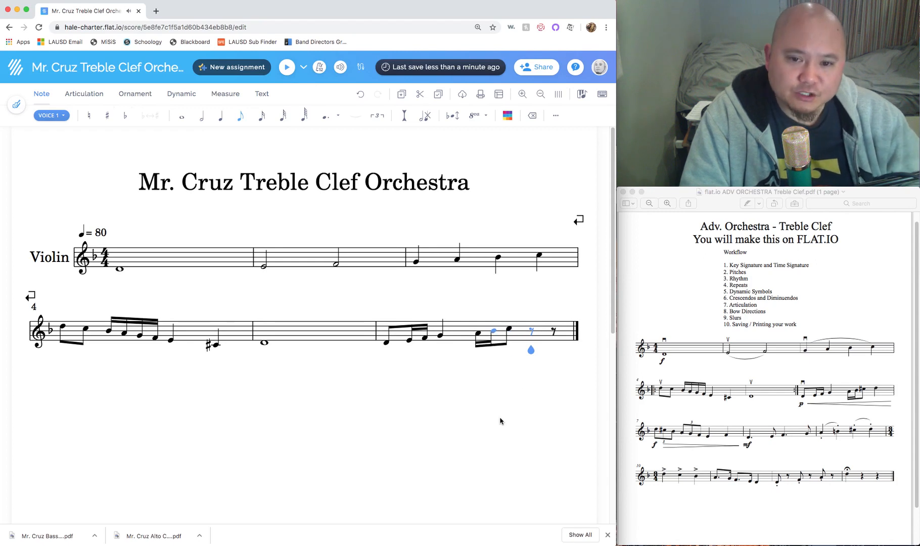
Sharpen the eighth note C in measure six and complete the measure with a quarter note D
key("Left")
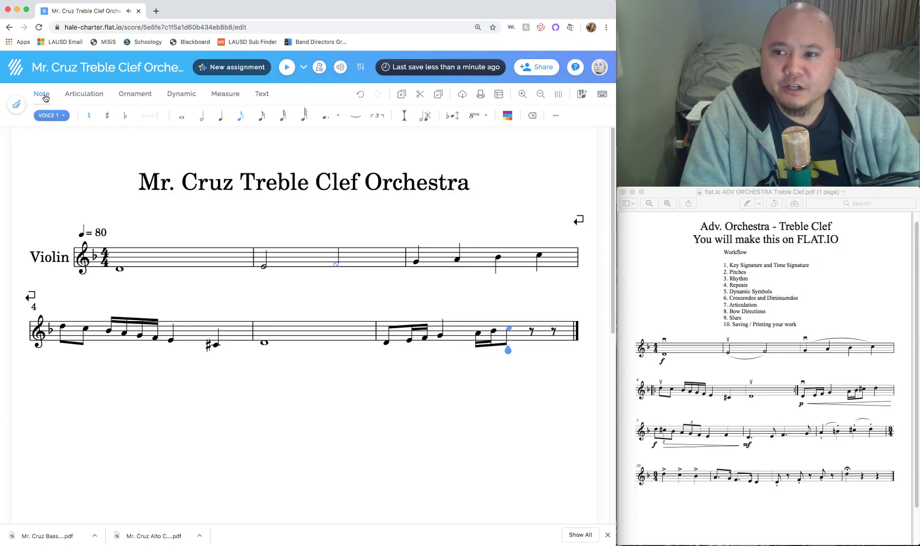
left_click(107, 117)
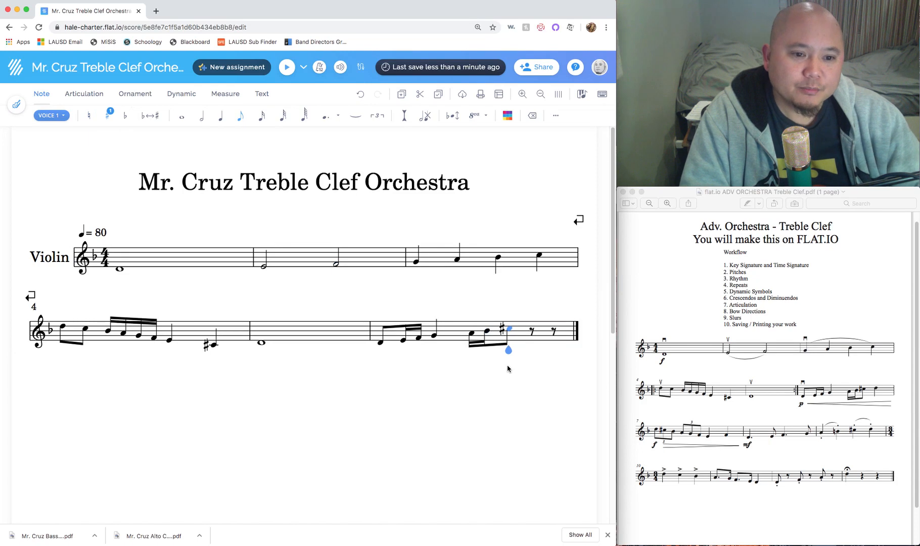
key("Right")
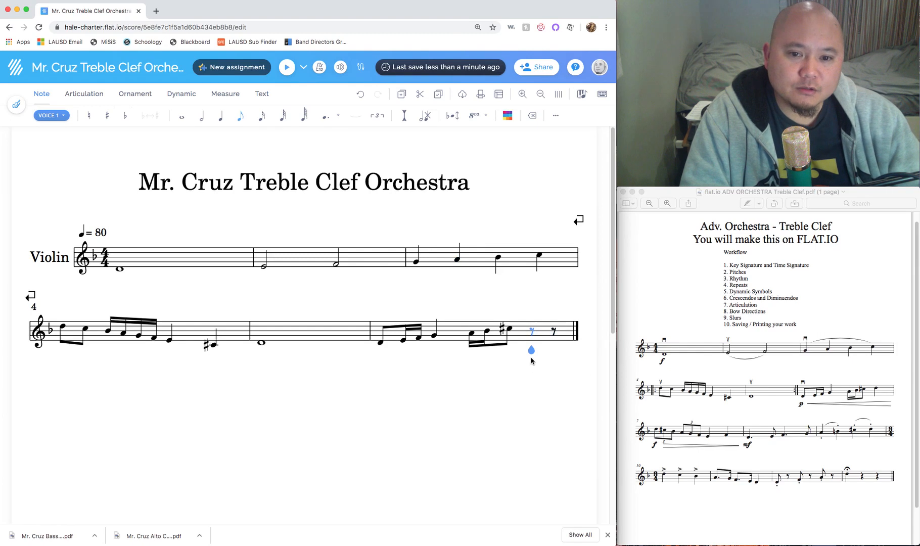
left_click(221, 116)
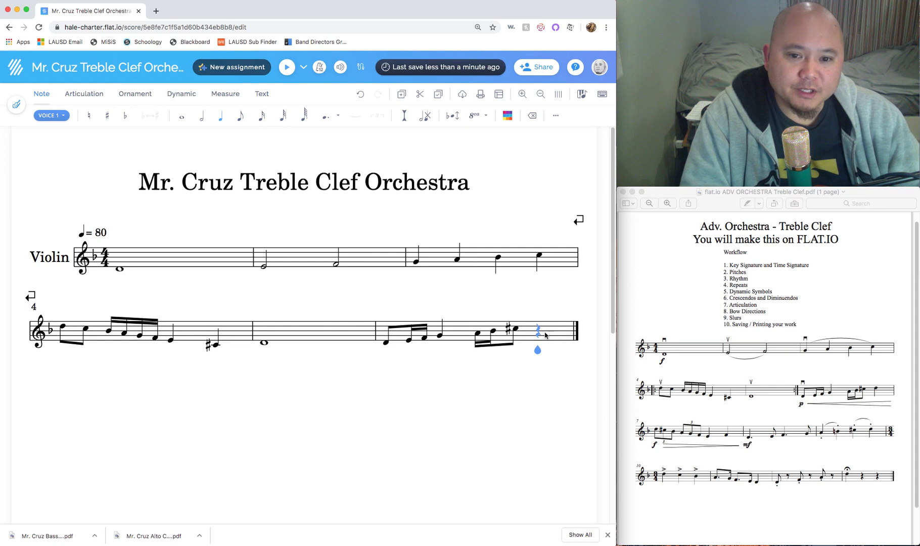
left_click(539, 330)
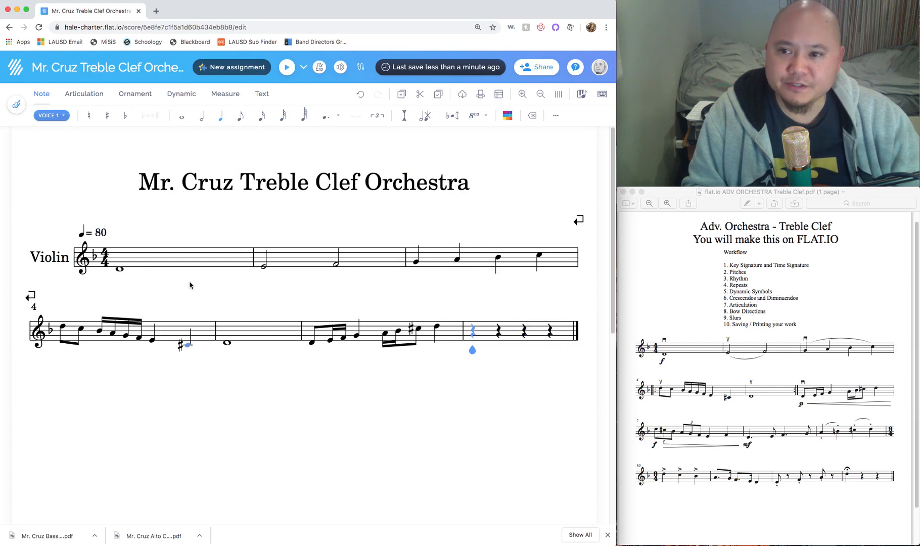
Insert a system break so that measure seven starts a new line, as on the worksheet
left_click(216, 94)
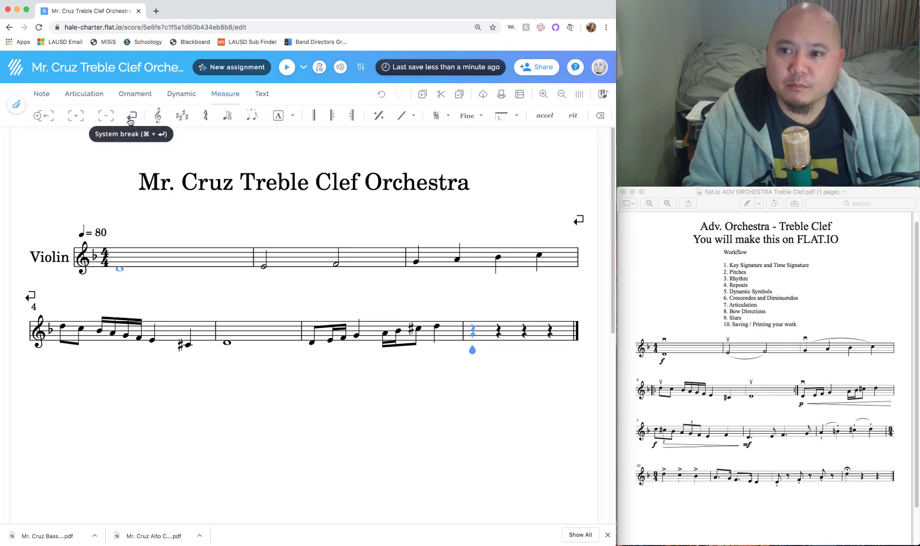
left_click(132, 117)
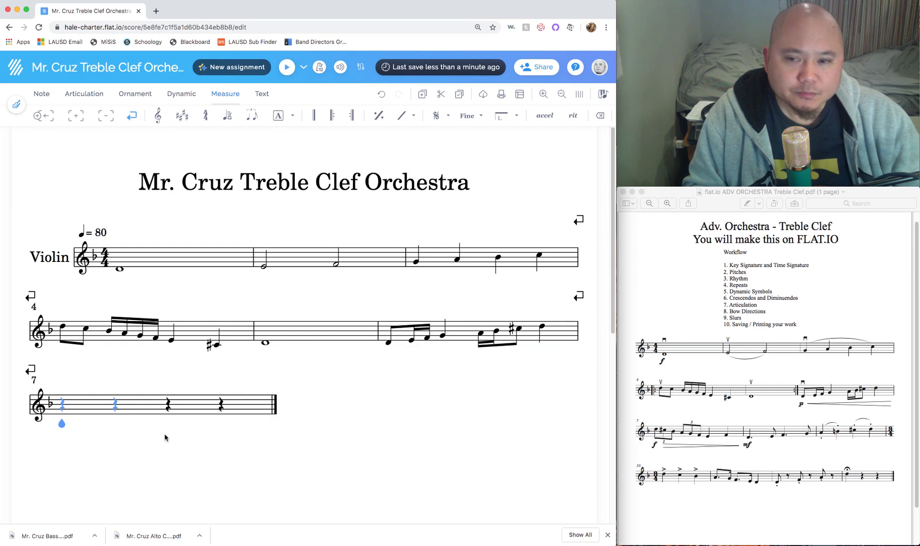
Enter an eighth note D on the first beat of measure seven and turn it into a binary triplet
left_click(41, 94)
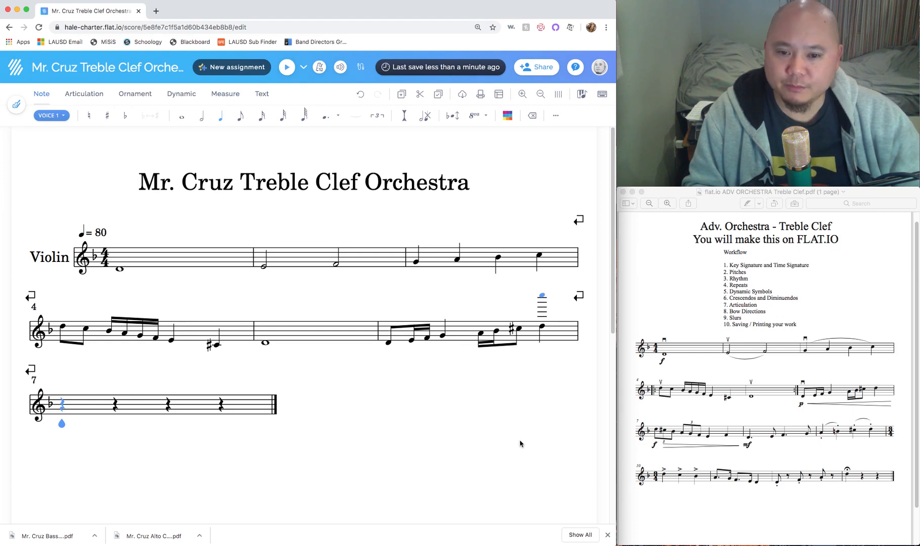
left_click(240, 119)
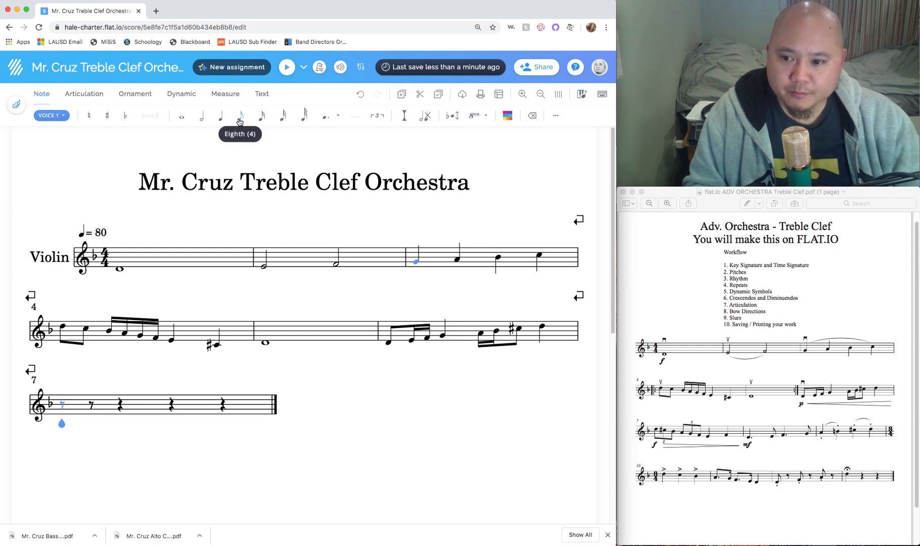
left_click(64, 402)
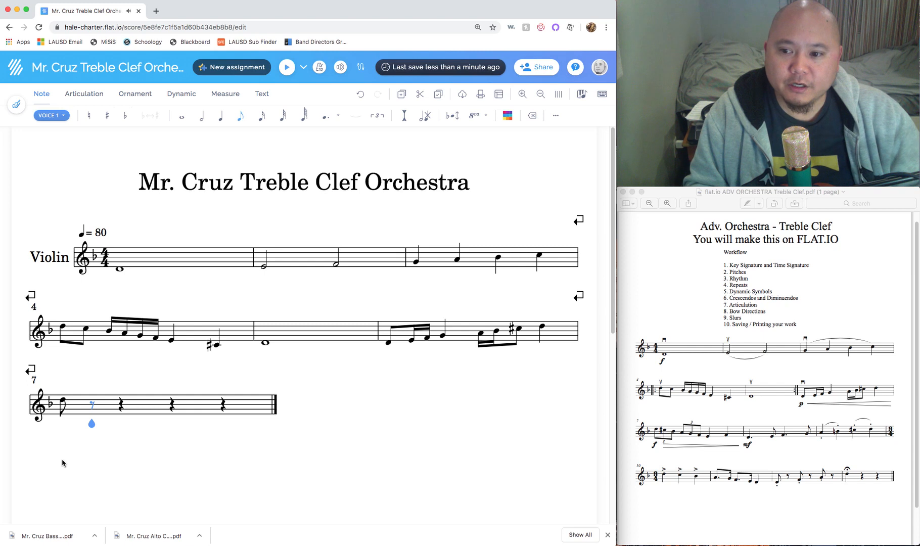
key("Left")
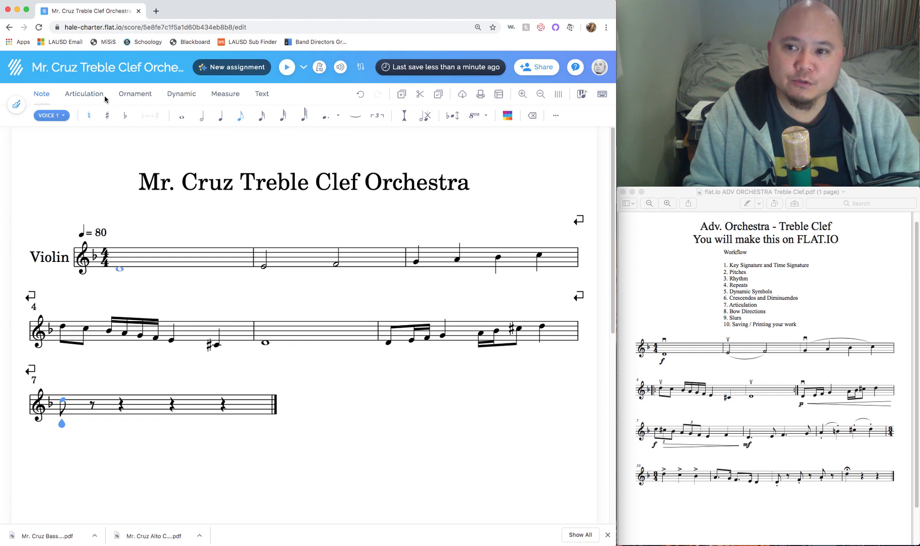
left_click(379, 120)
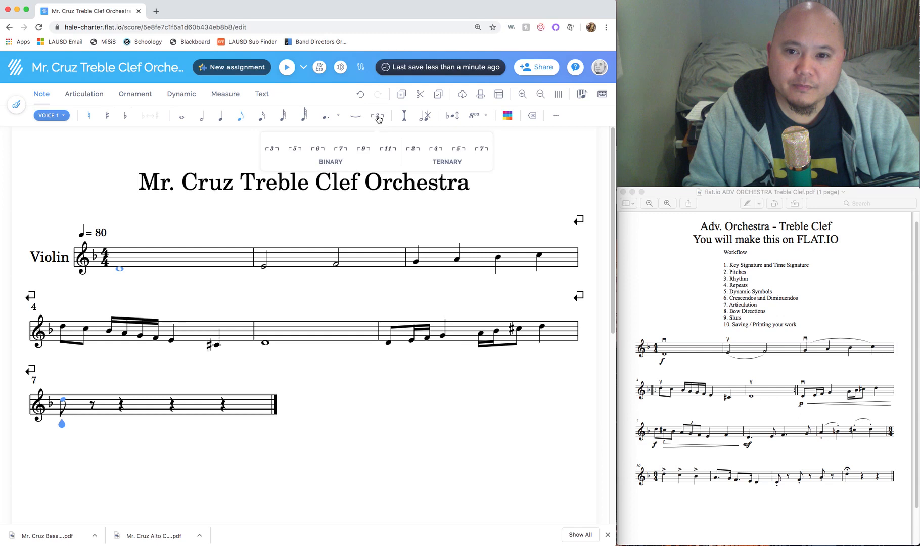
left_click(272, 151)
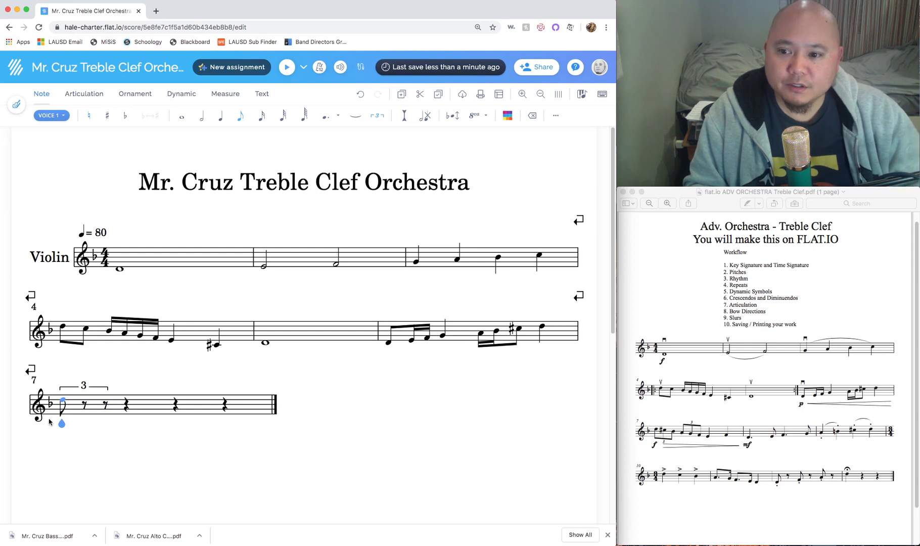
Fill the rest of the triplet in measure seven with eighth notes C and B
key("Right")
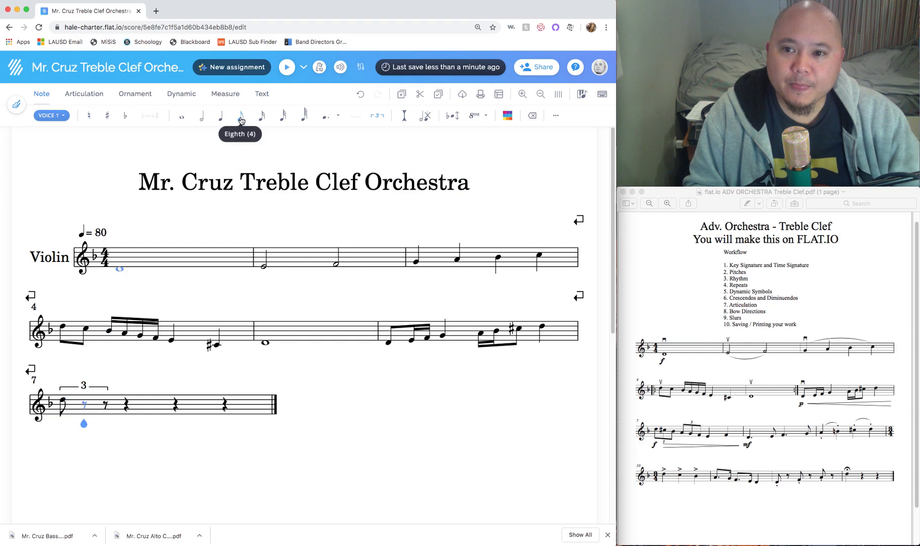
left_click(85, 403)
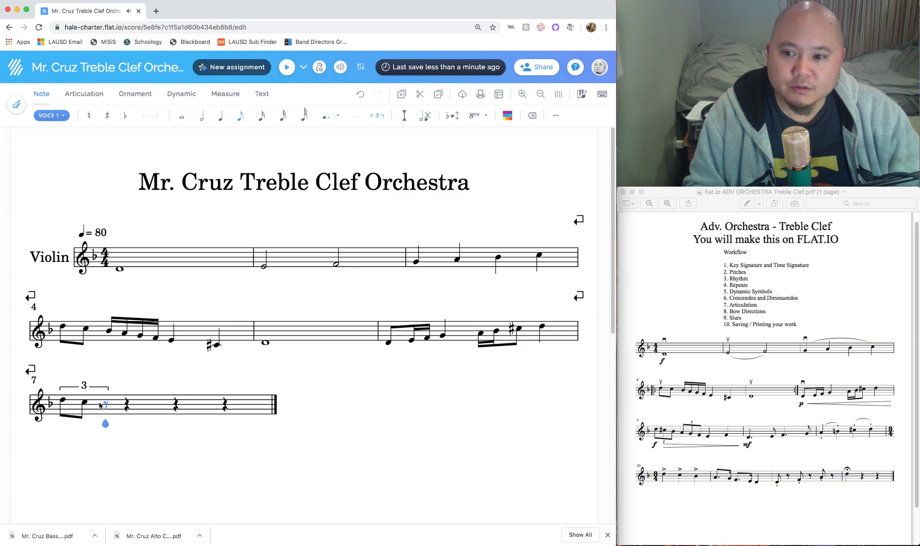
left_click(106, 406)
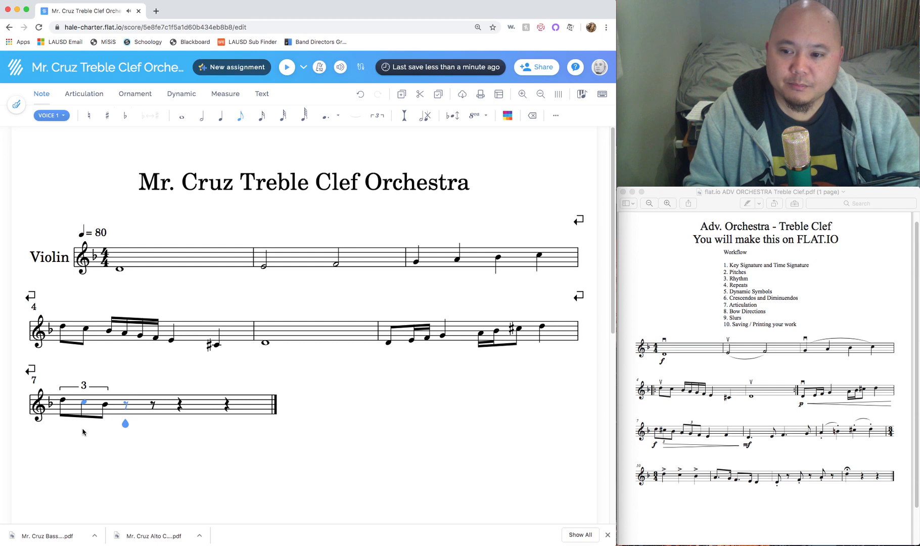
Sharpen the eighth note C in the first triplet of measure seven
key("Left")
key("Left")
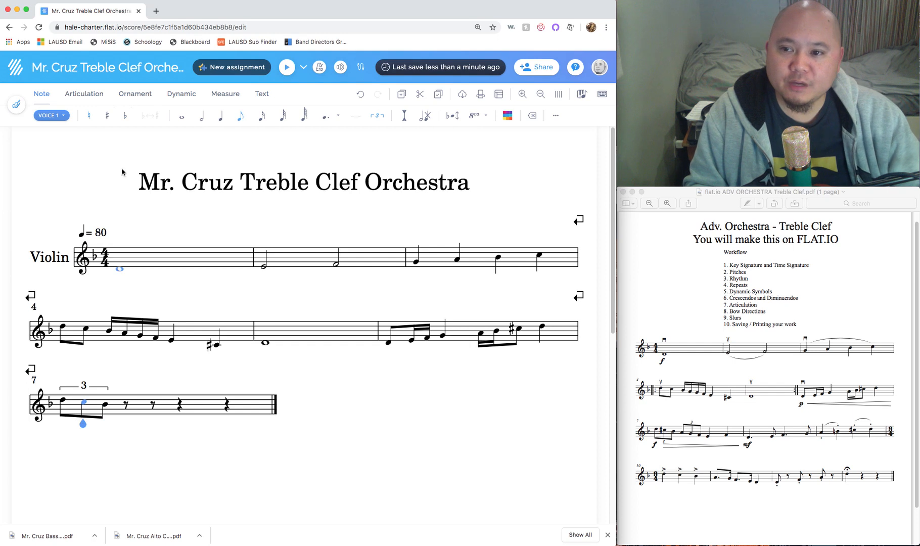
left_click(107, 120)
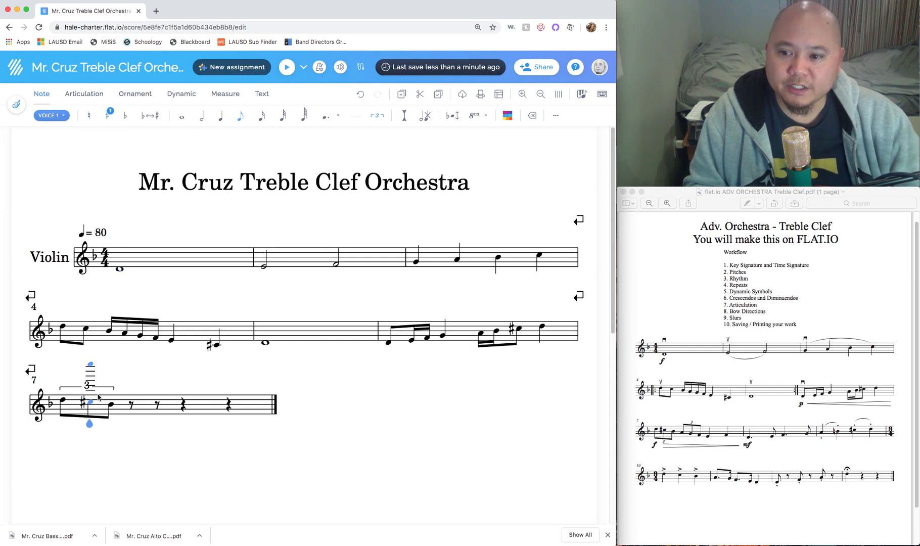
left_click(110, 406)
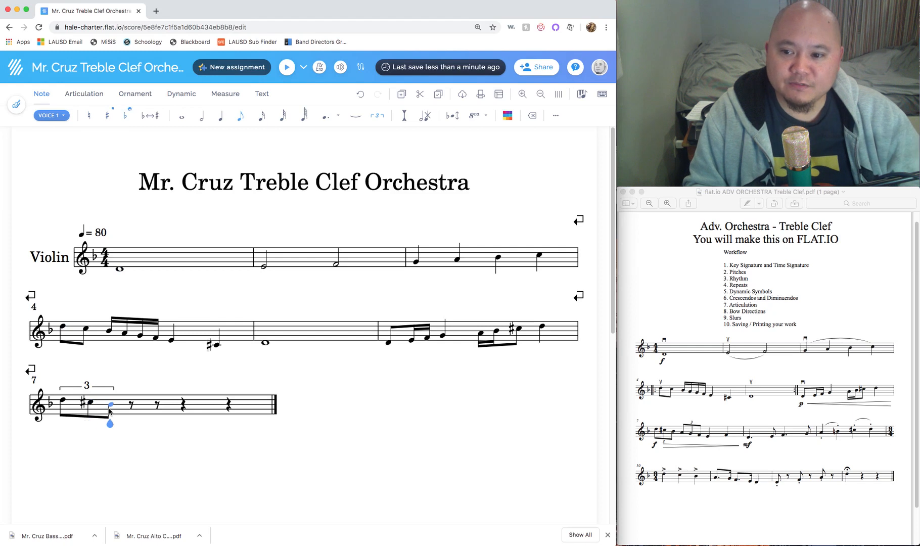
Enter an eighth note A on the second beat of measure seven and turn it into a binary triplet
left_click(124, 438)
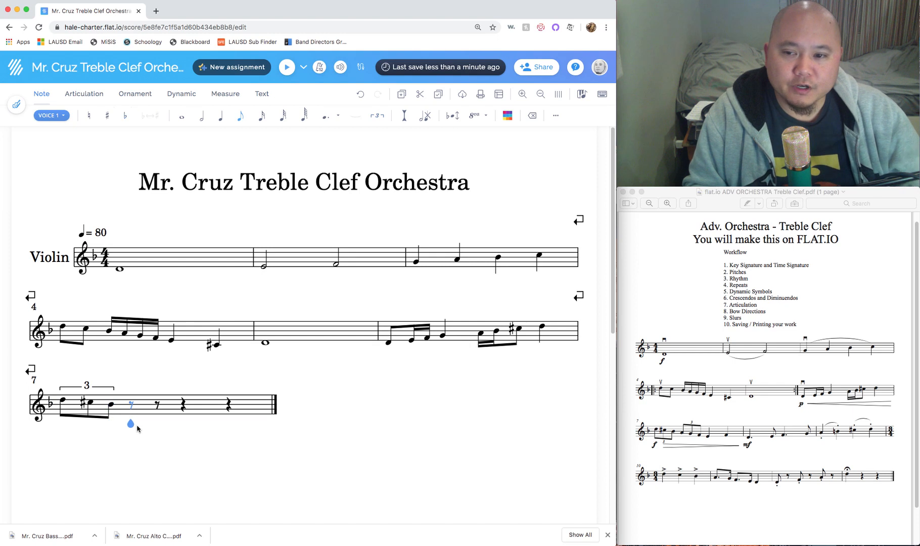
left_click(240, 119)
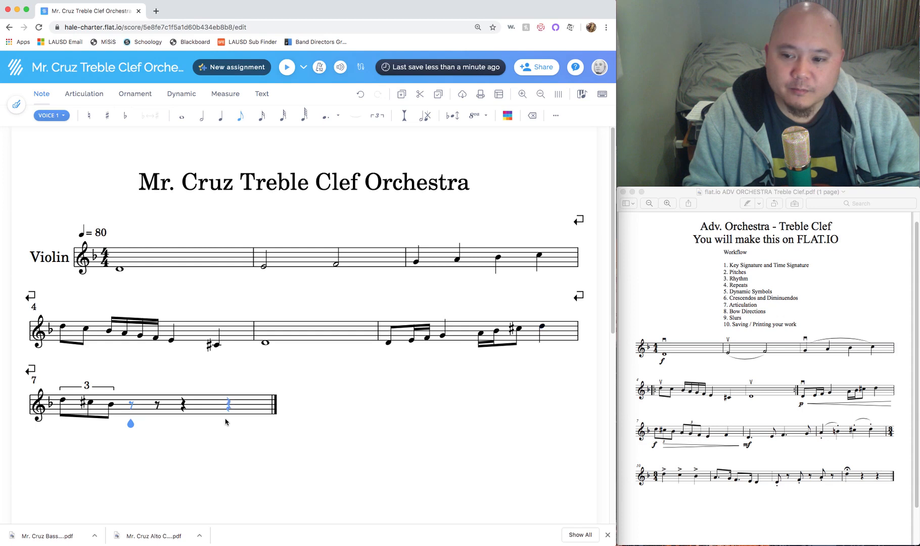
left_click(132, 408)
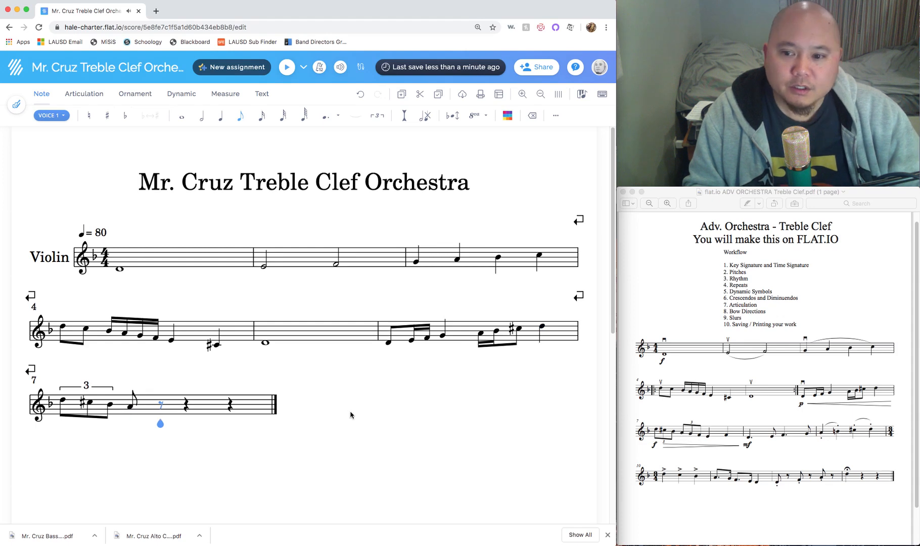
key("Left")
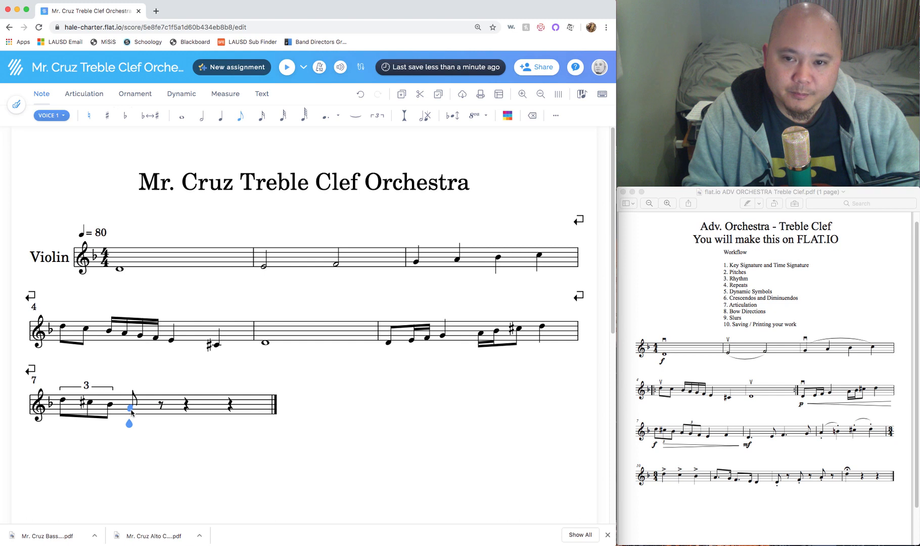
left_click(379, 121)
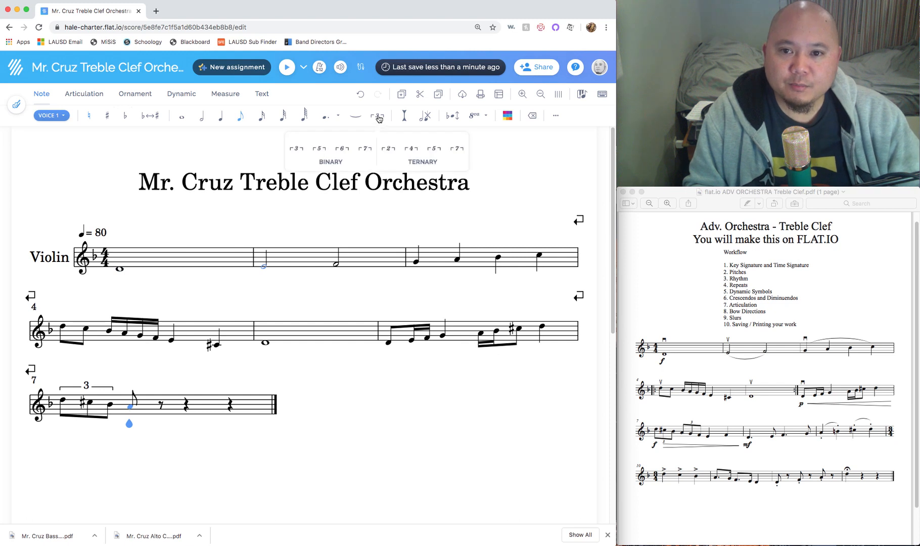
left_click(296, 153)
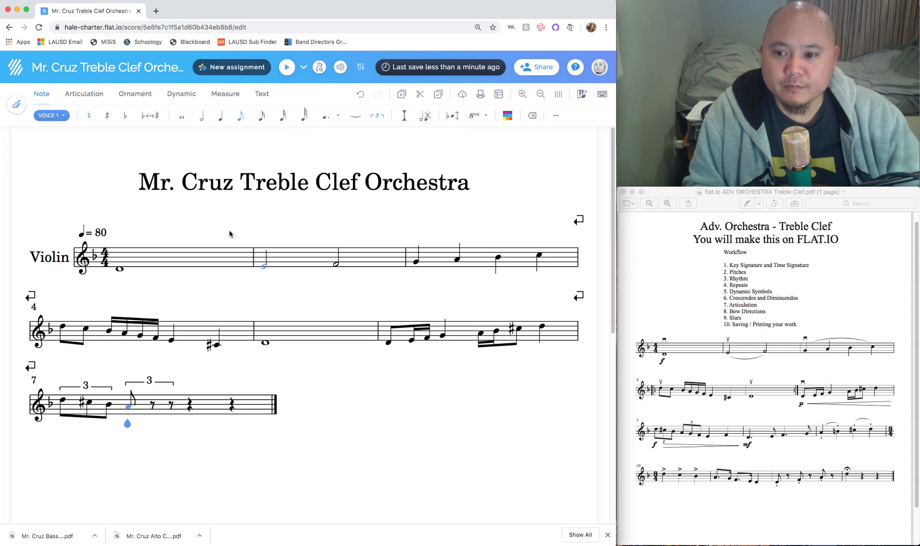
Fill the rest of the second triplet in measure seven with eighth notes G and F
left_click(159, 416)
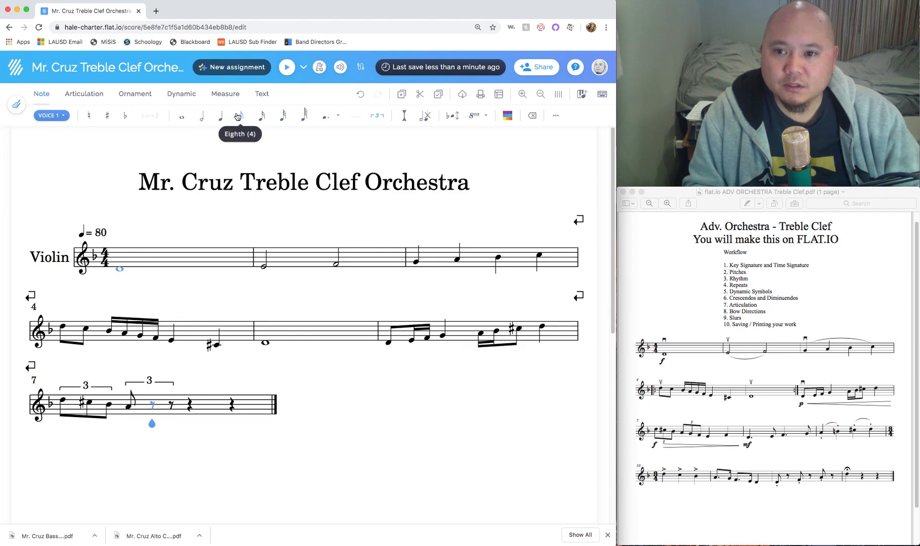
left_click(151, 408)
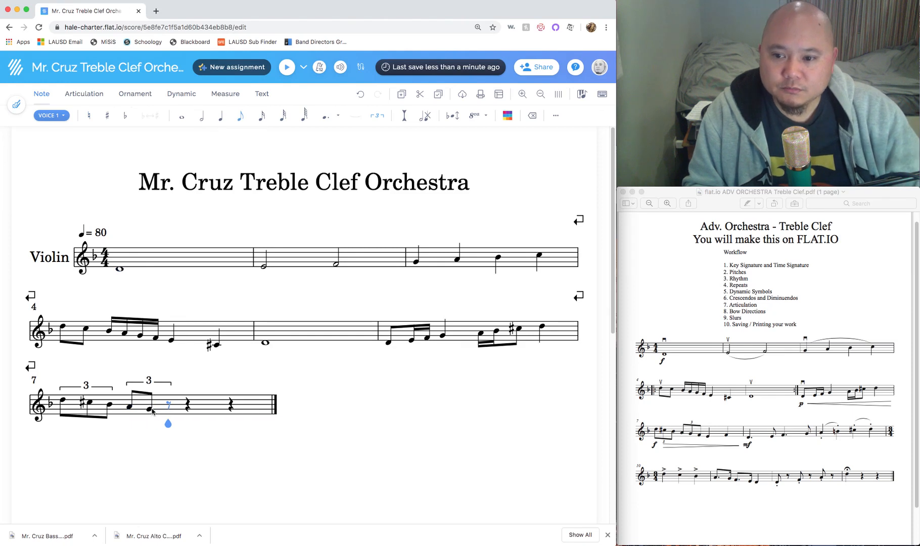
left_click(166, 411)
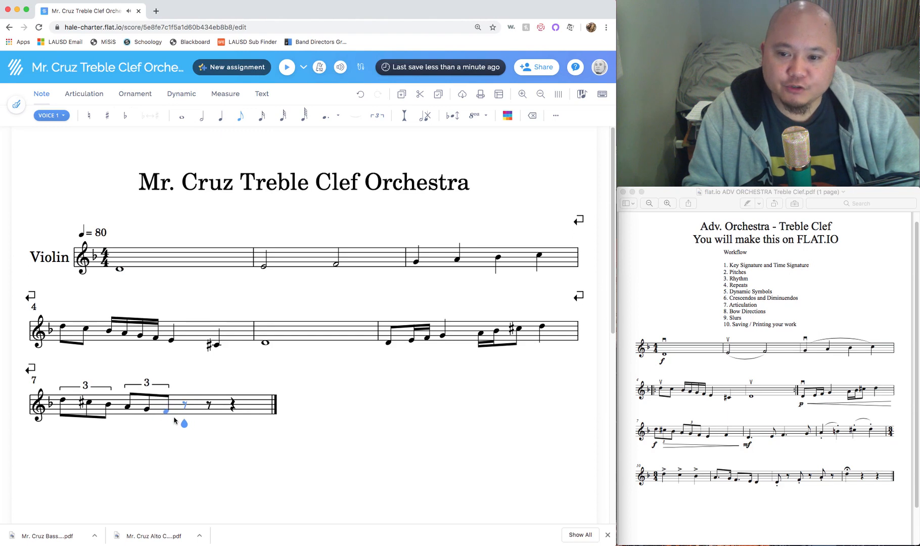
Complete measure seven with quarter notes E and F on the third and fourth beats
left_click(730, 438)
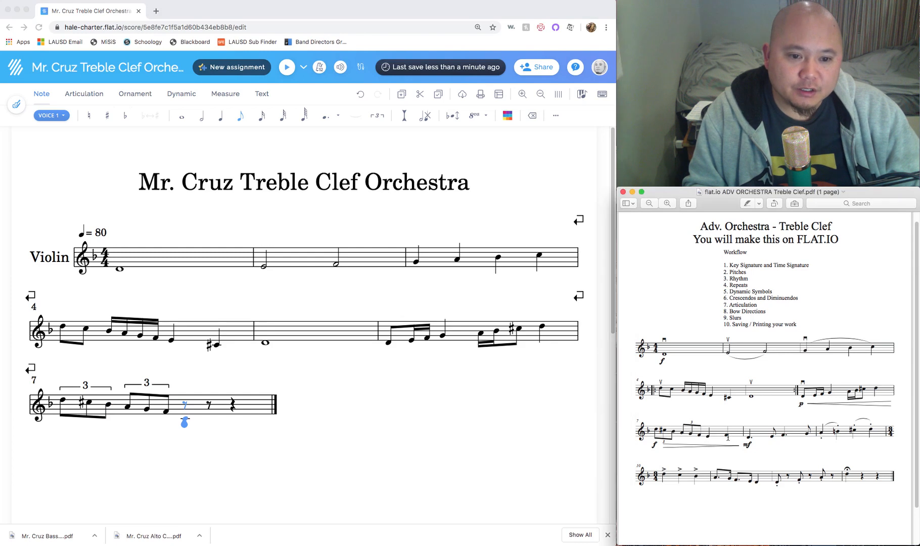
left_click(221, 120)
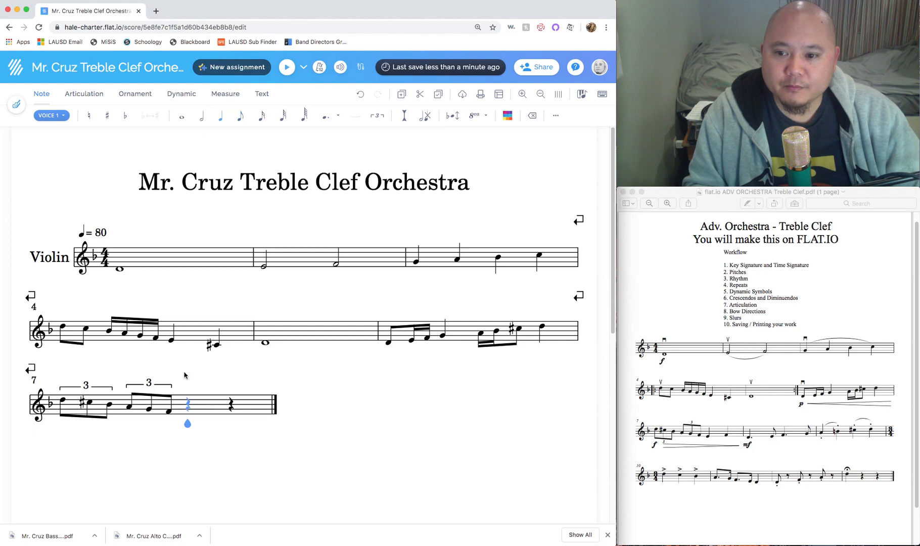
left_click(188, 414)
left_click(232, 413)
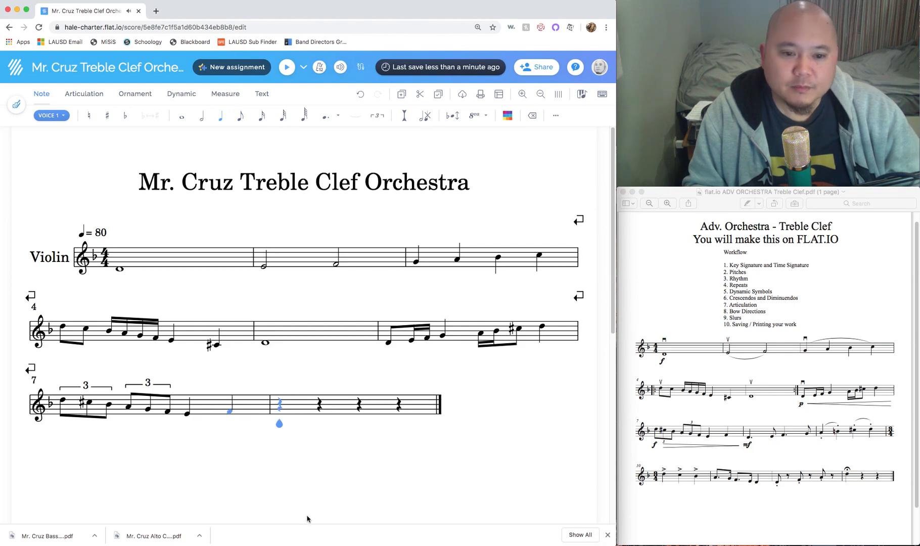
Enter a quarter note D on the first beat of measure eight and add a dot to it
left_click(773, 437)
left_click(810, 432)
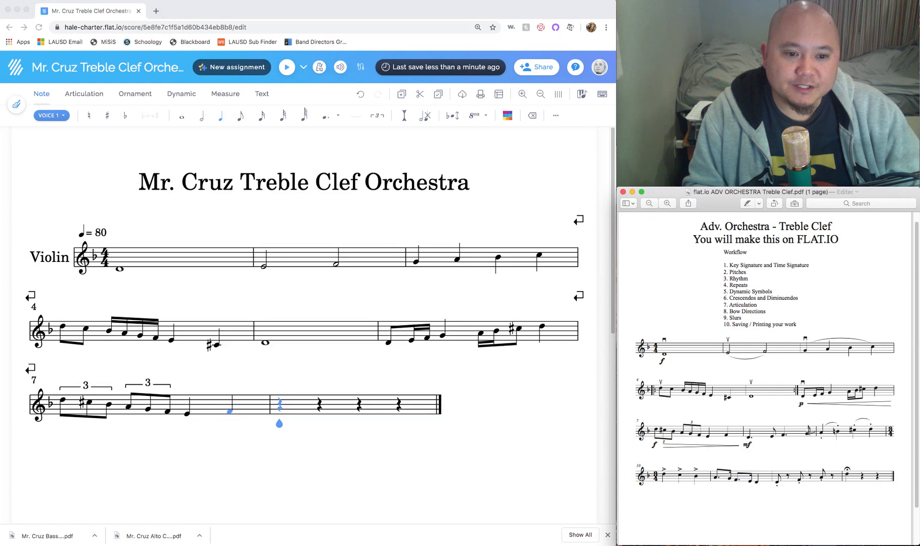
left_click(220, 115)
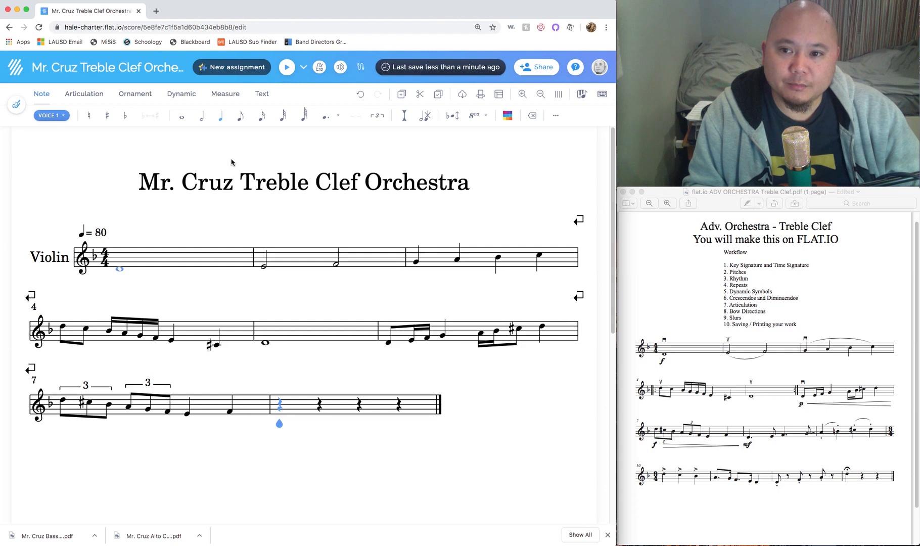
left_click(279, 418)
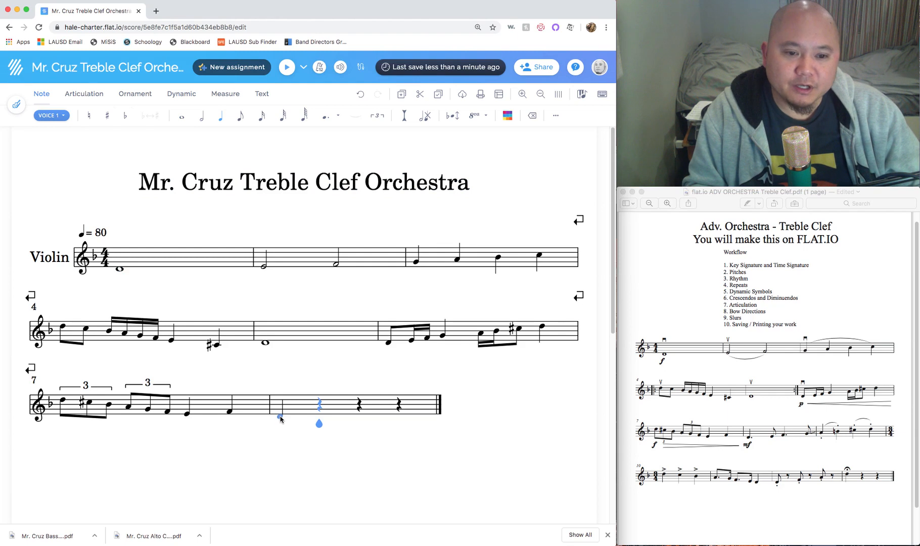
key("Left")
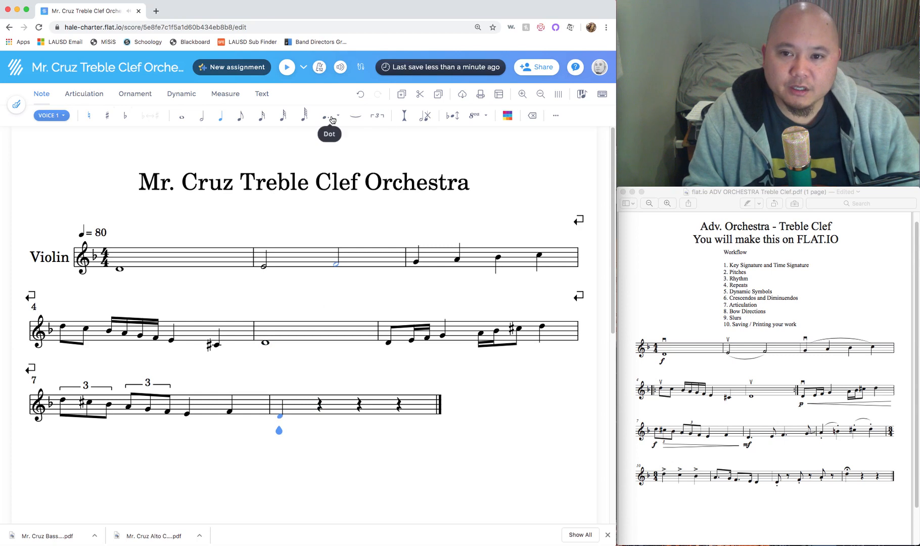
mouse_move(331, 119)
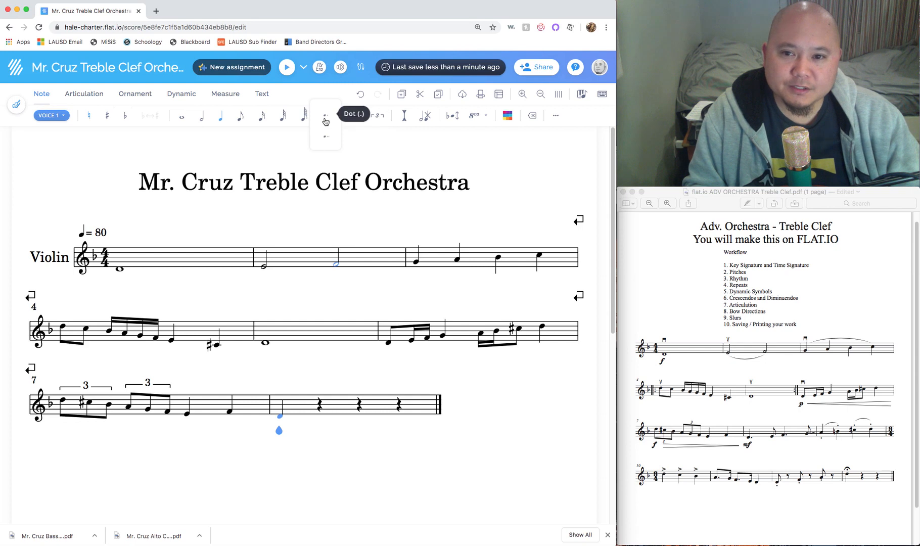
left_click(325, 118)
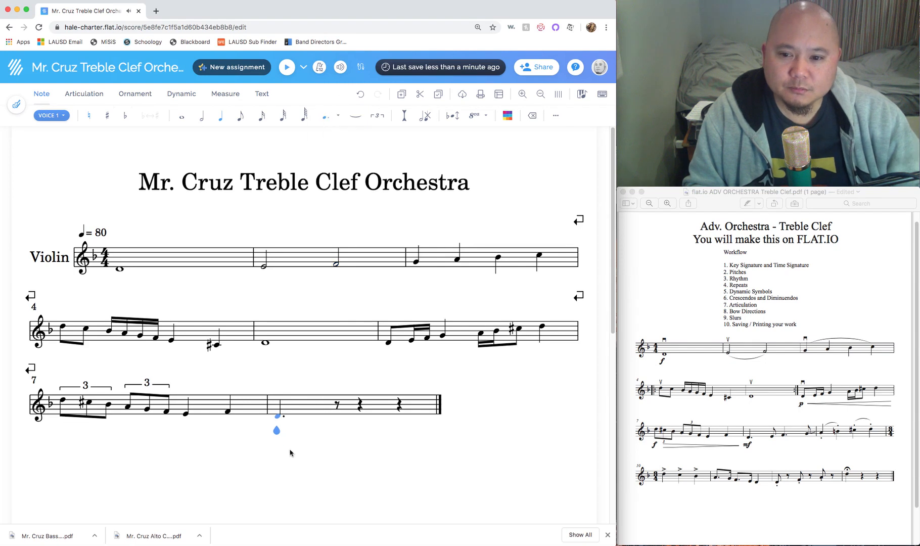
Continue measure eight with an eighth note E followed by a dotted quarter note F
left_click(335, 388)
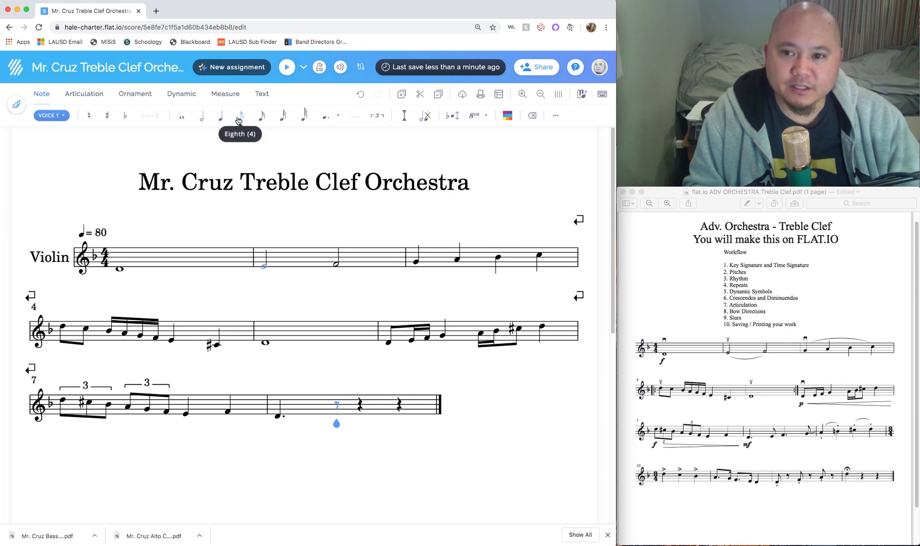
left_click(338, 416)
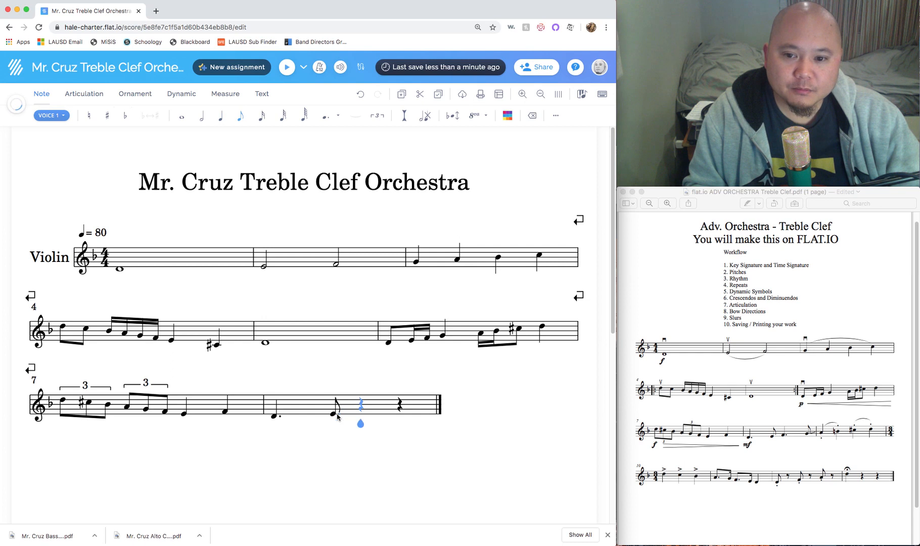
left_click(785, 440)
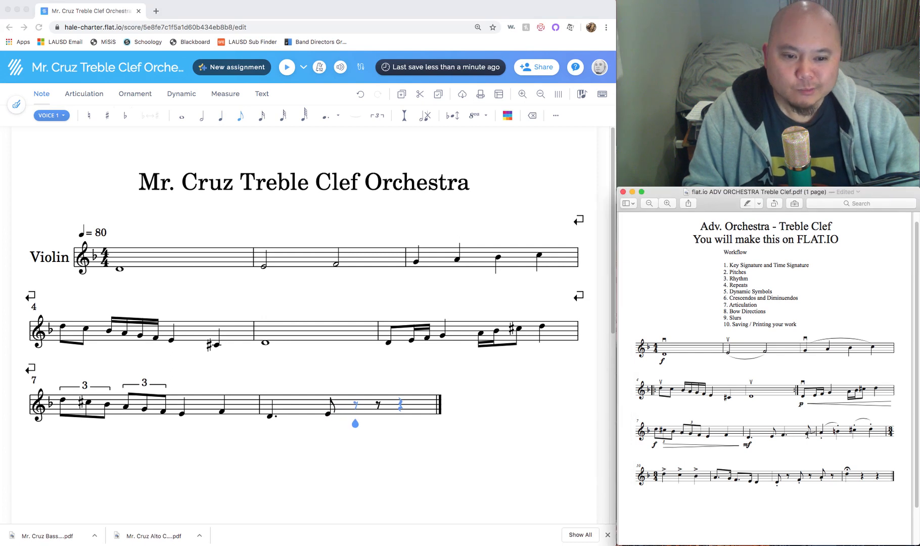
left_click(783, 436)
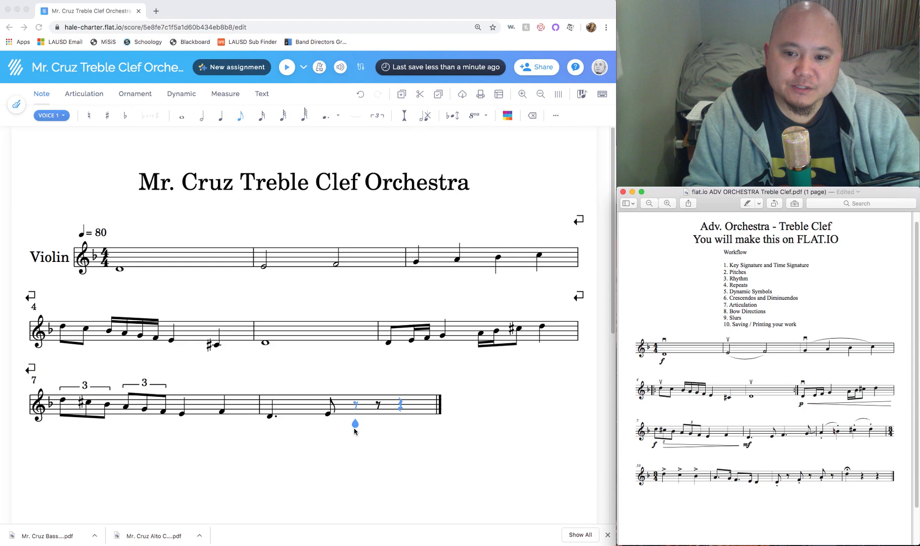
left_click(221, 121)
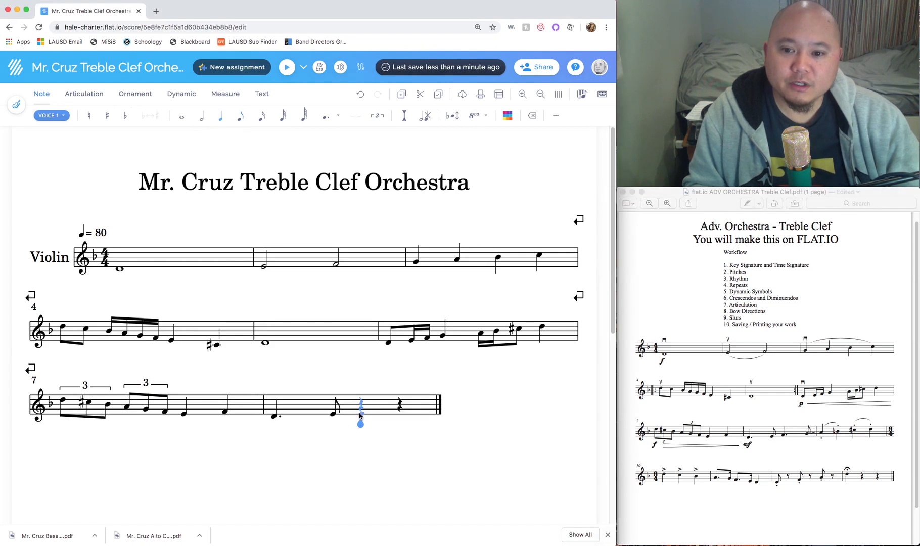
left_click(361, 414)
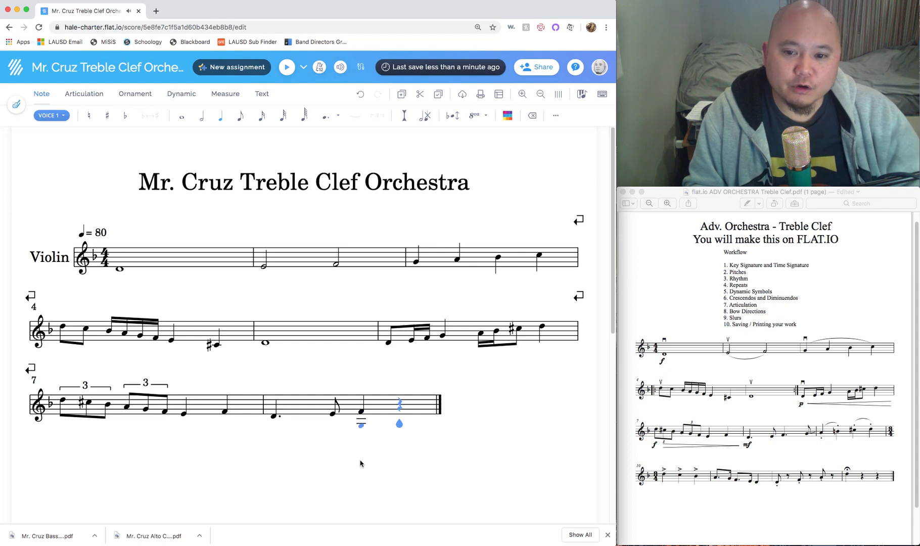
key("Left")
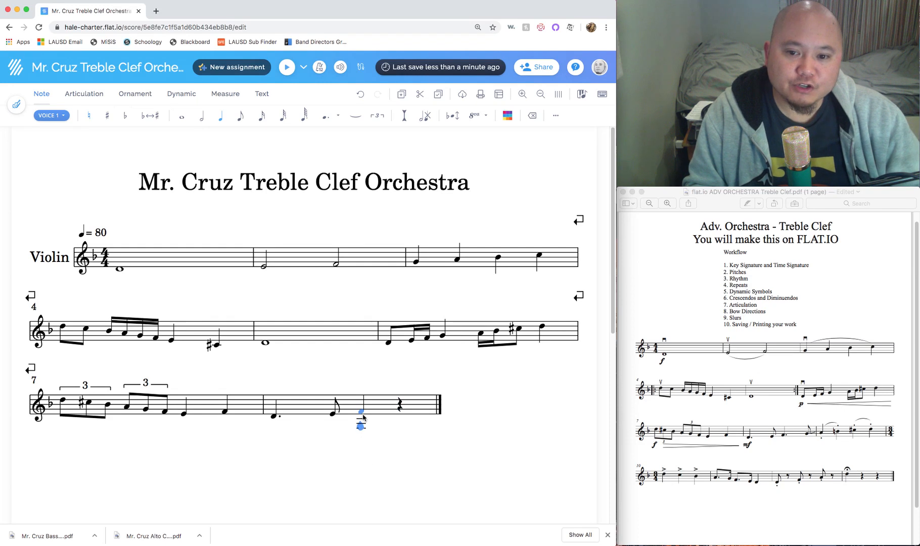
left_click(334, 122)
left_click(332, 119)
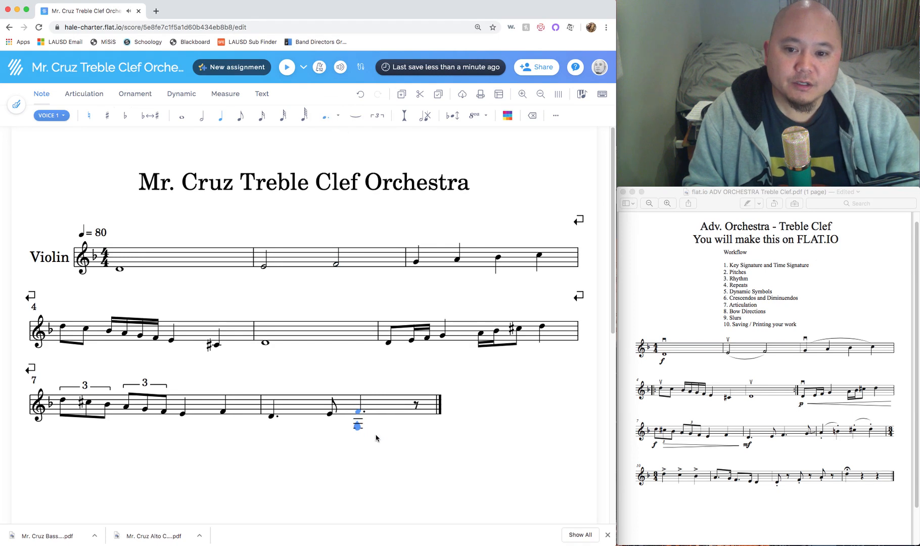
key("Right")
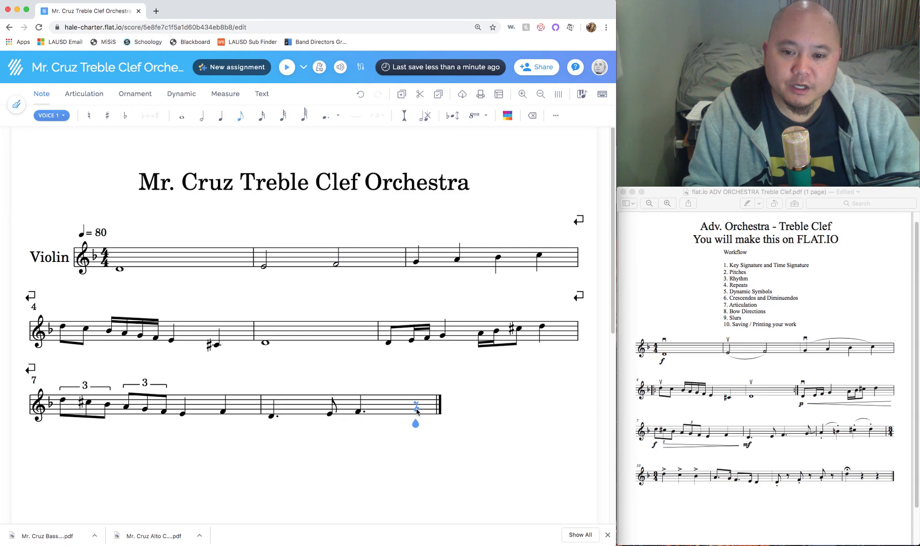
left_click(417, 412)
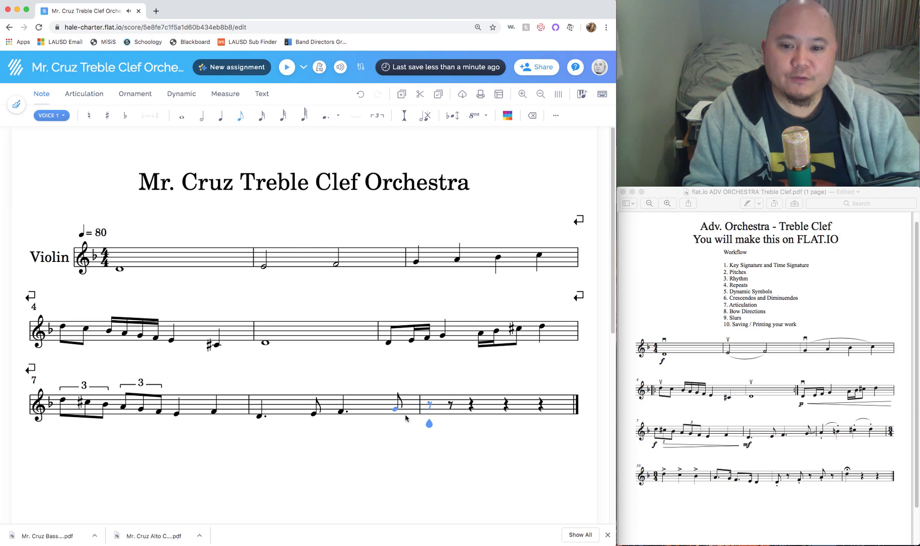
key("super+z")
key("super+z")
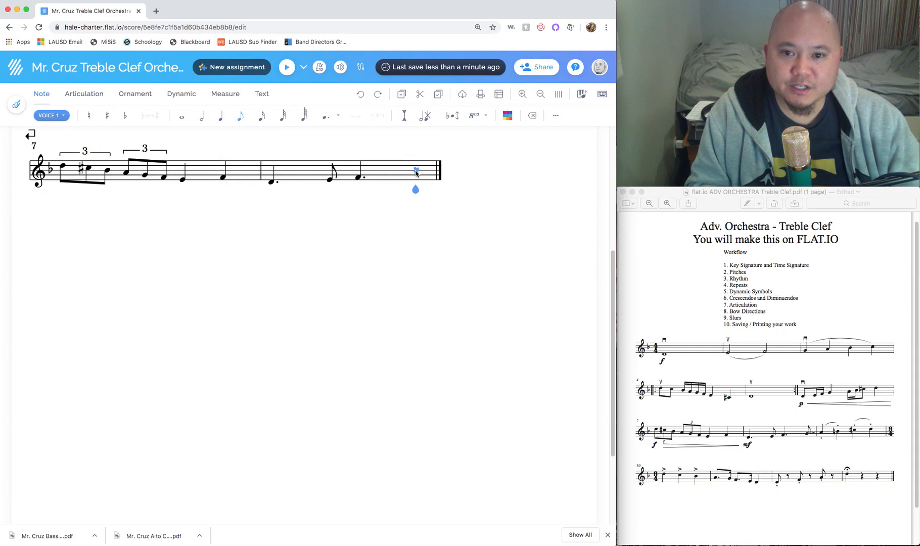
Fill the last eighth rest of measure eight with an eighth note and raise its pitch to G
left_click(415, 181)
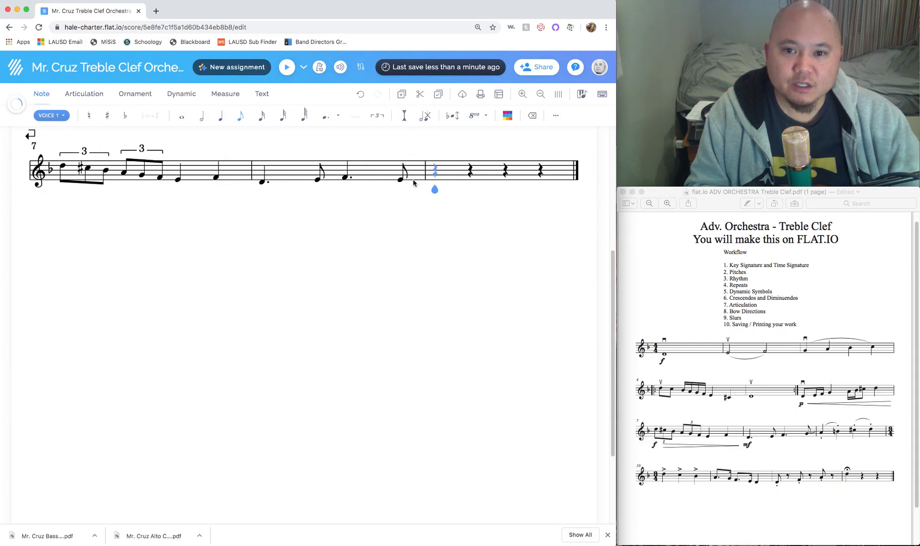
key("Left")
key("Up")
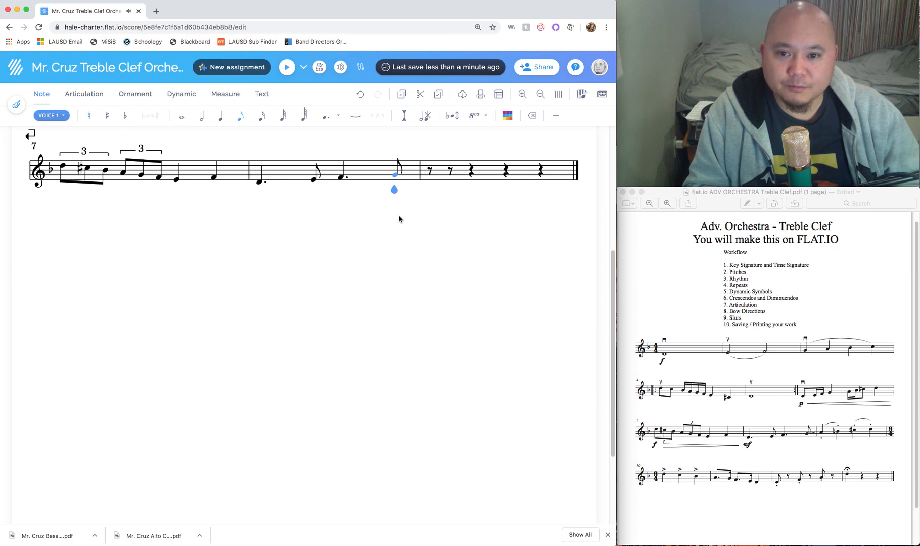
scroll(415, 228, "up", 5)
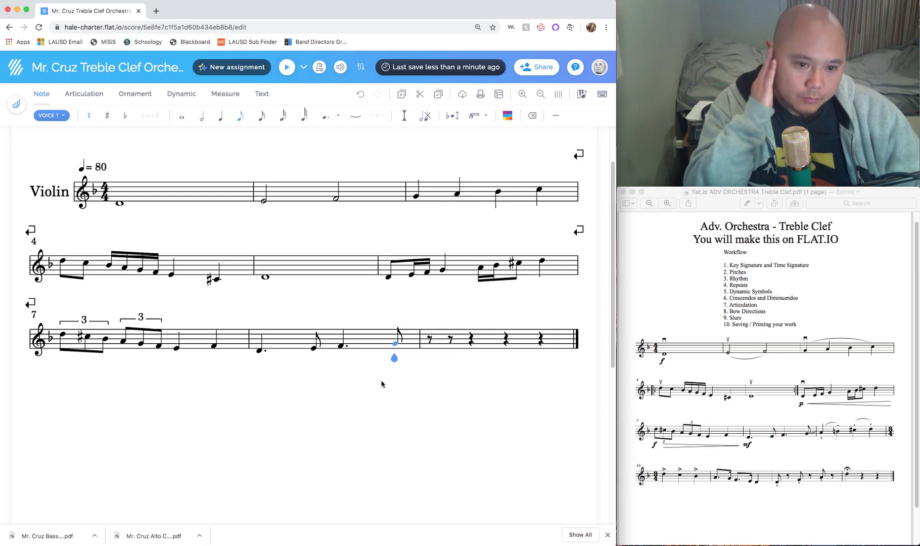
Turn the first beat of measure nine into a quarter rest and enter a quarter note A on it
left_click(820, 440)
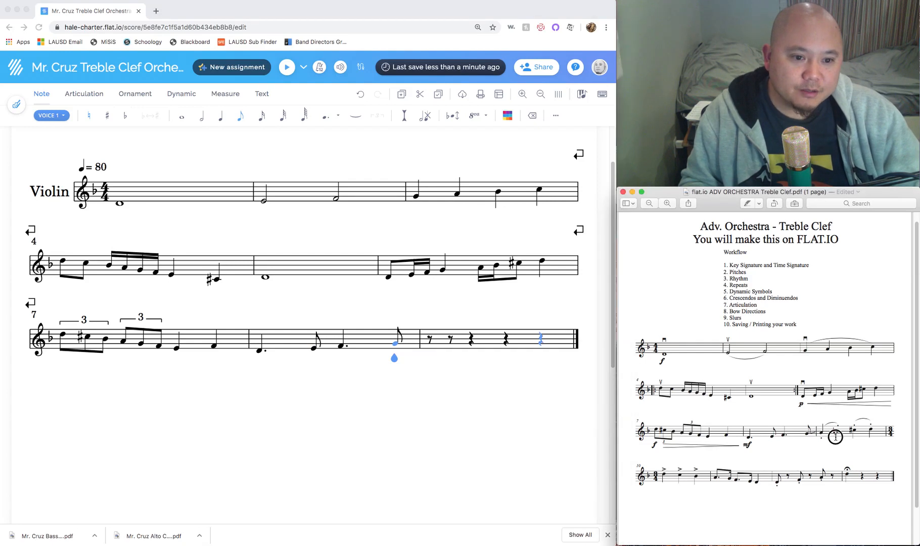
left_click(391, 303)
key("Right")
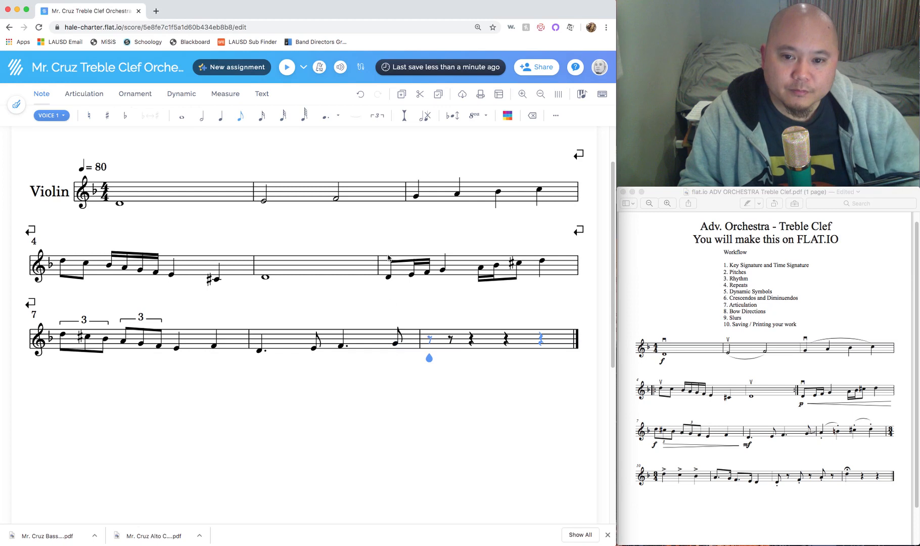
left_click(221, 115)
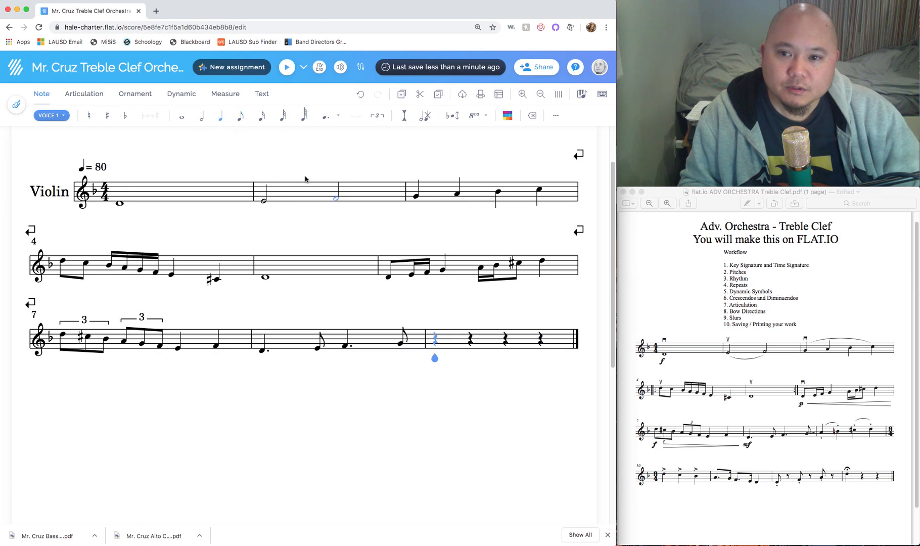
left_click(438, 343)
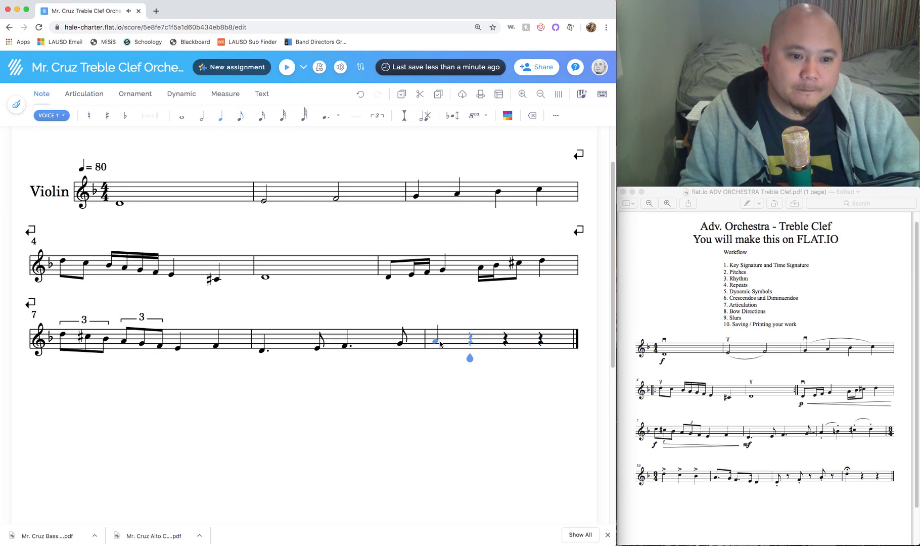
Enter a quarter note B on the second beat of measure nine and make it natural
left_click(472, 341)
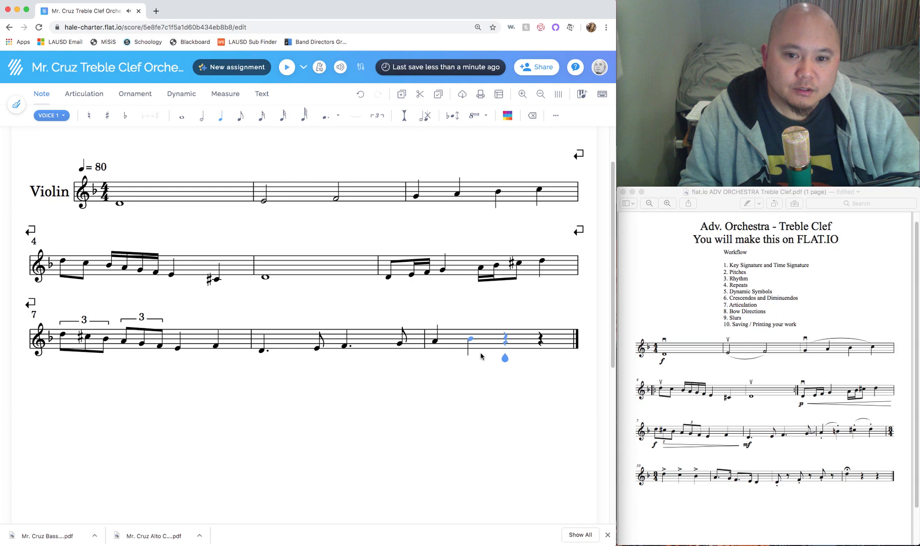
key("Left")
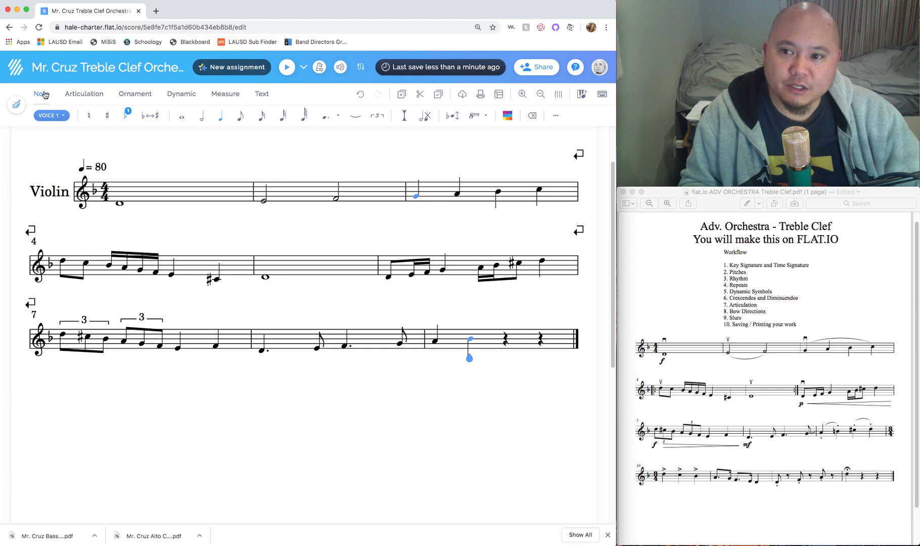
left_click(90, 117)
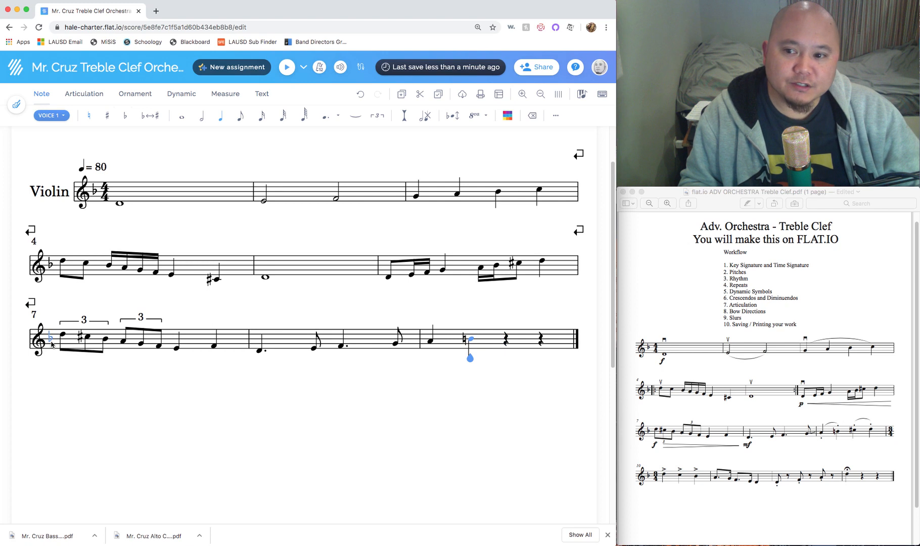
key("Right")
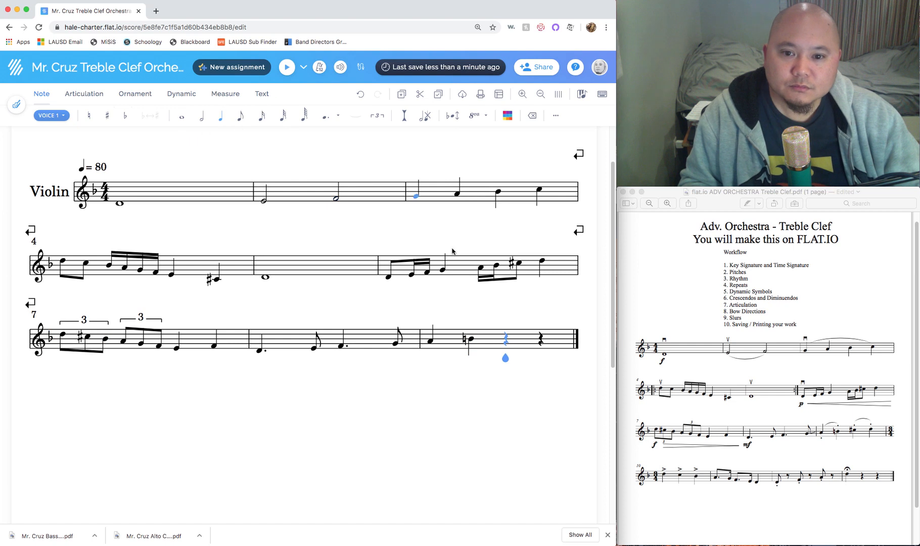
Complete measure nine with a quarter note C sharp on the third beat and a quarter note D on the fourth
left_click(507, 339)
key("c")
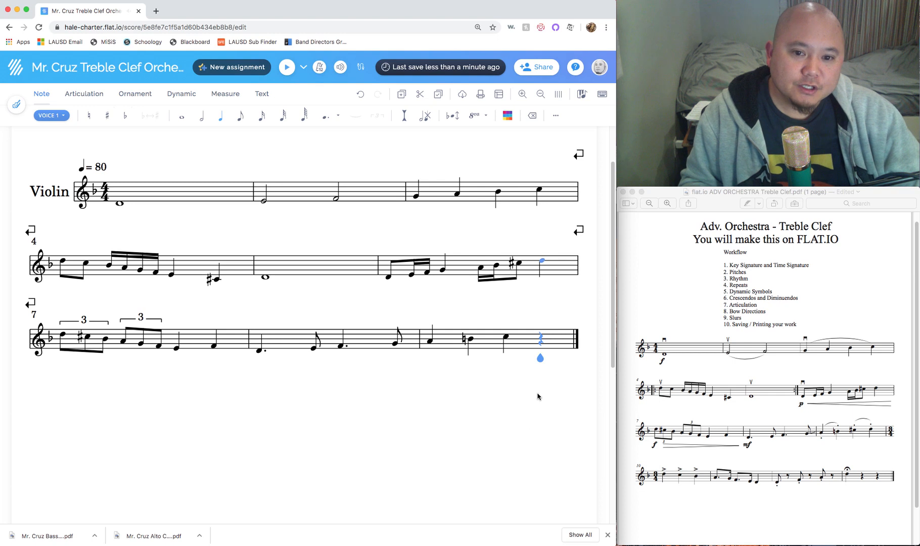
left_click(506, 374)
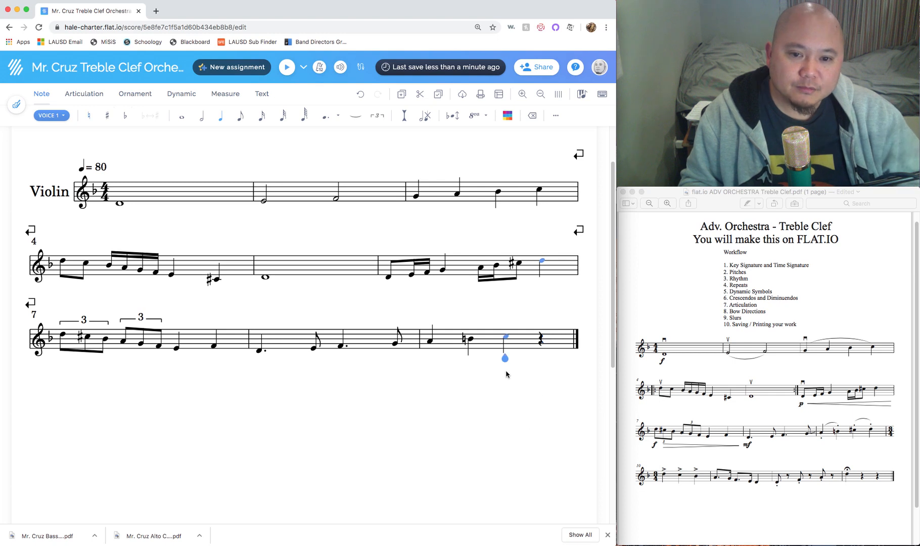
left_click(107, 118)
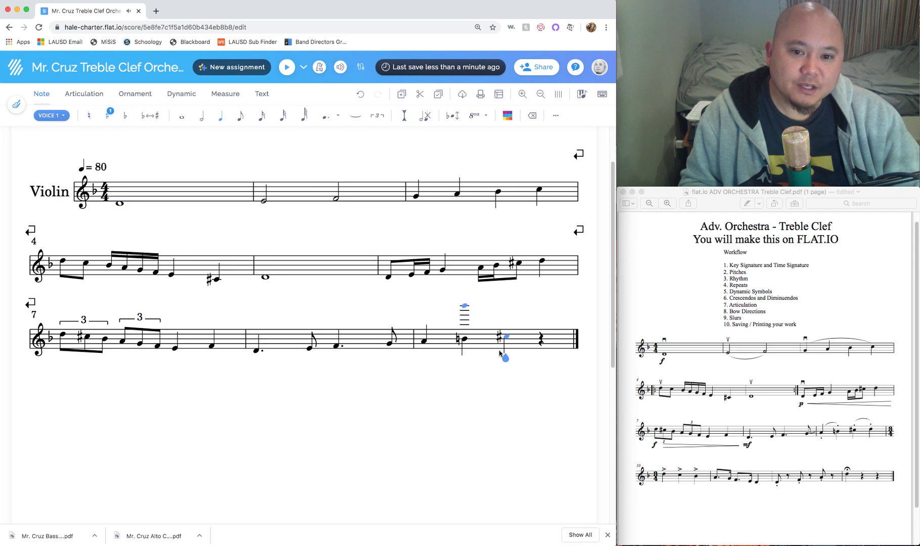
key("Right")
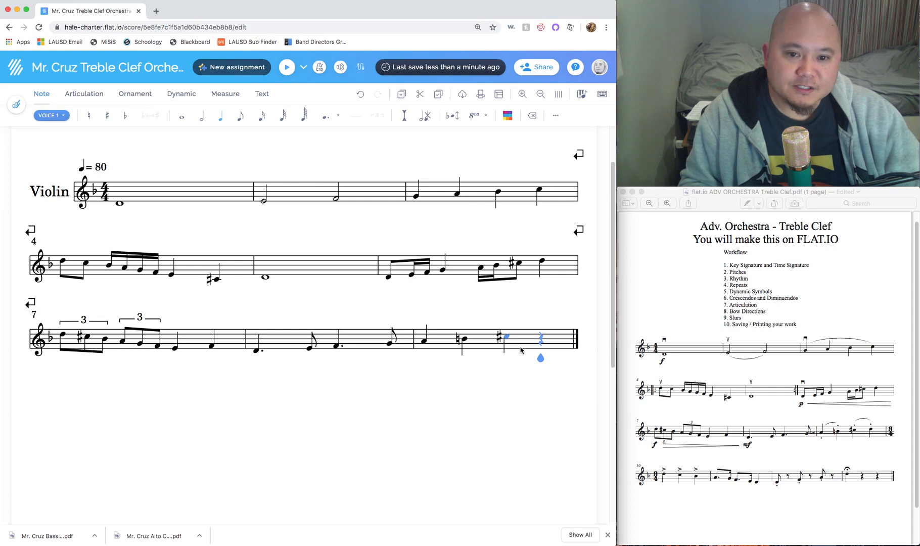
left_click(542, 337)
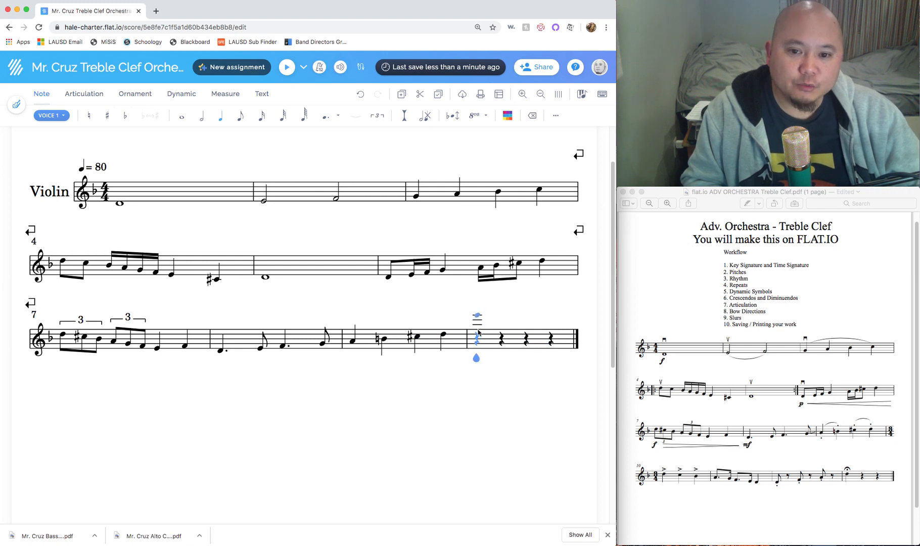
Insert a line break so that measure ten starts a new staff line, and return to the note-entry tools
left_click(226, 94)
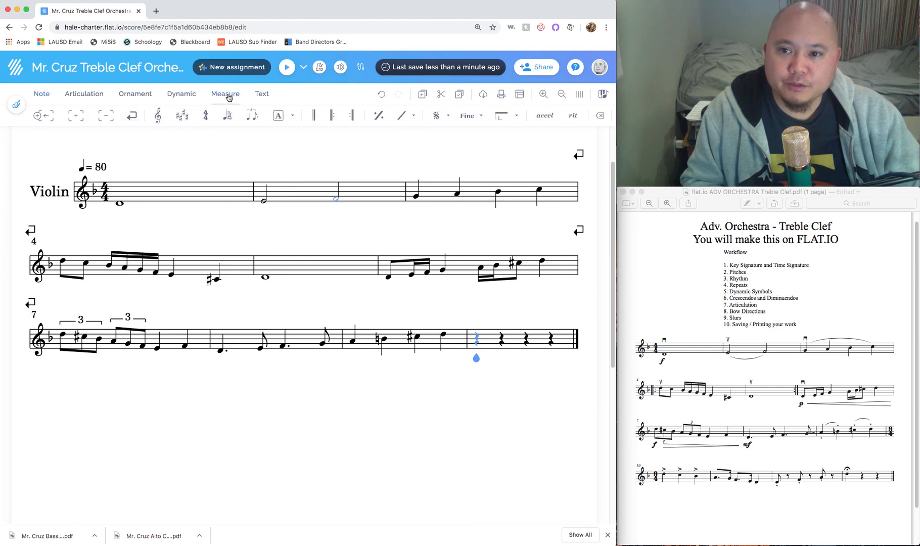
left_click(134, 117)
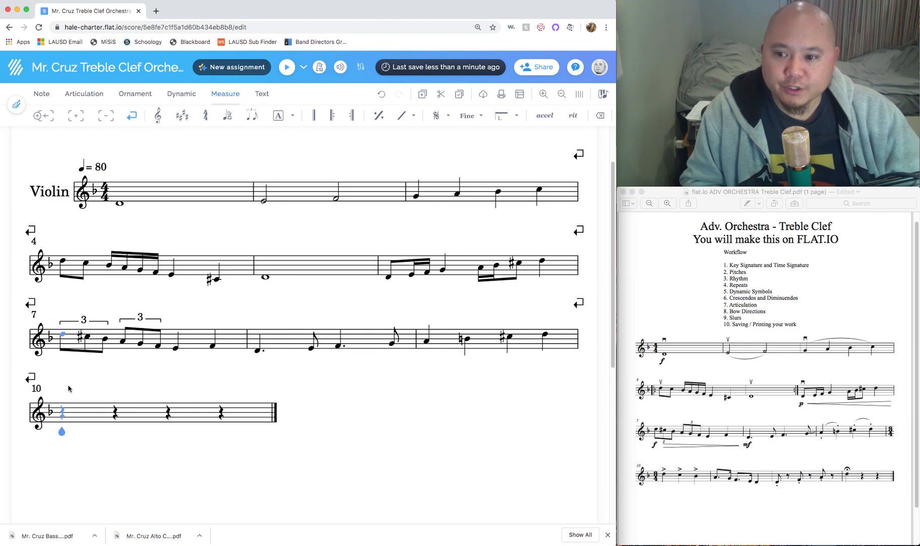
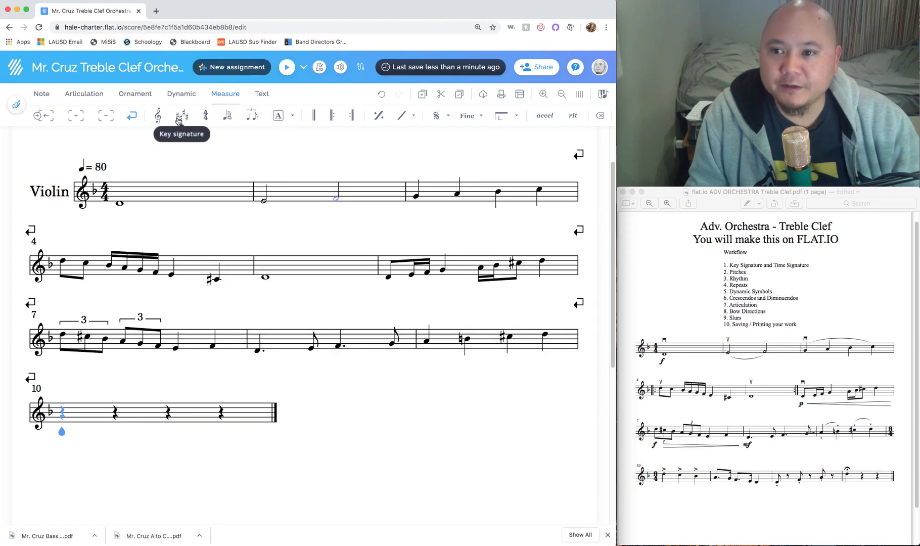
left_click(45, 96)
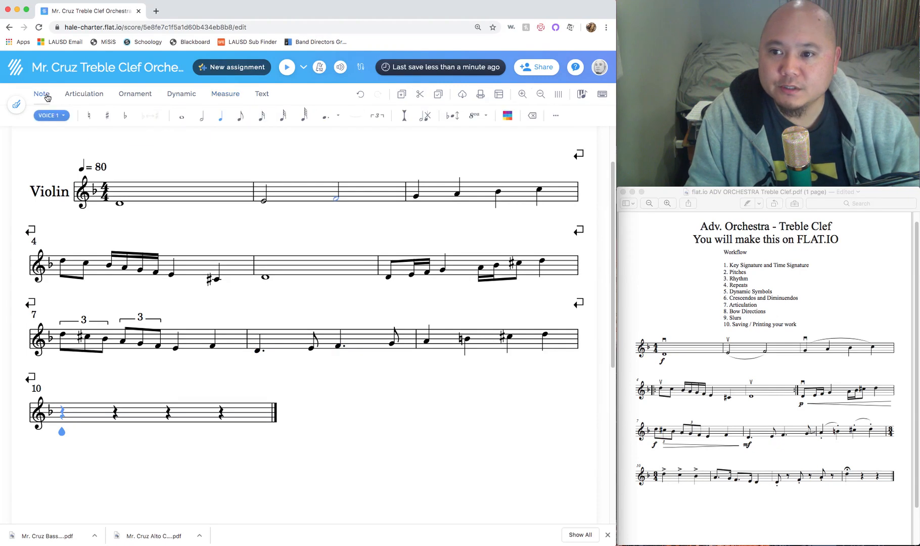
Enter the quarter notes D, C and B on the first three beats of measure 10
left_click(219, 119)
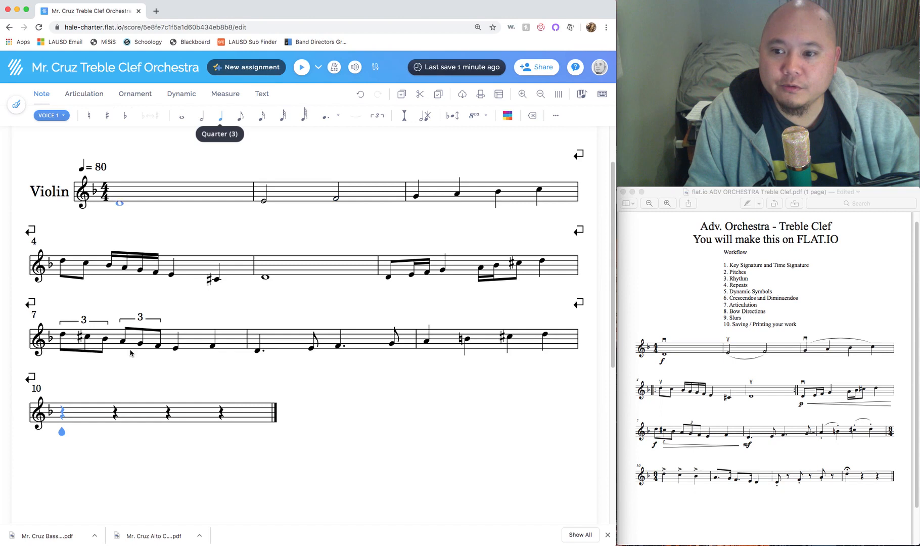
left_click(63, 410)
left_click(115, 410)
left_click(166, 415)
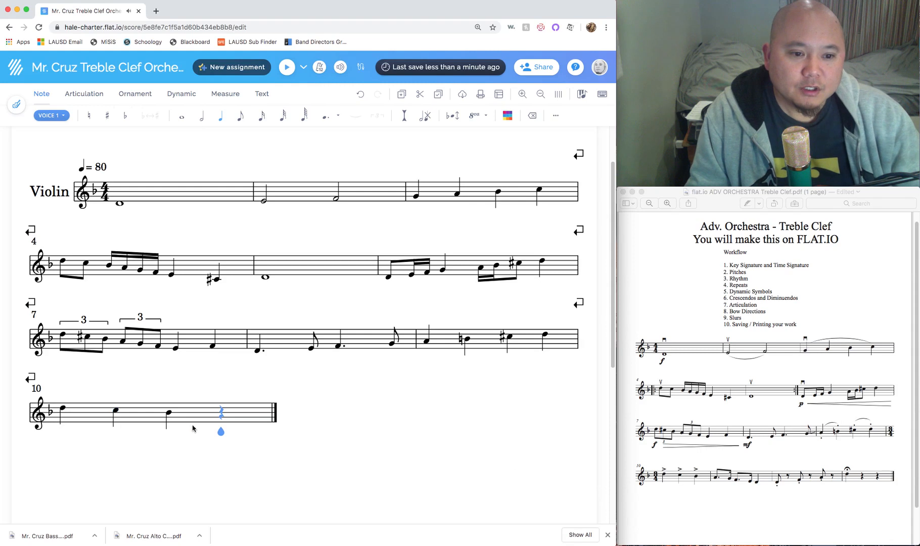
Change the time signature to 3/4 starting at measure 10, matching the reference sheet
left_click(669, 482)
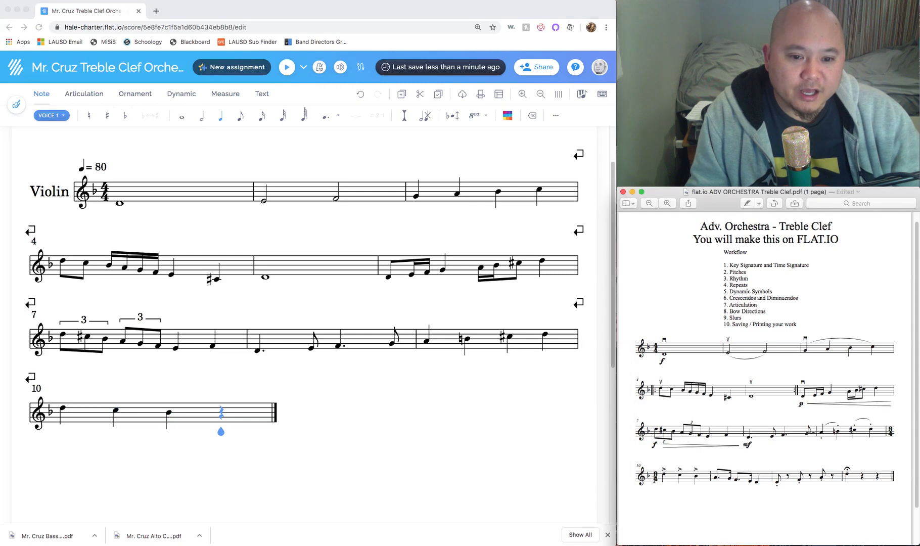
left_click_drag(655, 478, 658, 488)
left_click(658, 488)
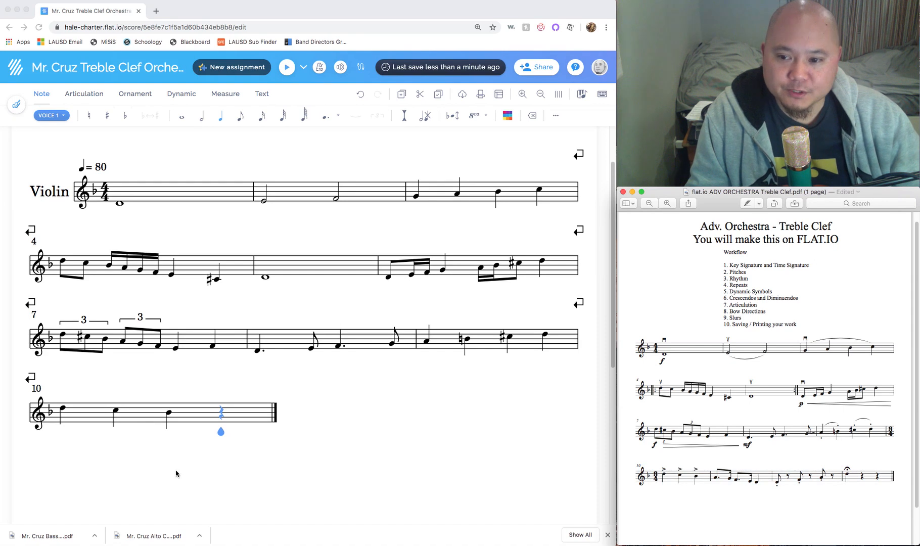
left_click(64, 411)
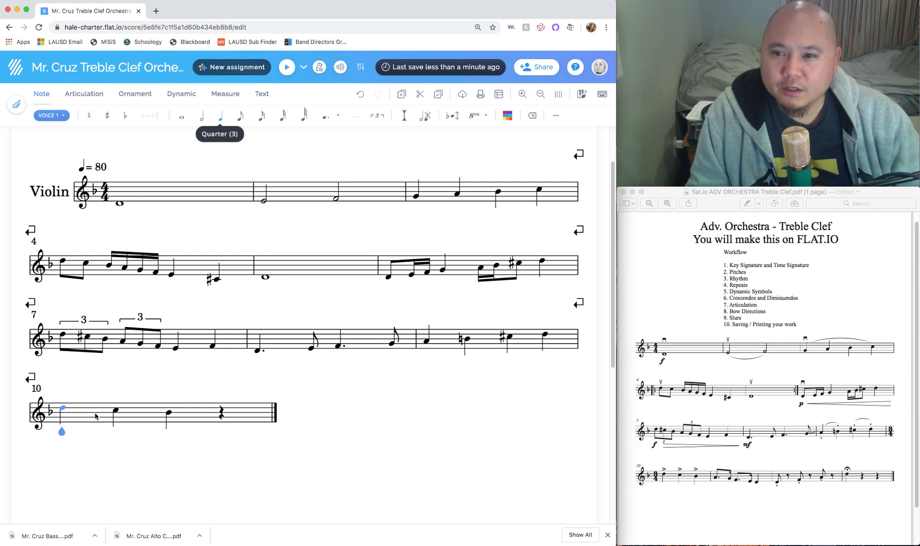
left_click(225, 93)
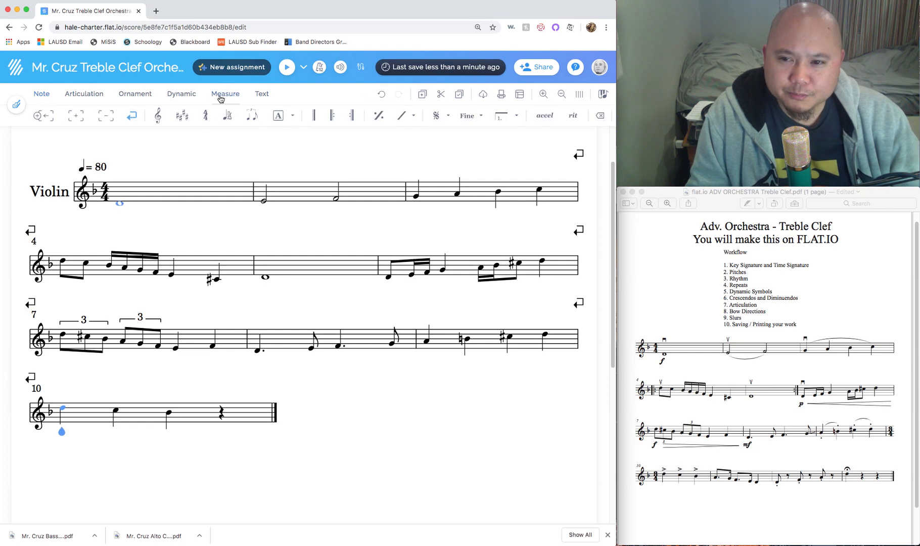
left_click(206, 122)
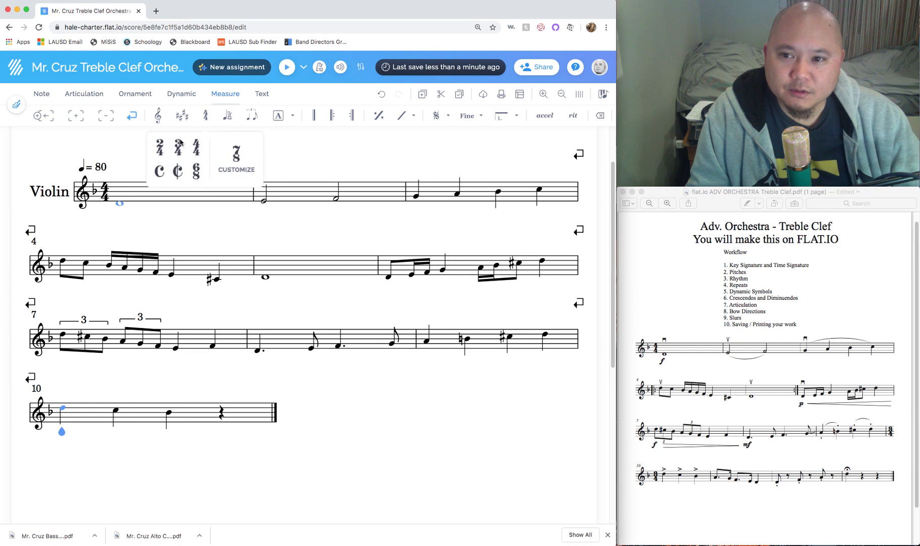
left_click(177, 150)
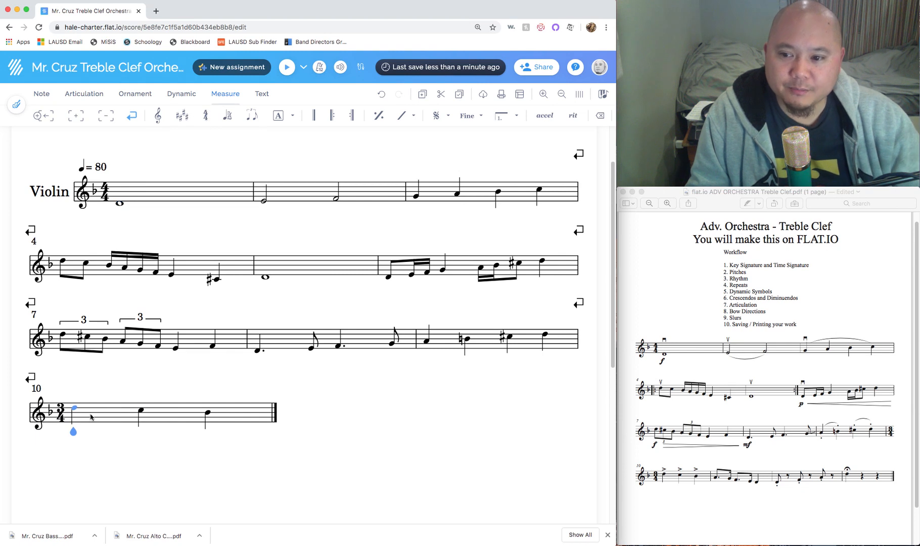
left_click(874, 447)
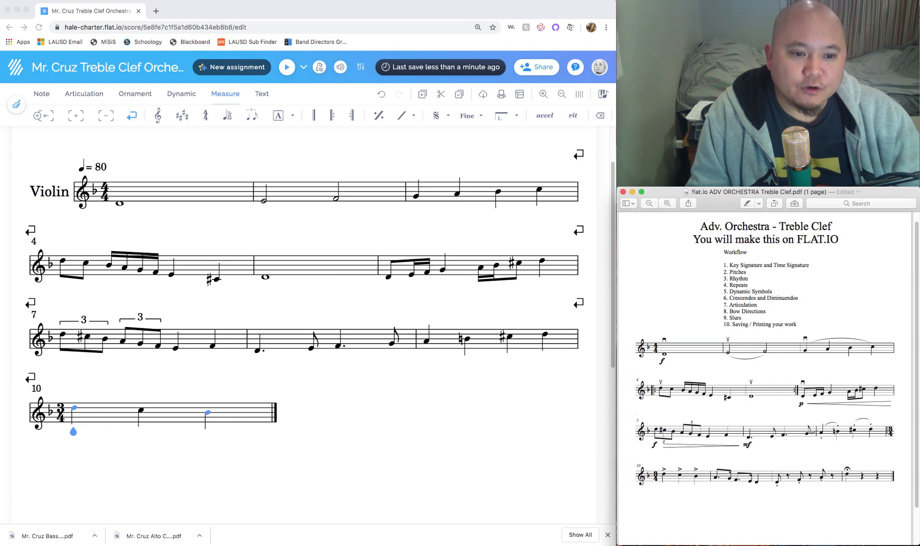
left_click_drag(894, 426, 891, 443)
left_click(891, 446)
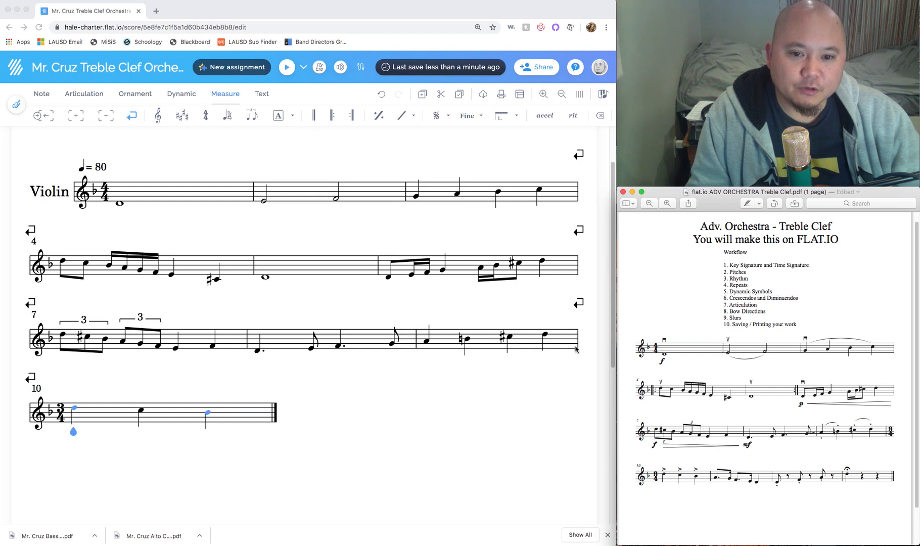
mouse_move(892, 430)
left_mouse_down()
mouse_move(894, 447)
mouse_move(894, 433)
left_mouse_up()
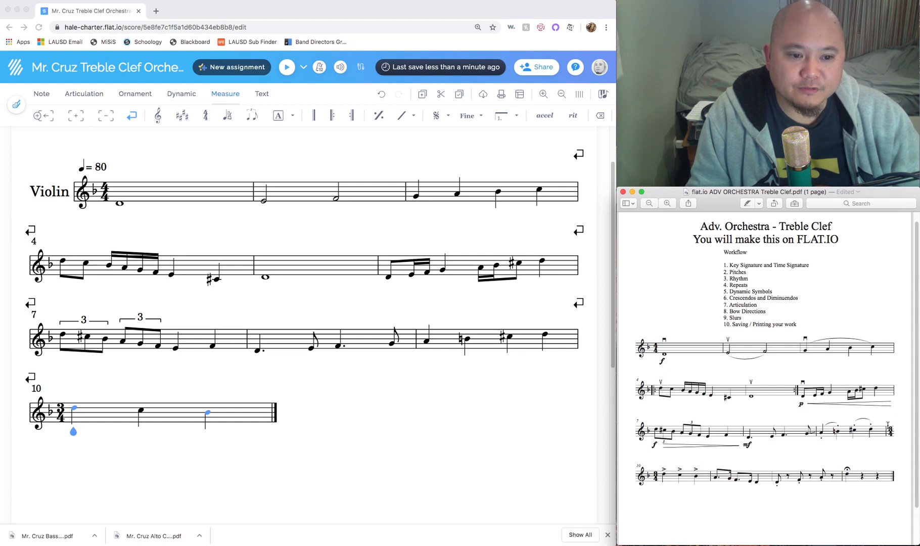
left_click(503, 406)
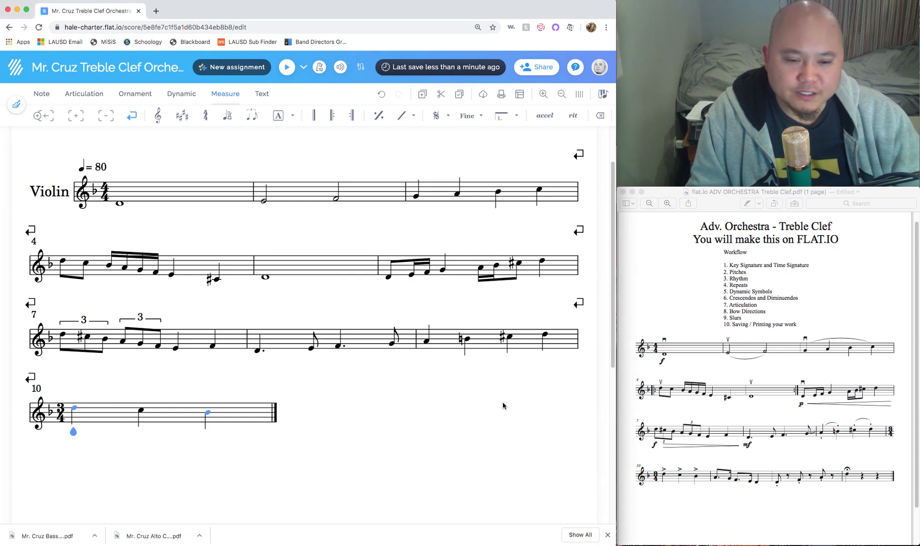
left_click(58, 422)
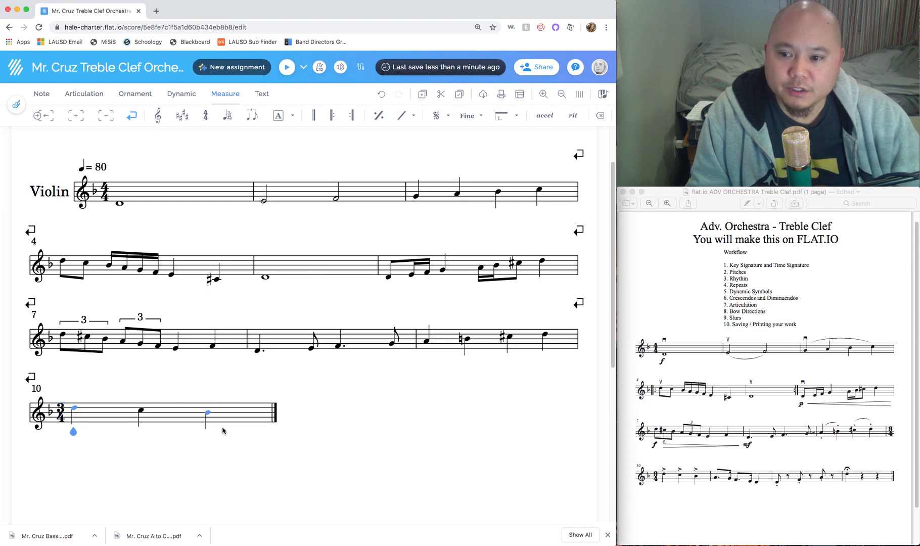
Insert three empty measures after measure 10 to complete the last line of the score
key("Right")
key("Right")
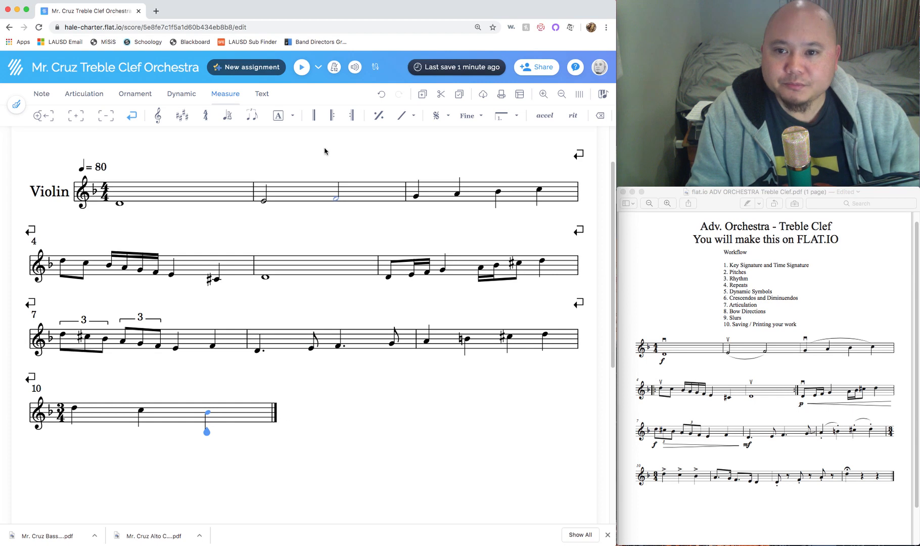
left_click(225, 98)
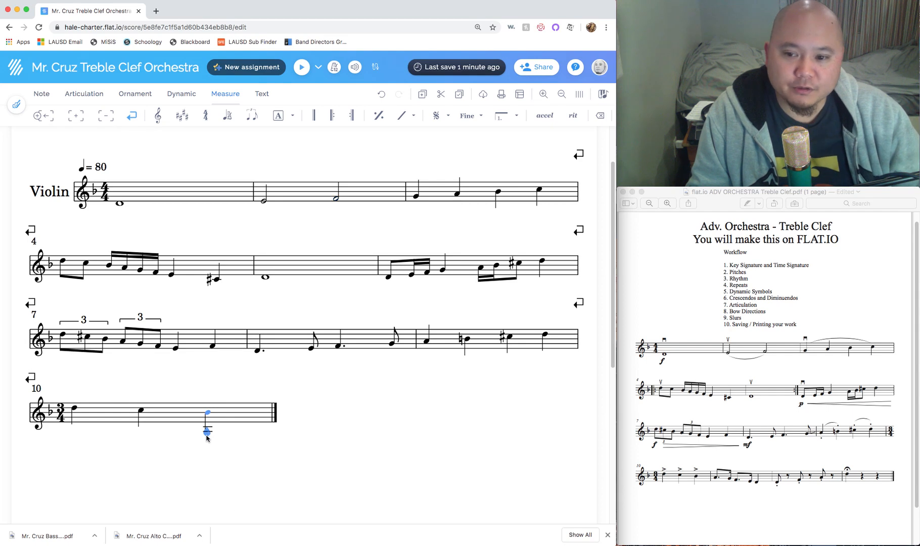
left_click(79, 117)
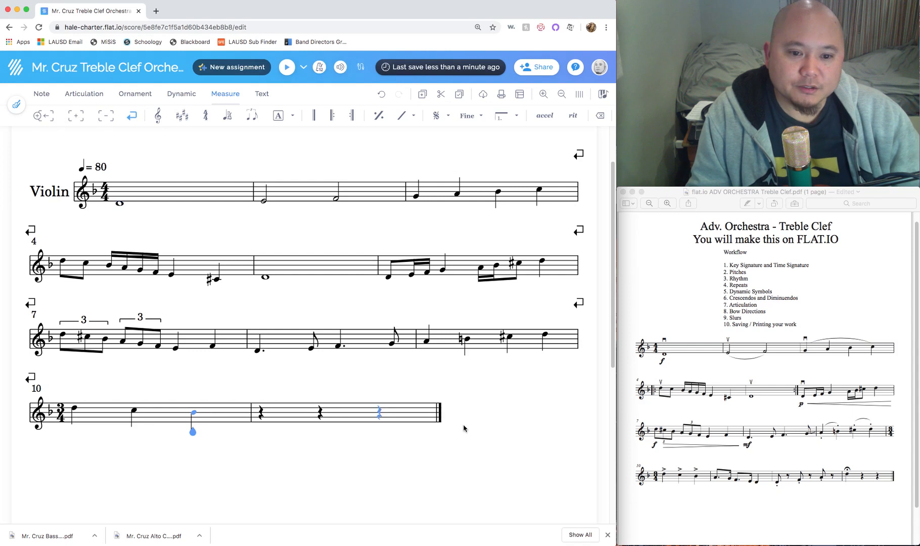
left_click(739, 491)
left_click(866, 488)
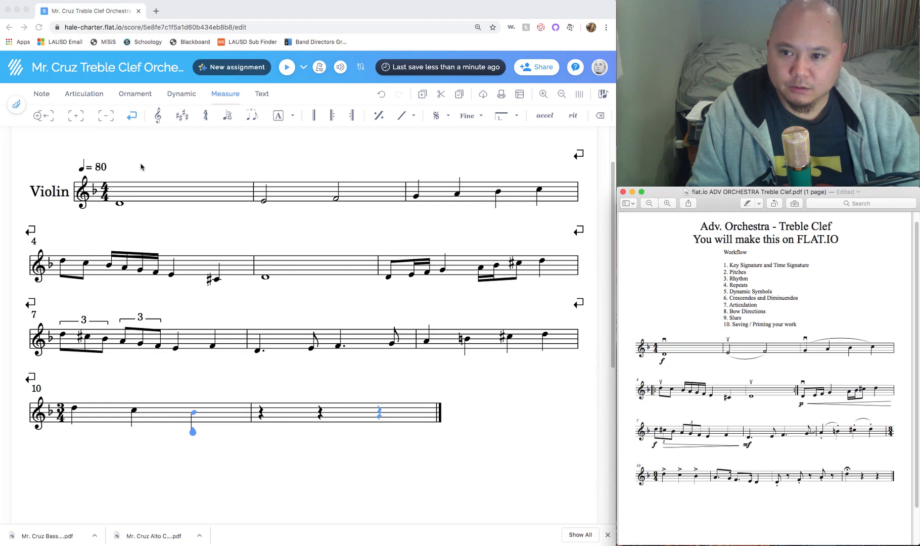
left_click(76, 119)
left_click(77, 118)
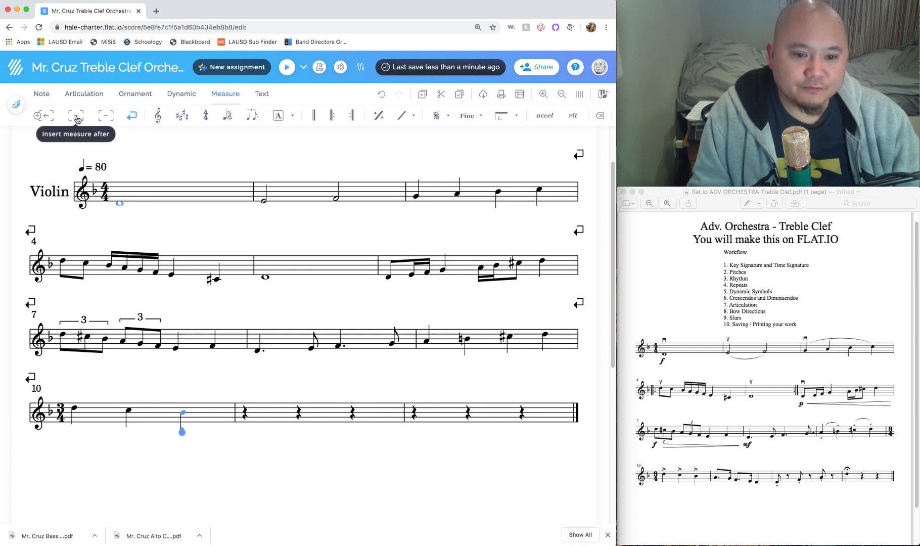
left_click(77, 118)
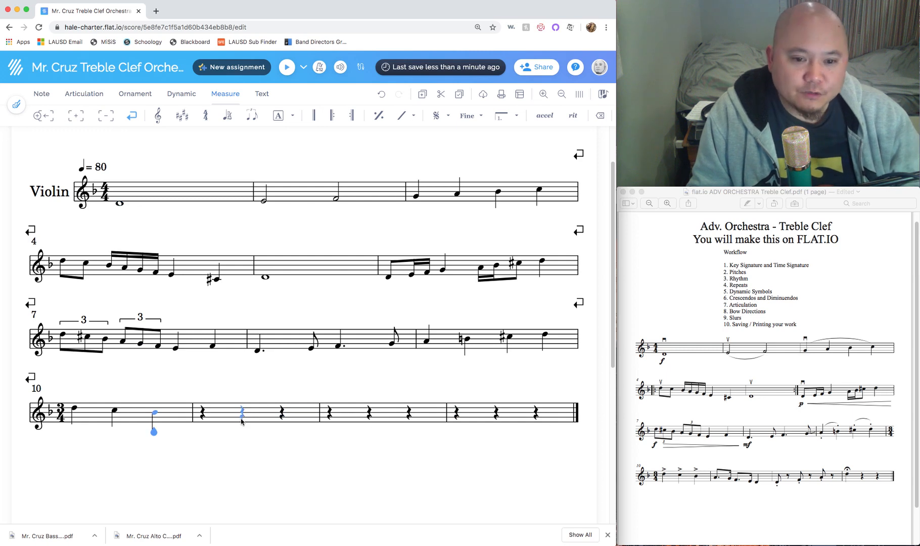
Enter a dotted eighth note A on the first beat of measure 11
key("Right")
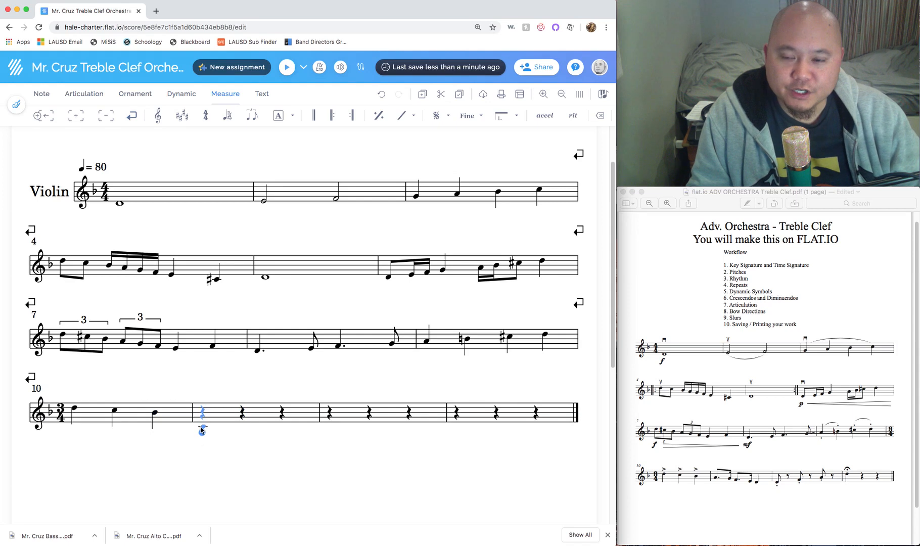
left_click(45, 99)
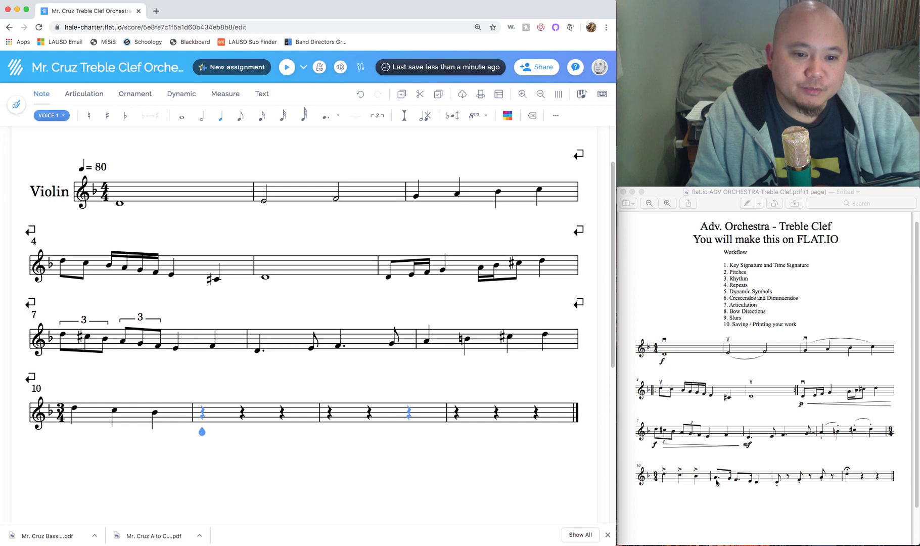
left_click(241, 119)
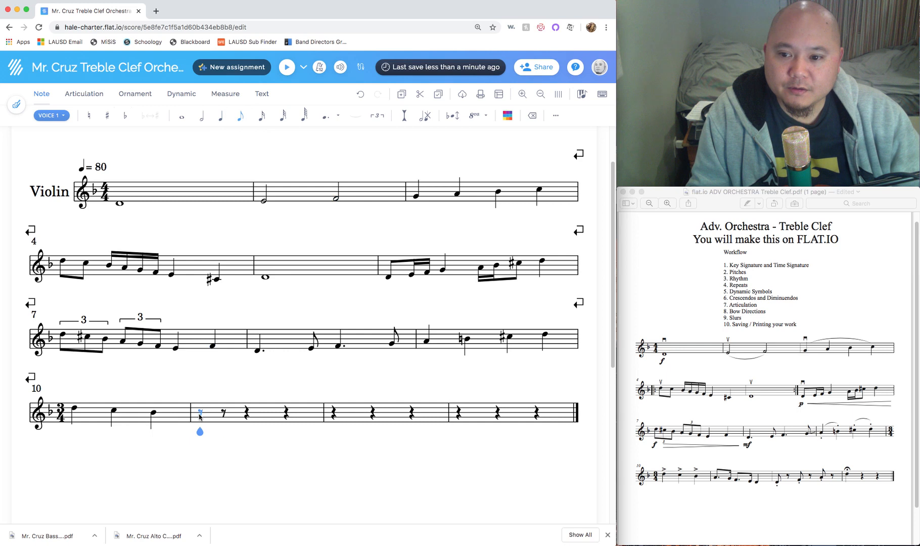
left_click(200, 415)
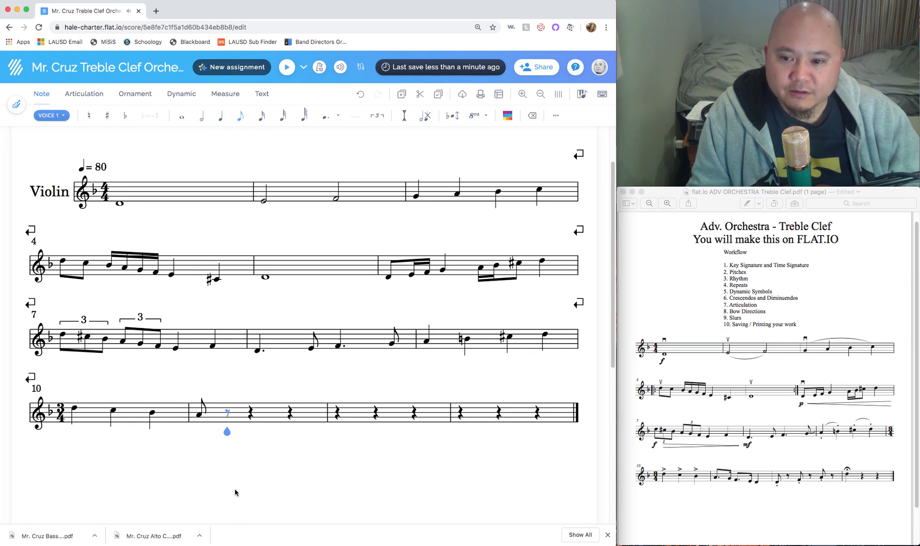
key("Left")
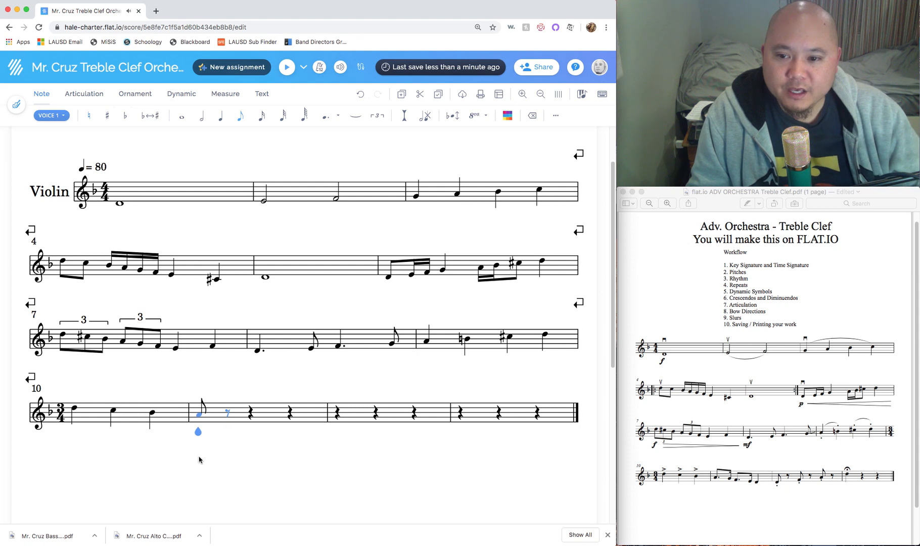
left_click(331, 118)
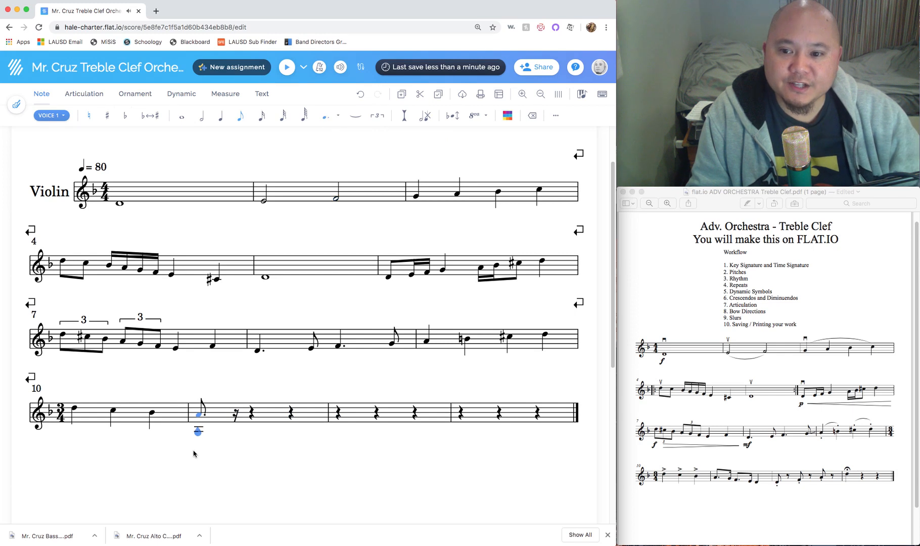
Add a sixteenth note G after the dotted eighth A in measure 11
key("Right")
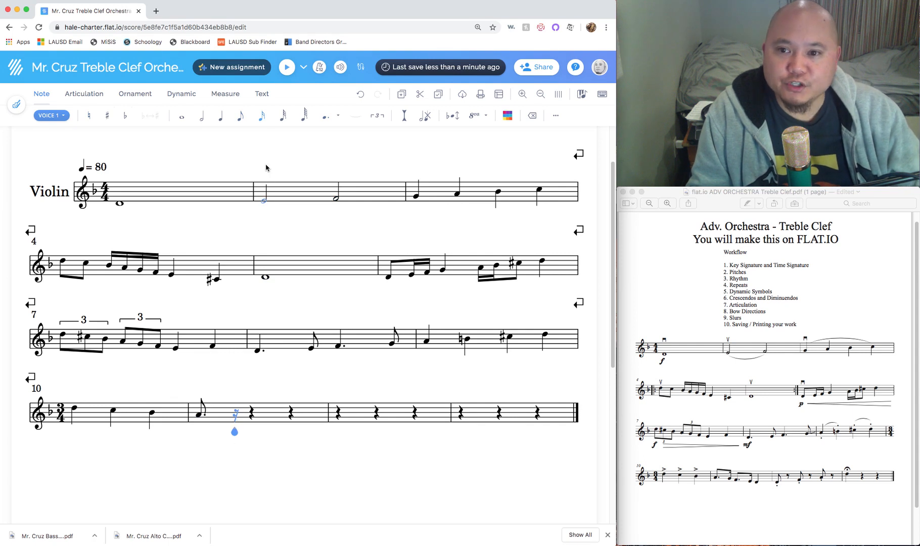
left_click(262, 118)
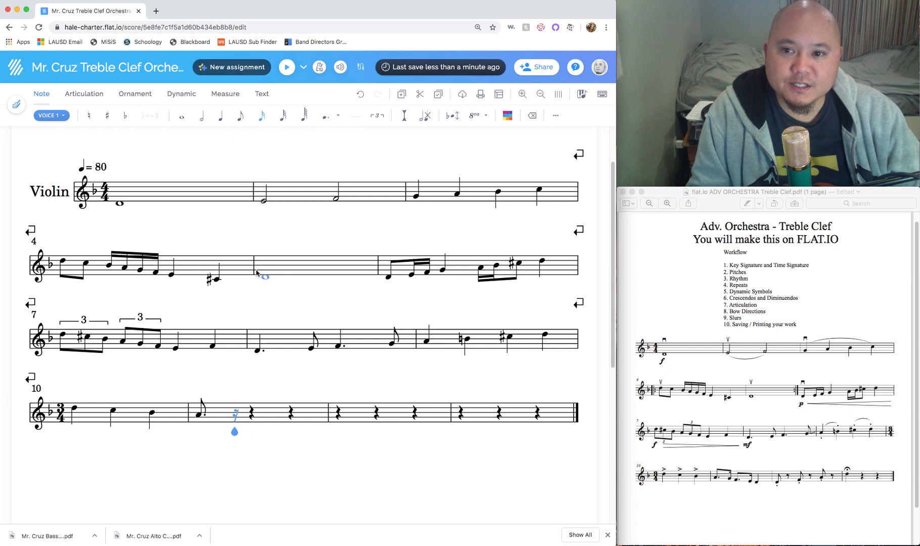
left_click(235, 417)
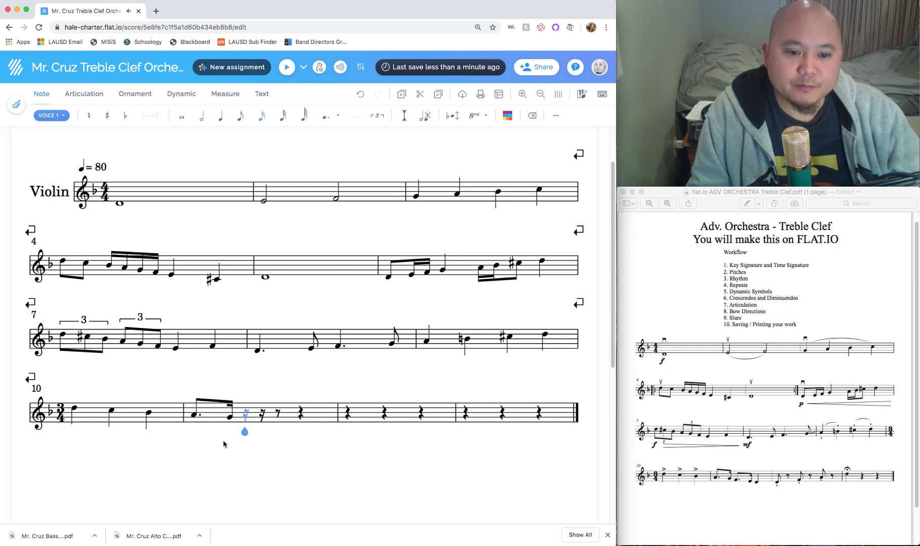
Enter a dotted eighth note F on the second beat of measure 11, following the reference sheet
left_click(738, 480)
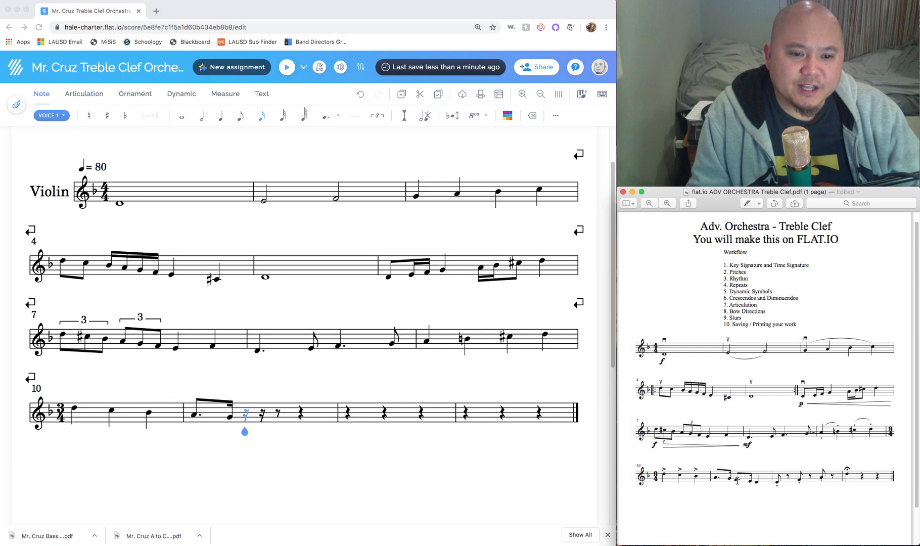
left_click(241, 121)
left_click(241, 119)
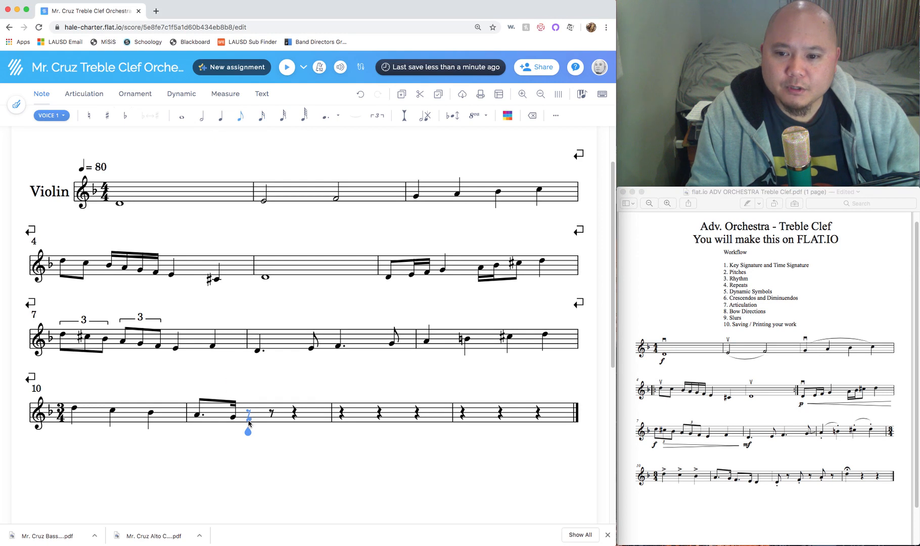
left_click(248, 421)
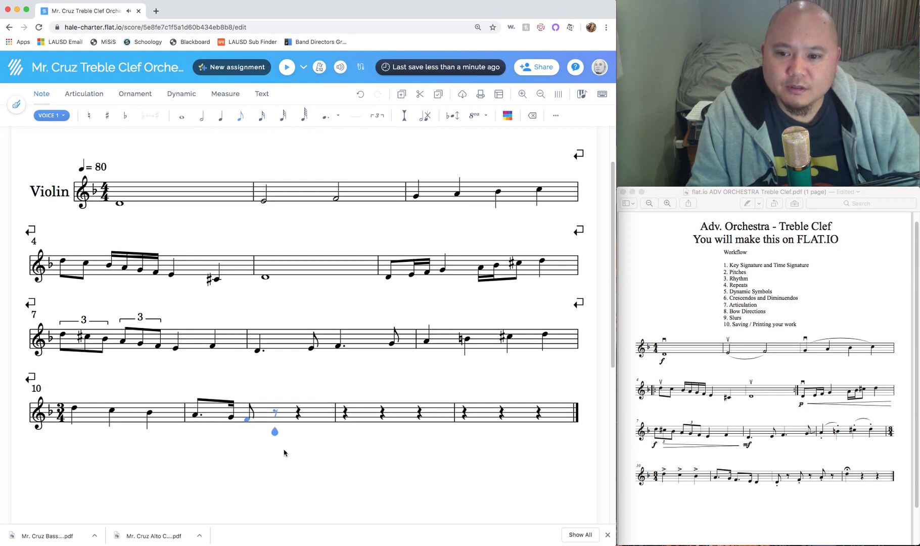
key("Left")
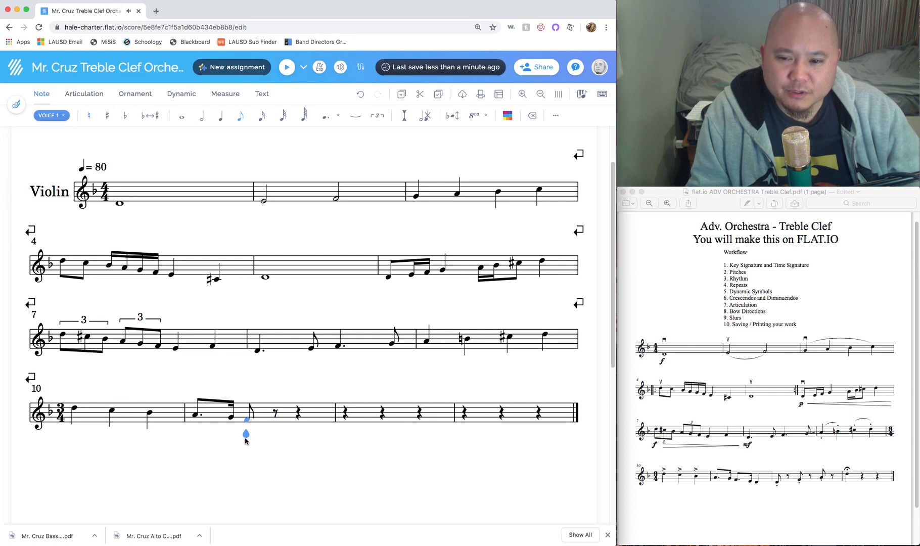
left_click(326, 118)
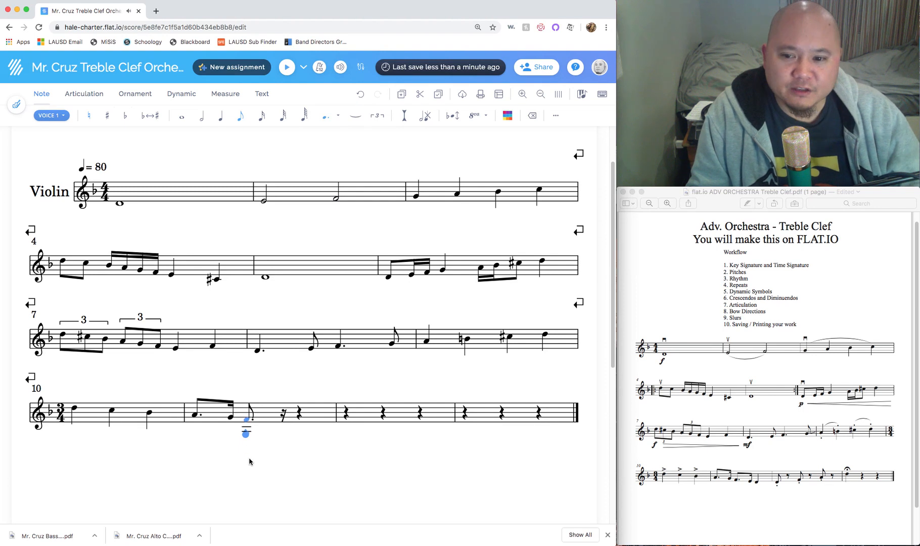
left_click(737, 481)
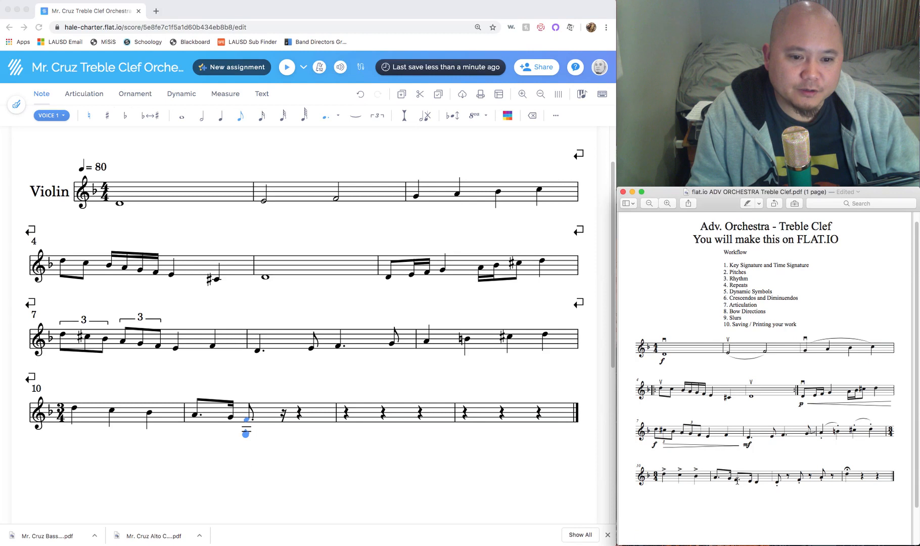
left_click(239, 457)
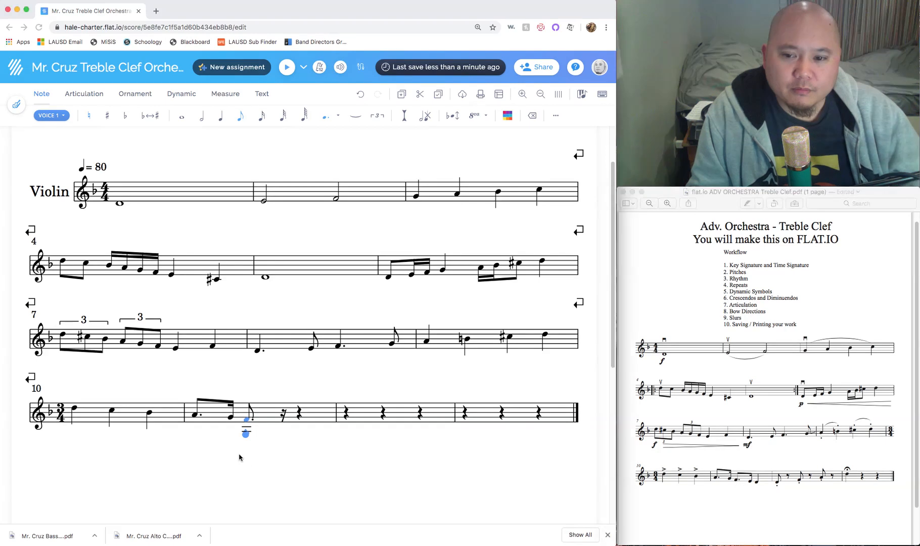
Complete measure 11 with a sixteenth note E after the dotted F and a quarter note D on the third beat
key("Right")
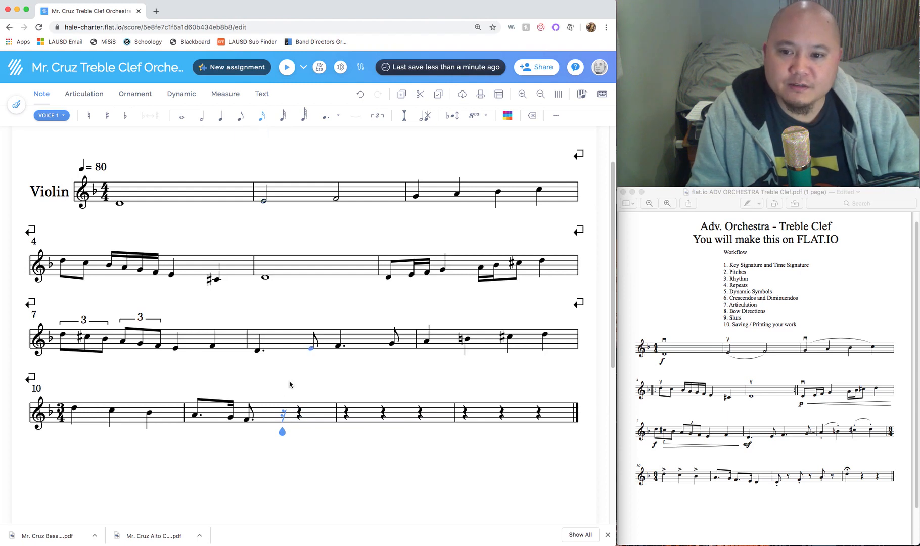
left_click(282, 424)
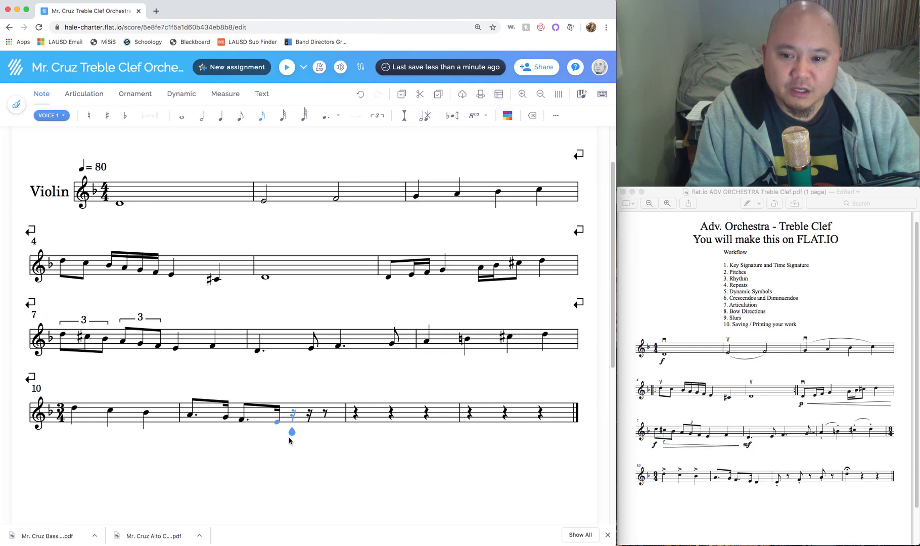
left_click(220, 119)
left_click(219, 123)
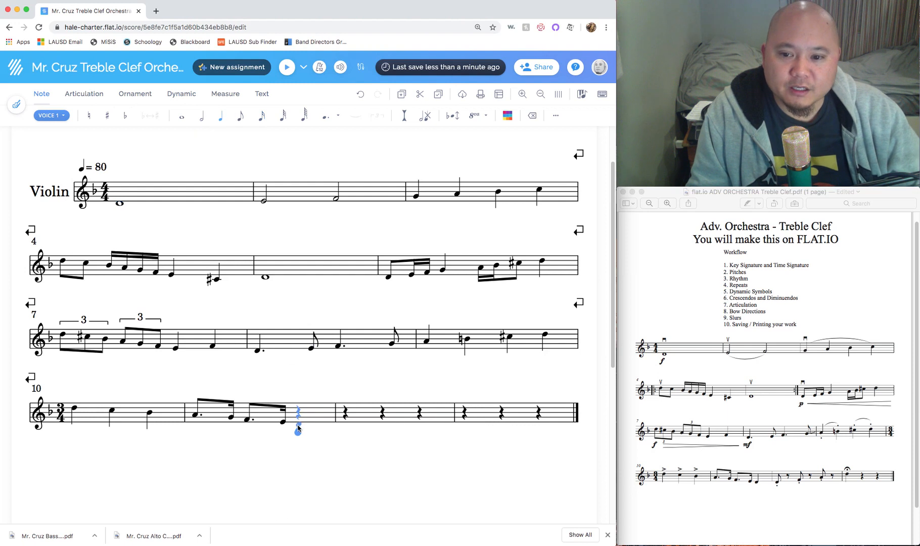
left_click(298, 427)
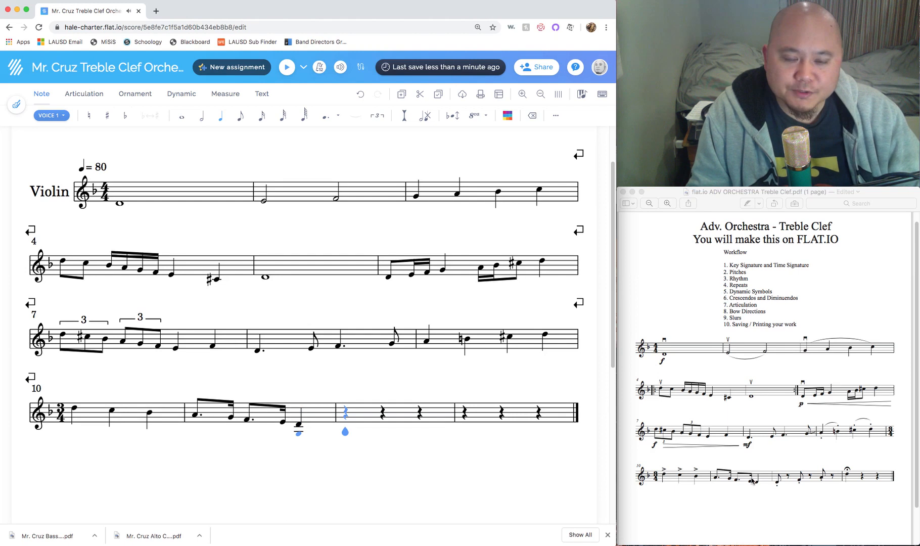
Enter an eighth note D followed by an eighth rest on the first beat of measure 12, following the reference sheet
left_click(779, 487)
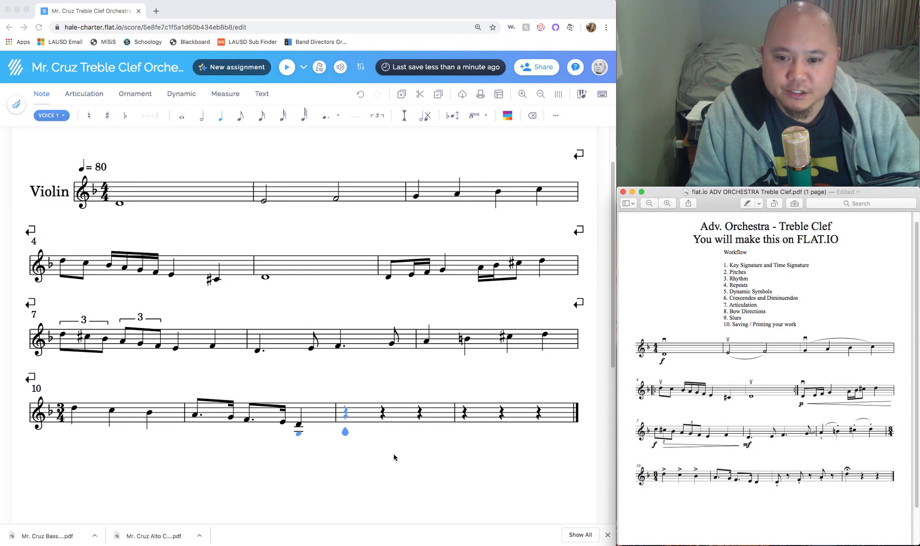
left_click(241, 118)
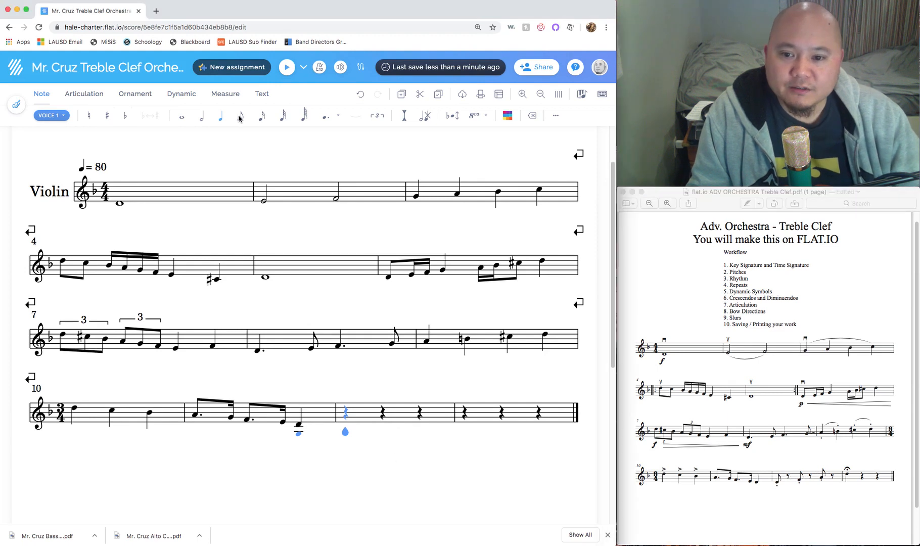
left_click(241, 118)
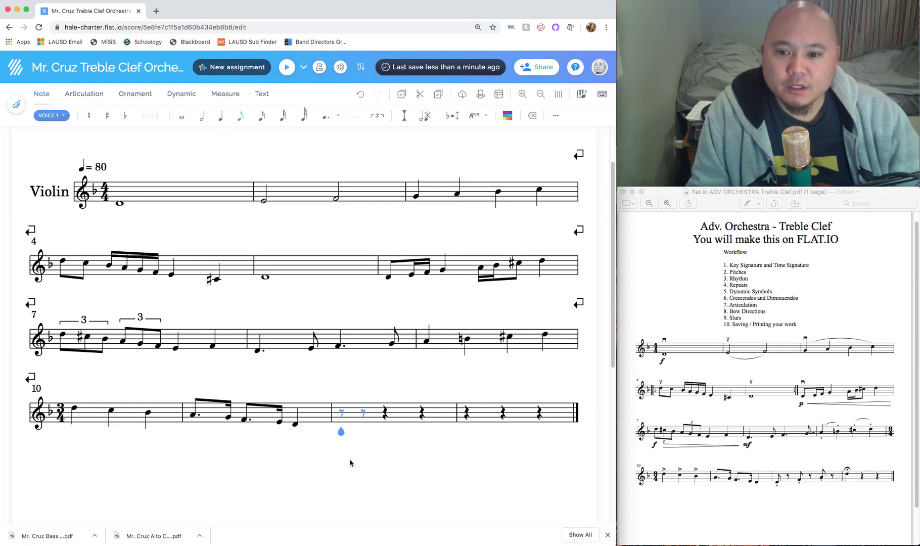
left_click(343, 426)
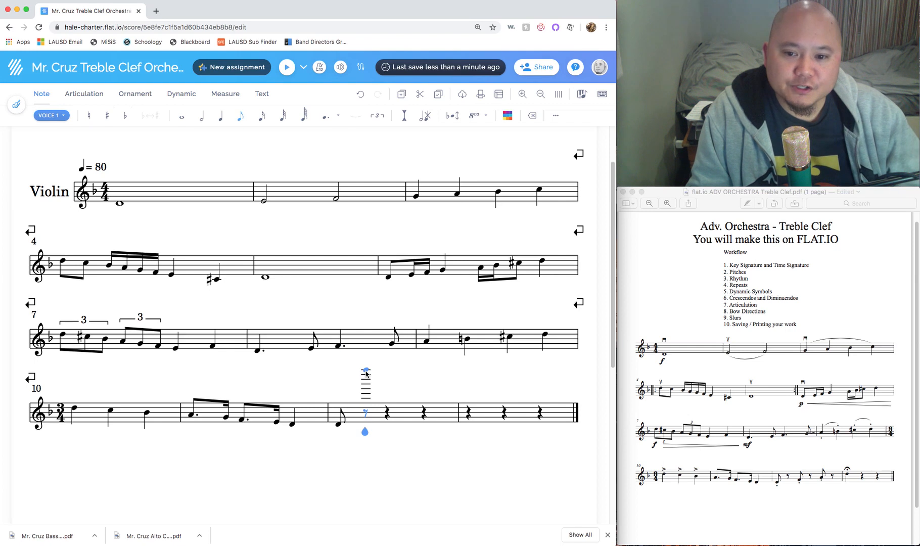
Enter an eighth note F followed by an eighth rest on the second beat of measure 12
key("Right")
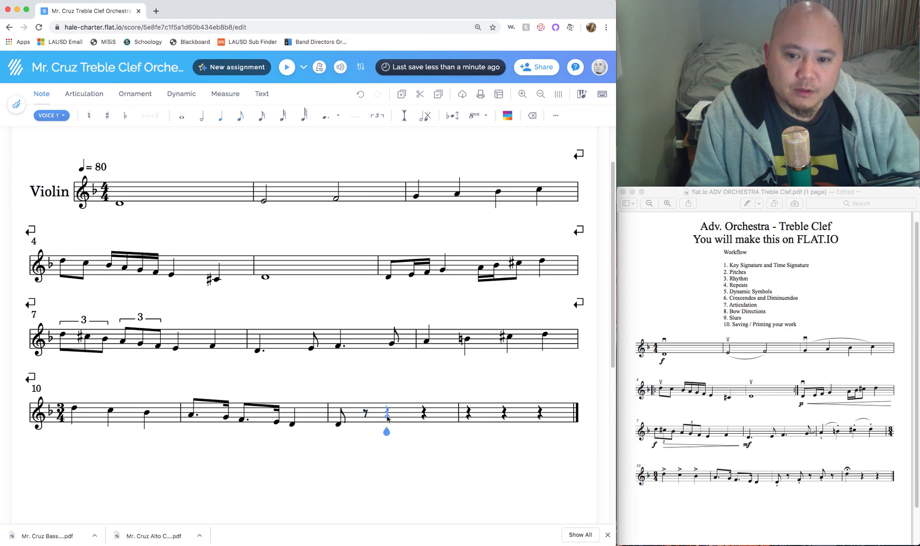
left_click(241, 119)
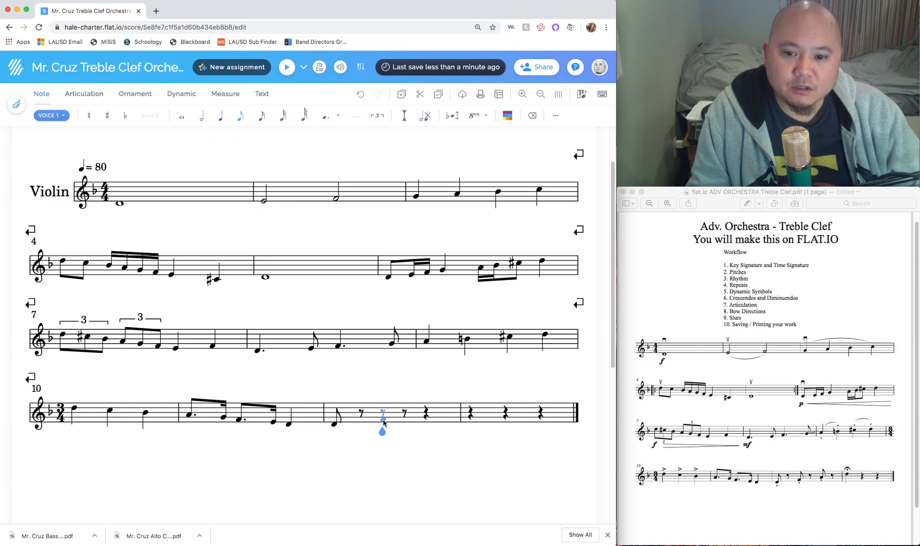
key("f")
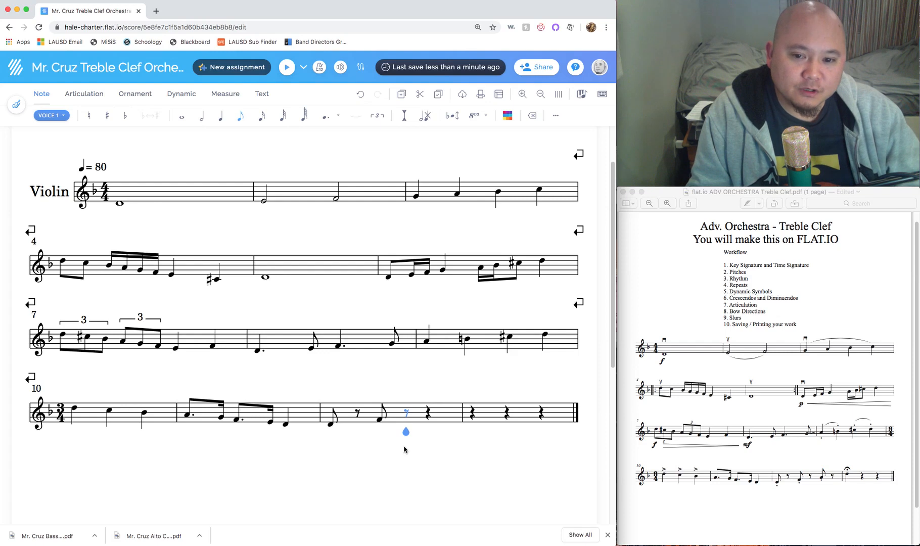
Enter an eighth note A followed by an eighth rest on the third beat of measure 12
key("Right")
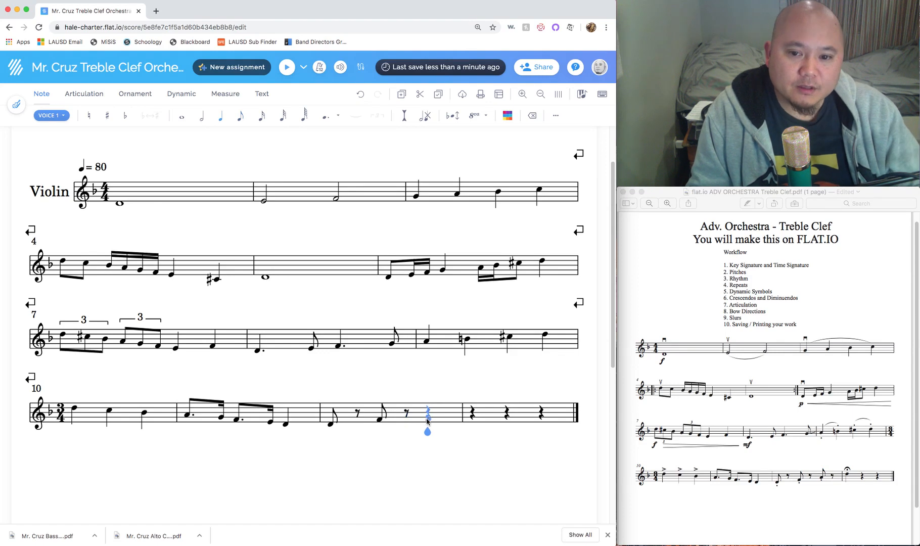
left_click(240, 116)
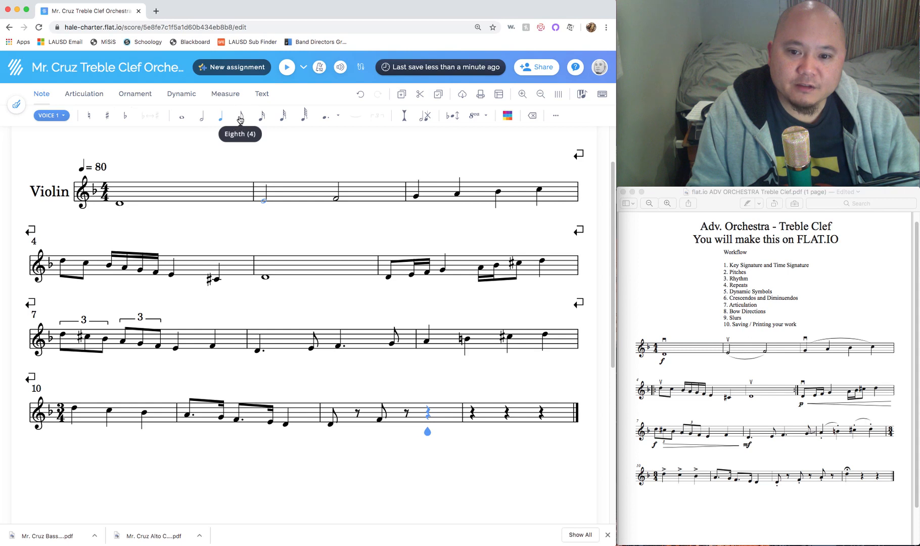
left_click(423, 414)
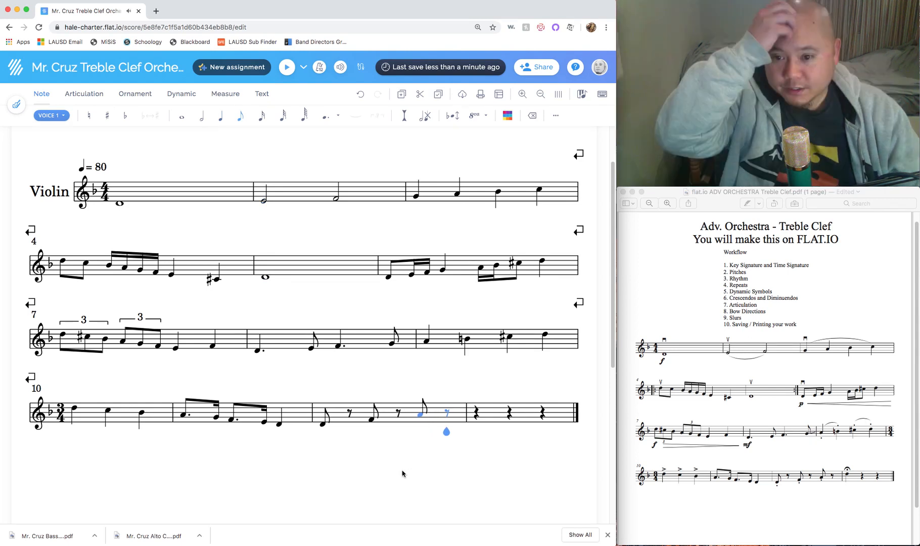
Enter a quarter note high D on the first beat of measure 13, keeping the two quarter rests after it
left_click(814, 487)
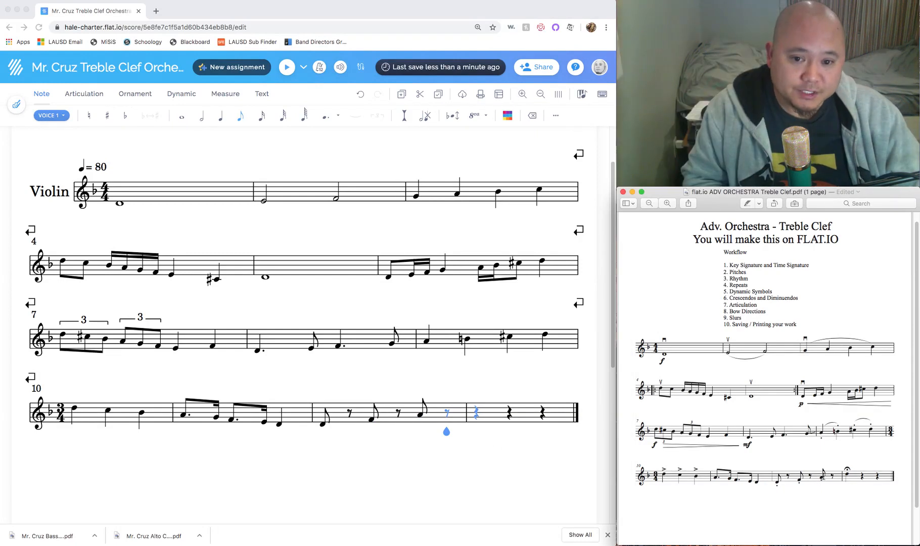
left_click(468, 457)
key("Right")
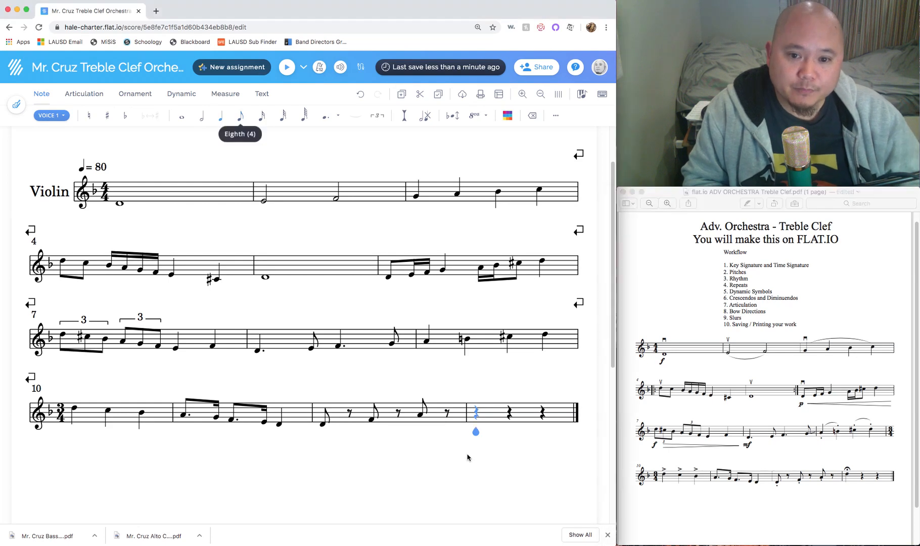
left_click(476, 407)
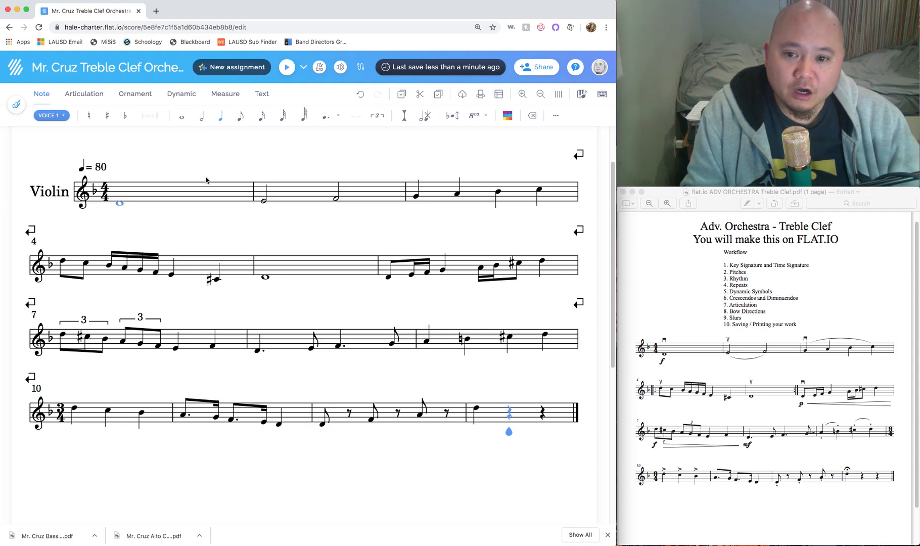
Add a left repeat barline at the start of measure 4, following the Repeats item of the reference workflow
left_click(439, 338)
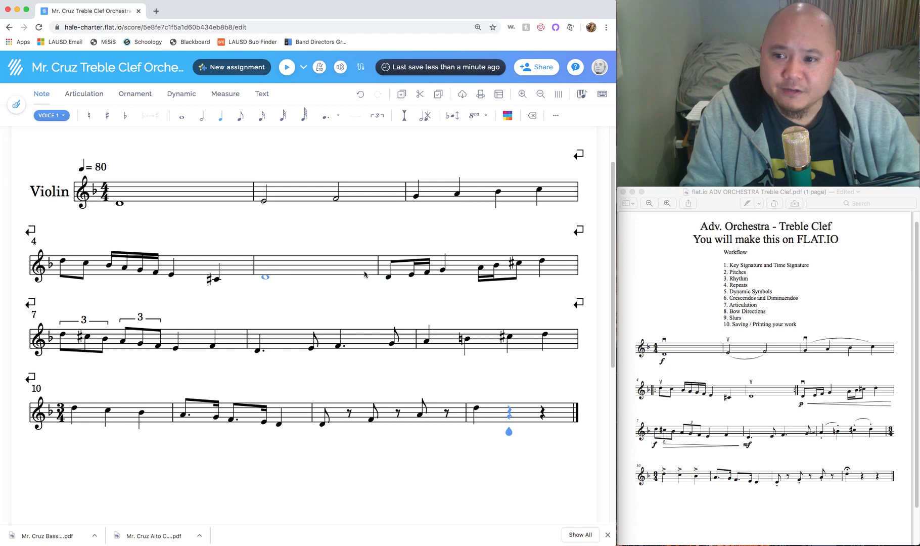
left_click(705, 306)
left_click_drag(723, 285, 758, 288)
left_click(664, 287)
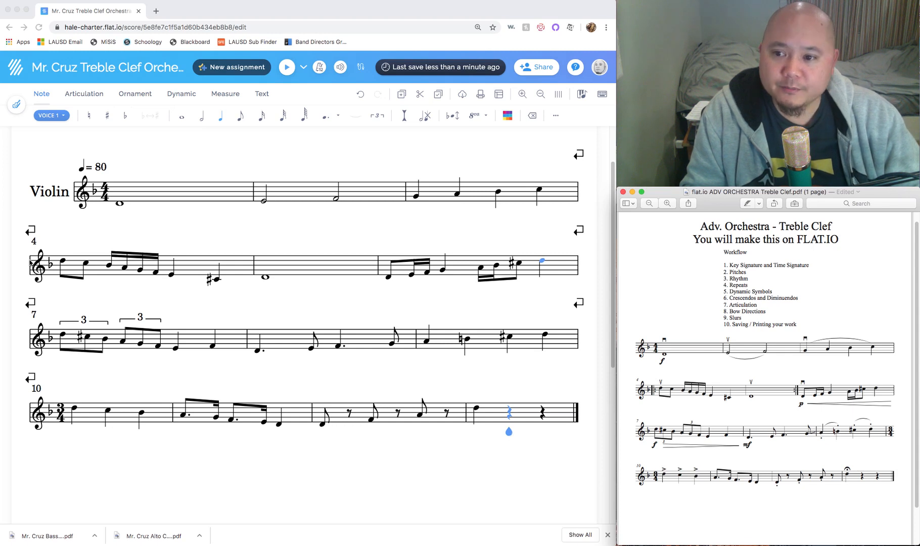
left_click(64, 263)
left_click(63, 264)
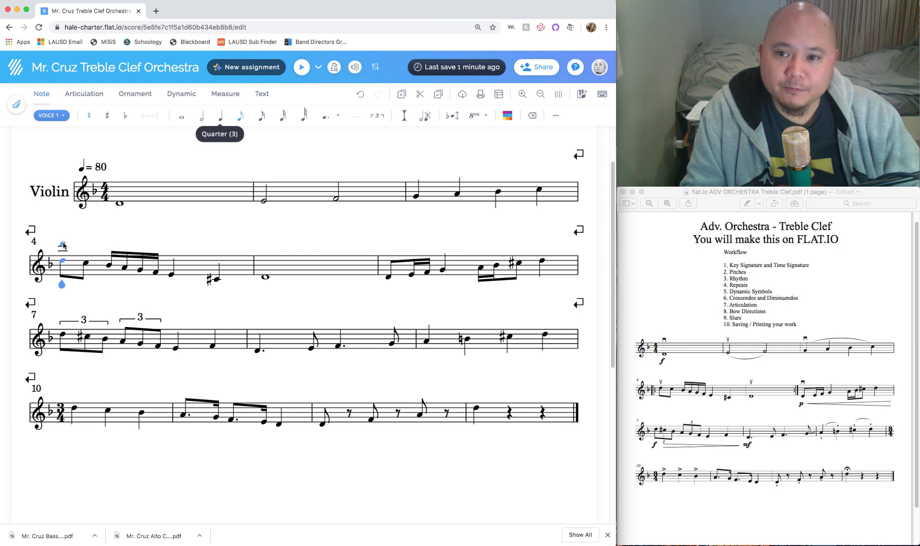
left_click(226, 96)
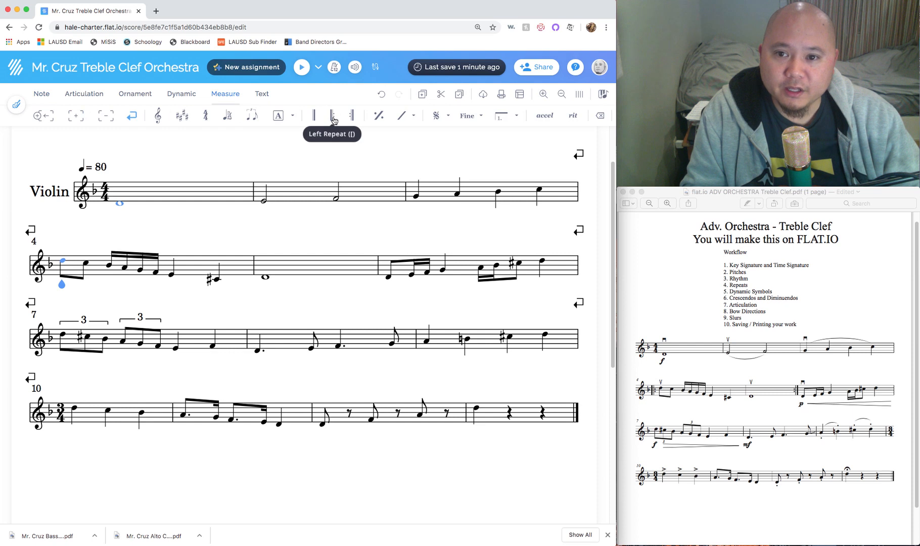
left_click(657, 397)
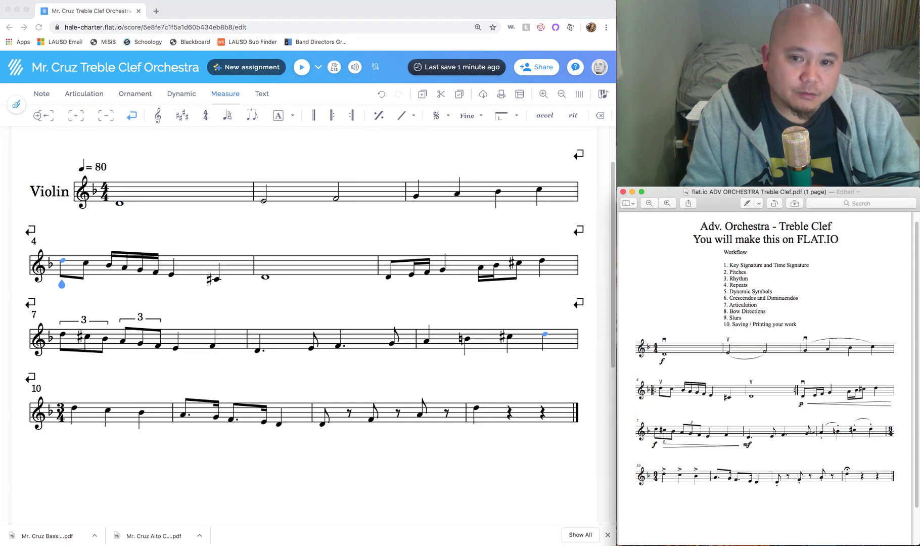
left_click(333, 120)
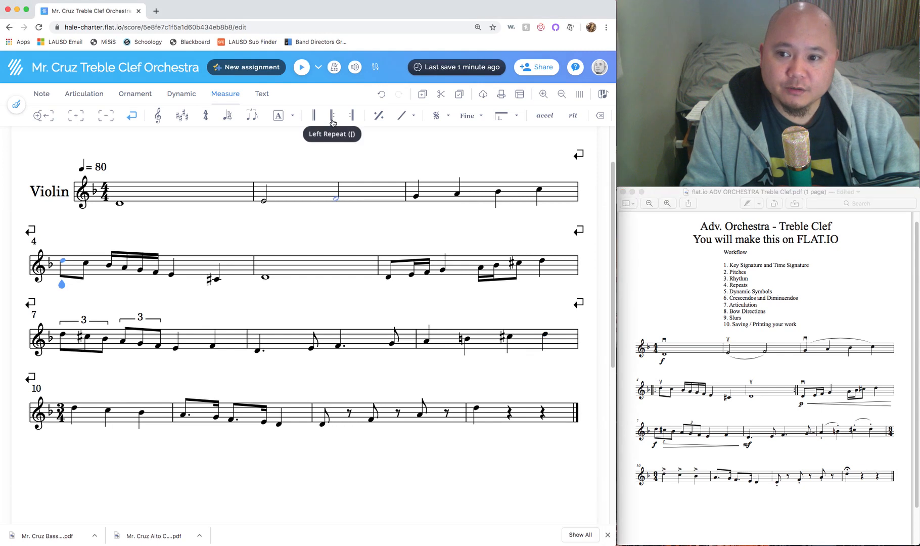
left_click(333, 121)
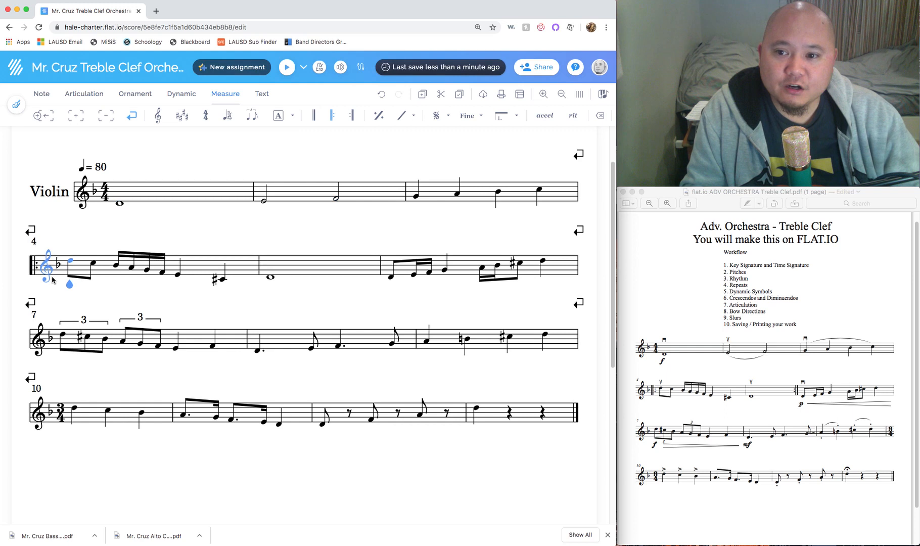
left_click(263, 199)
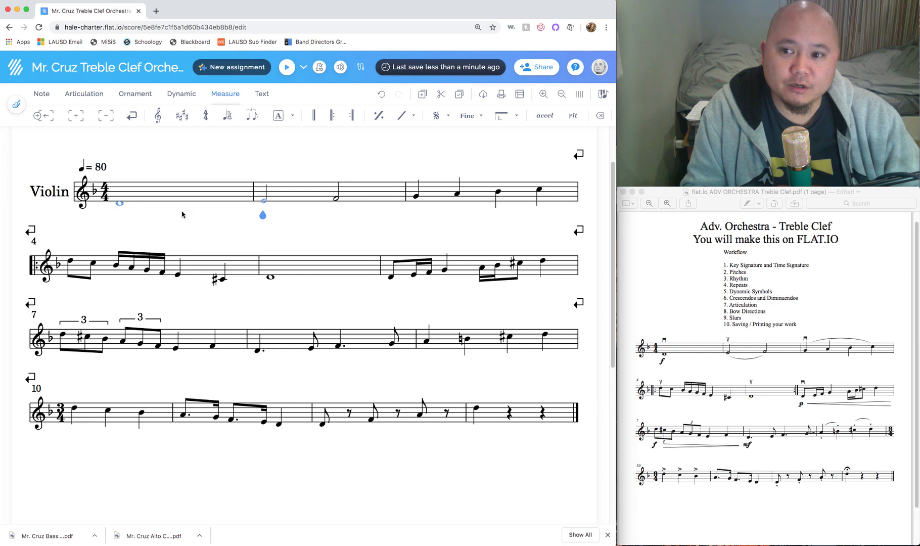
left_click(70, 262)
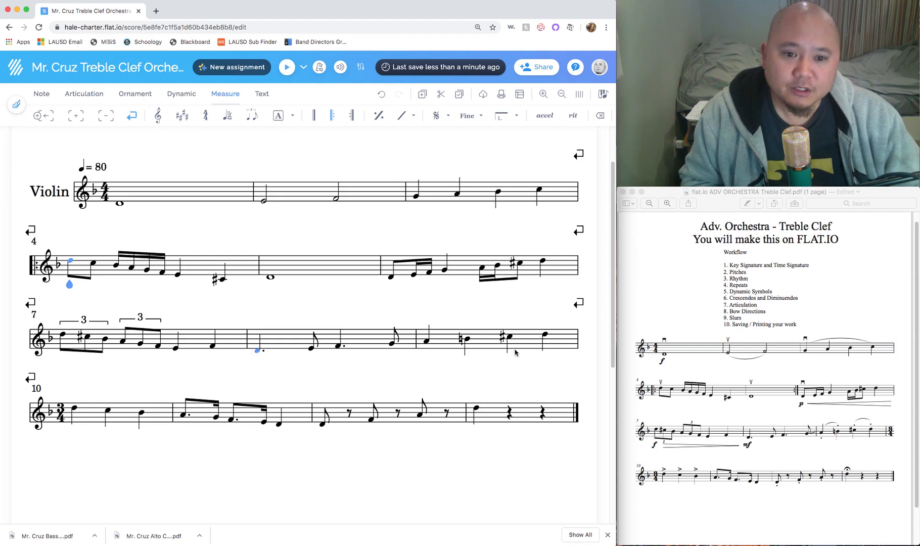
Add a right repeat barline at the end of measure 5, as shown on the reference sheet
left_click(655, 396)
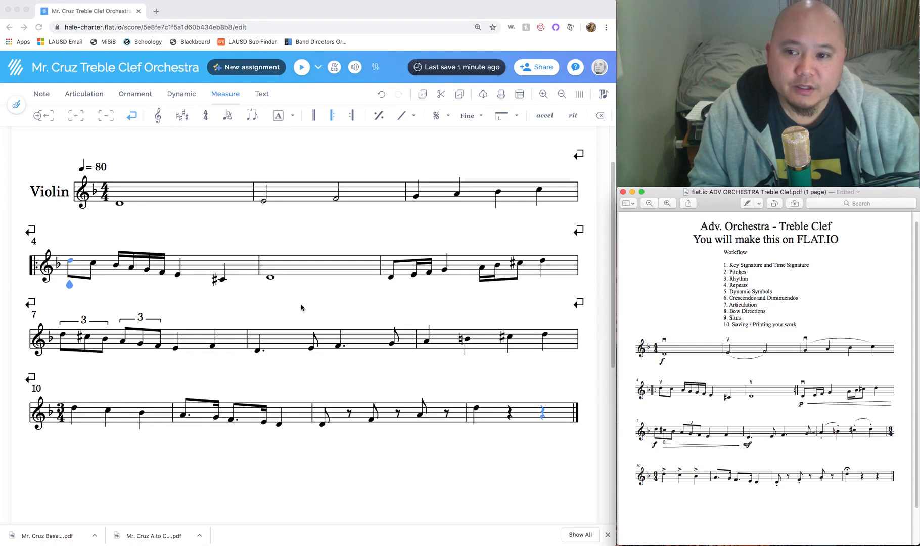
left_click(797, 394)
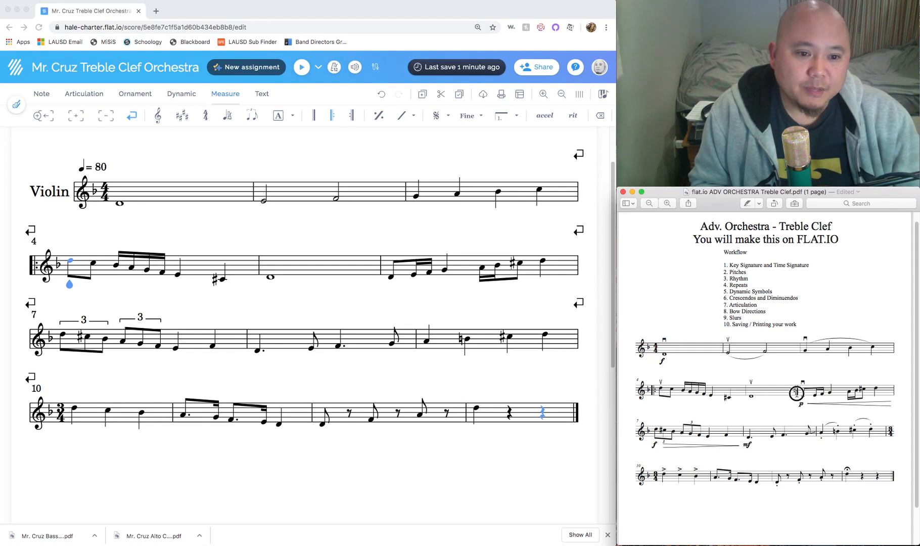
left_click_drag(794, 391, 798, 390)
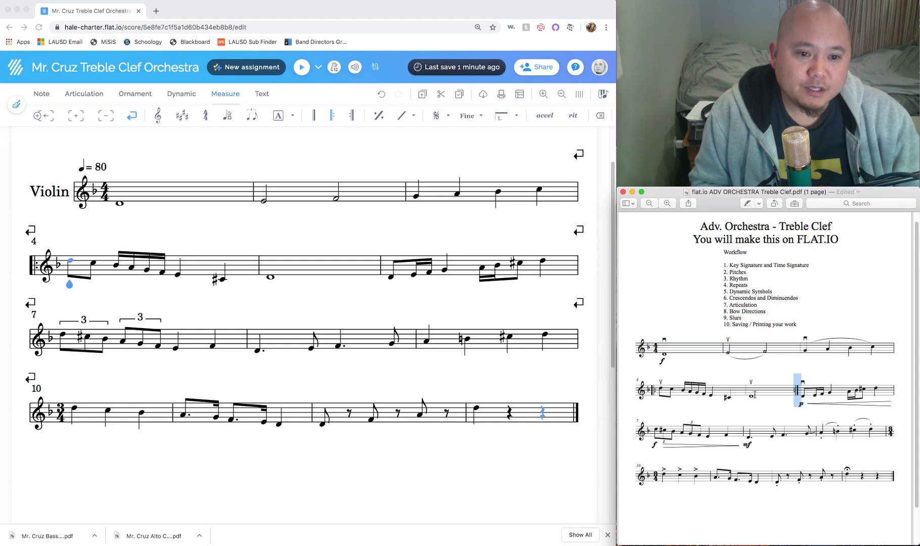
left_click(751, 398)
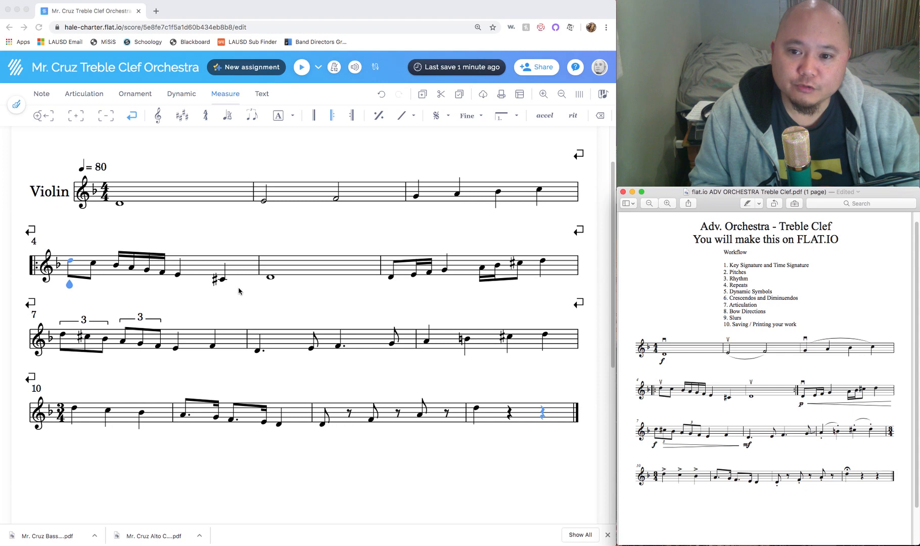
left_click(270, 286)
left_click(270, 287)
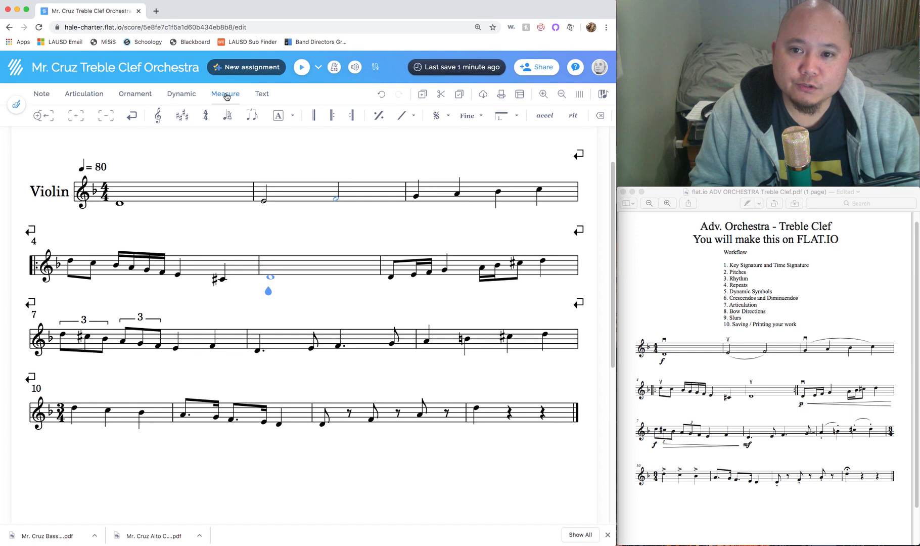
left_click(354, 121)
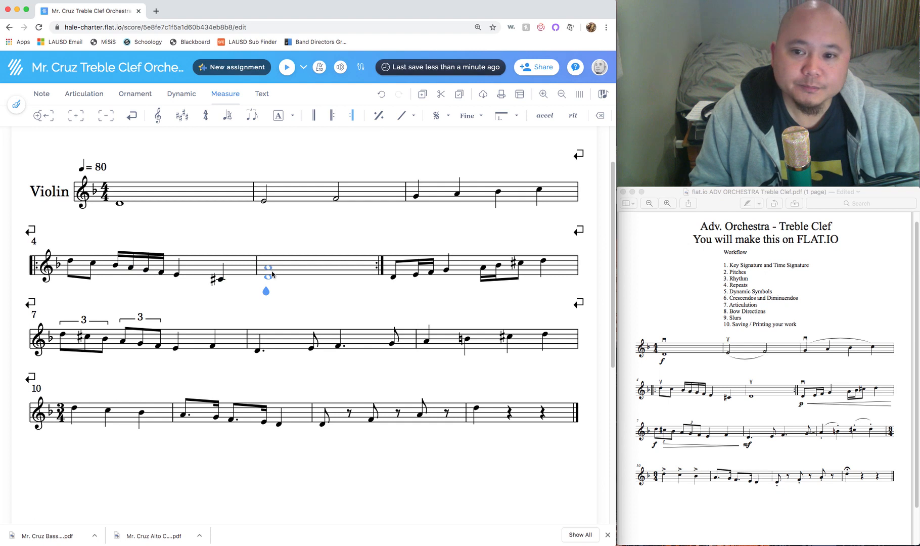
Examine the Dynamic Symbols workflow item and each dynamic marking's position on the reference sheet
left_click(730, 286)
left_click_drag(729, 292, 773, 292)
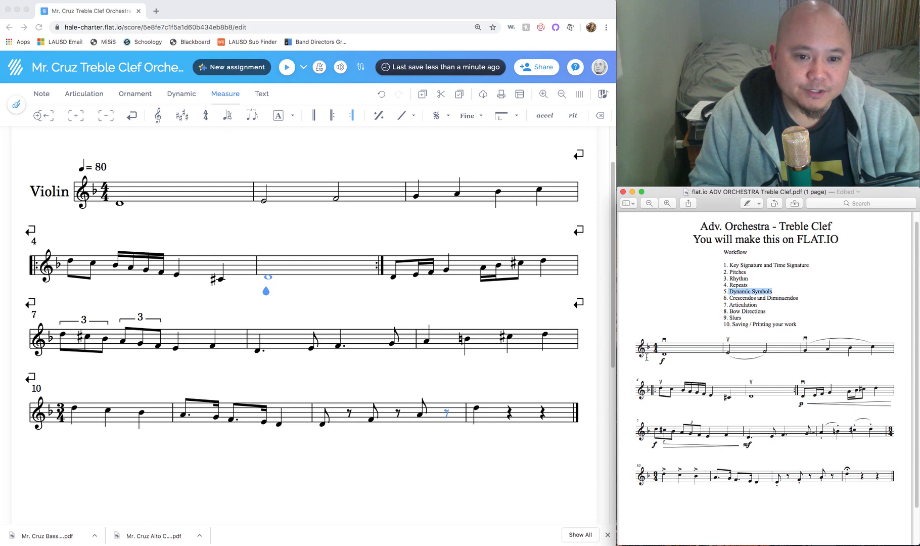
left_click(662, 360)
left_click_drag(804, 405, 798, 406)
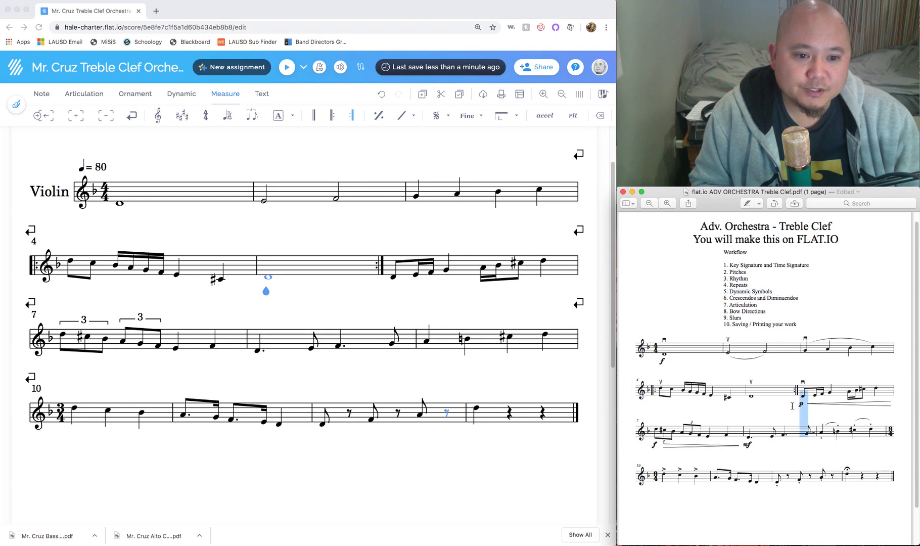
left_click(750, 445)
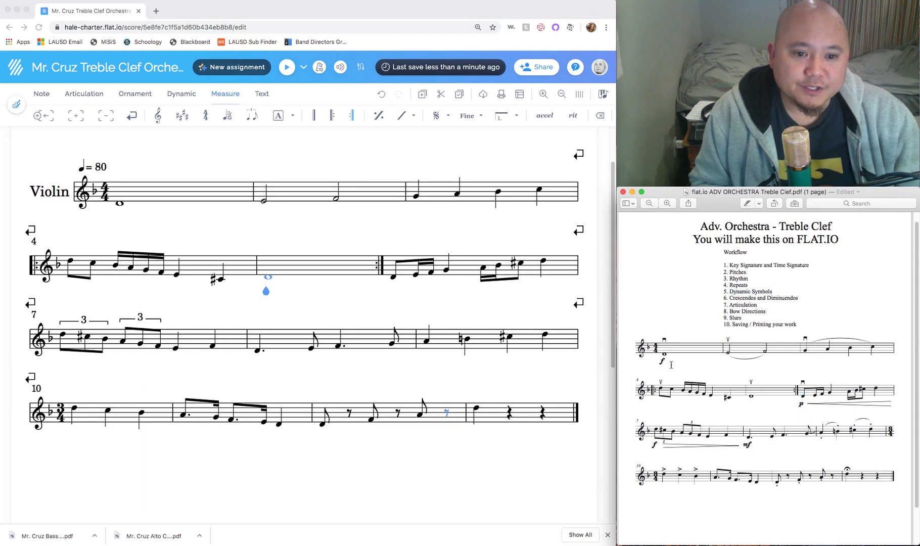
left_click(813, 406)
left_click(658, 446)
left_click(755, 449)
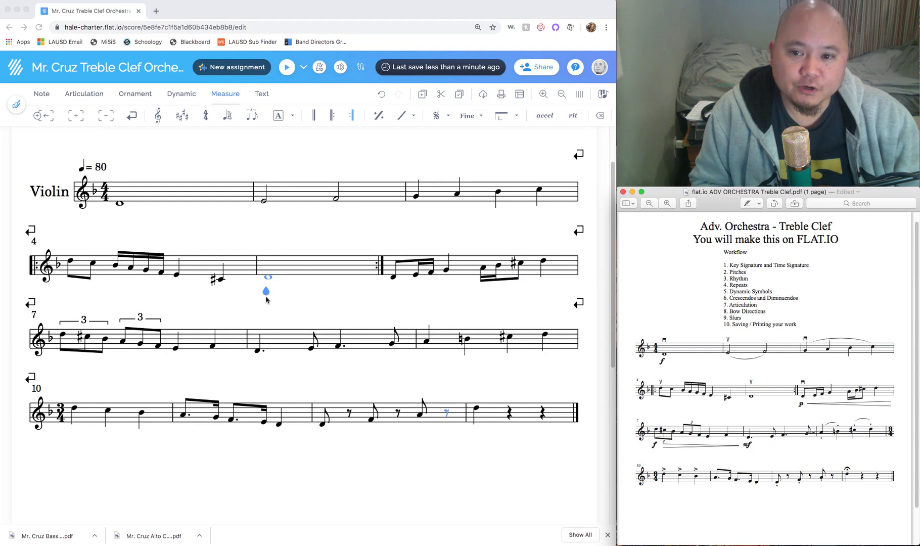
Add a forte dynamic under the whole note D in measure 1
left_click(120, 203)
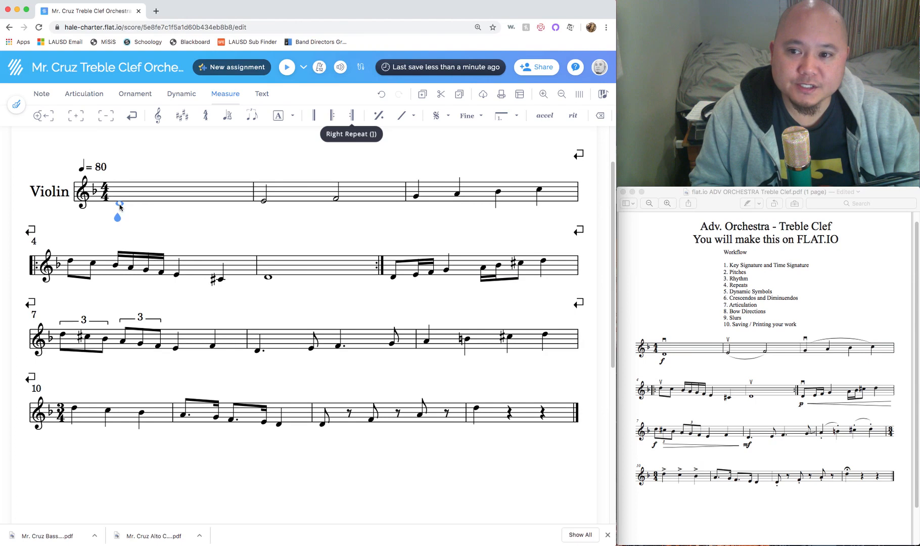
left_click_drag(120, 207, 119, 212)
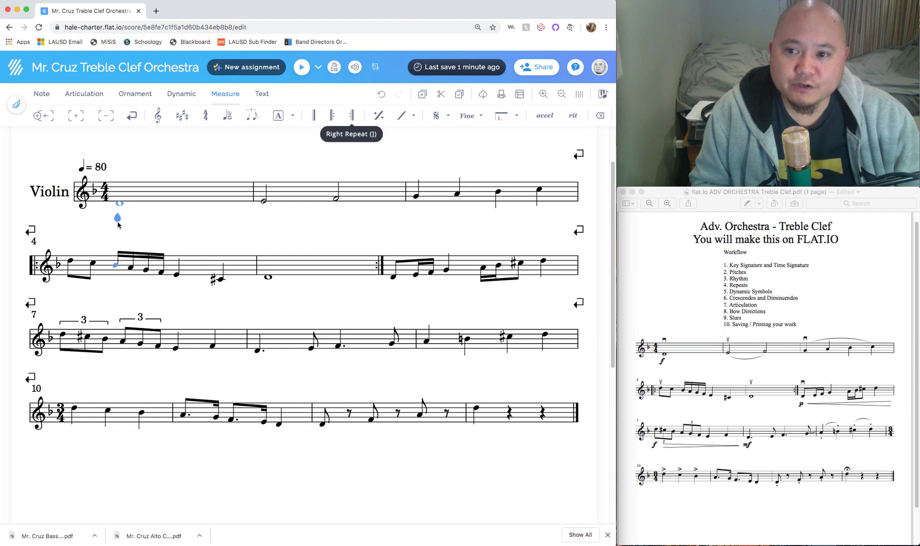
left_click(182, 96)
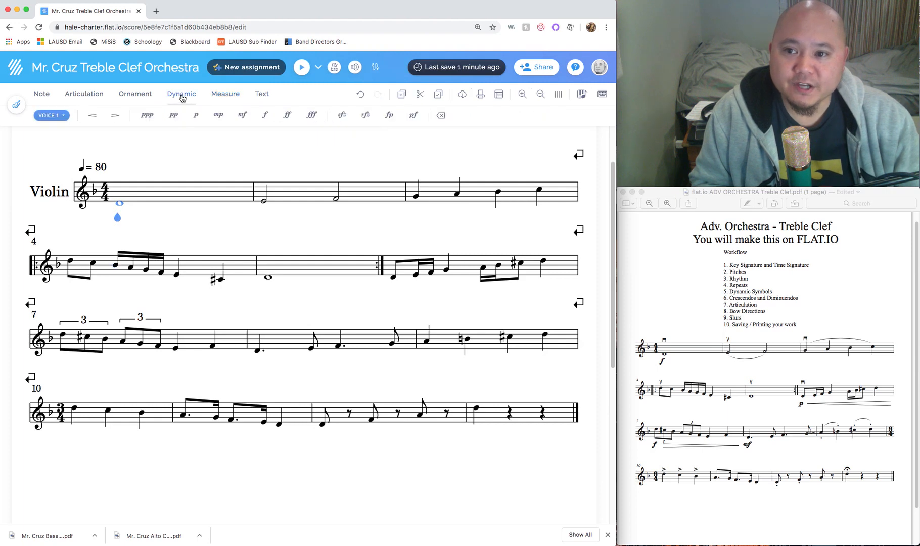
left_click(265, 118)
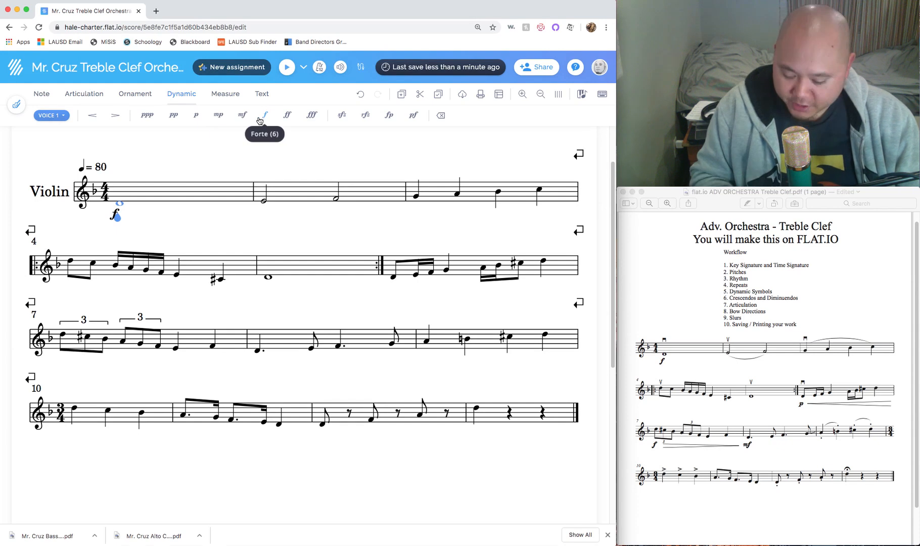
key("super+z")
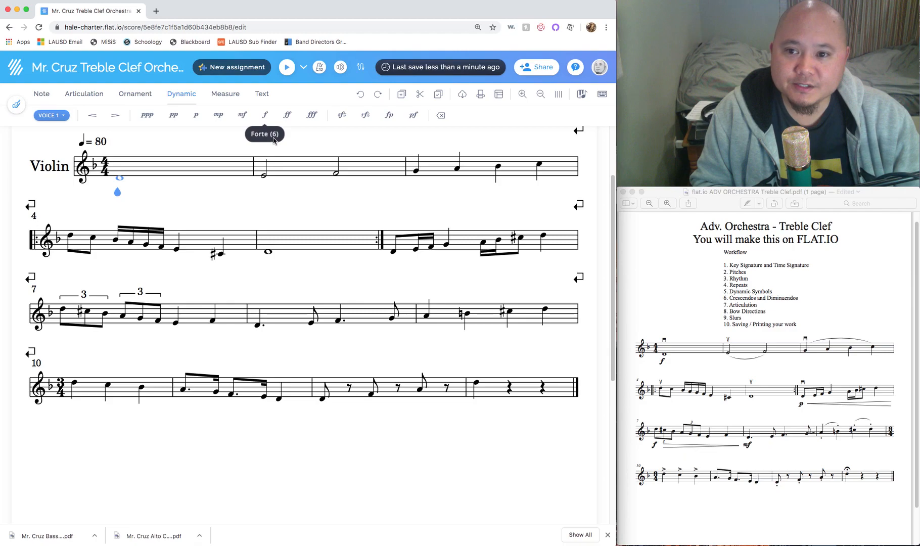
scroll(120, 287, "up", 3)
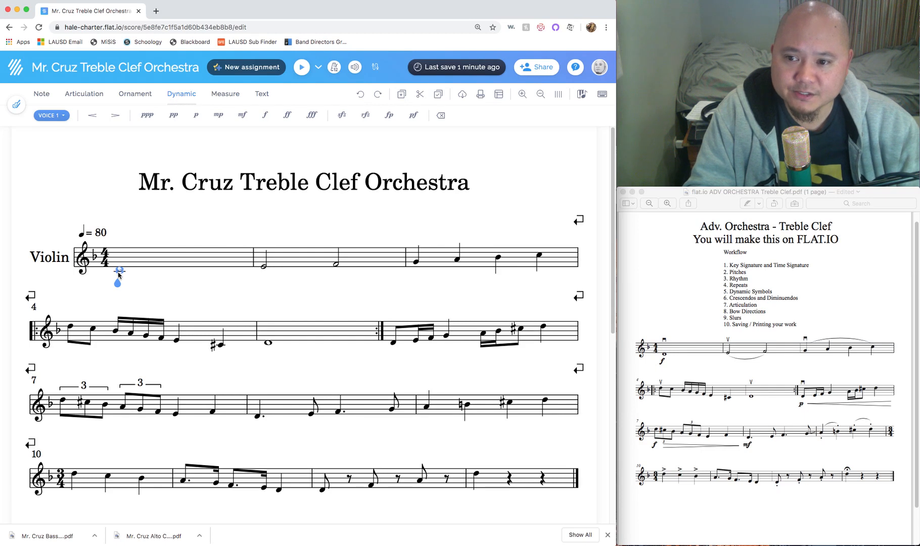
key("shift+f")
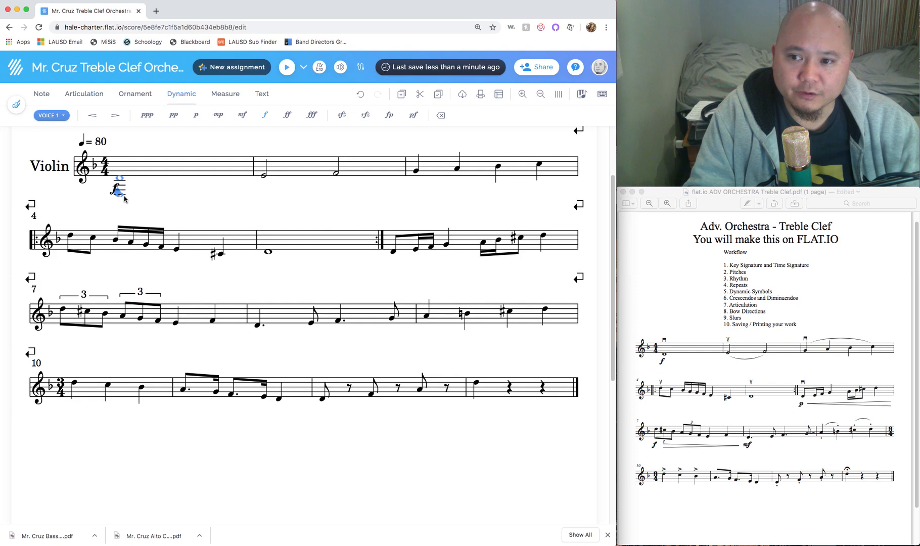
scroll(170, 242, "up", 2)
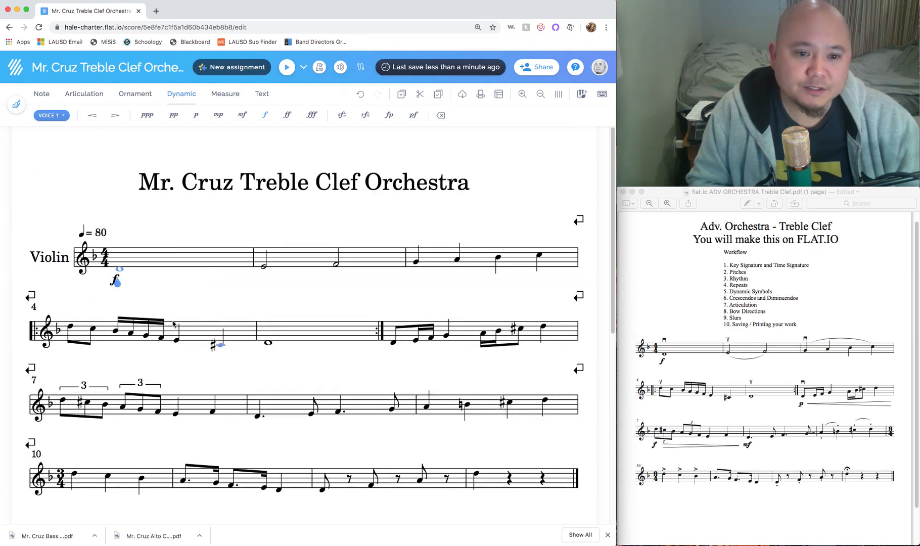
Check the reference marking for measure 6 and step the note selection back and forth around that measure's first note
left_click(802, 407)
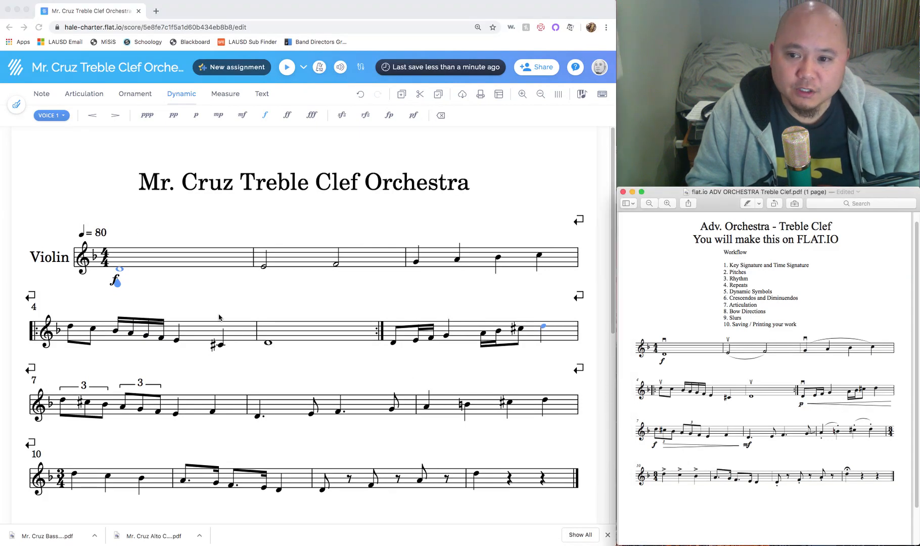
left_click(393, 352)
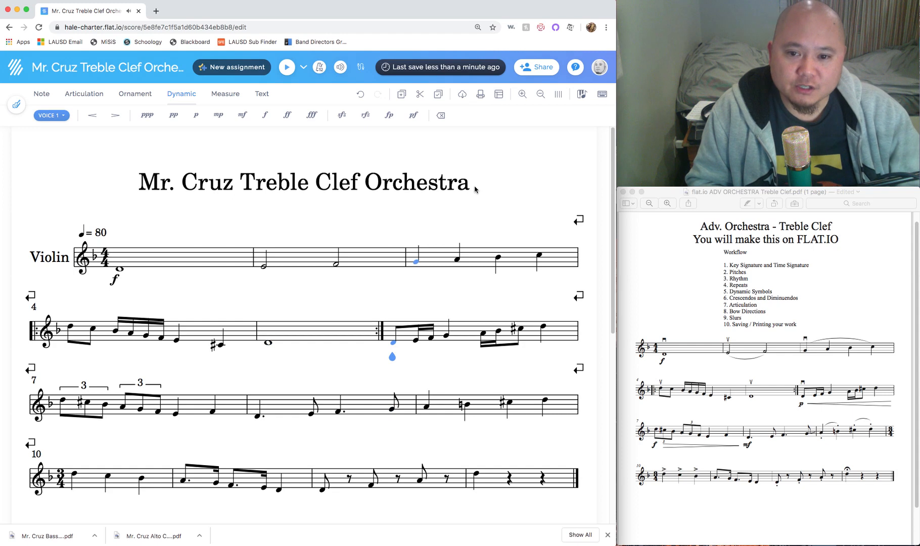
key("Left")
key("Left")
key("Left")
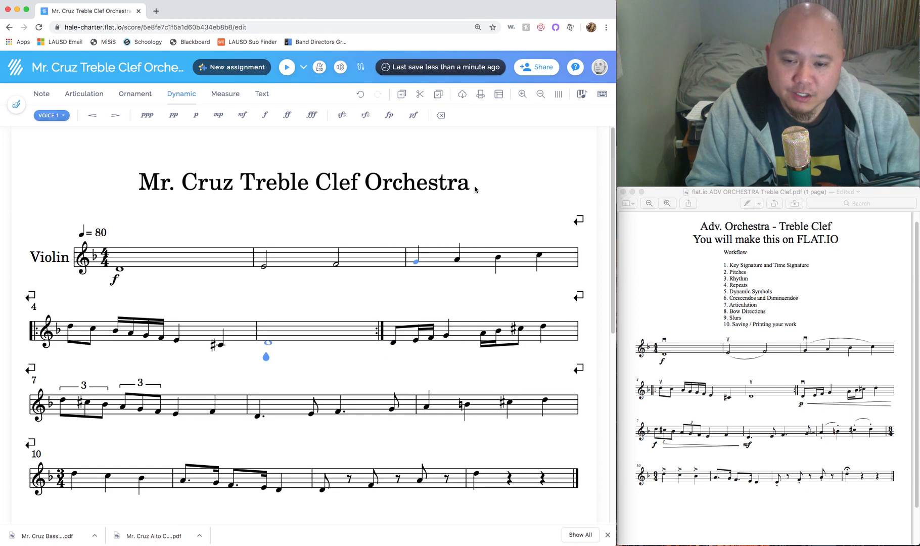
key("Right")
key("Right")
key("Right")
key("Right")
key("Right")
key("Right")
key("Left")
key("Left")
key("Left")
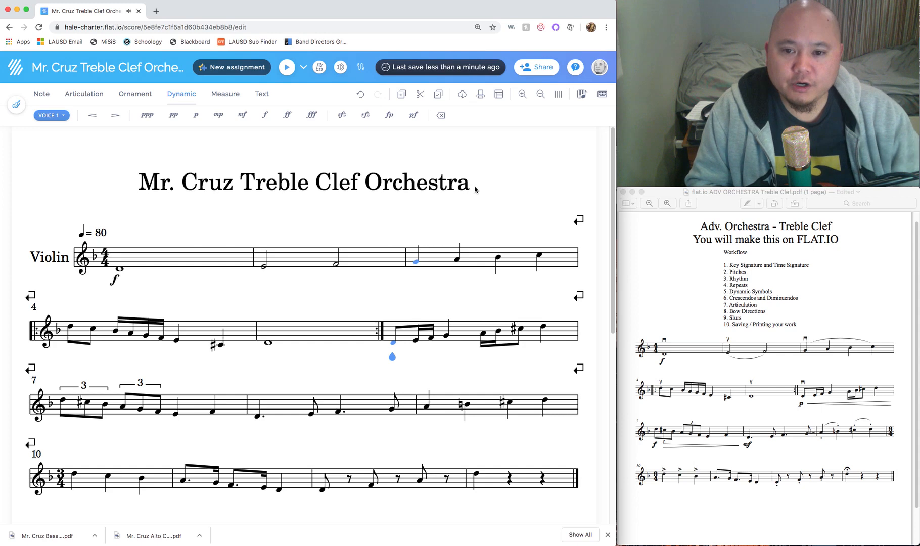
Add a piano dynamic under the first note D of measure 6
left_click(415, 344)
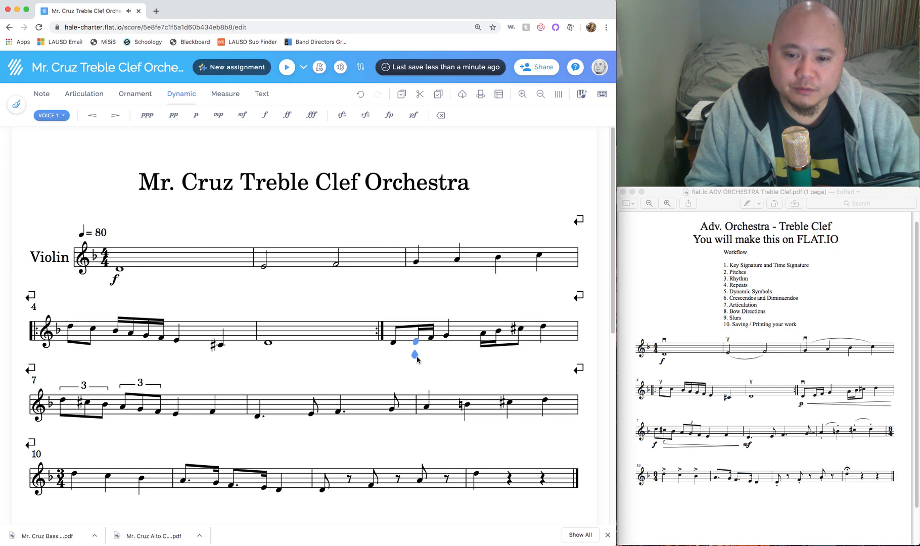
left_click(395, 350)
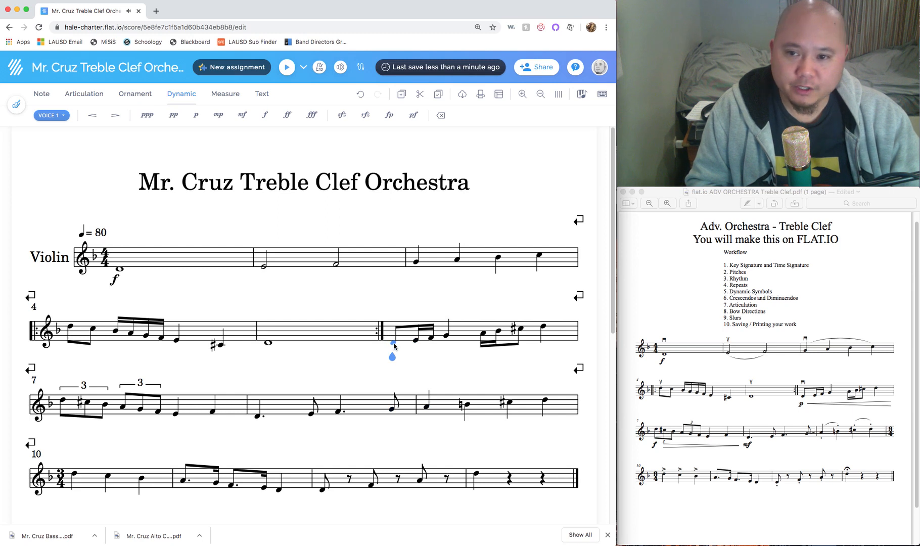
left_click(197, 117)
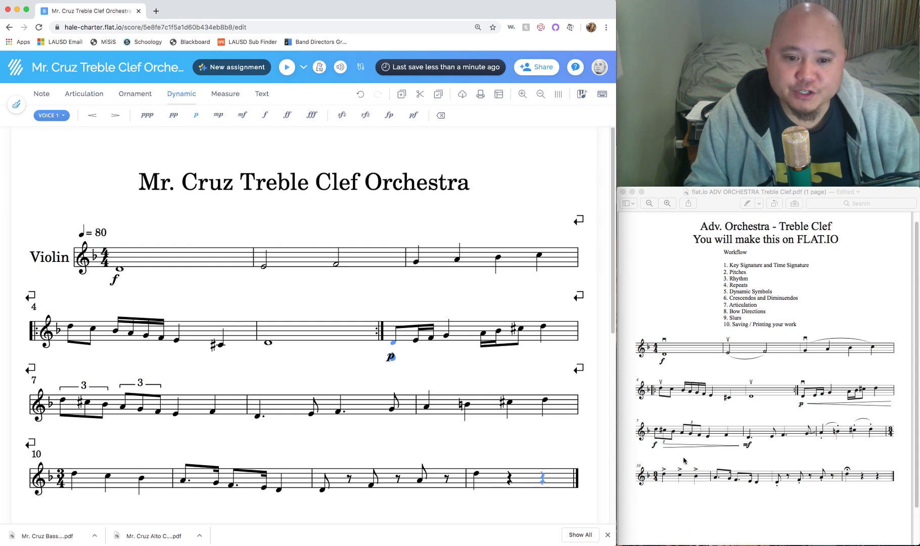
Add a forte under the first note of measure 7 and a mezzo forte under the first dotted quarter note of measure 8
left_click(62, 401)
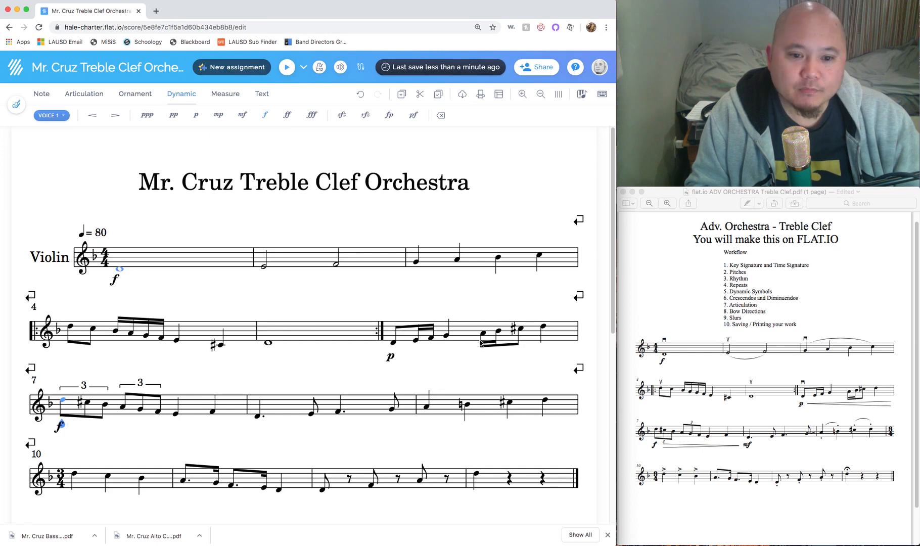
left_click(259, 418)
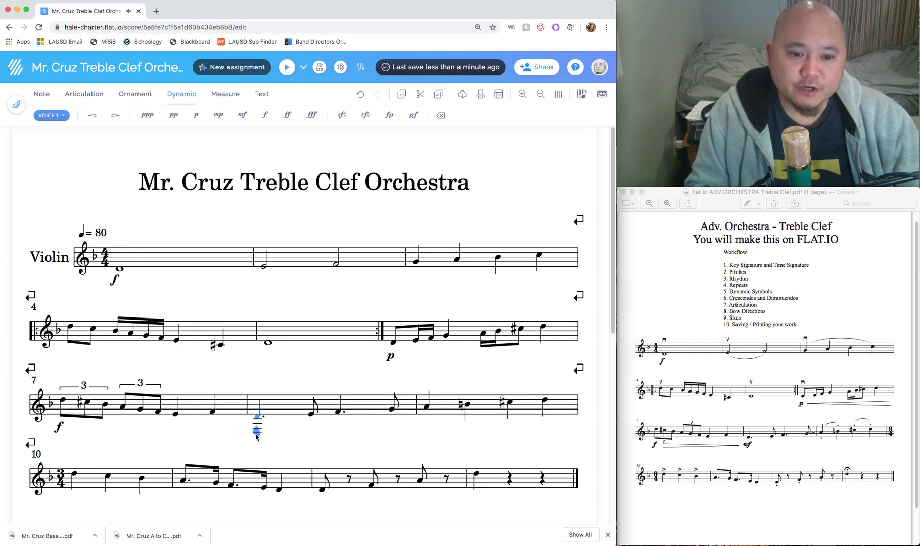
left_click(243, 116)
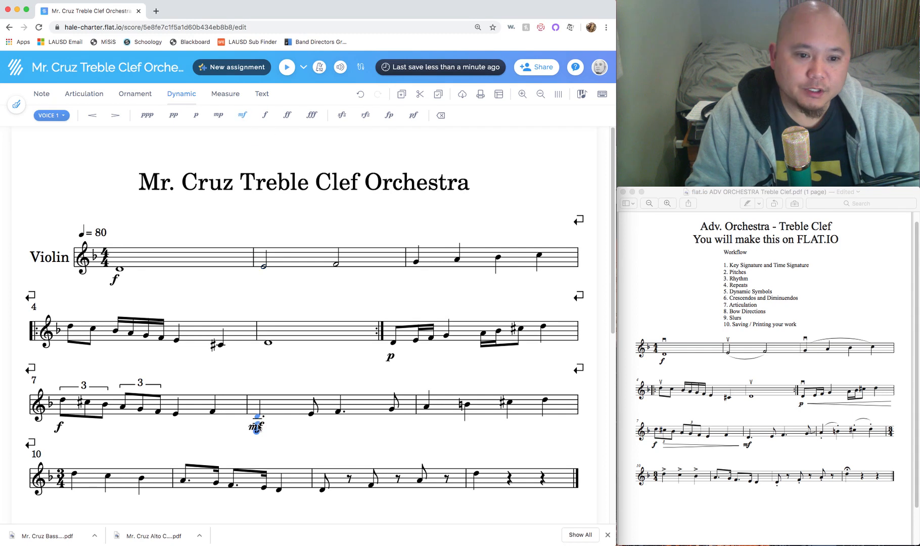
Add a crescendo hairpin across measure 6 starting from its first note D, following the Crescendos and Diminuendos item of the reference workflow
left_click(732, 291)
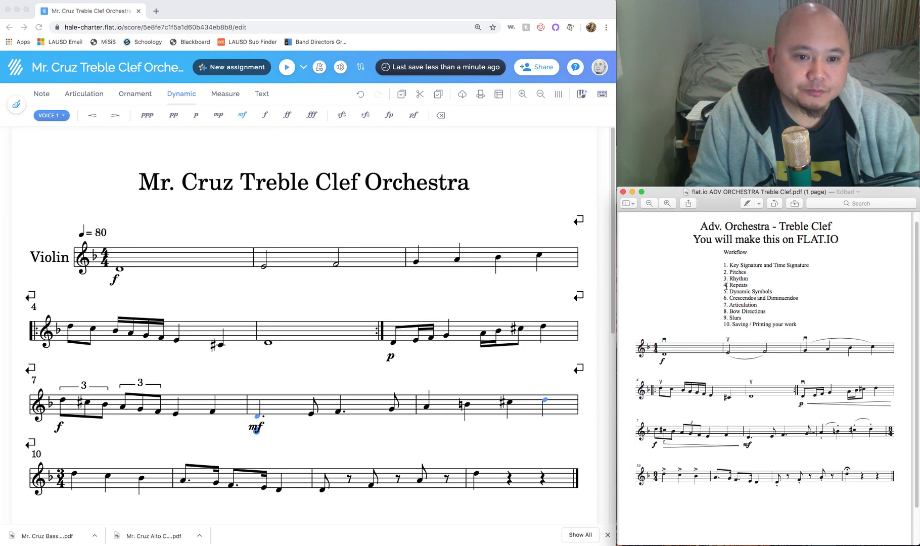
left_click_drag(730, 298, 812, 298)
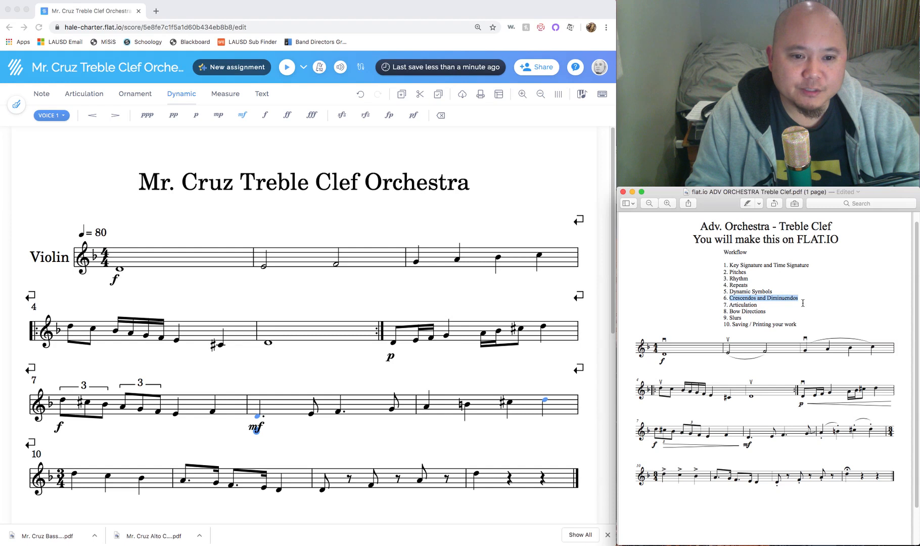
left_click(873, 404)
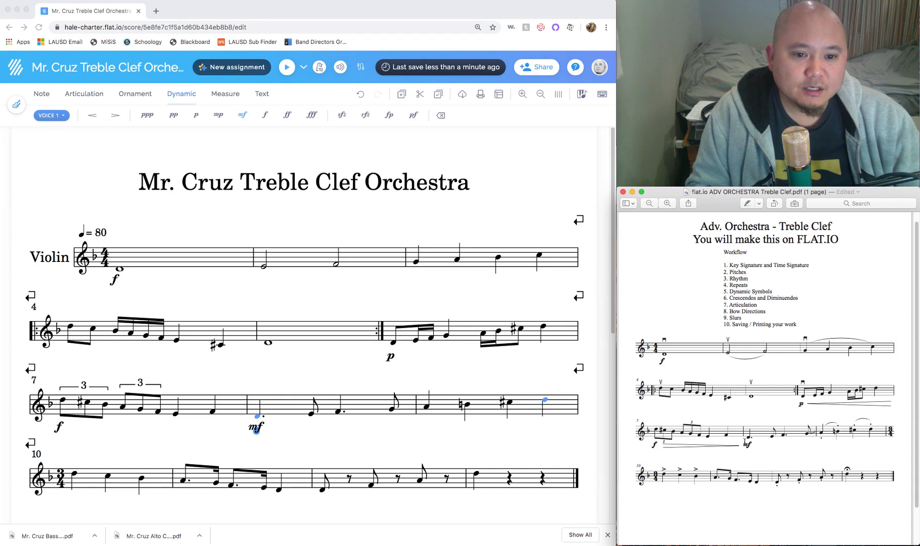
left_click_drag(670, 447, 713, 448)
left_click(719, 447)
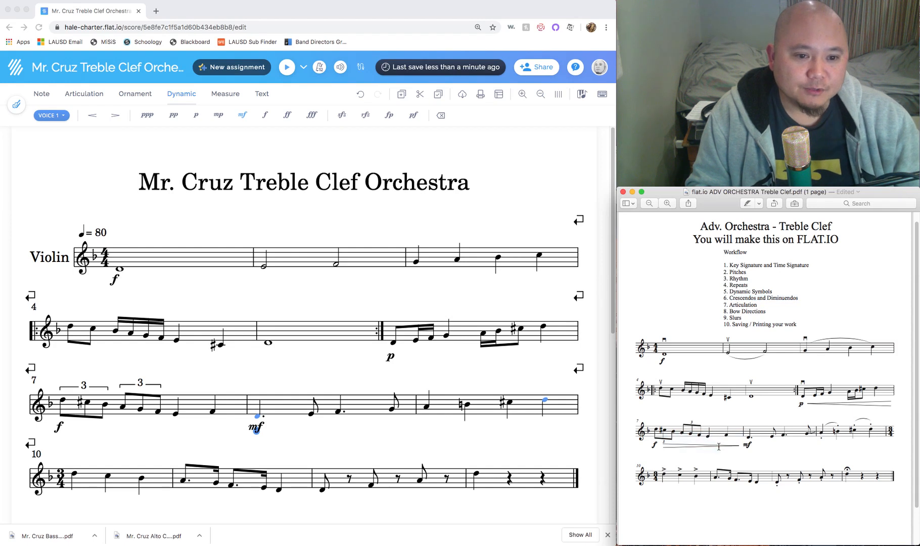
left_click_drag(810, 403, 890, 402)
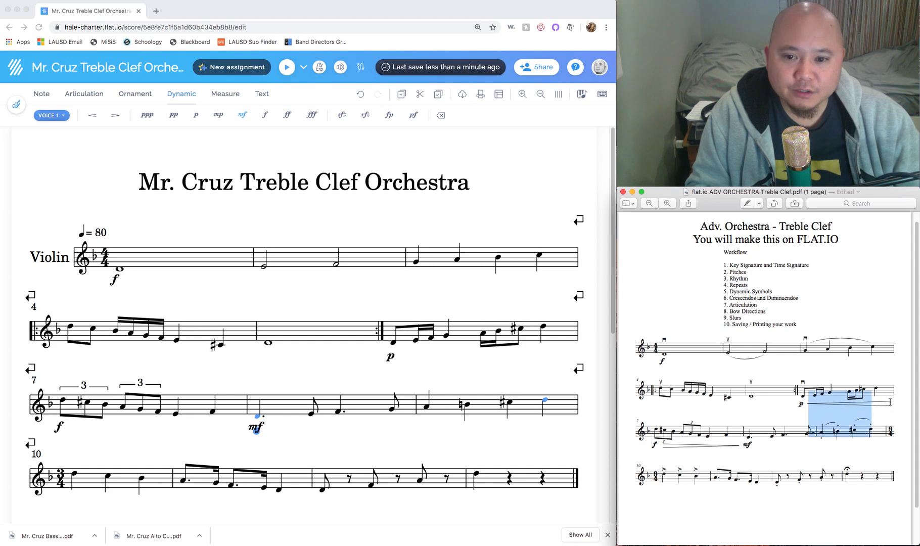
left_click(454, 375)
left_click(394, 344)
left_click(394, 344)
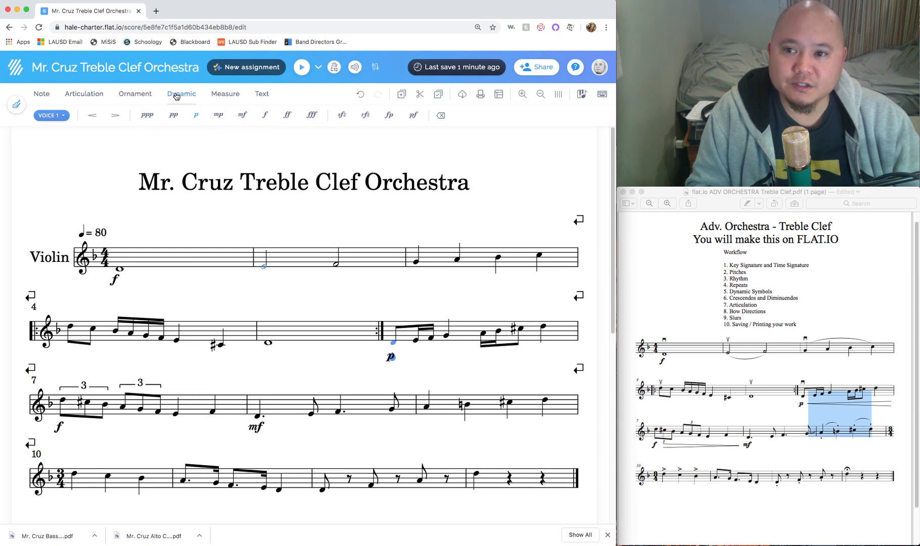
left_click(96, 117)
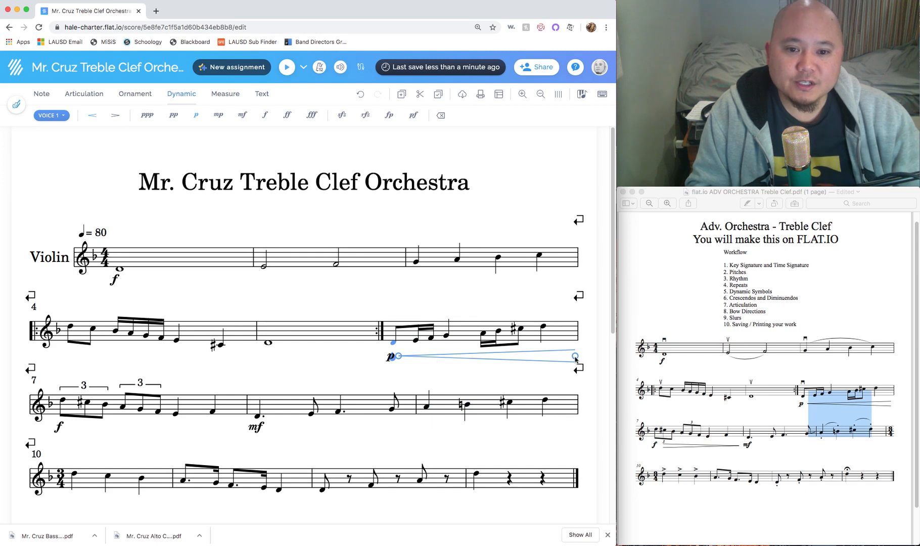
Try adjusting the start and end points of the crescendo hairpin in measure 6
left_click(399, 359)
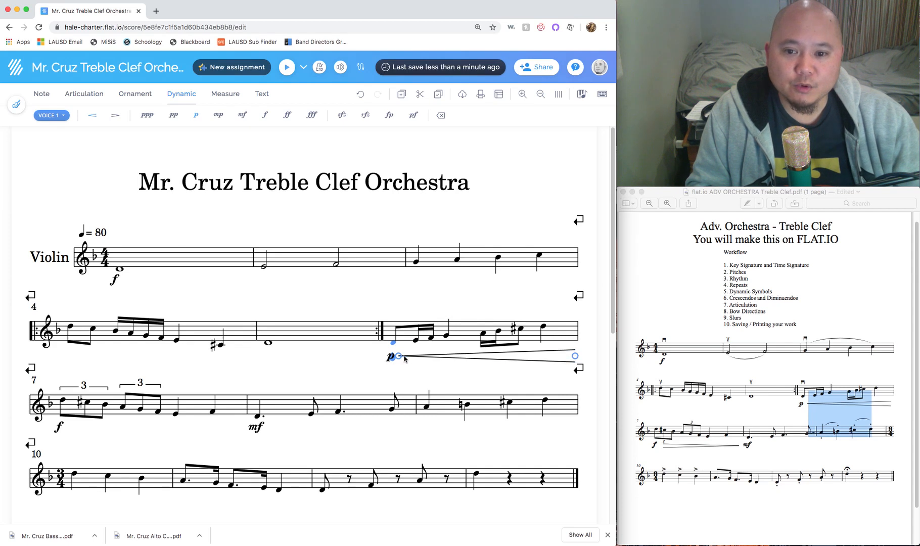
left_click(575, 357)
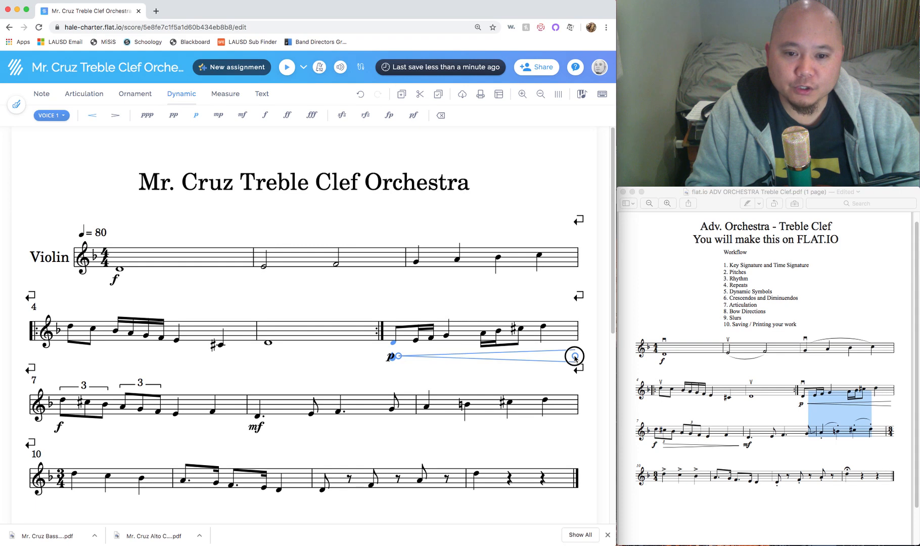
mouse_move(575, 357)
left_mouse_down()
mouse_move(438, 360)
mouse_move(558, 357)
left_mouse_up()
left_click(400, 357)
mouse_move(399, 359)
left_mouse_down()
mouse_move(484, 362)
mouse_move(389, 364)
left_mouse_up()
left_click(399, 358)
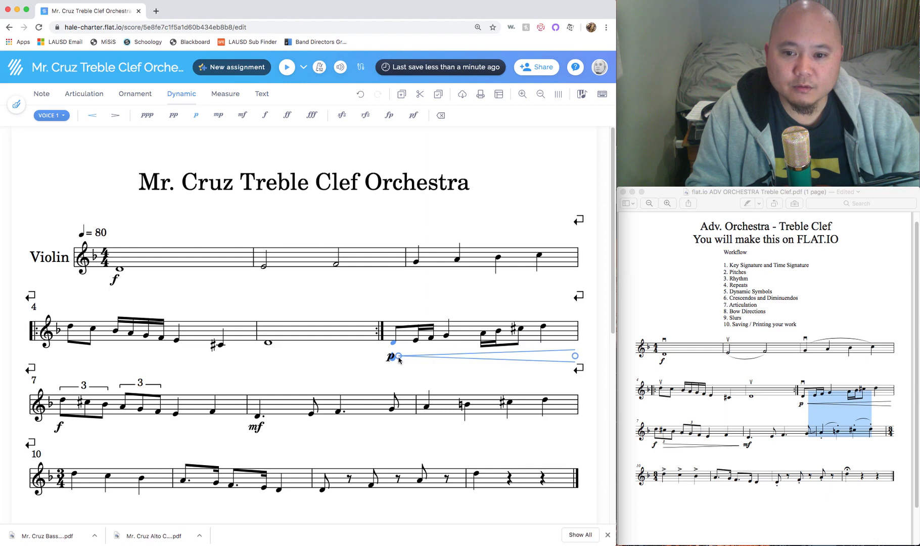
mouse_move(399, 359)
left_mouse_down()
mouse_move(426, 361)
mouse_move(398, 365)
left_mouse_up()
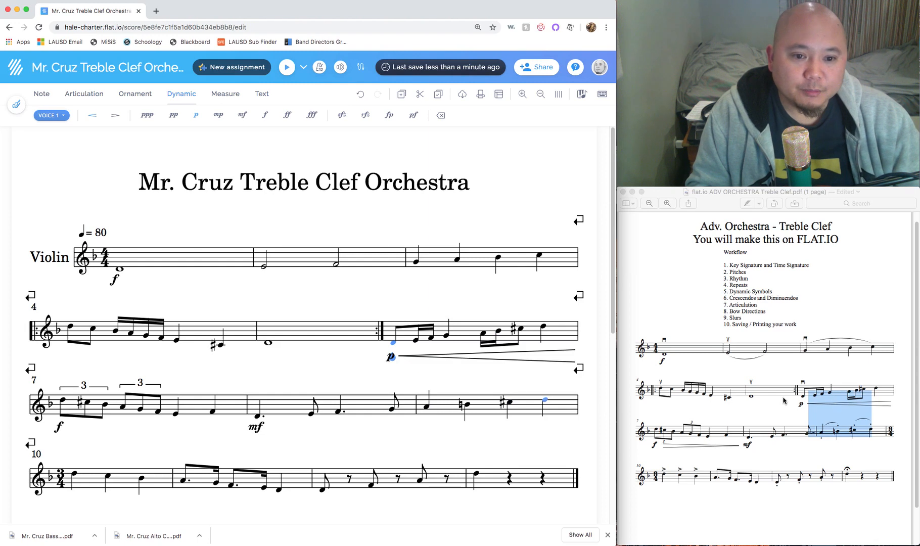
left_click(542, 479)
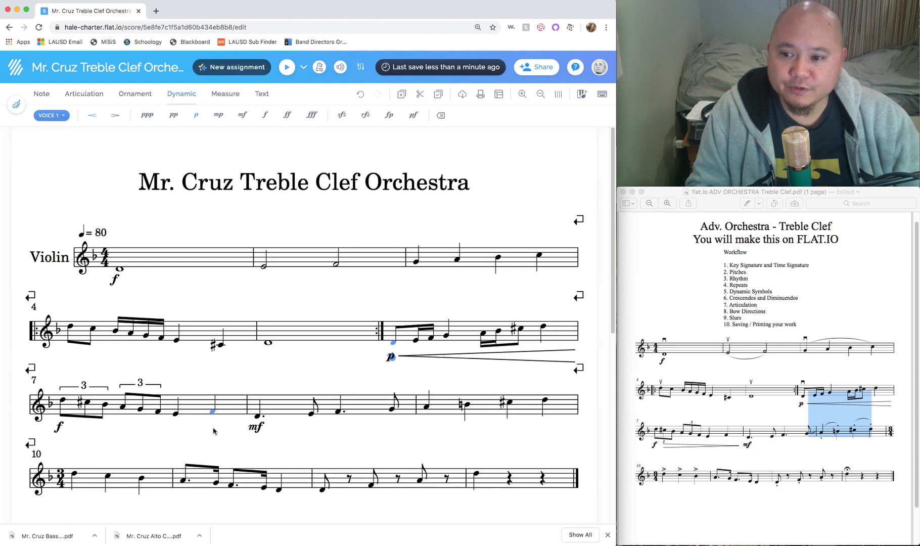
left_click(392, 358)
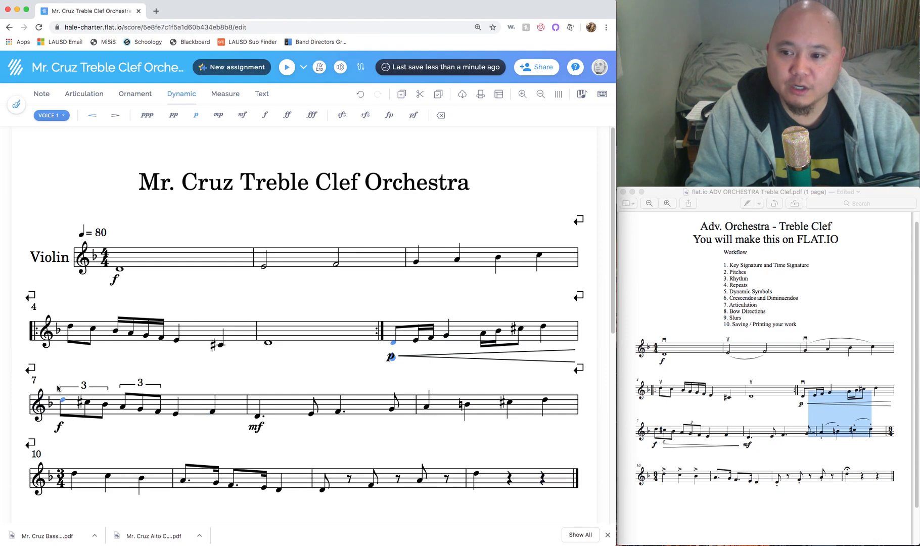
Add a diminuendo hairpin across measure 7 starting from its first note, and try adjusting its end and start points
left_click(62, 401)
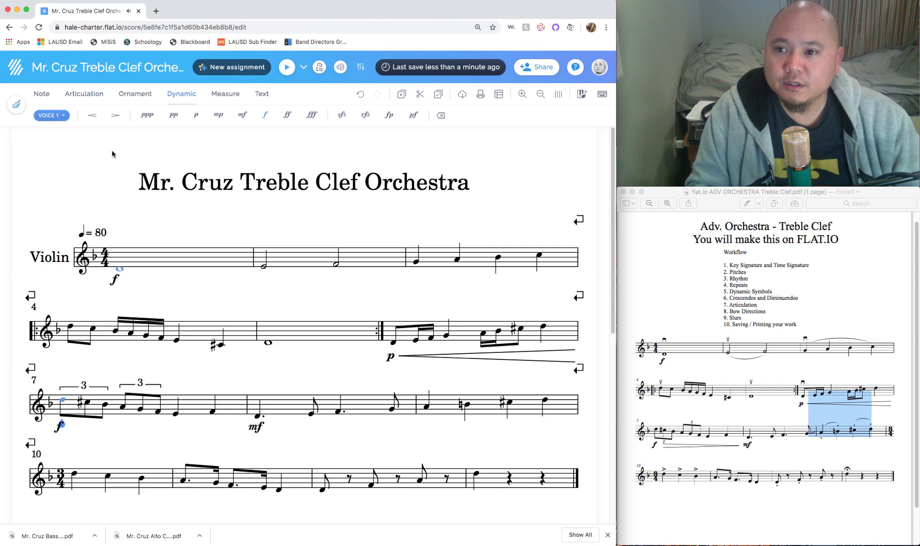
left_click(115, 116)
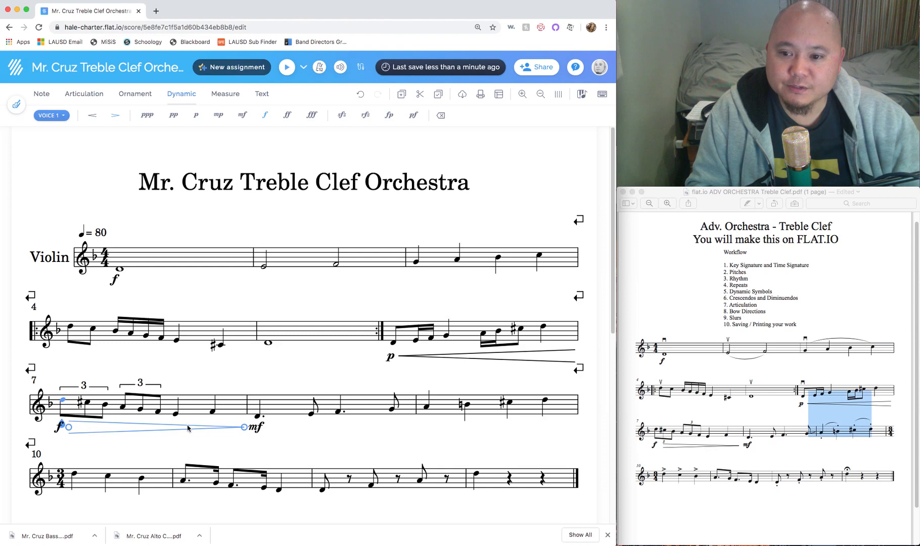
mouse_move(243, 430)
left_mouse_down()
mouse_move(184, 429)
mouse_move(235, 429)
left_mouse_up()
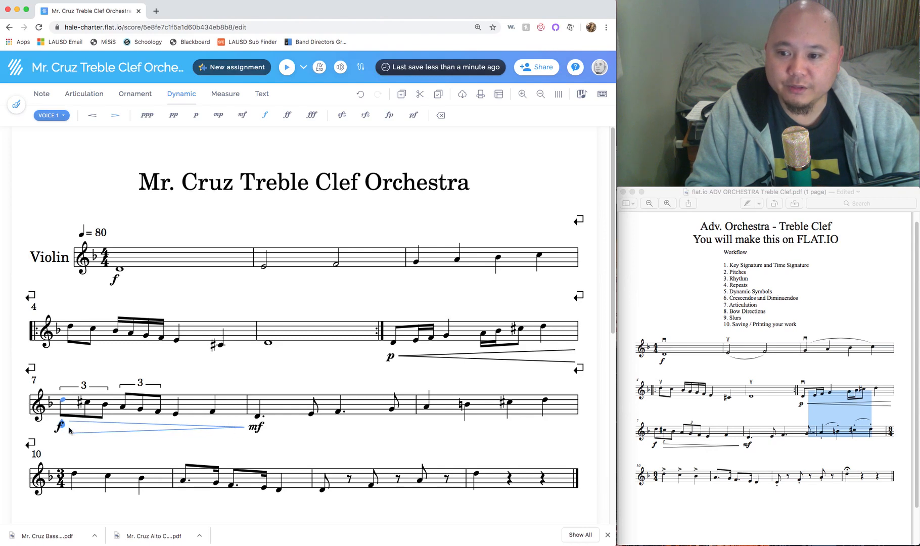
mouse_move(70, 430)
left_mouse_down()
mouse_move(102, 429)
mouse_move(61, 428)
left_mouse_up()
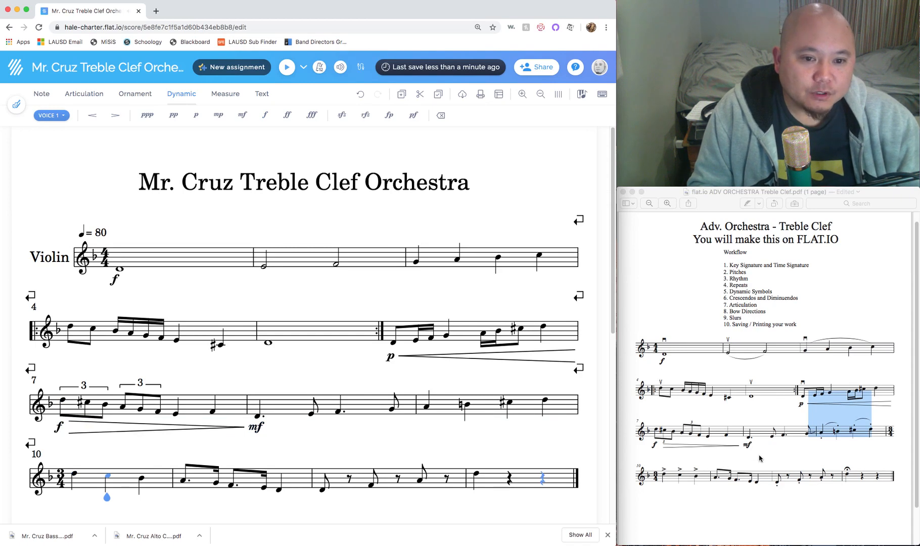
Mark the Articulation item in the reference workflow and display the score editor's articulation tools
left_click(754, 306)
left_click_drag(757, 305, 724, 306)
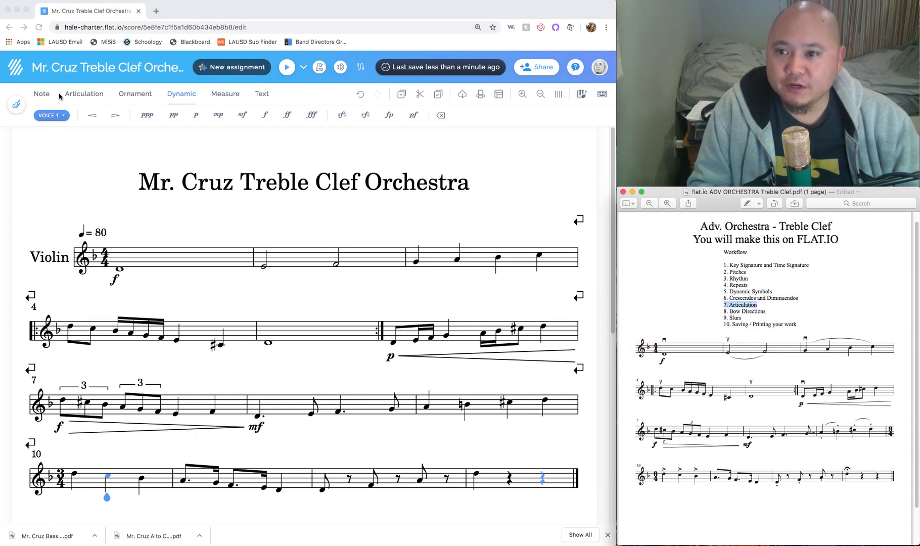
left_click(91, 149)
left_click(84, 95)
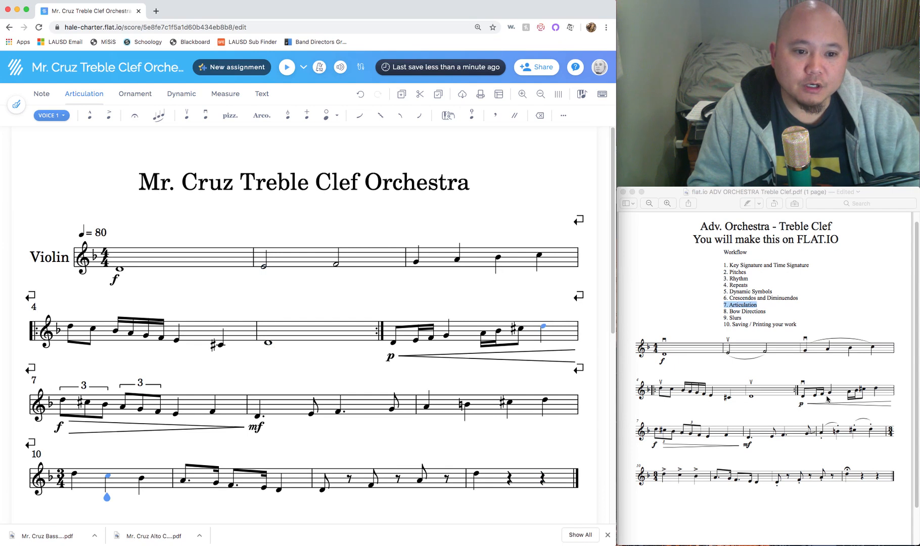
Add a staccato to each of the four quarter notes in measure 9
left_click(830, 438)
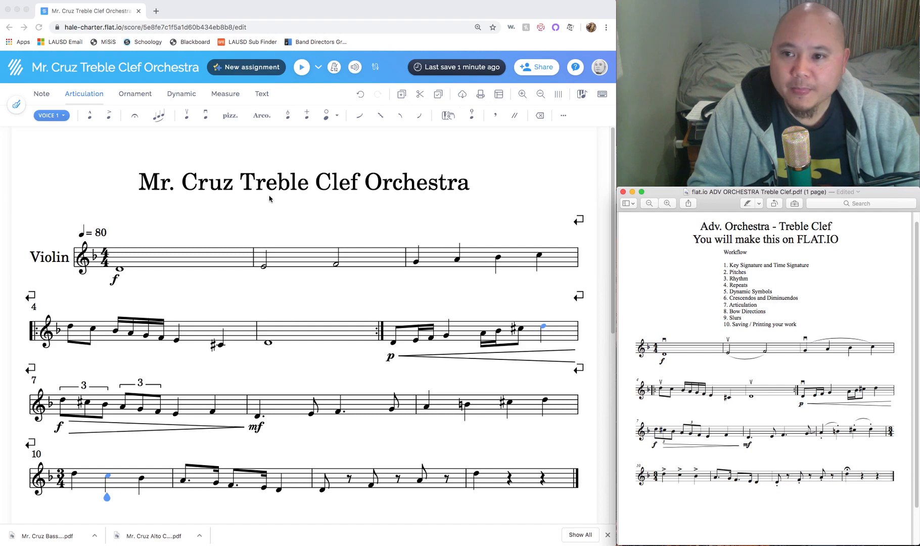
left_click(379, 424)
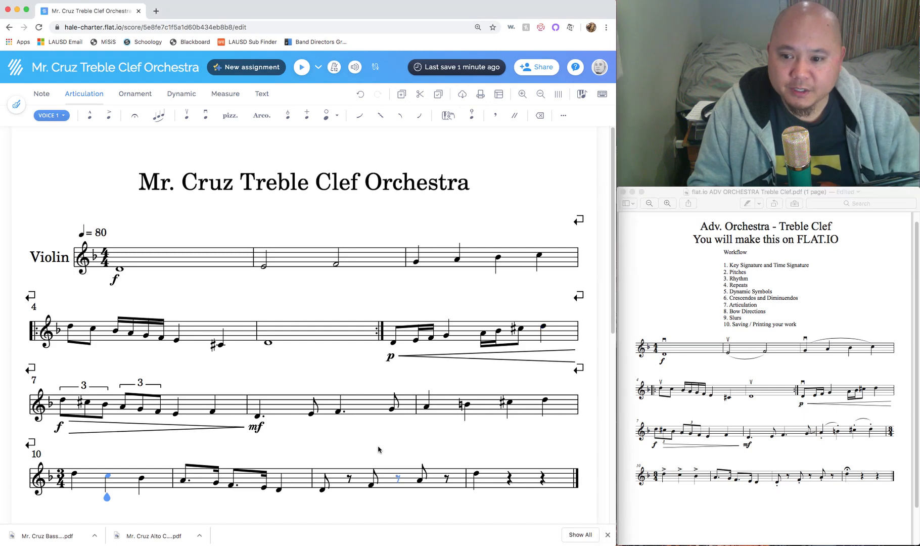
key("Left")
key("Left")
key("Left")
key("Left")
key("Left")
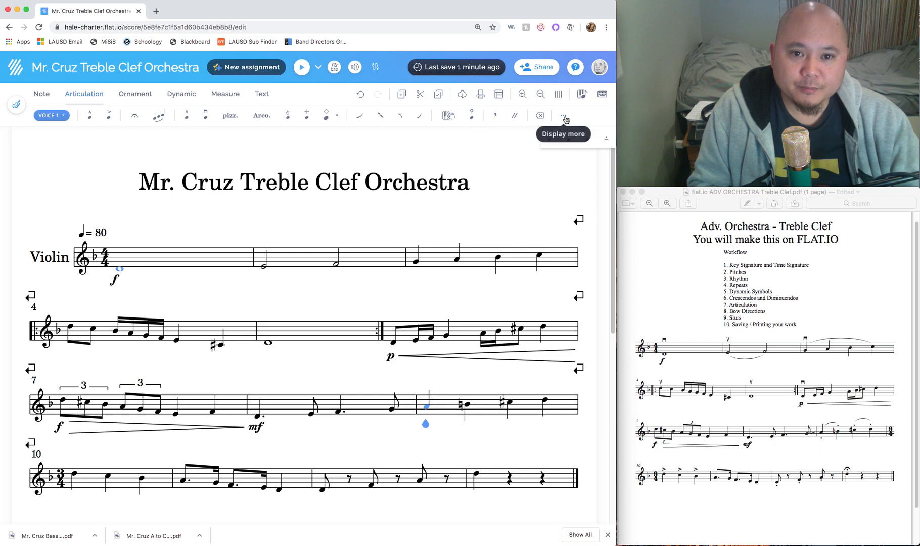
left_click(564, 116)
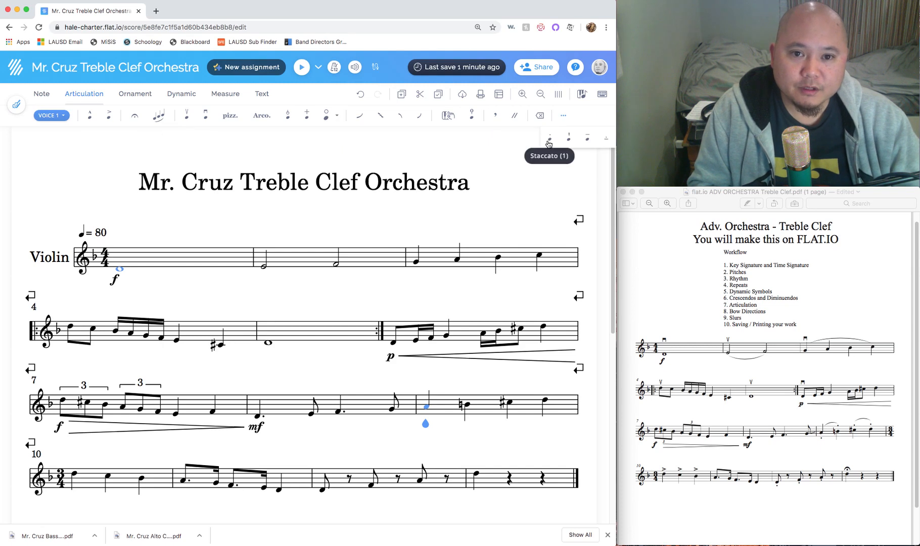
left_click(550, 143)
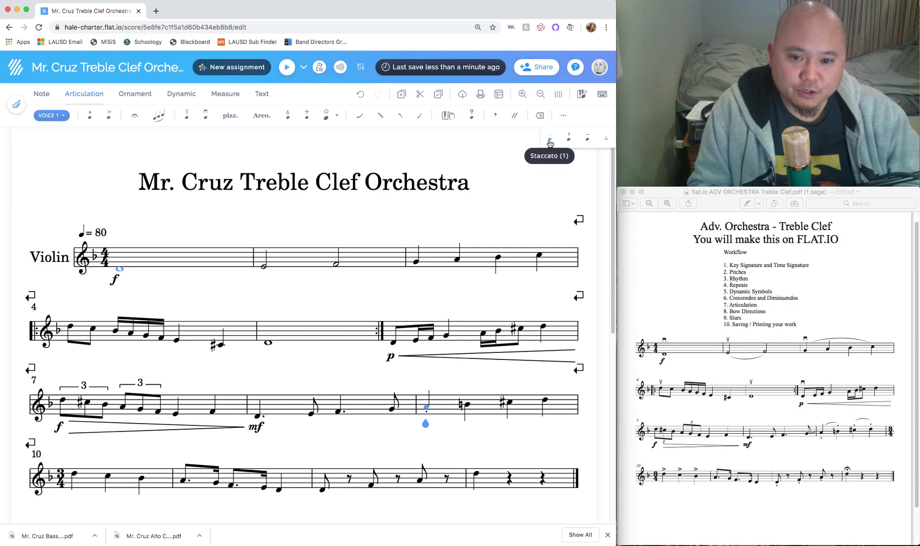
key("Right")
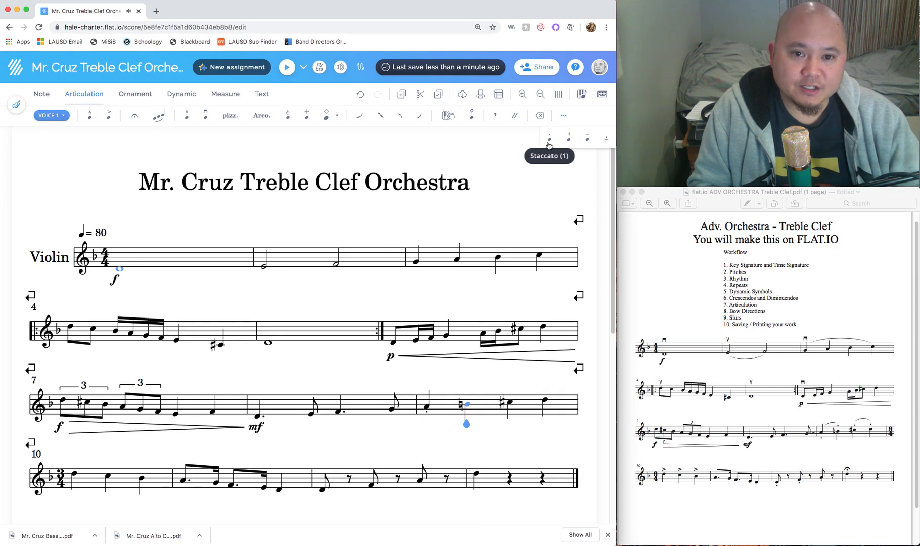
left_click(549, 139)
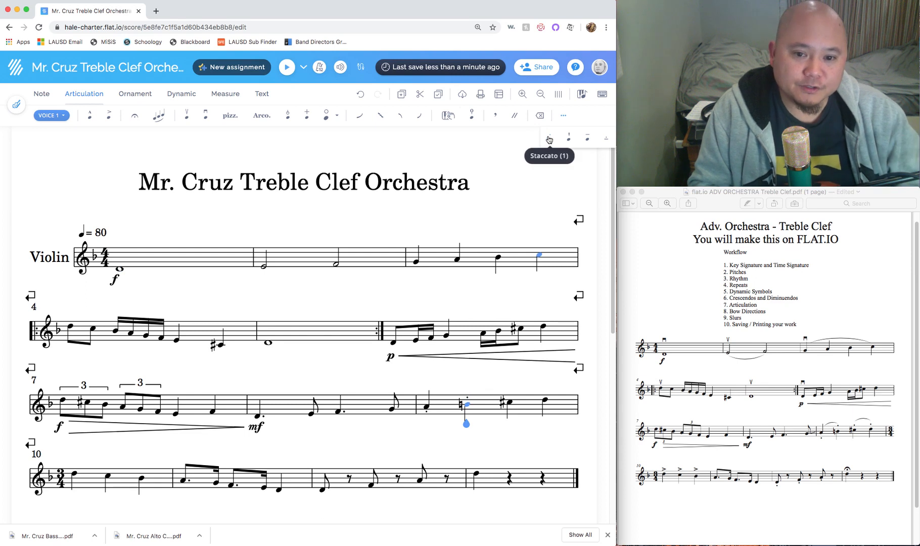
key("Right")
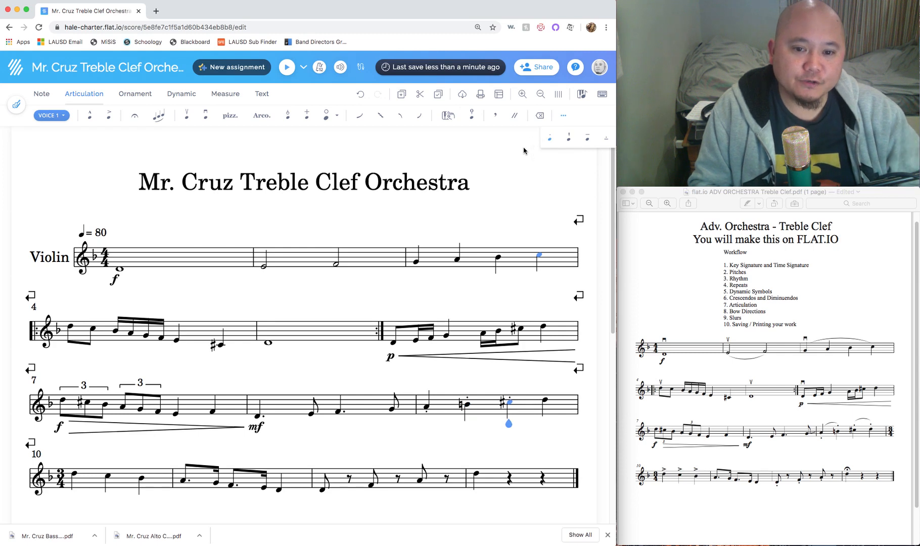
key("Right")
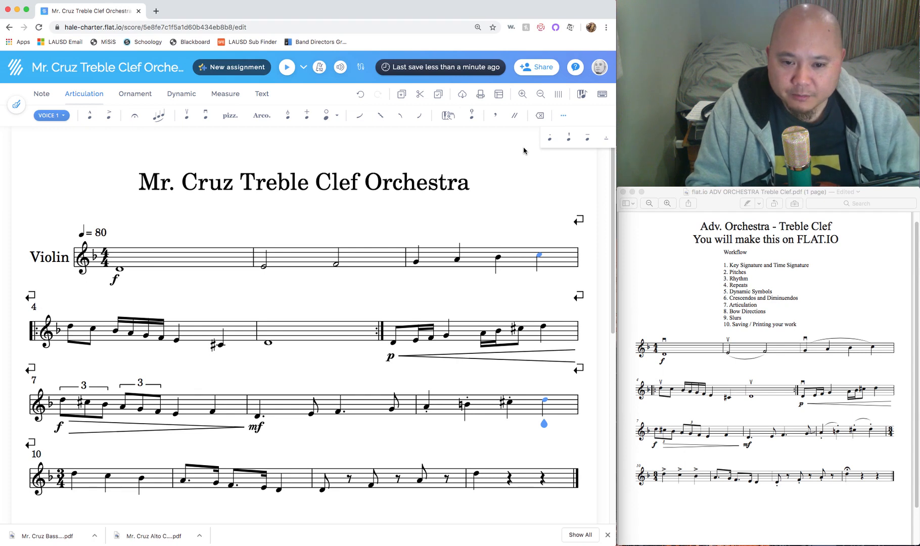
Add staccatos to the three eighth notes D, F and A in measure 12
scroll(523, 150, "down", 5)
scroll(544, 192, "up", 4)
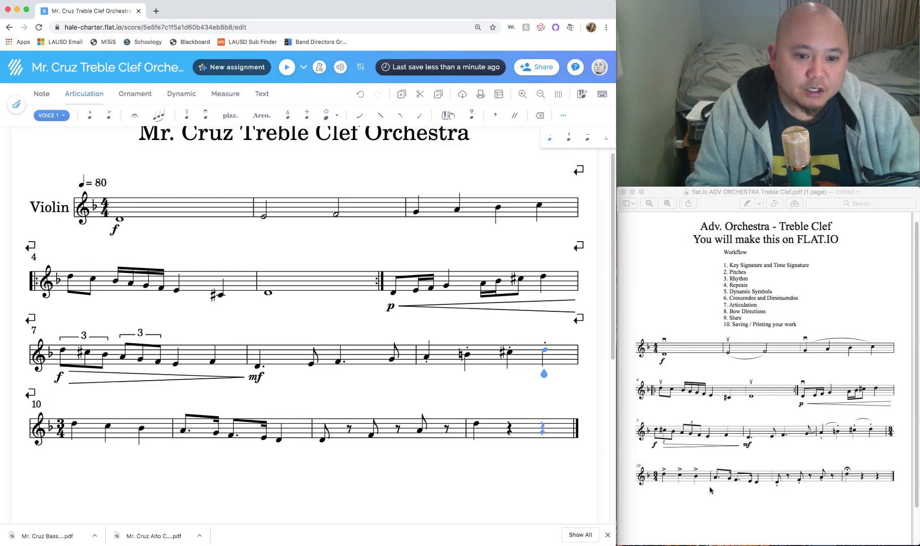
left_click(322, 443)
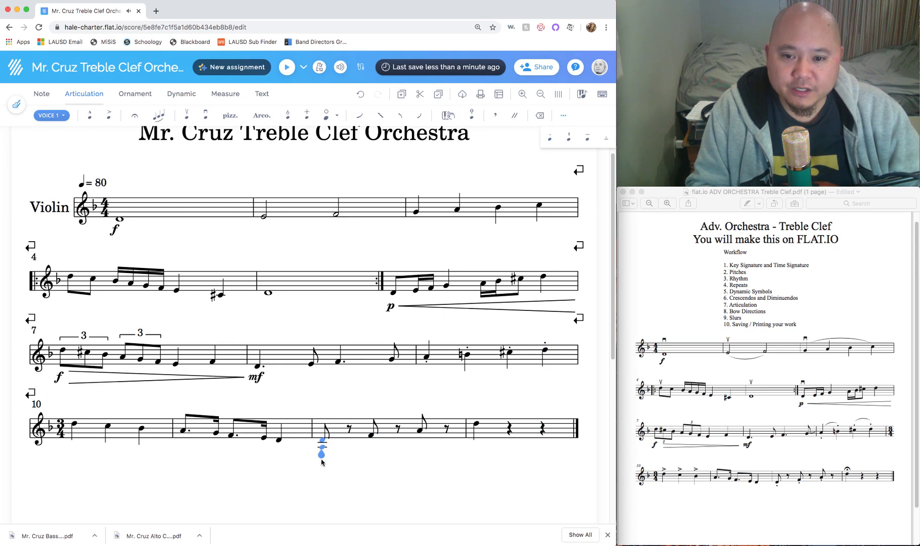
left_click(549, 139)
left_click(371, 443)
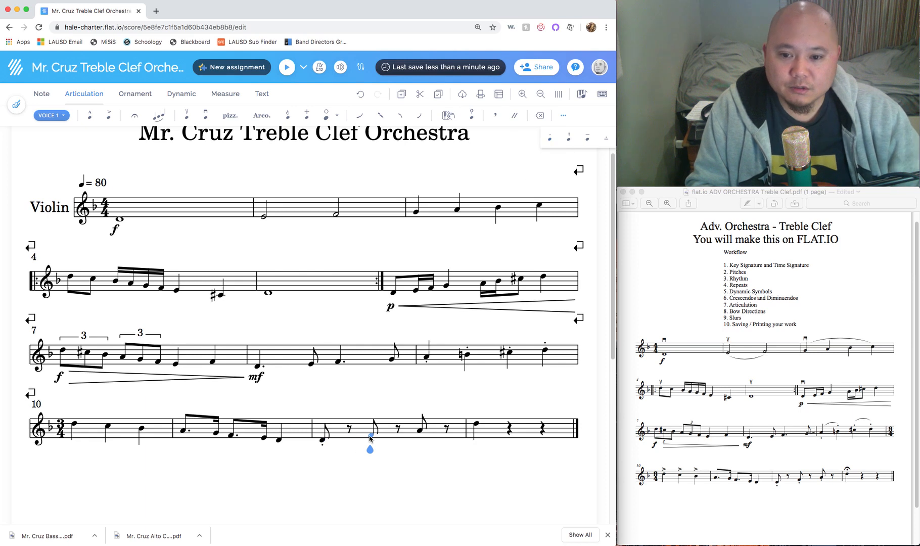
key("1")
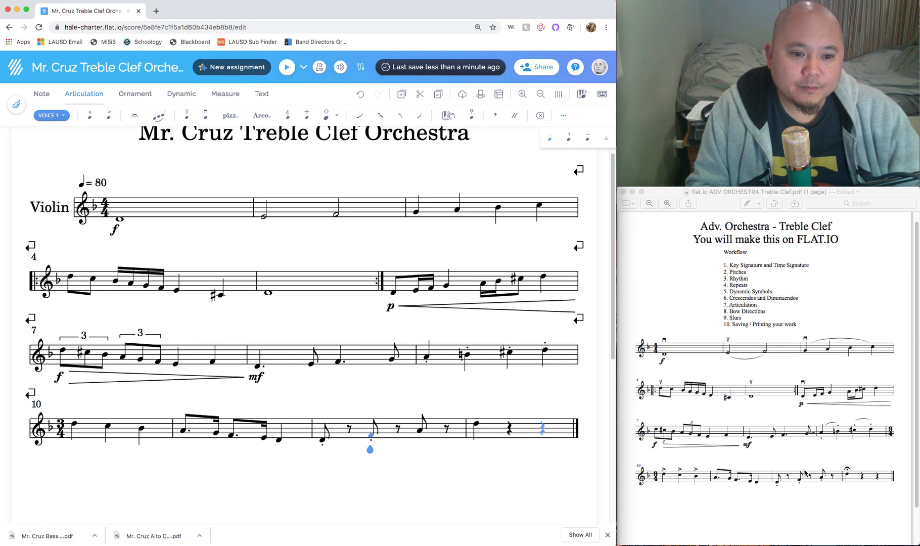
left_click(423, 450)
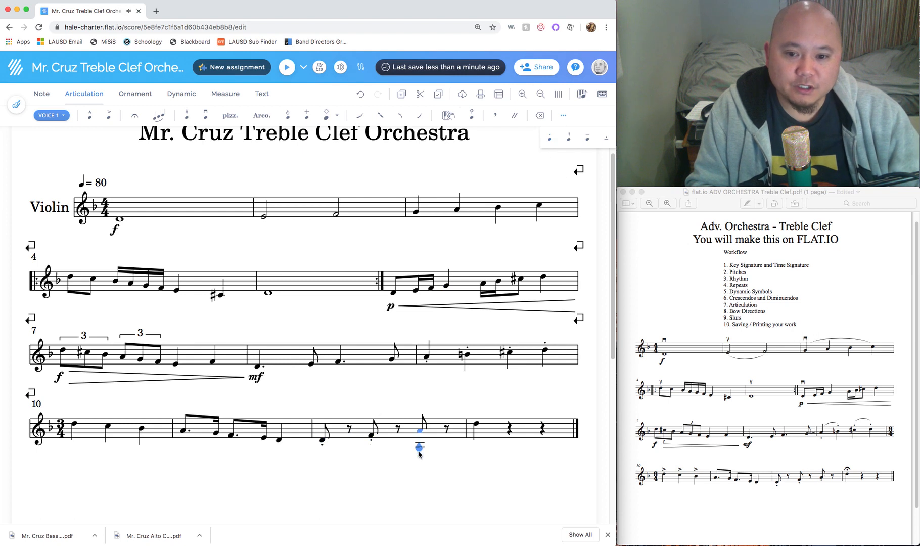
left_click(539, 205)
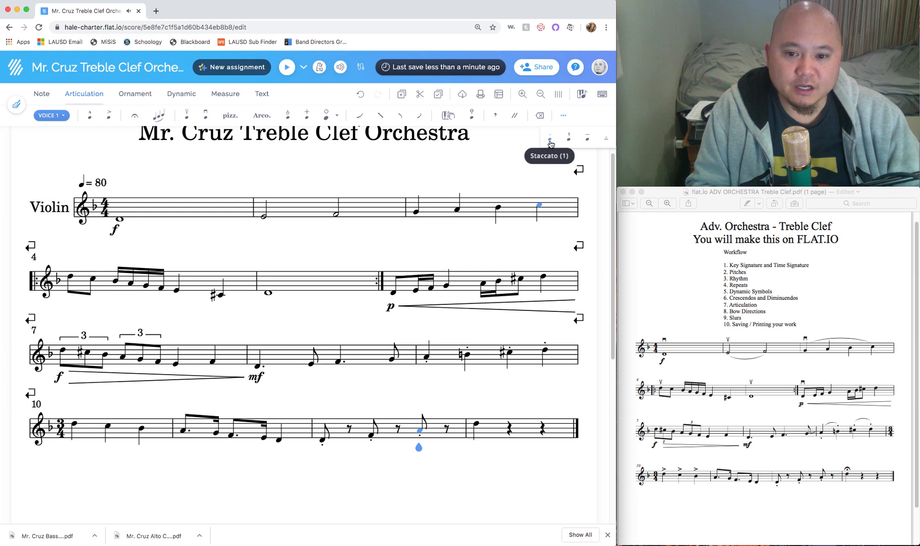
Add an accent to each of the three quarter notes in measure 10, matching the reference sheet
left_click(476, 424)
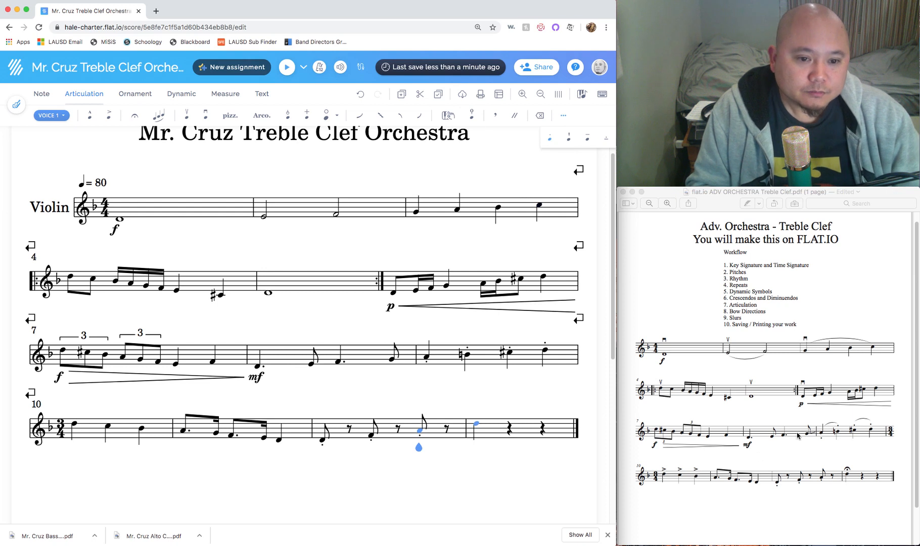
left_click(141, 450)
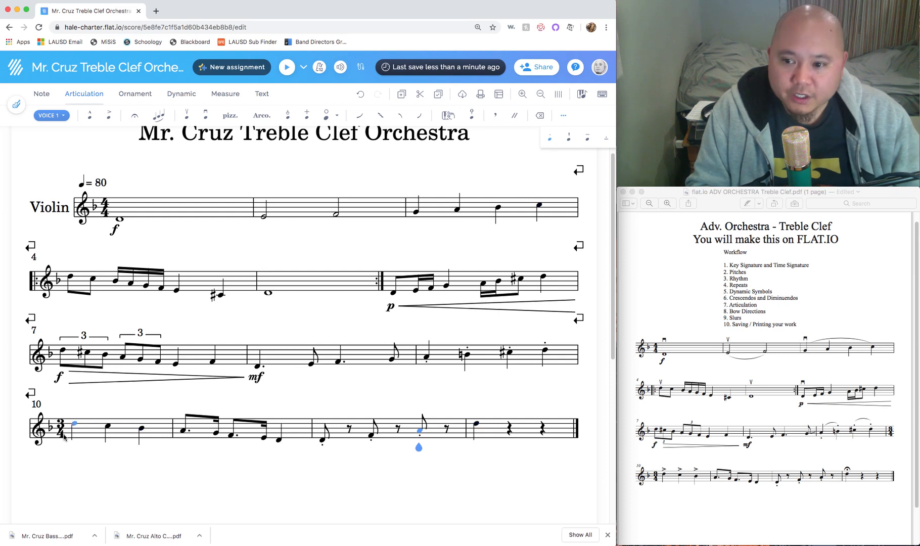
left_click(680, 483)
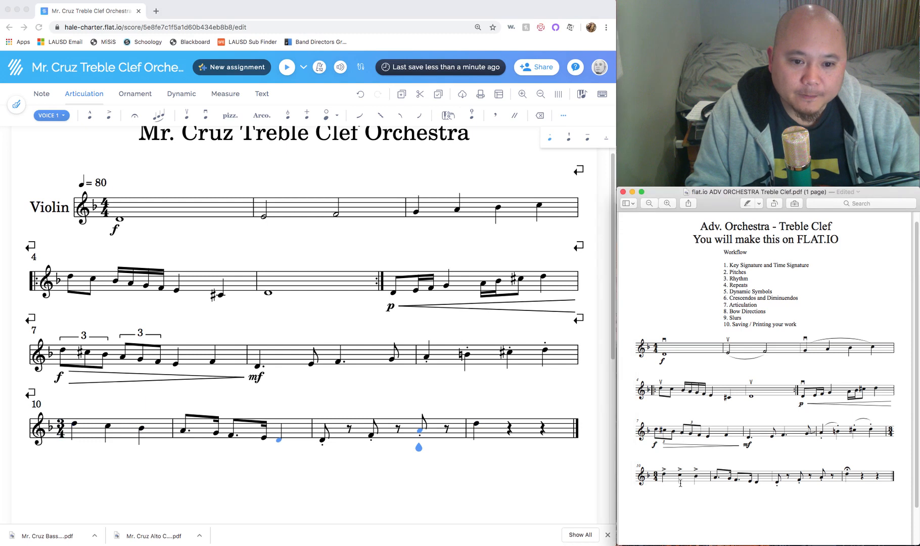
left_click(697, 484)
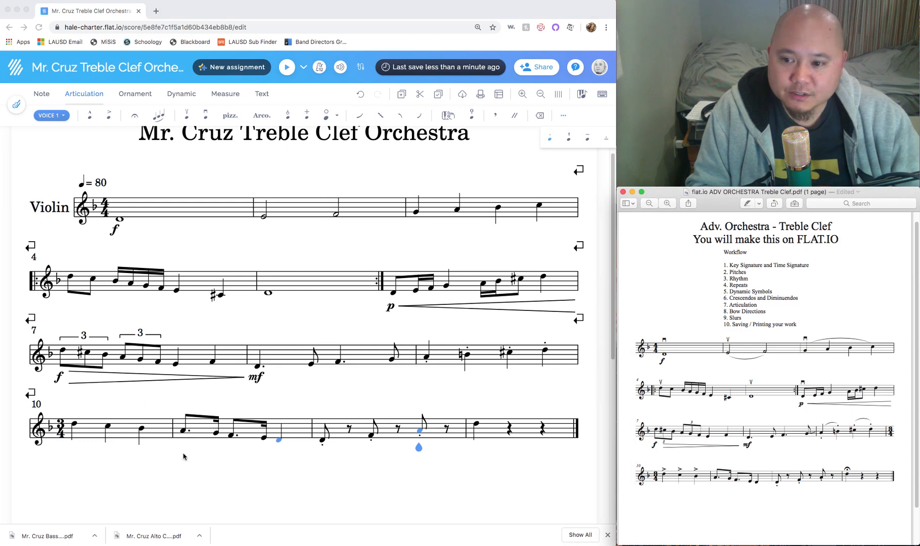
left_click(73, 424)
left_click(73, 423)
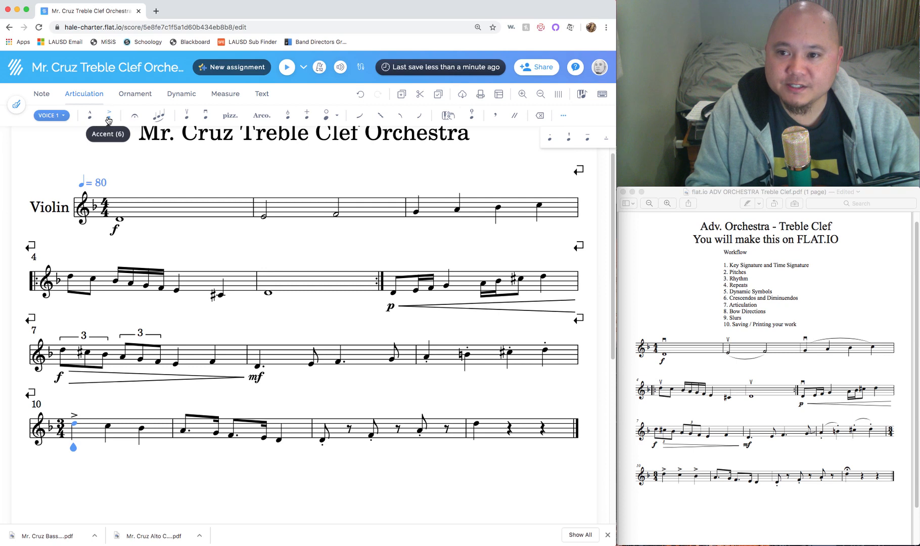
left_click(108, 428)
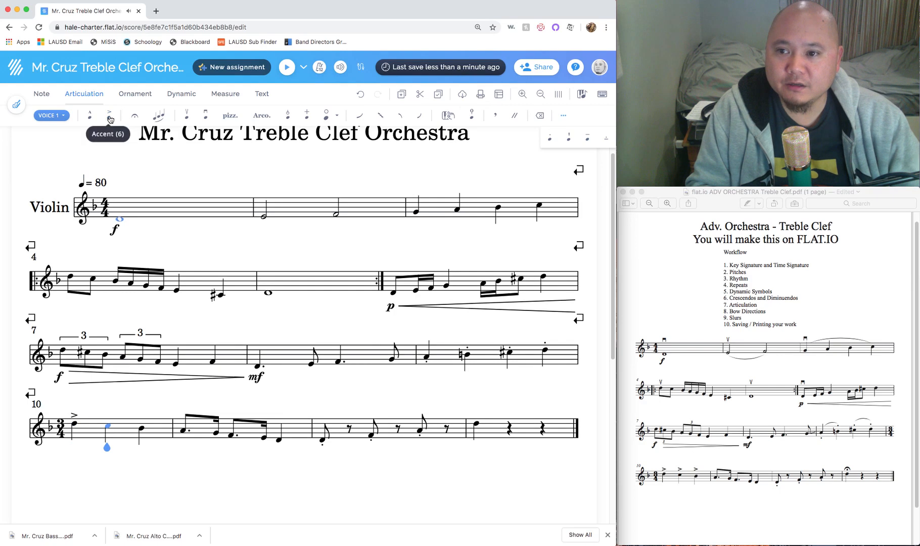
left_click(109, 116)
left_click(141, 429)
key("6")
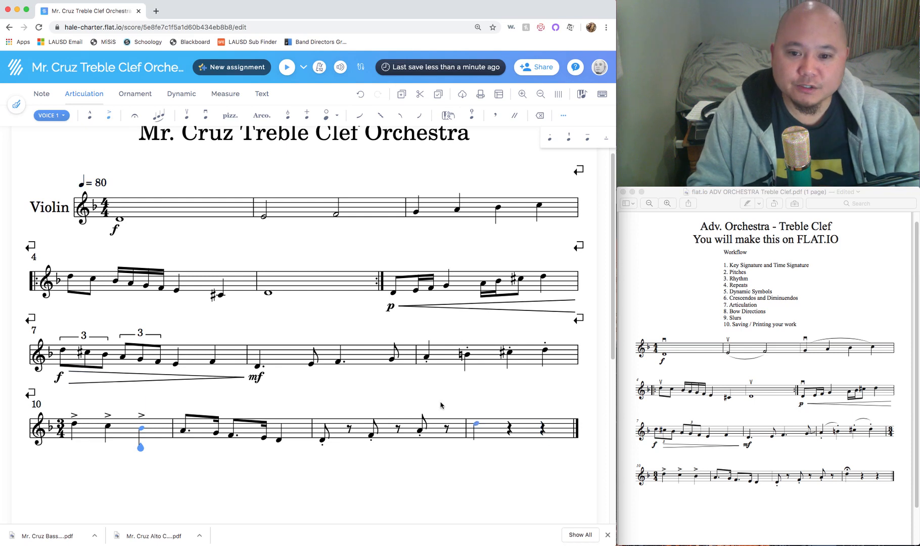
Place a fermata over the first quarter note D of measure 13, following the reference sheet
left_click(478, 426)
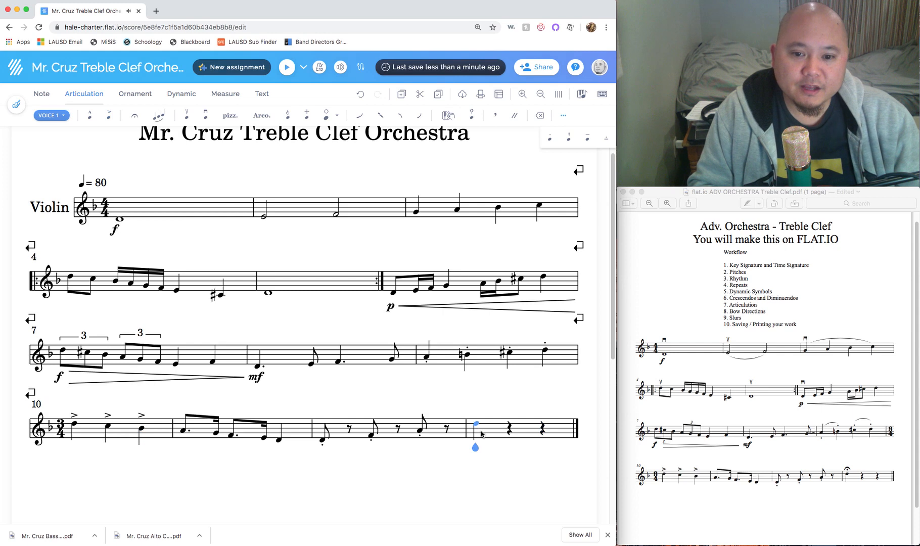
left_click(848, 474)
left_click(467, 456)
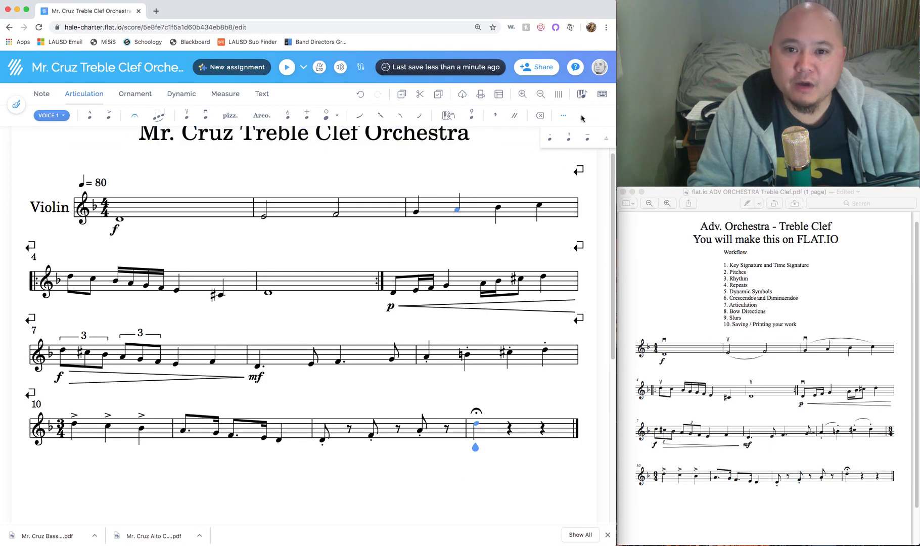
key("Right")
key("Right")
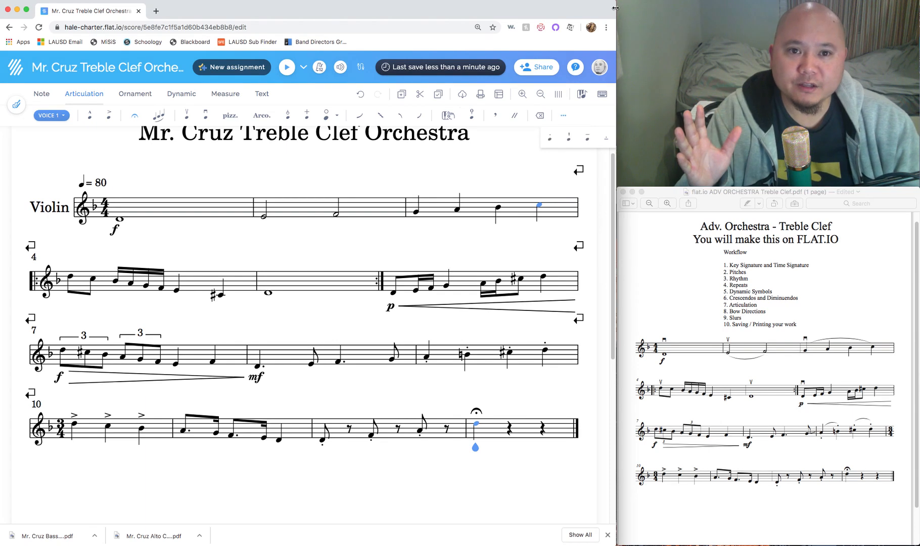
mouse_move(616, 13)
left_mouse_down()
mouse_move(796, 17)
mouse_move(615, 17)
left_mouse_up()
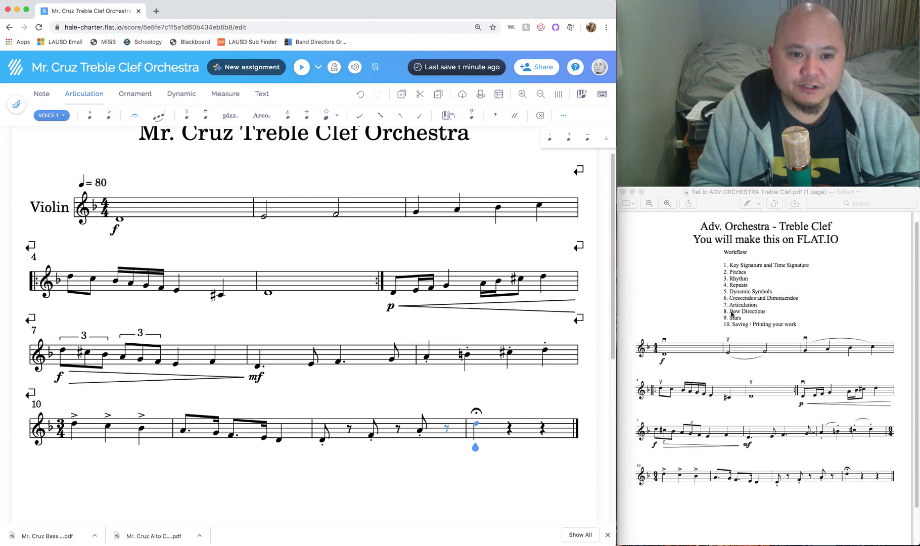
Add a down bow to the whole note D in measure 1, matching the reference sheet
left_click(367, 231)
scroll(366, 231, "up", 2)
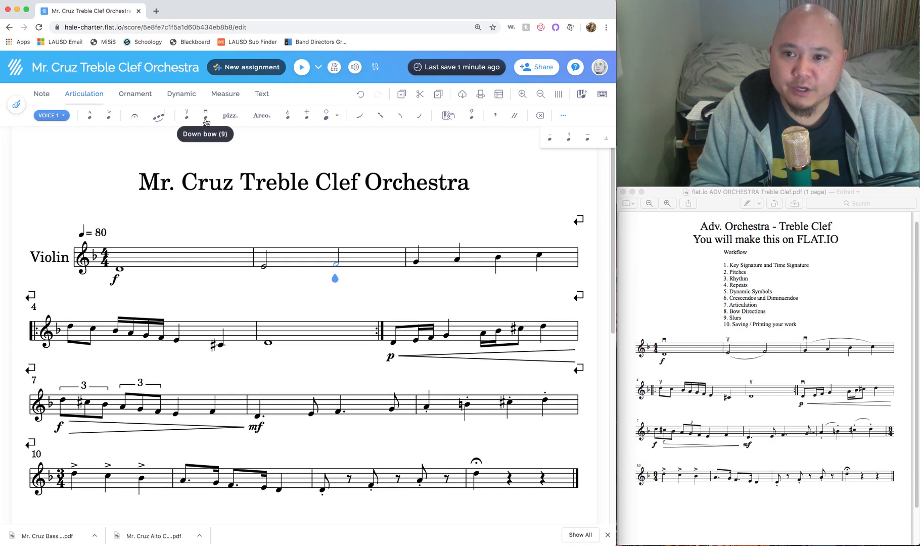
left_click(664, 358)
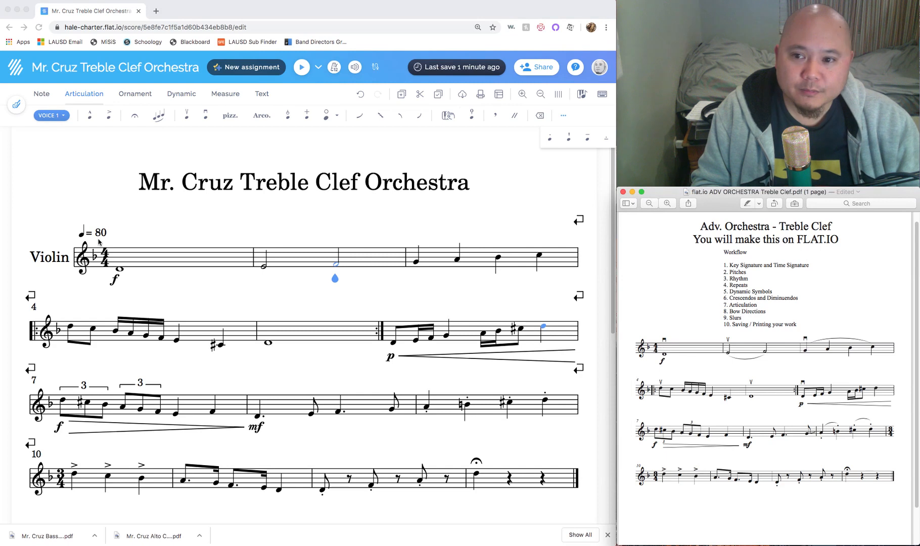
left_click(117, 281)
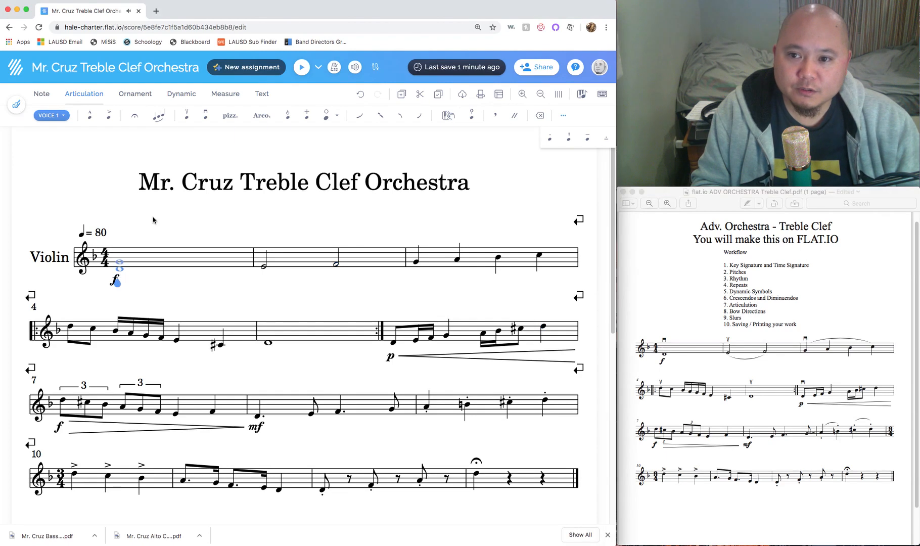
left_click(207, 118)
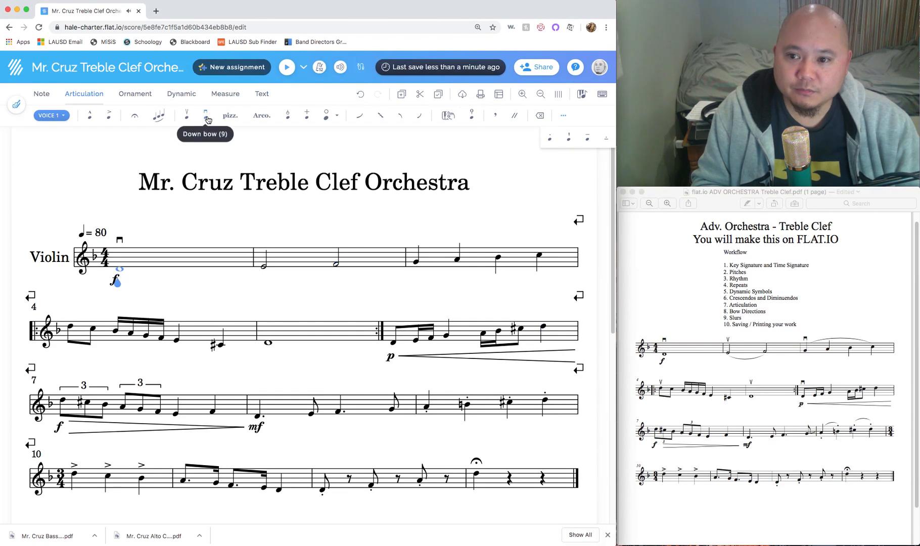
Add an up bow to the first half note of measure 2 and a down bow to the first quarter note of measure 3
left_click(729, 356)
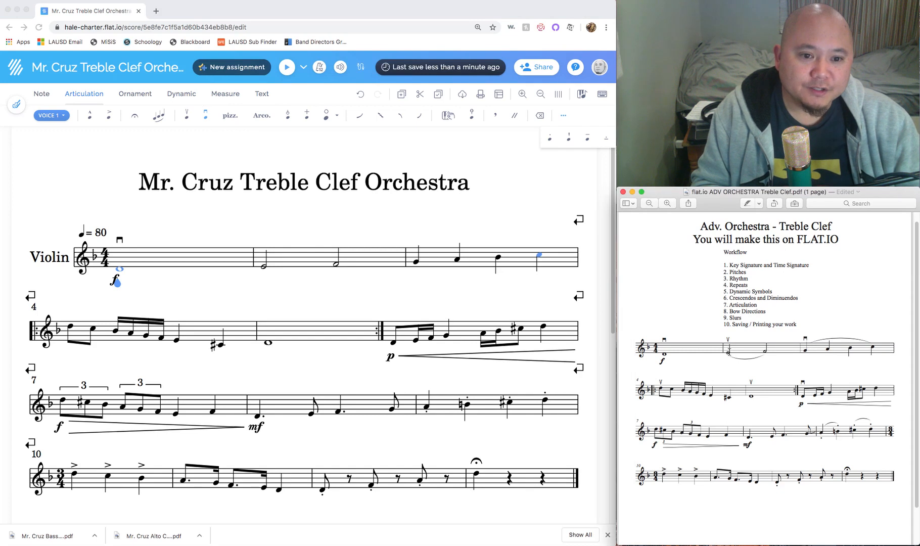
left_click(264, 268)
key("shift+Right")
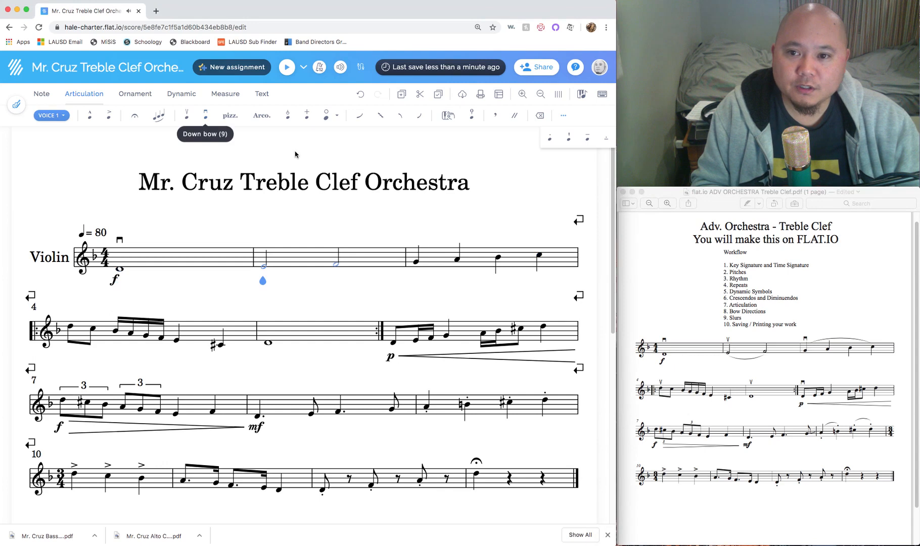
left_click(185, 118)
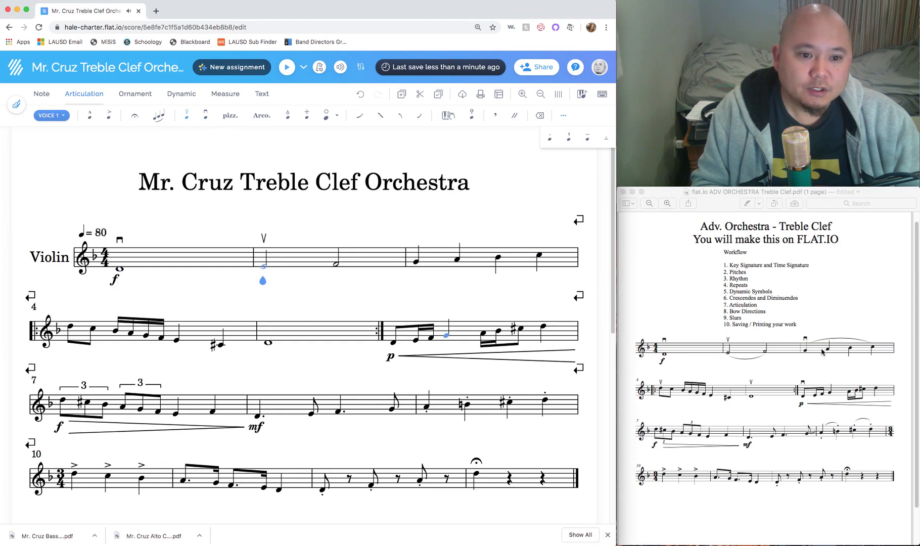
left_click(806, 351)
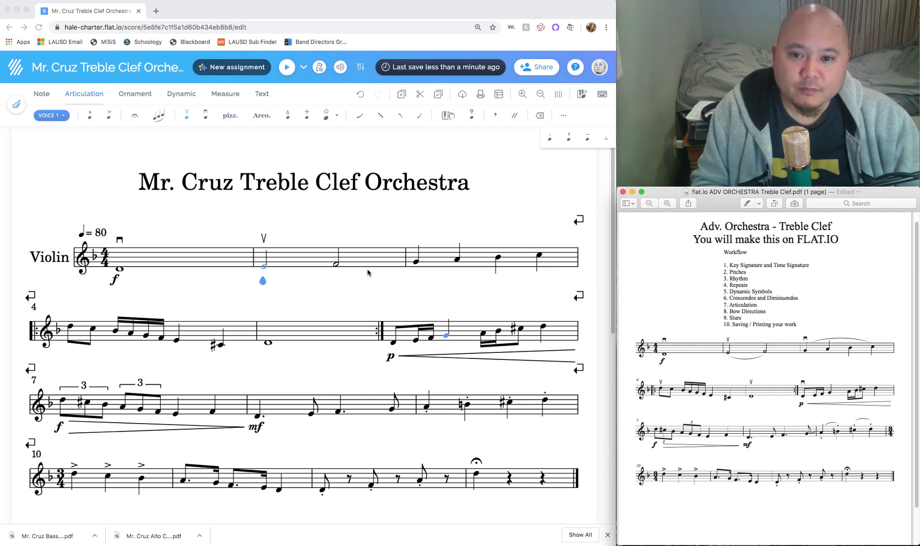
left_click(412, 262)
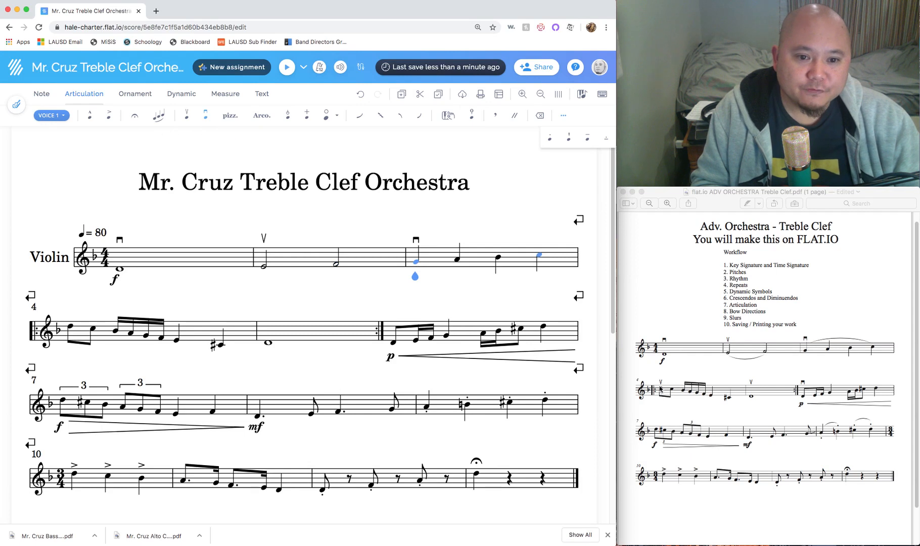
Add up bows to the first eighth note D of measure 4 and the whole note D in measure 5
left_click(69, 329)
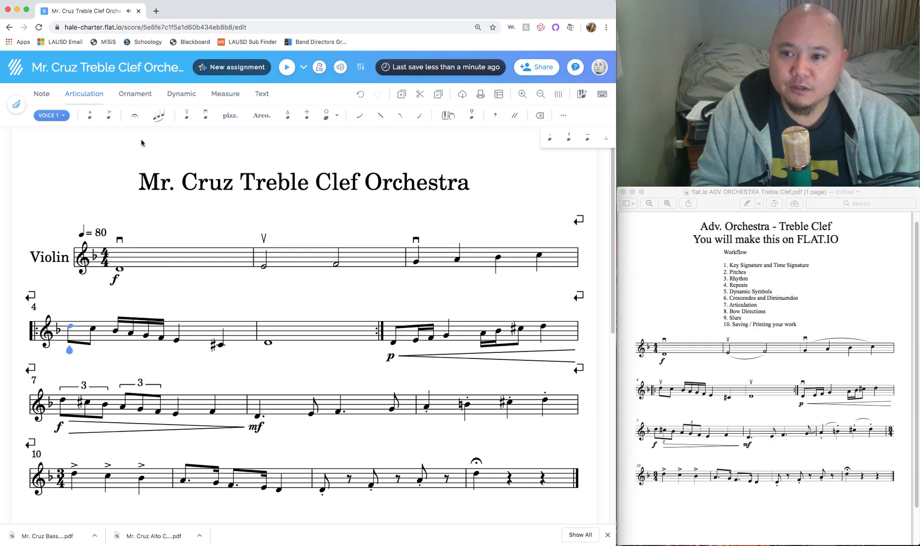
left_click(190, 111)
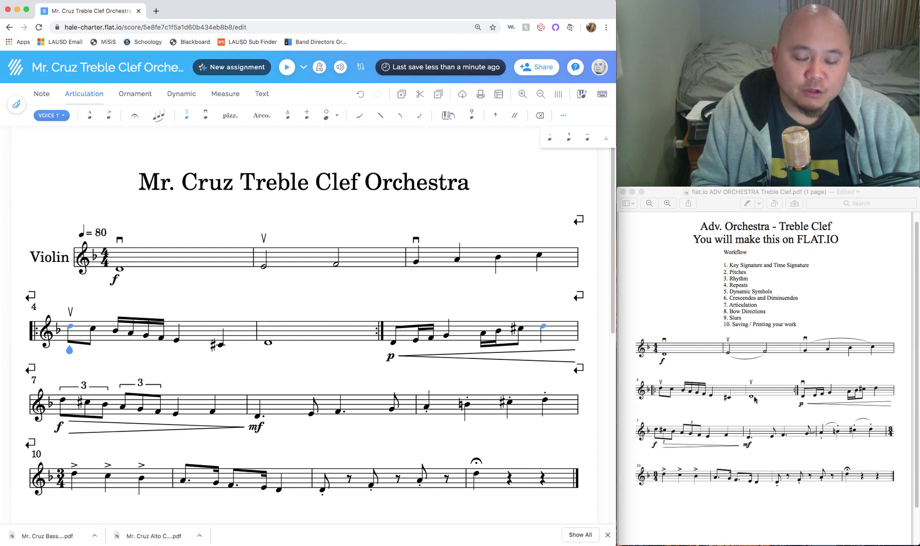
left_click(268, 343)
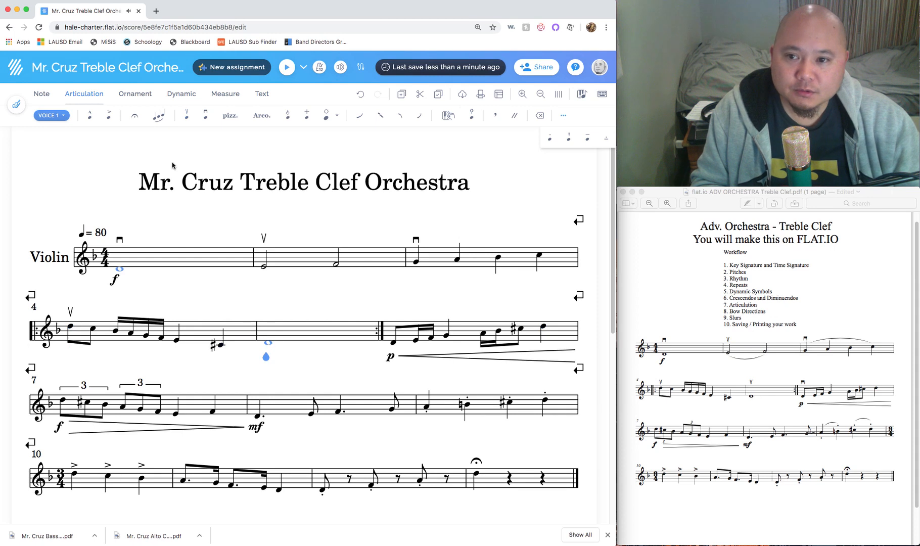
left_click(186, 115)
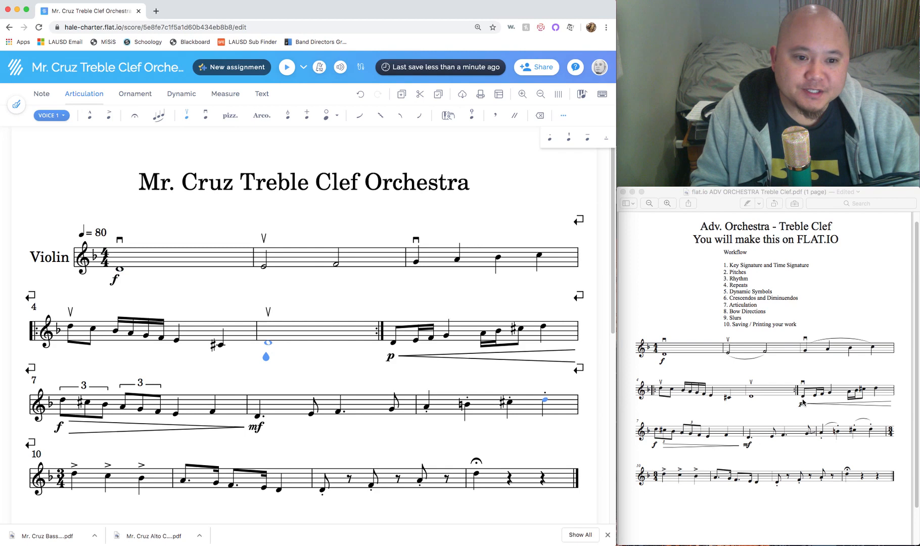
Add a down bow to the first note D of measure 6, following the reference sheet
left_click(774, 391)
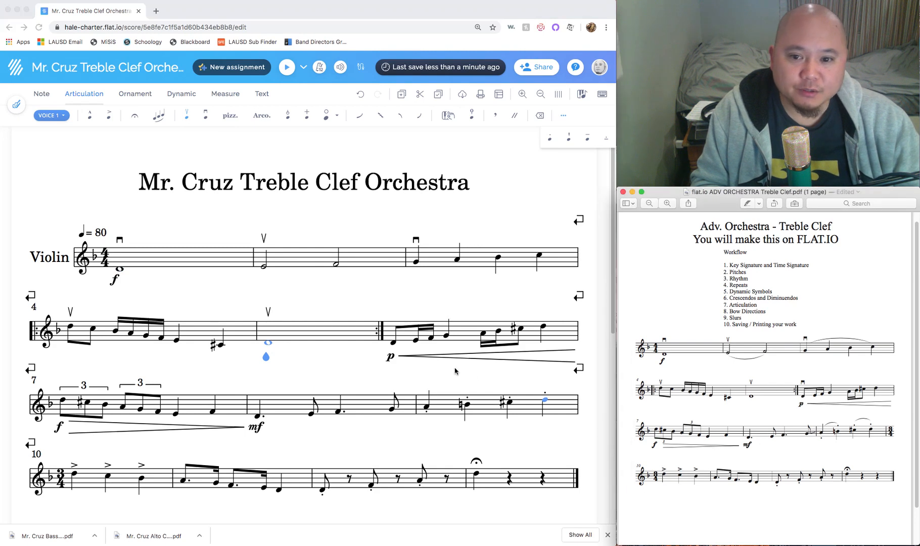
left_click(396, 346)
left_click(396, 346)
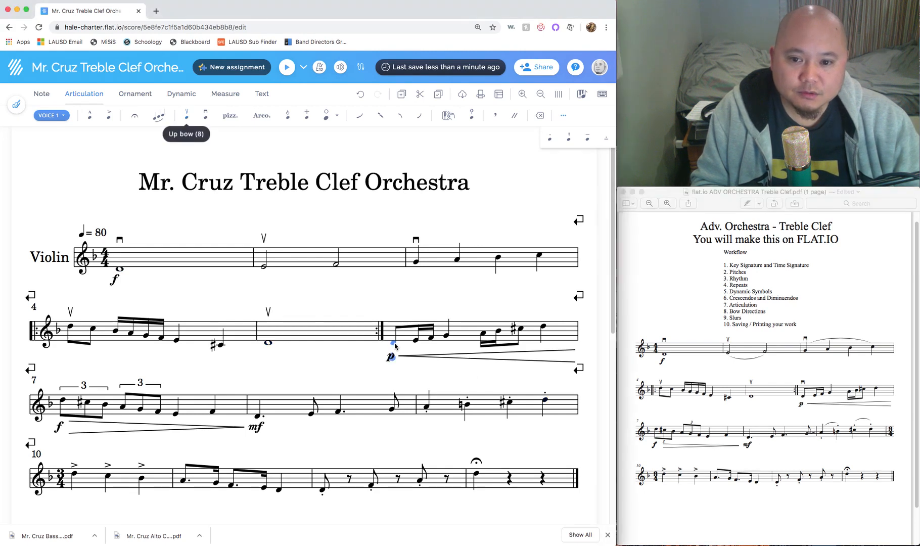
key("9")
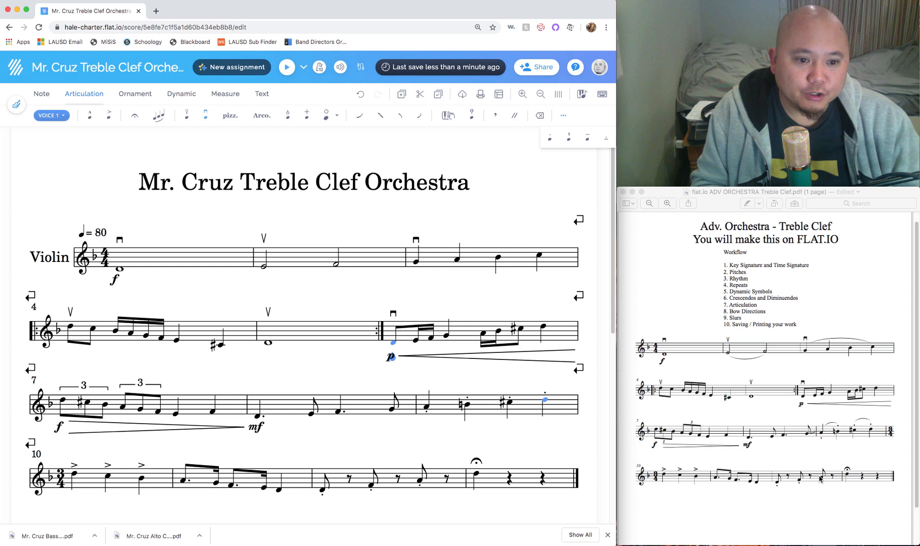
left_click(375, 388)
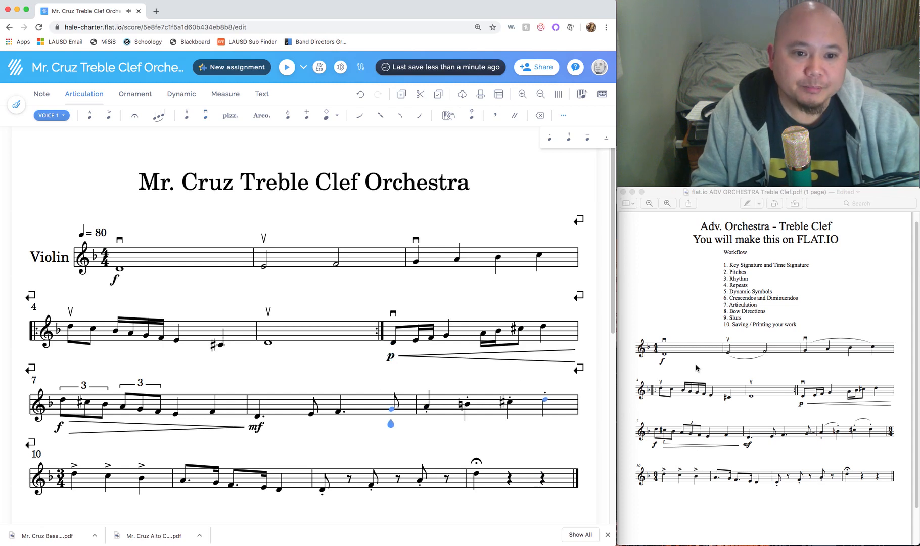
Slur the two half notes E and F in measure 2, as in the reference sheet
left_click(731, 319)
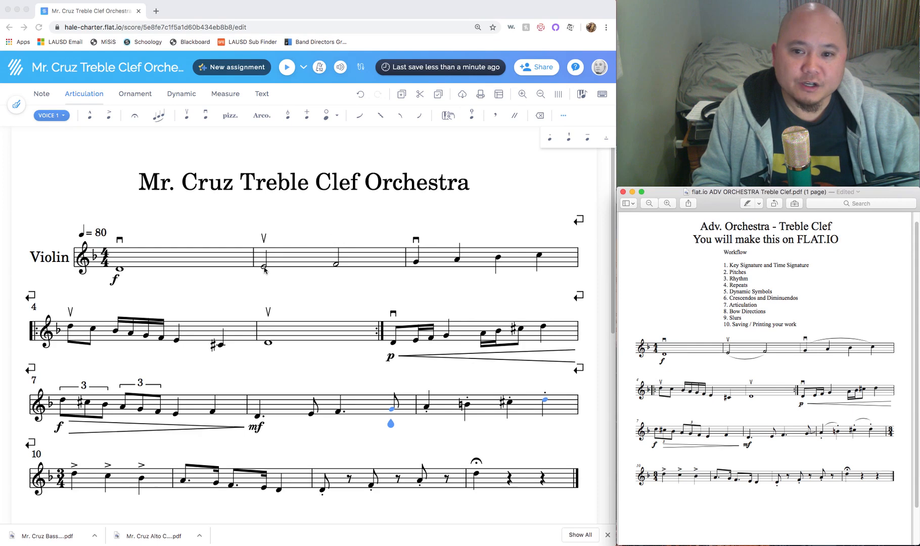
left_click(727, 356)
left_click(765, 351)
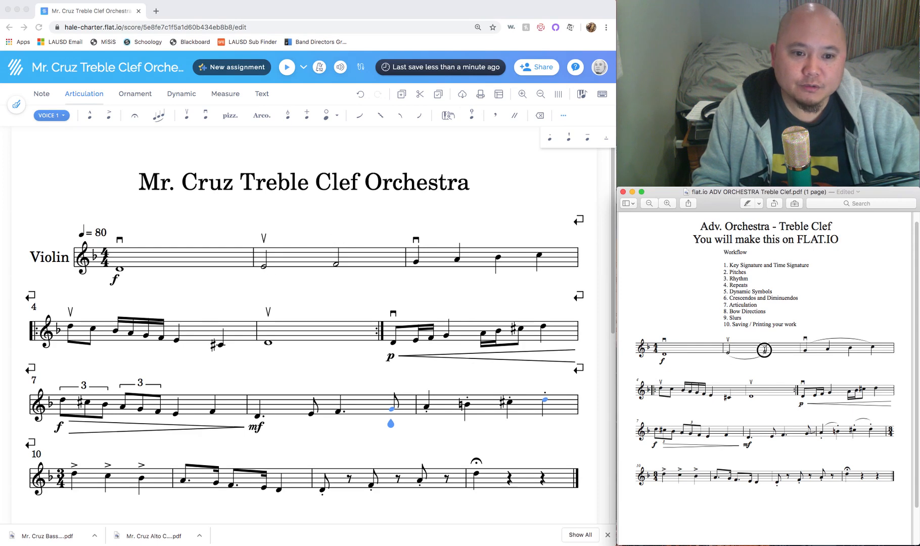
left_click(728, 351)
double_click(770, 351)
left_click(740, 360)
left_click(263, 267)
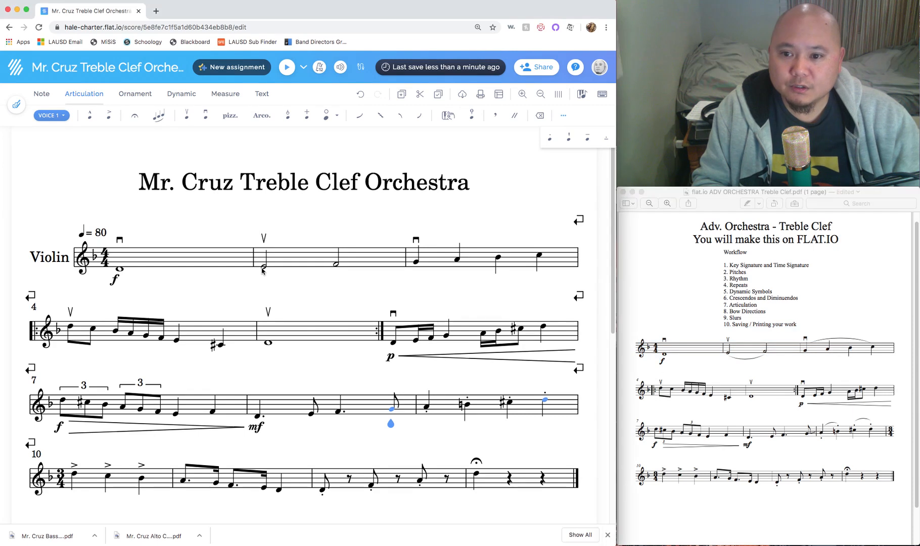
left_click(264, 269)
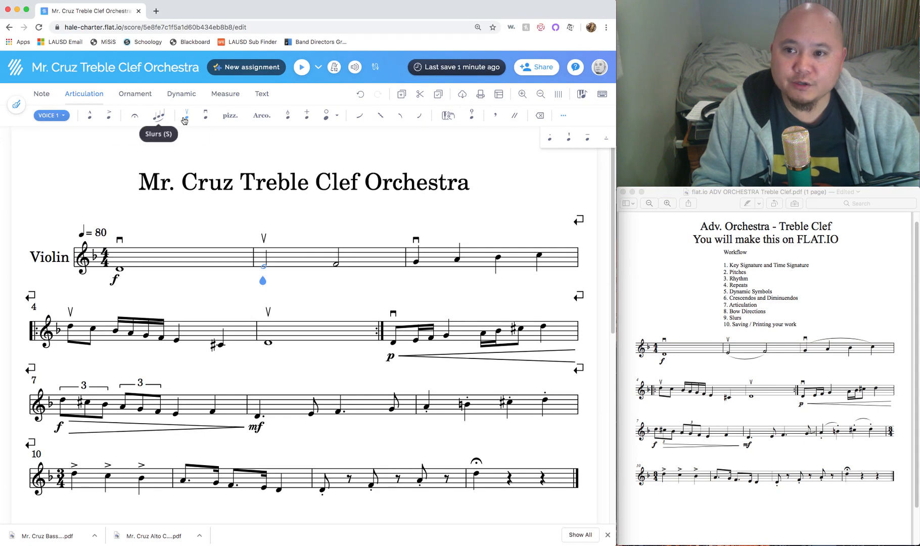
left_click(160, 118)
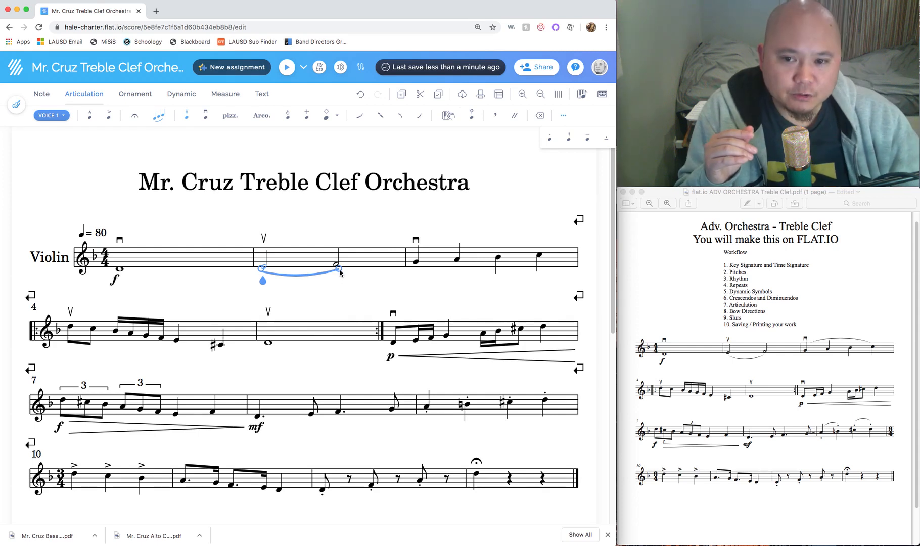
mouse_move(340, 273)
left_mouse_down()
mouse_move(499, 277)
mouse_move(419, 269)
mouse_move(530, 267)
mouse_move(372, 269)
mouse_move(549, 264)
mouse_move(267, 269)
mouse_move(338, 267)
left_mouse_up()
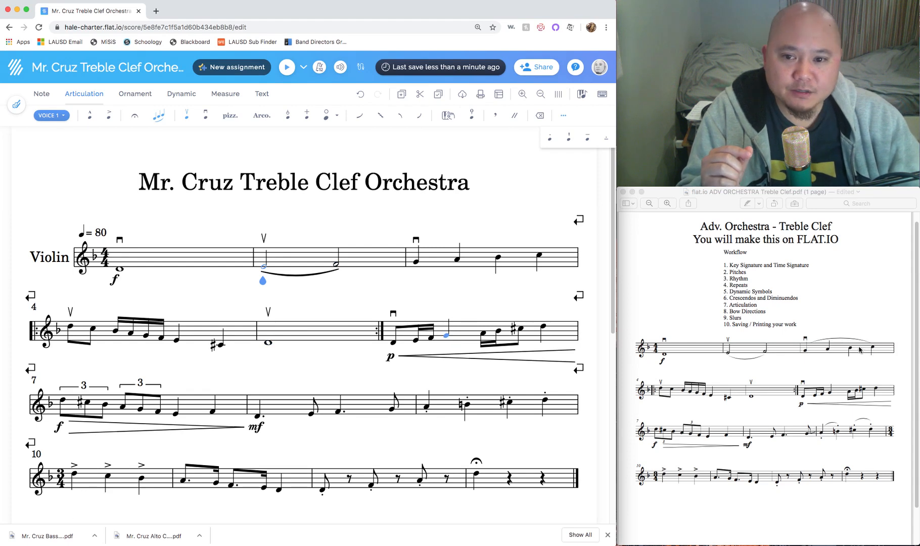
Slur all four quarter notes of measure 3, extending the slur from G to the final C
left_click(418, 263)
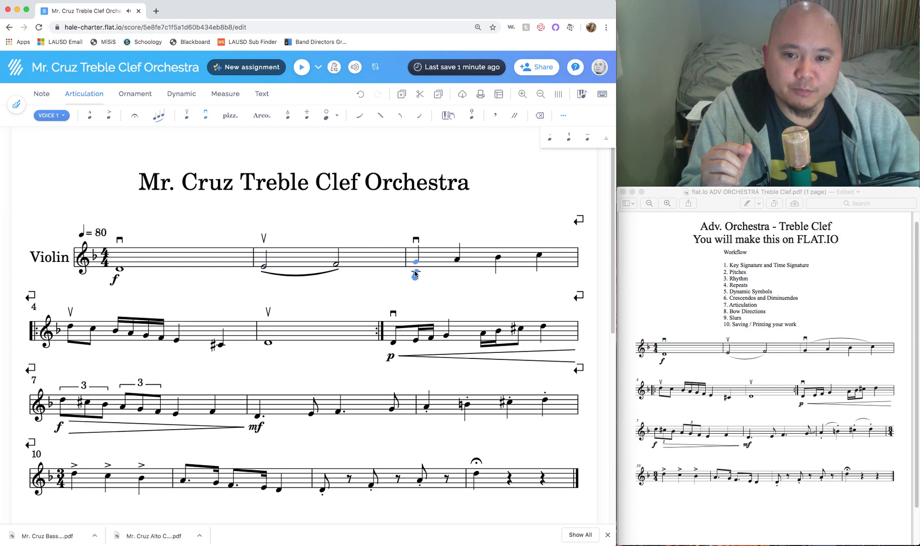
left_click(160, 118)
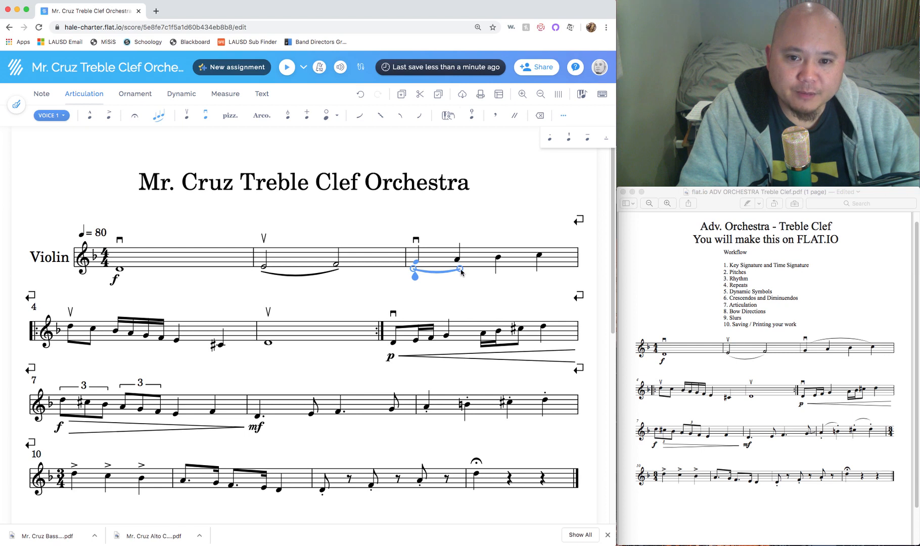
left_click_drag(461, 272, 552, 265)
left_click(538, 257)
left_click(472, 284)
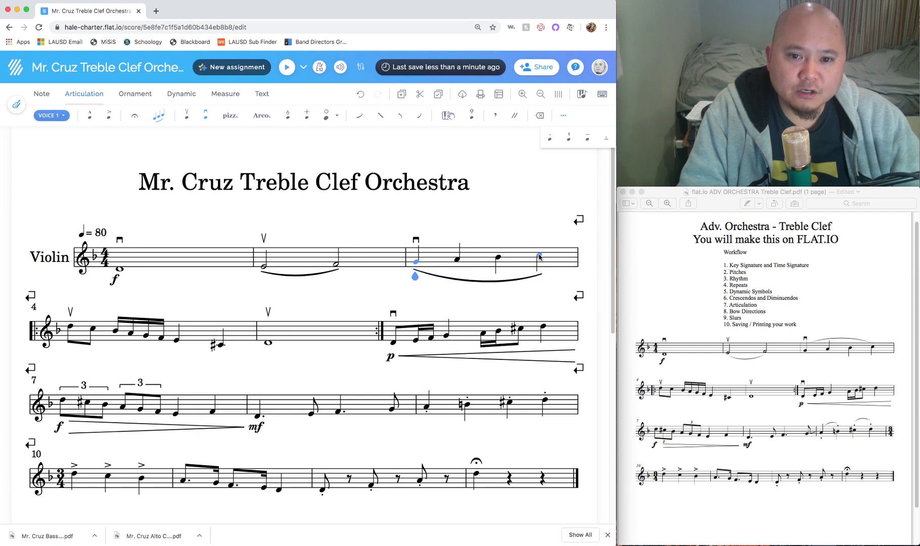
left_click(534, 269)
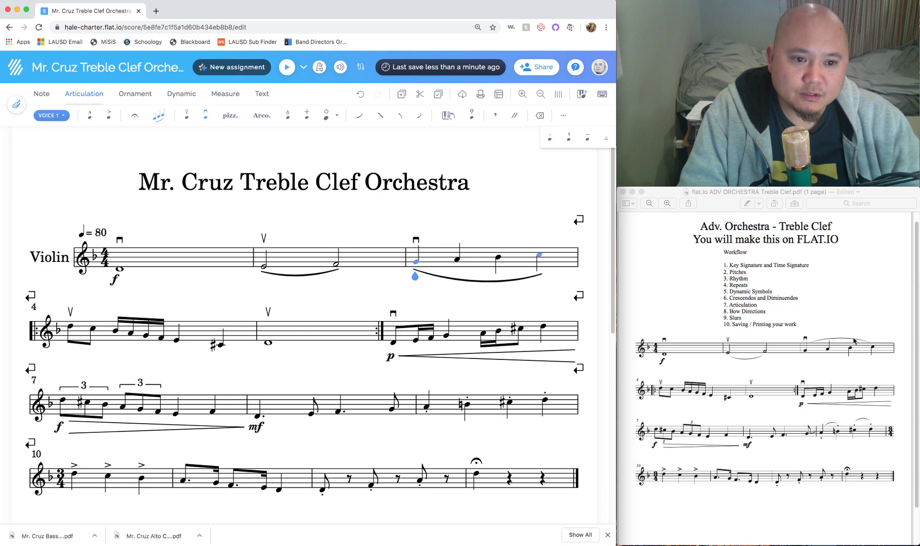
left_click(843, 338)
left_click(158, 115)
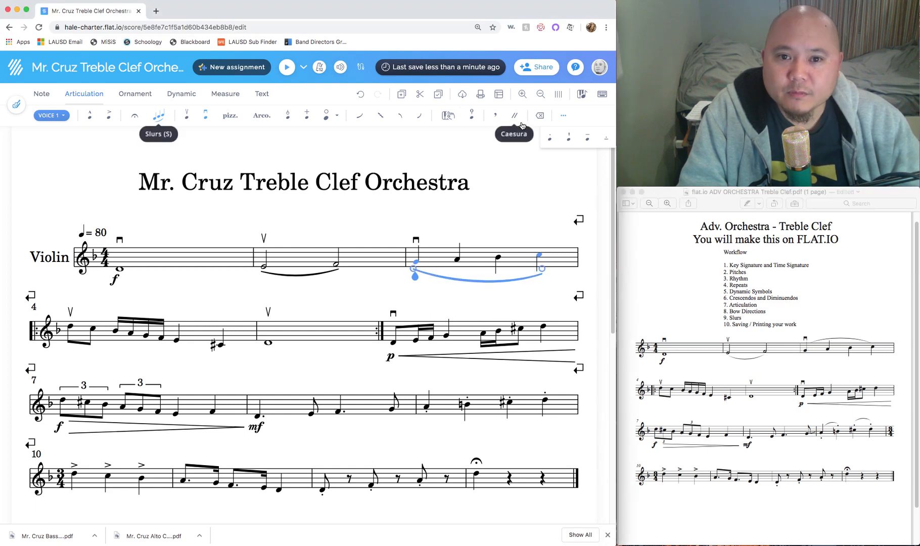
left_click(564, 116)
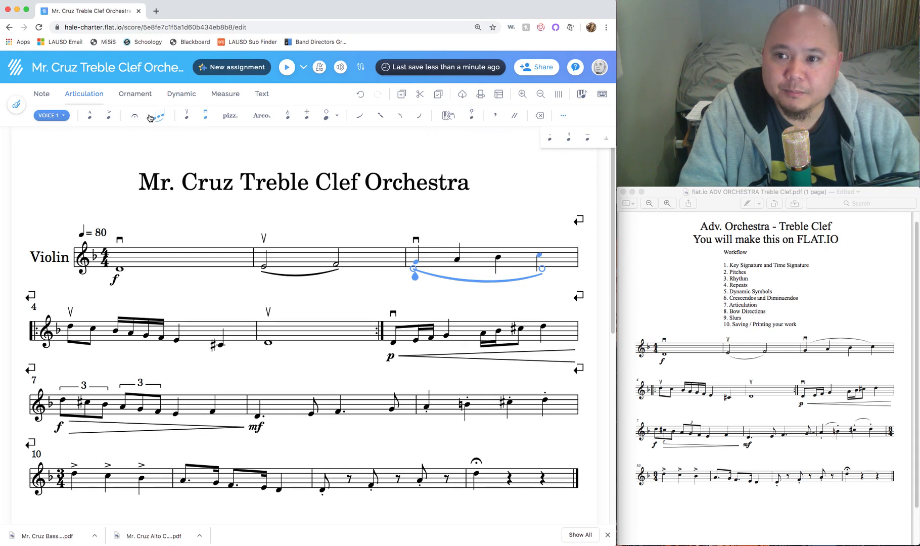
left_click(129, 97)
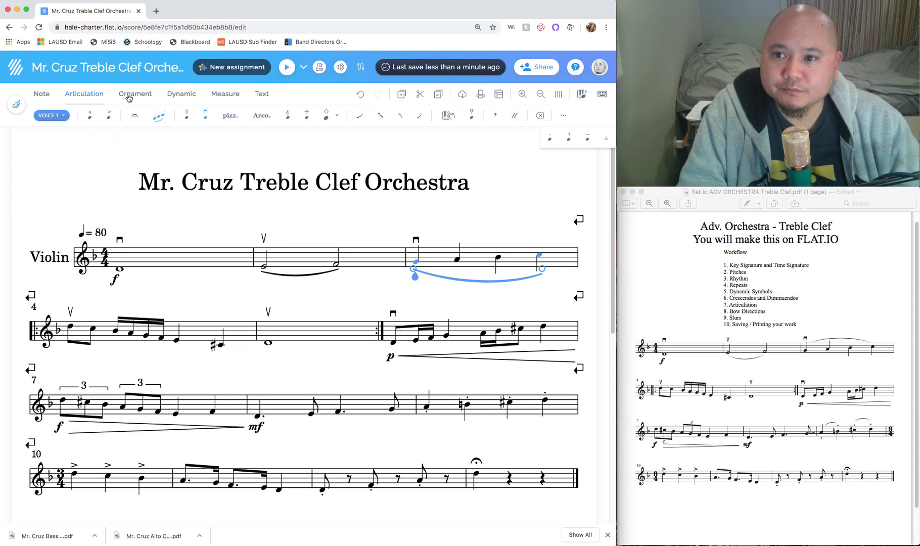
left_click(84, 96)
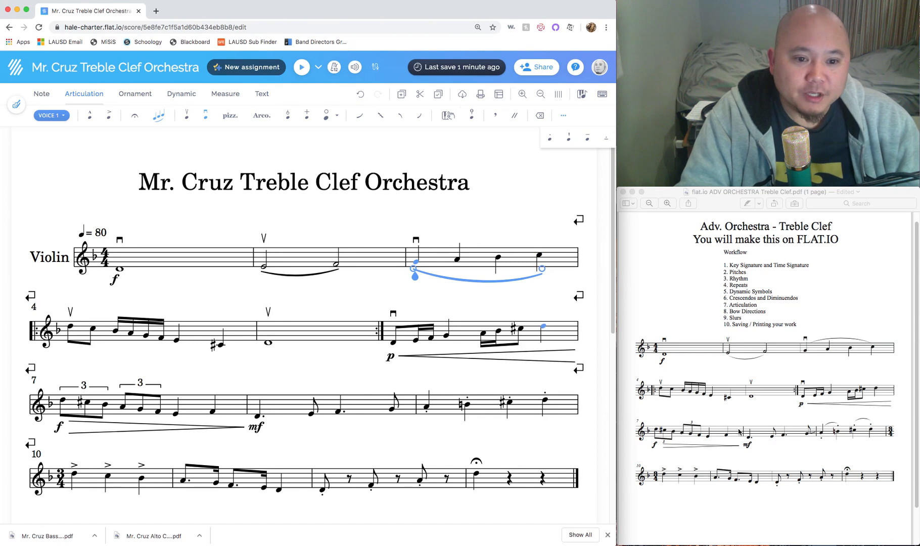
Slur the first two quarter notes, A and B natural, and the last two, C sharp and D, in measure 9
left_click(821, 439)
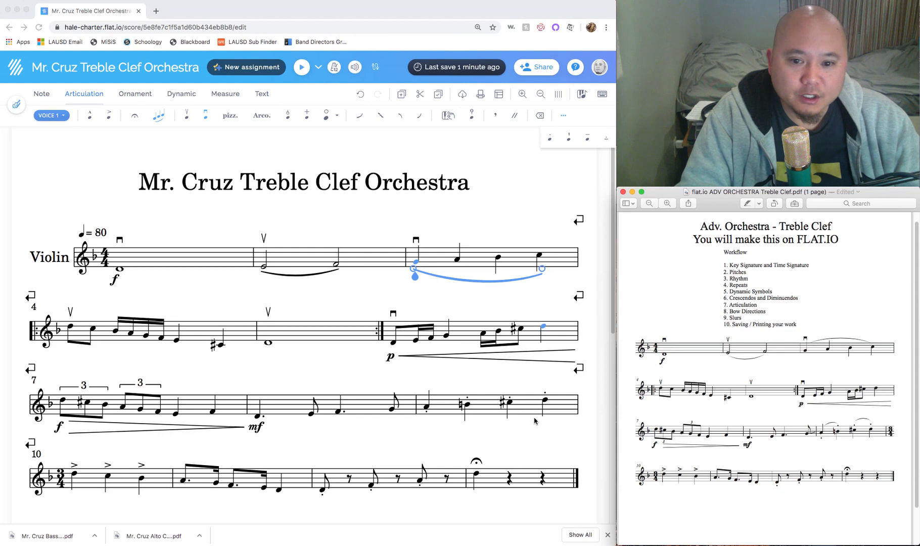
left_click(428, 409)
left_click(427, 410)
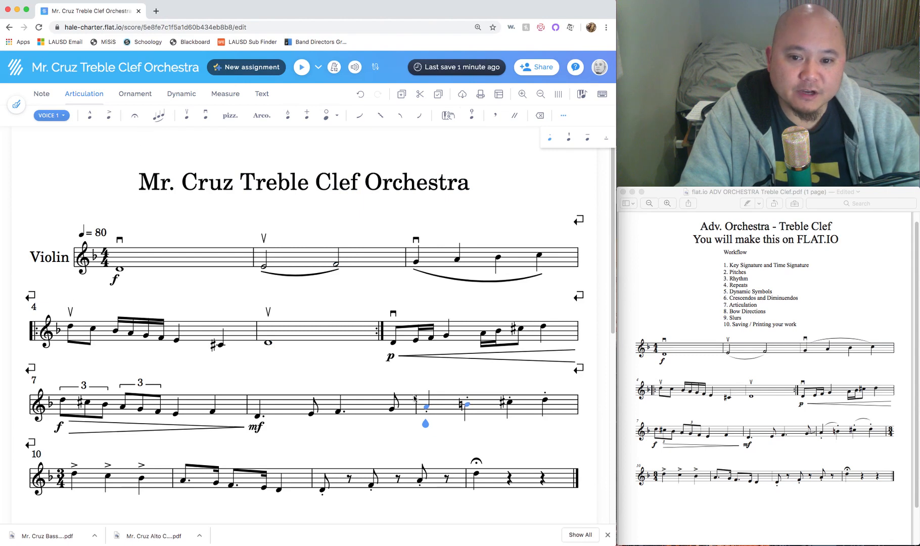
left_click(161, 121)
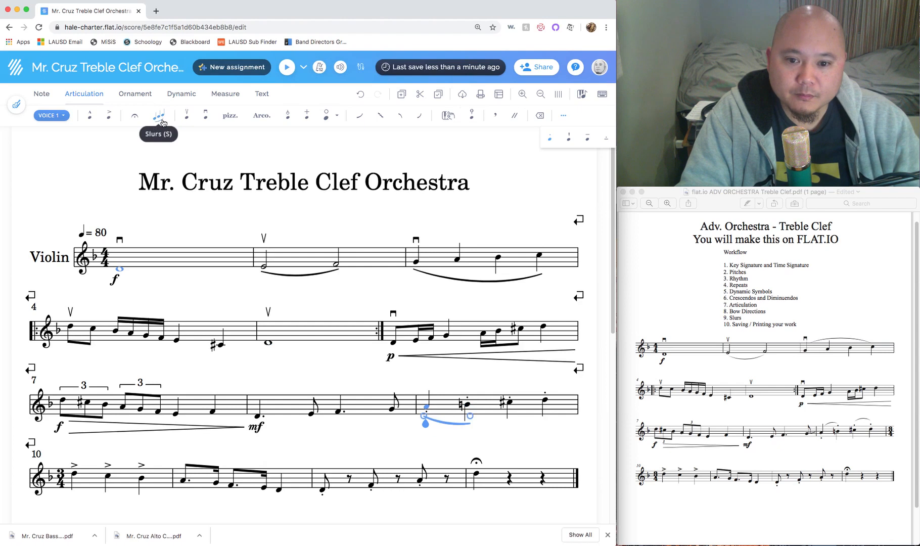
left_click(504, 403)
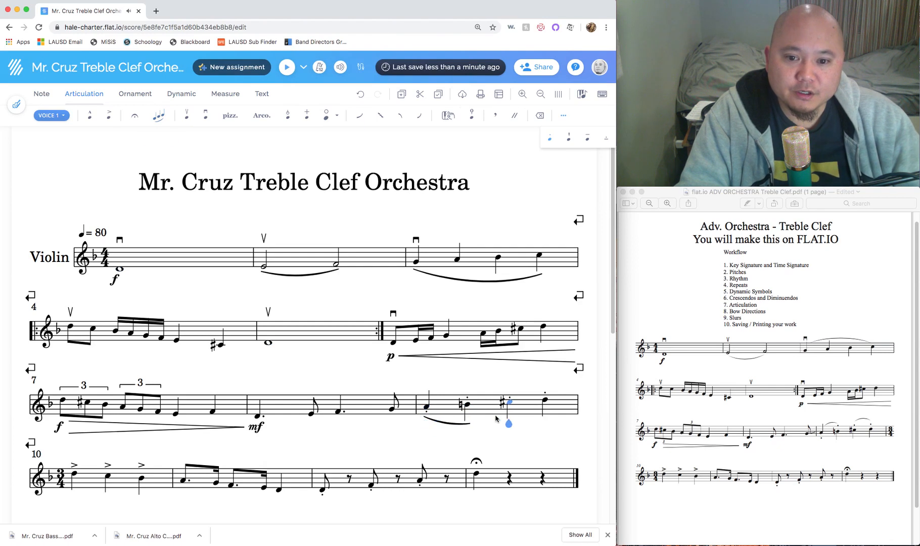
left_click(159, 121)
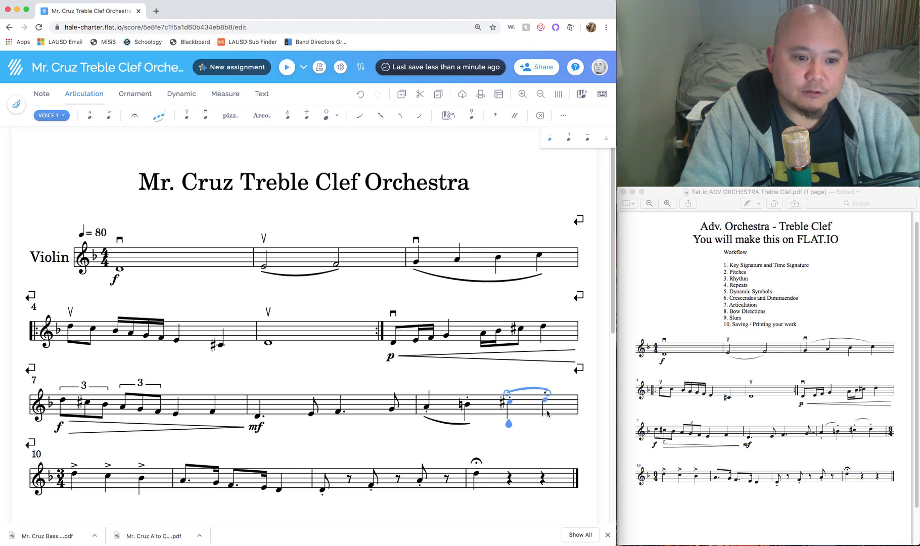
left_click(546, 435)
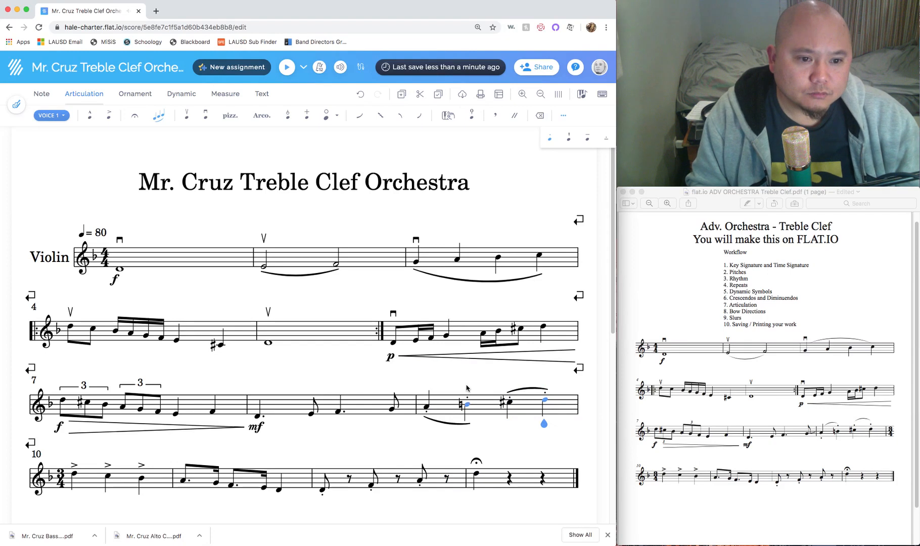
Compare the whole violin score with the reference sheet, line by line, for missing markings
scroll(295, 405, "down", 2)
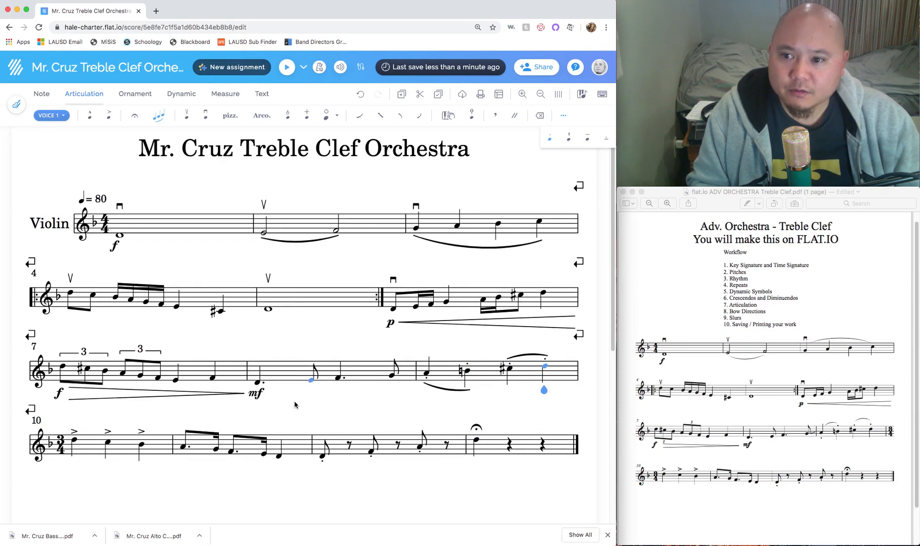
left_click(638, 360)
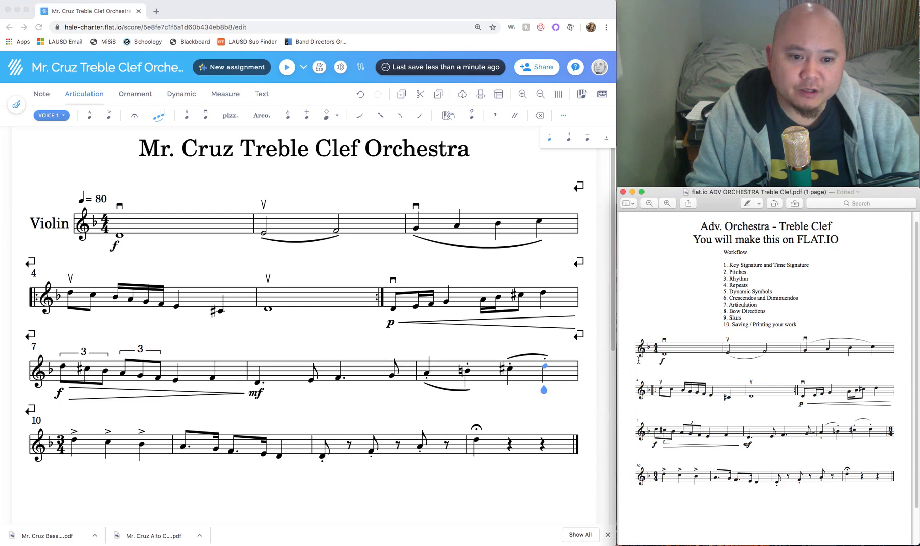
left_click(683, 370)
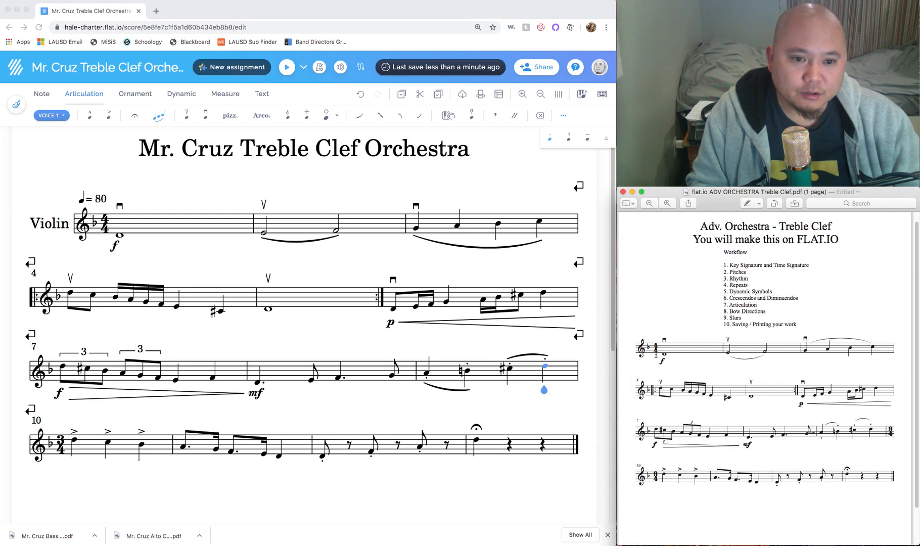
scroll(375, 306, "up", 1)
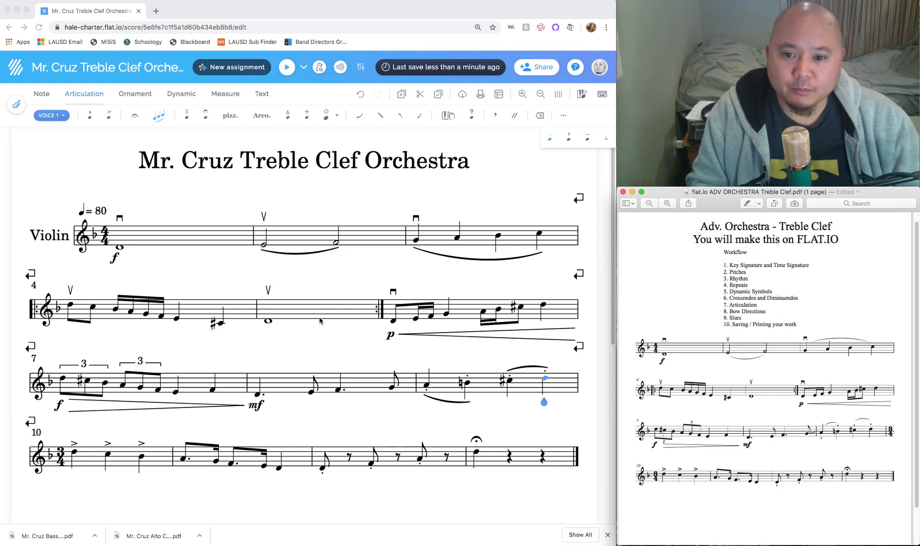
scroll(321, 320, "up", 2)
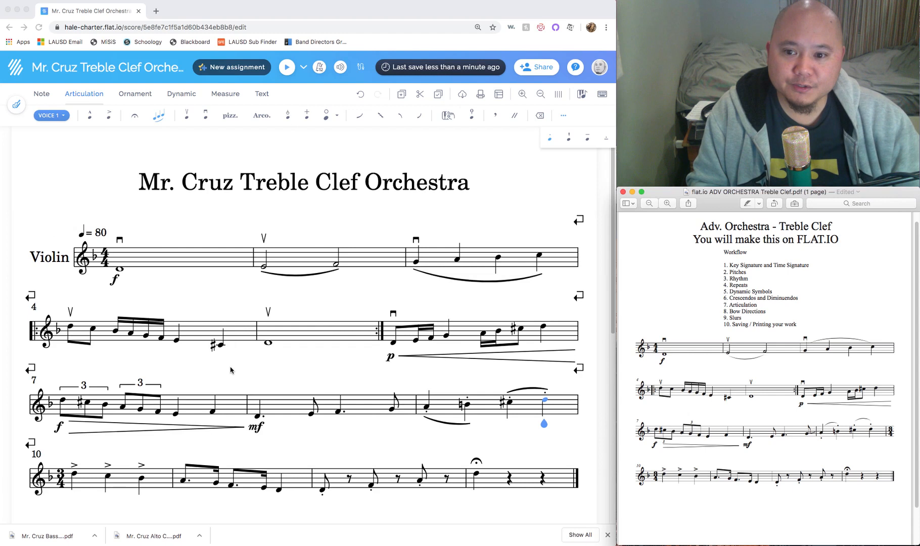
scroll(230, 369, "down", 4)
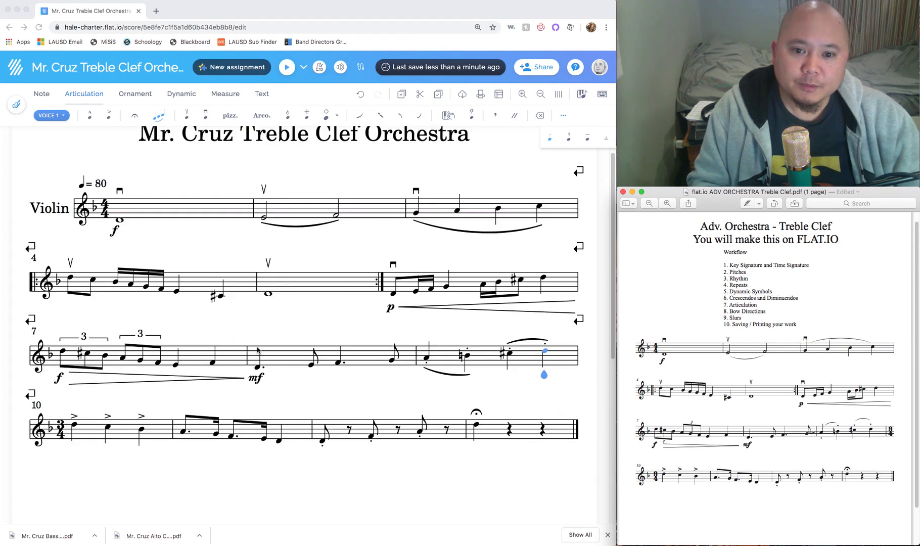
scroll(299, 342, "up", 1)
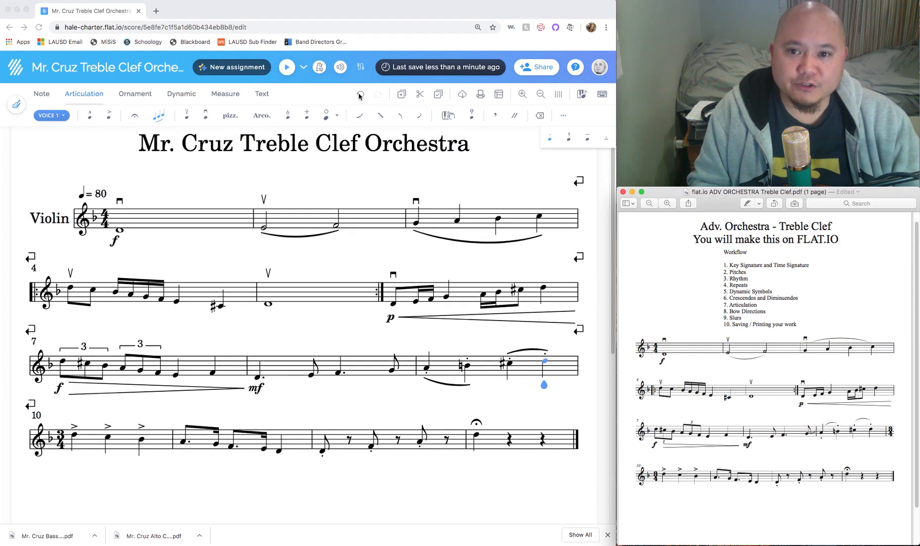
left_click(347, 97)
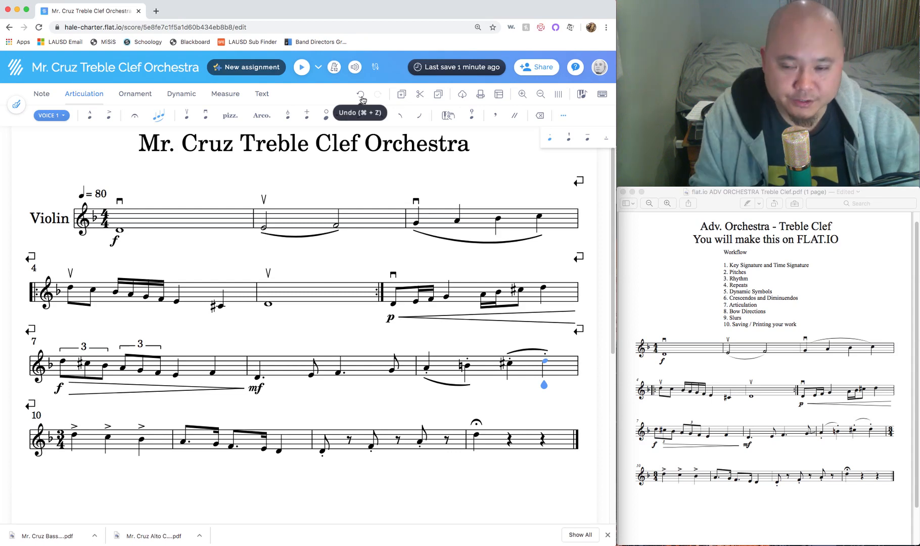
scroll(331, 307, "up", 2)
scroll(331, 307, "down", 1)
Check item 10 of the reference sheet's workflow list, Saving / Printing your work
left_click(728, 327)
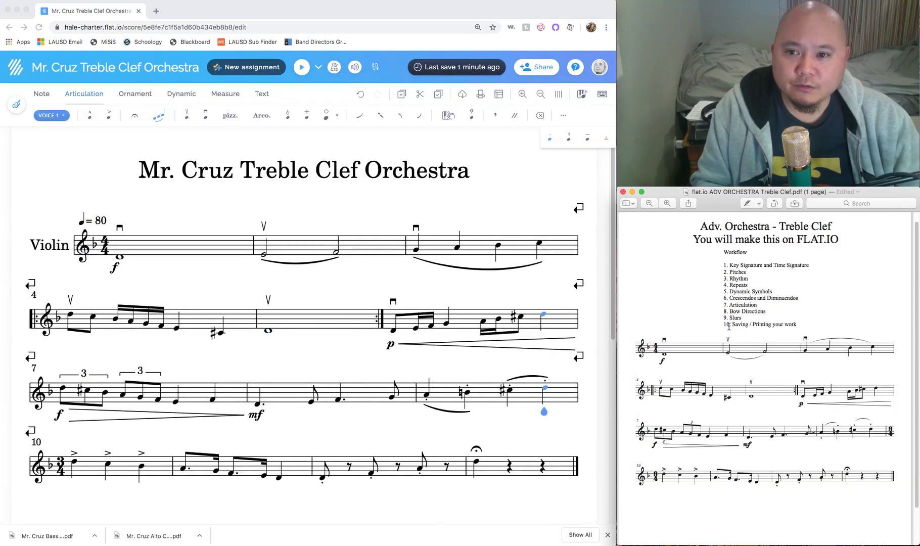
left_click_drag(729, 327, 801, 327)
left_click(804, 324)
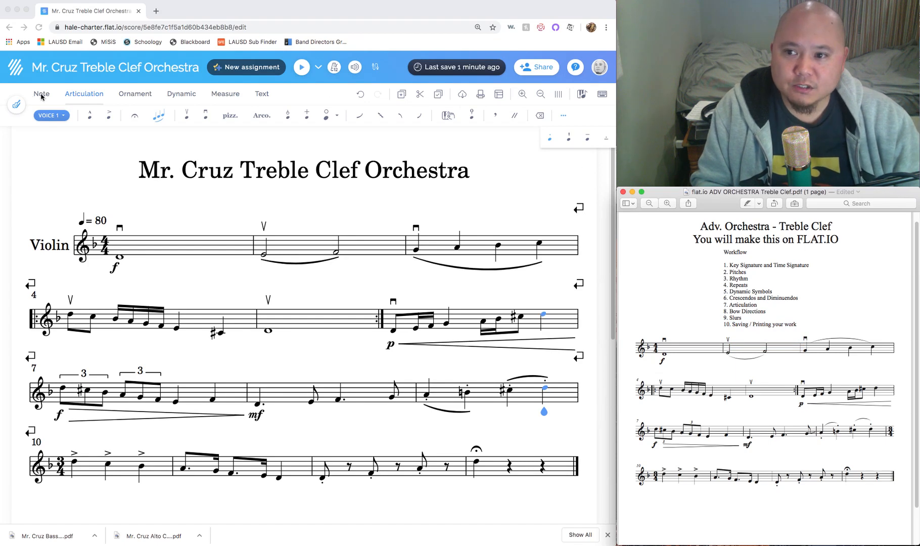
left_click(416, 141)
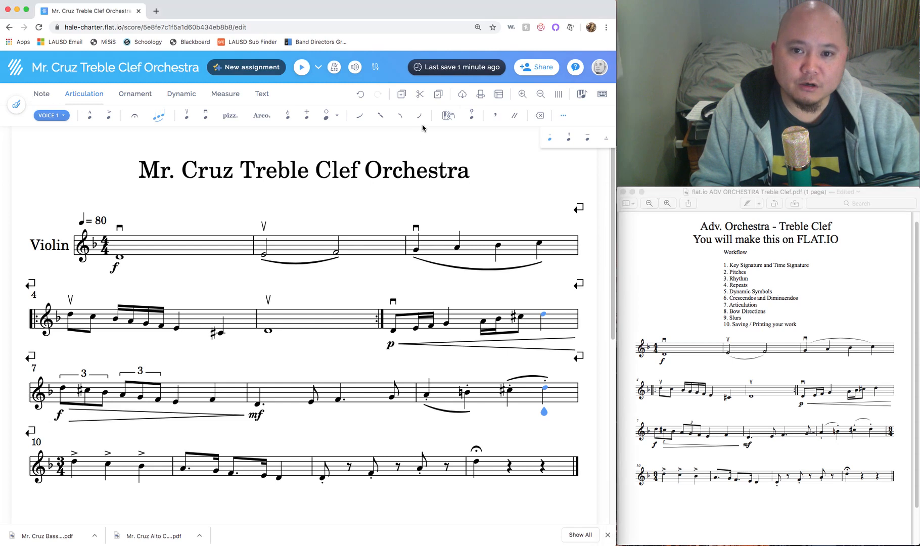
Examine the score's print settings for the Brother MFC-7360N and Save to Google Drive destinations, and close them without printing
left_click(481, 98)
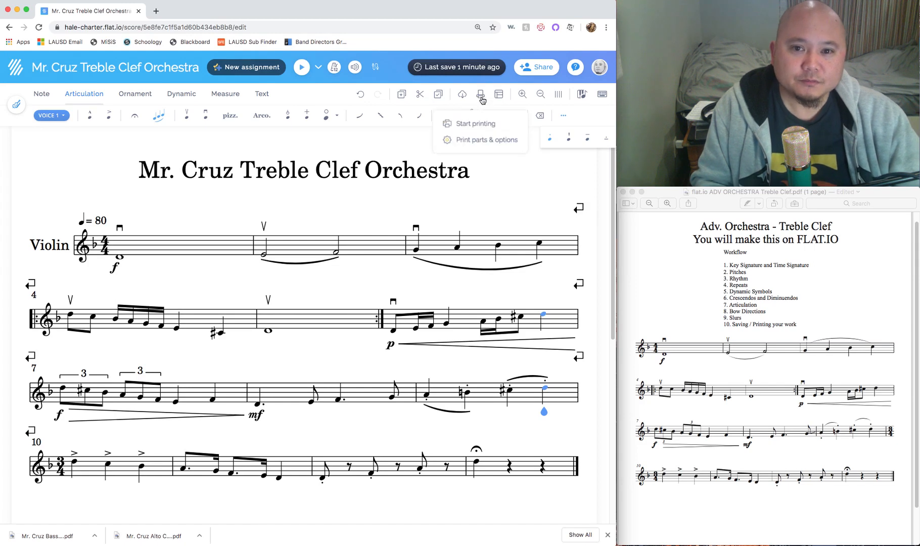
left_click(481, 127)
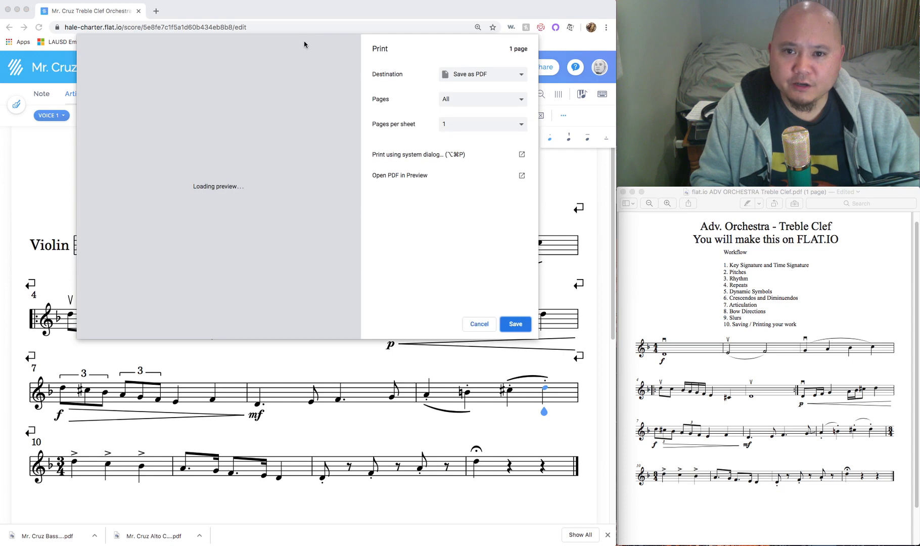
left_click(469, 79)
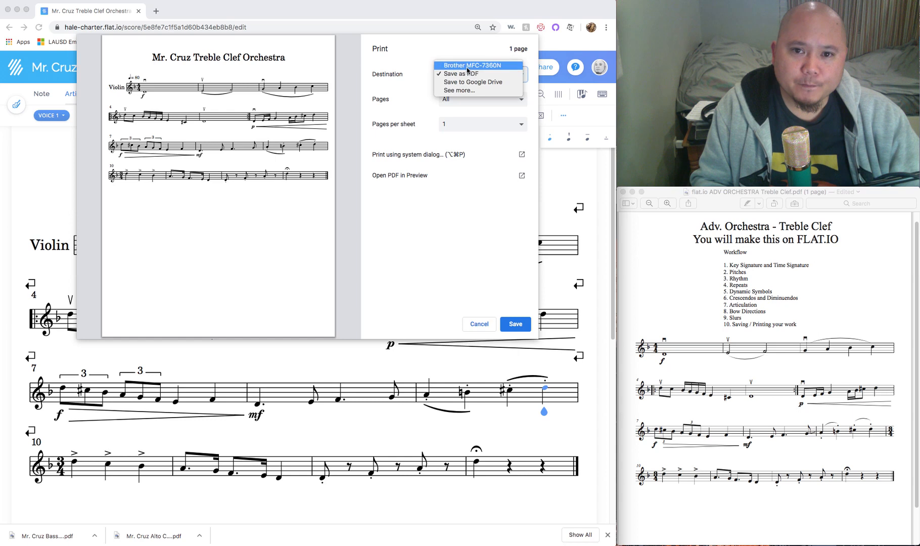
left_click(468, 65)
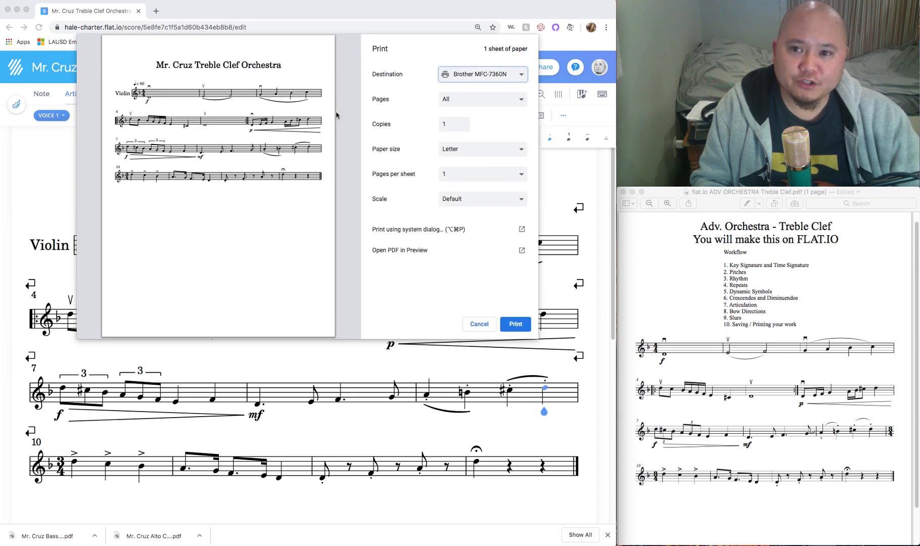
left_click(460, 80)
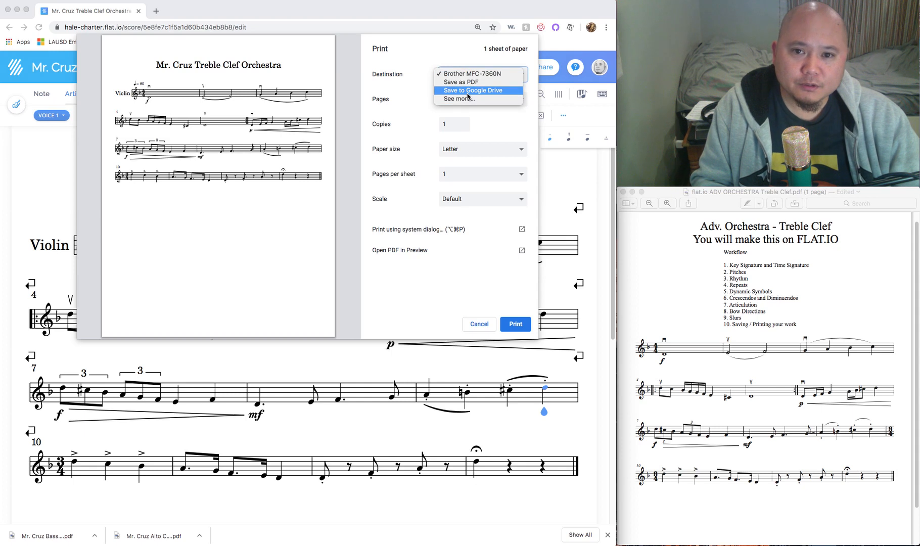
left_click(467, 92)
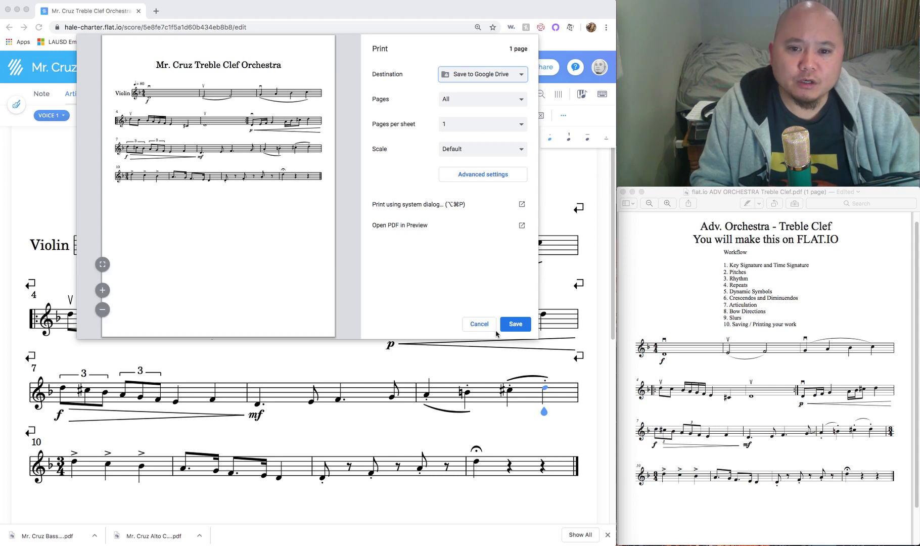
left_click(476, 75)
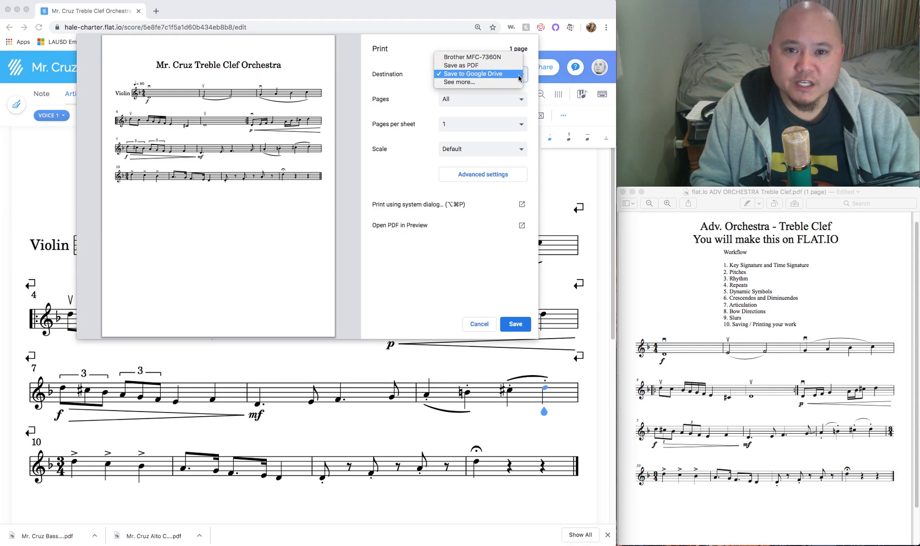
left_click(476, 324)
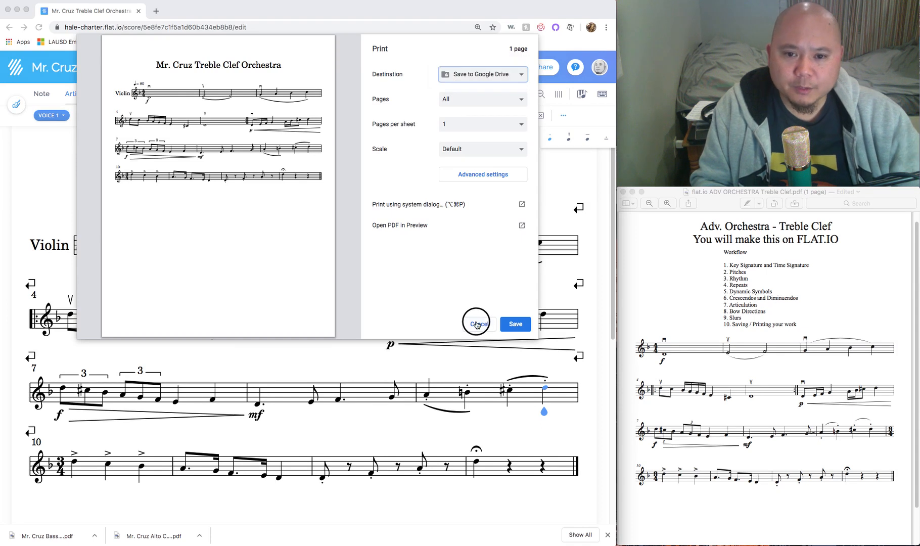
left_click(478, 326)
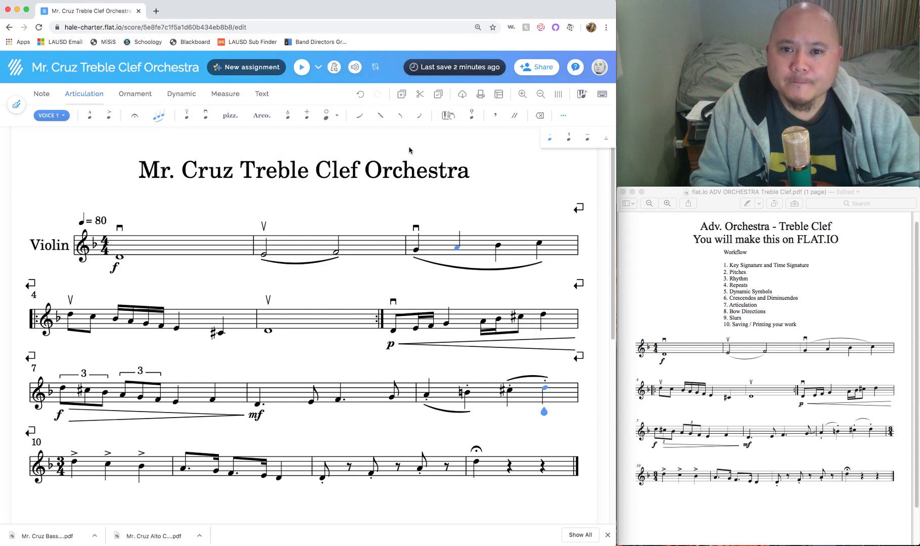
Export the score as a printable PDF, leaving rest merging, automatic multimeasure rests and hidden time signatures off
left_click(464, 96)
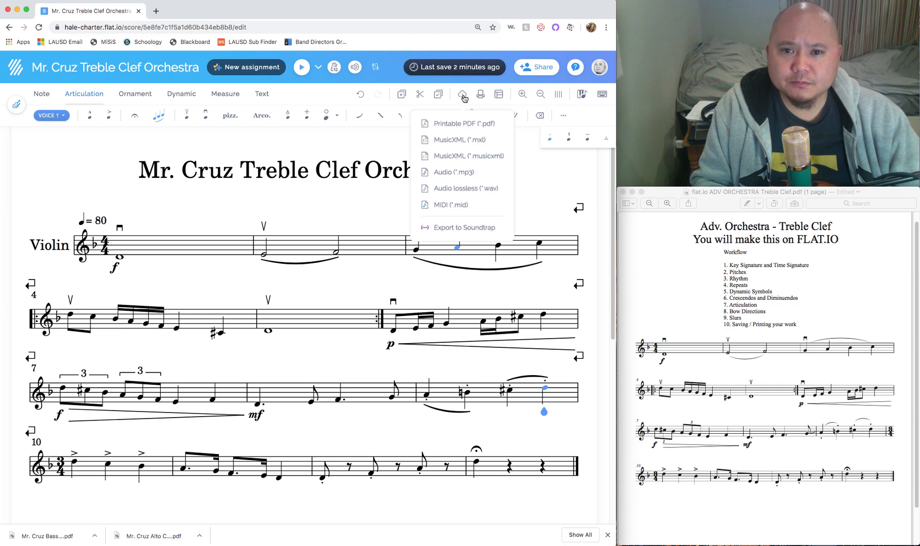
left_click(467, 126)
left_click(413, 142)
left_click(412, 144)
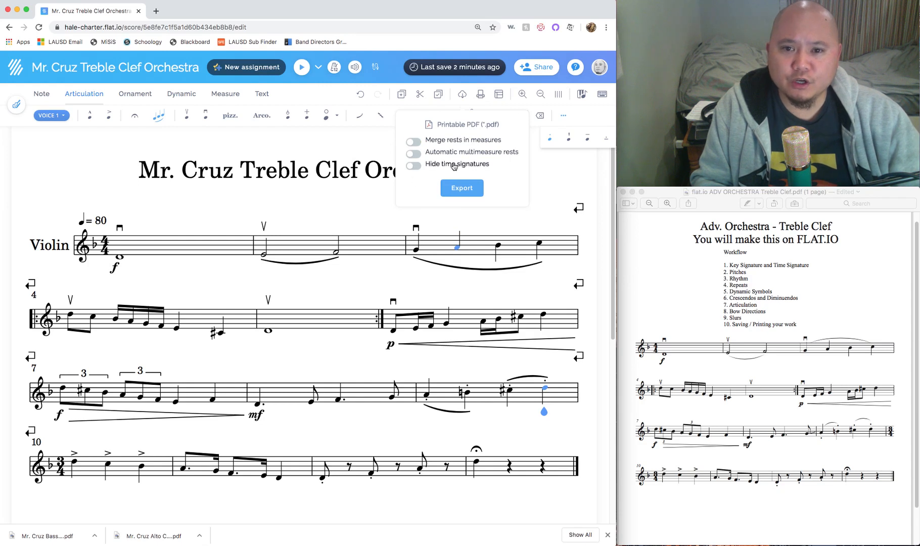
left_click(418, 167)
left_click(414, 166)
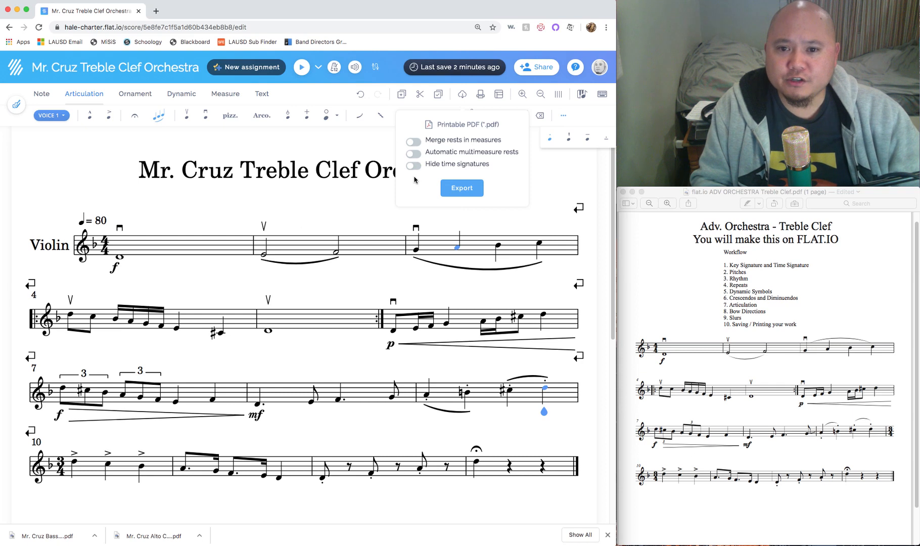
left_click(477, 194)
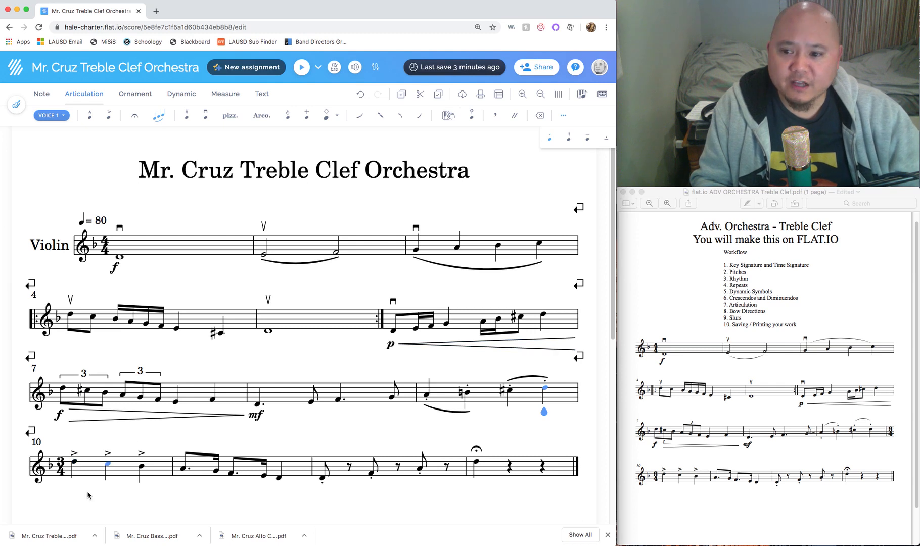
Open the exported Treble Clef Orchestra PDF to check it, close the duplicate copy and return to the score
left_click(51, 535)
left_click(51, 535)
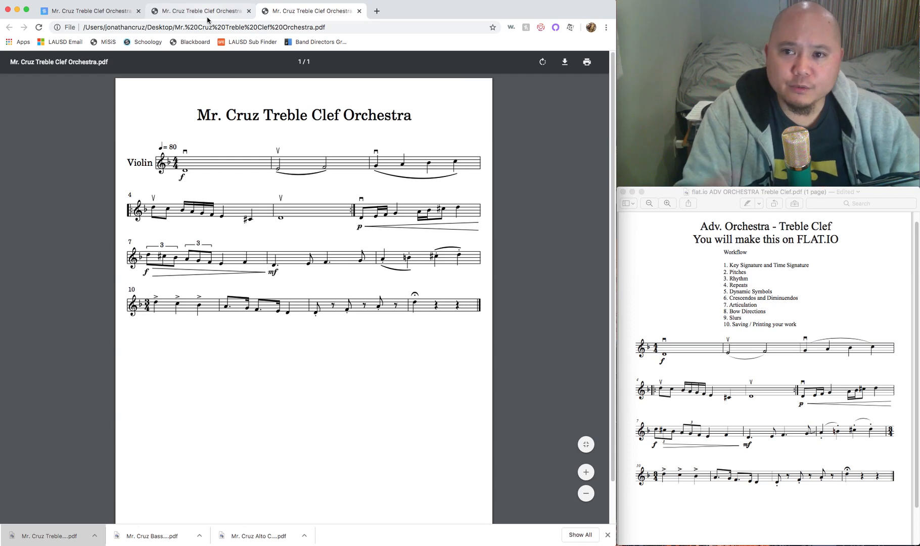
left_click(359, 11)
left_click(97, 13)
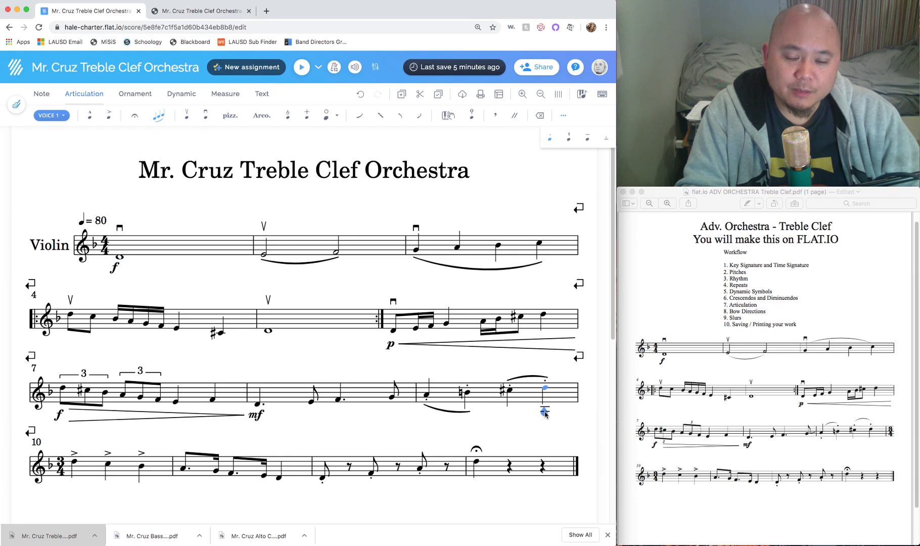
Set the tempo marking at the start of measure 1 to quarter note = 120
left_click(121, 265)
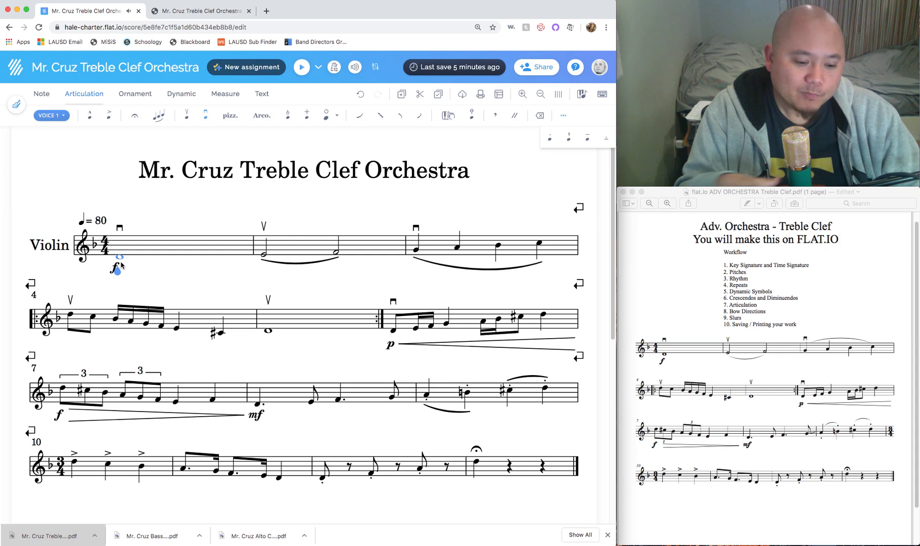
left_click(91, 223)
triple_click(88, 246)
left_click(80, 248)
left_click_drag(79, 248, 60, 248)
type("120")
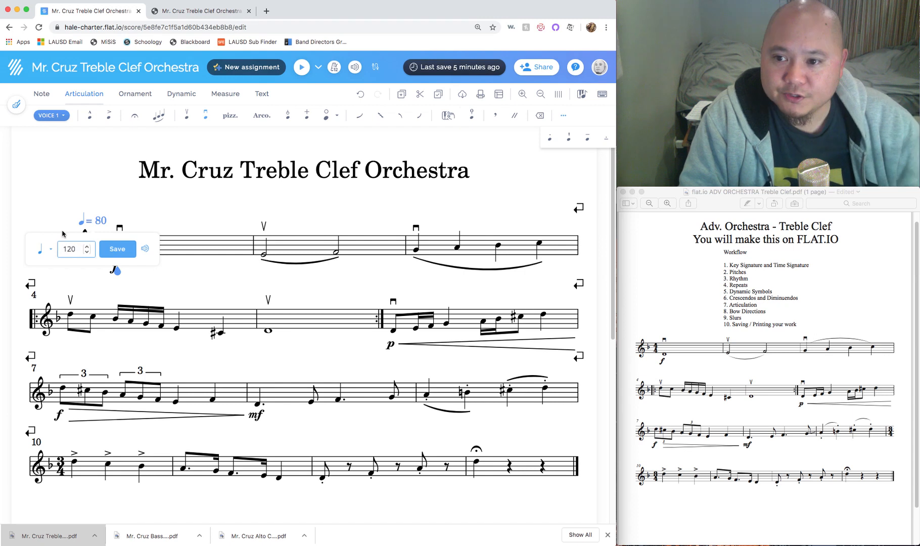
left_click(113, 248)
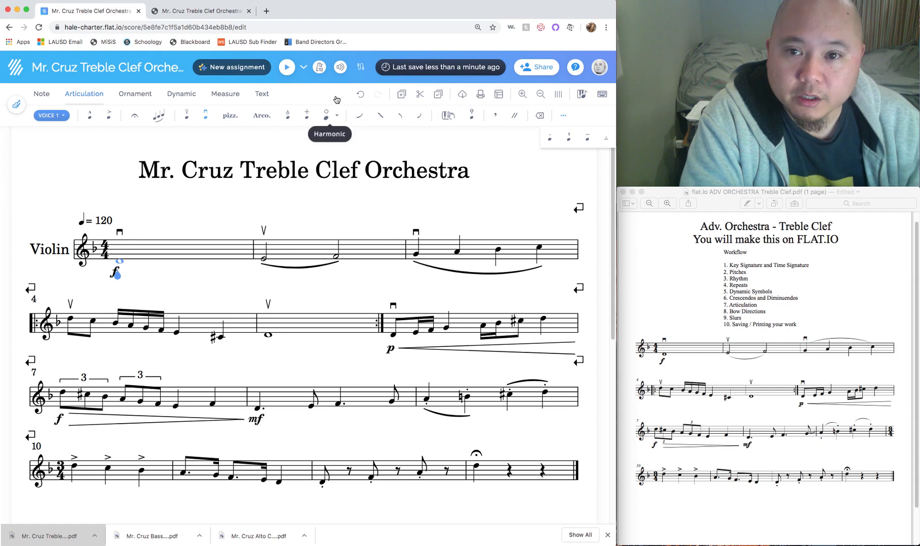
Play back the score from measure 1 and look over its four staves
left_click(287, 69)
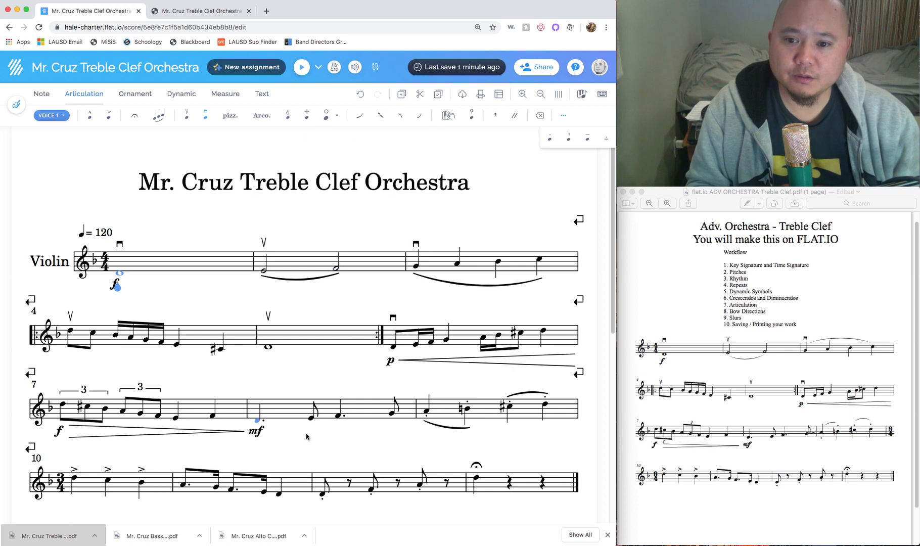
scroll(245, 246, "down", 2)
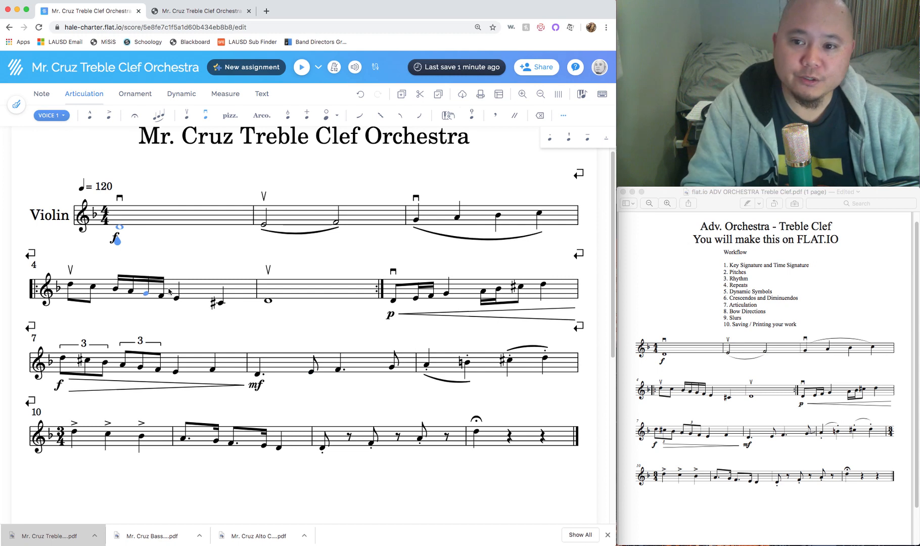
scroll(281, 251, "up", 2)
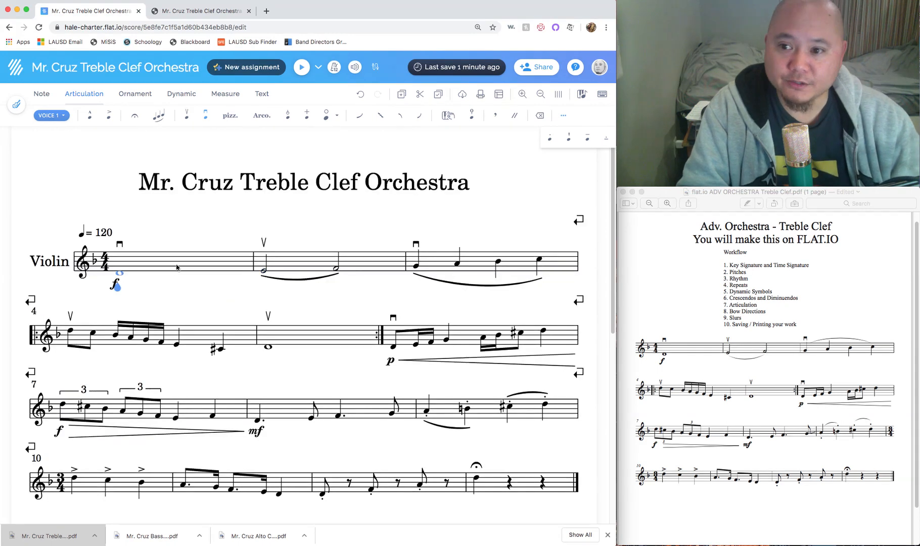
scroll(287, 363, "down", 2)
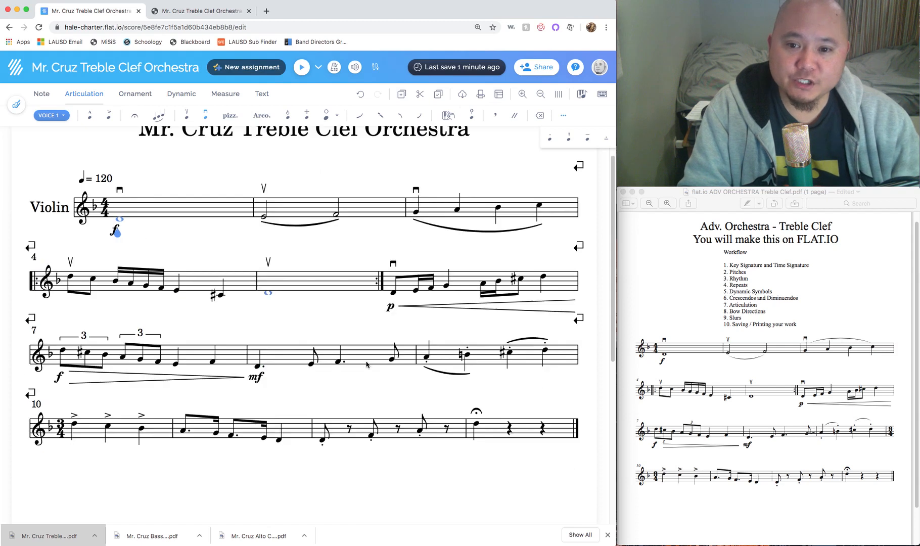
scroll(294, 335, "up", 1)
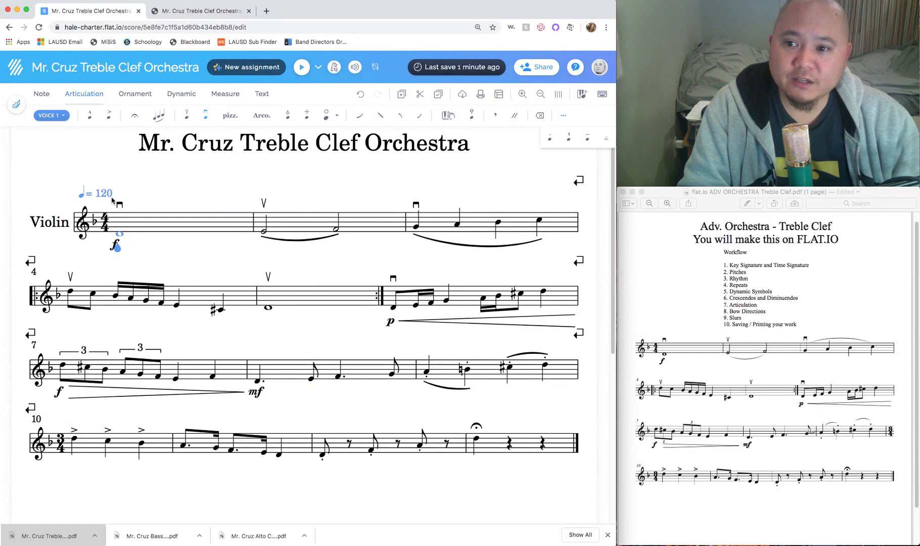
Set the tempo marking at the start of measure 1 to quarter note = 60
left_click(96, 193)
double_click(78, 222)
type("60")
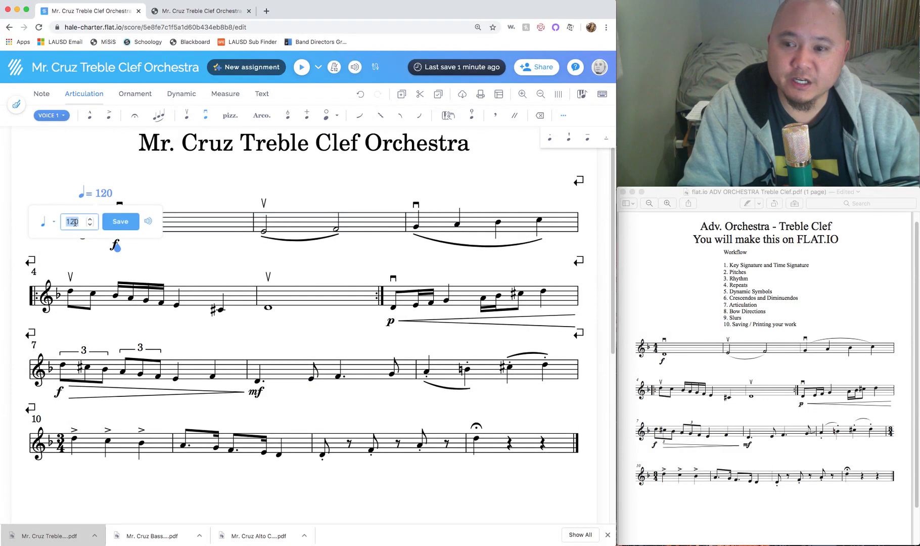
left_click(121, 221)
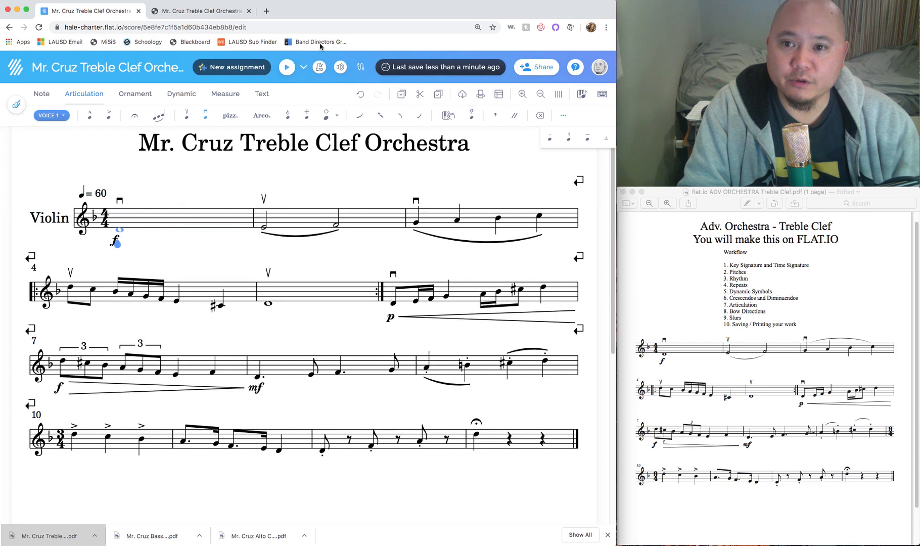
Turn the metronome on for playback and play the score from measure 1, restarting it once
left_click(320, 67)
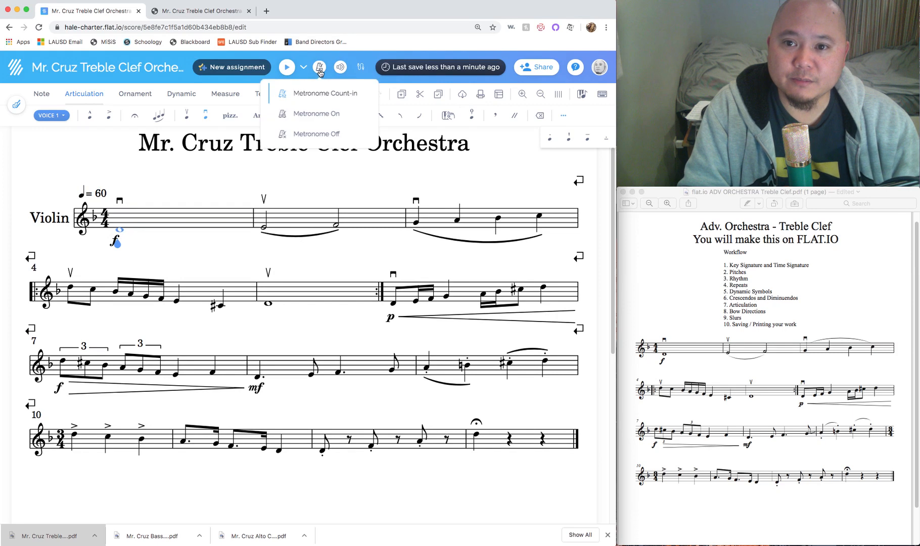
left_click(321, 116)
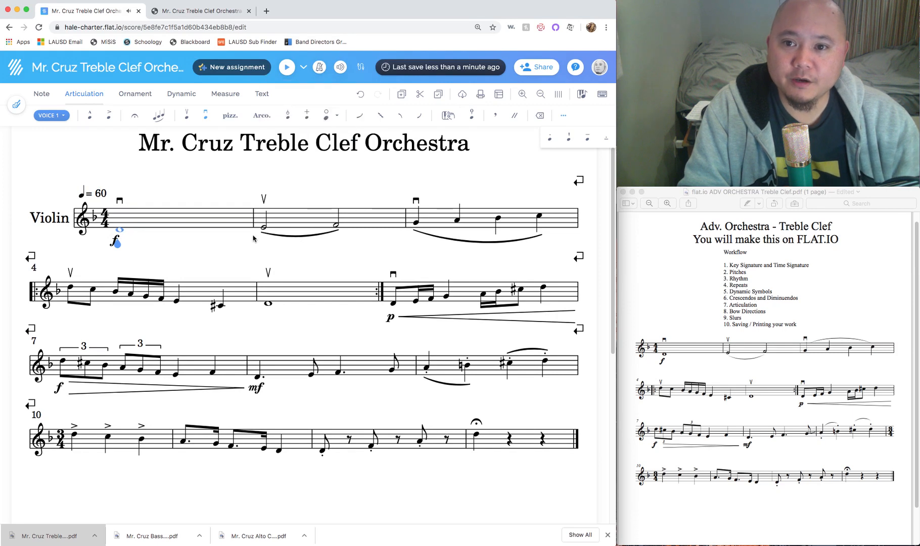
left_click(287, 67)
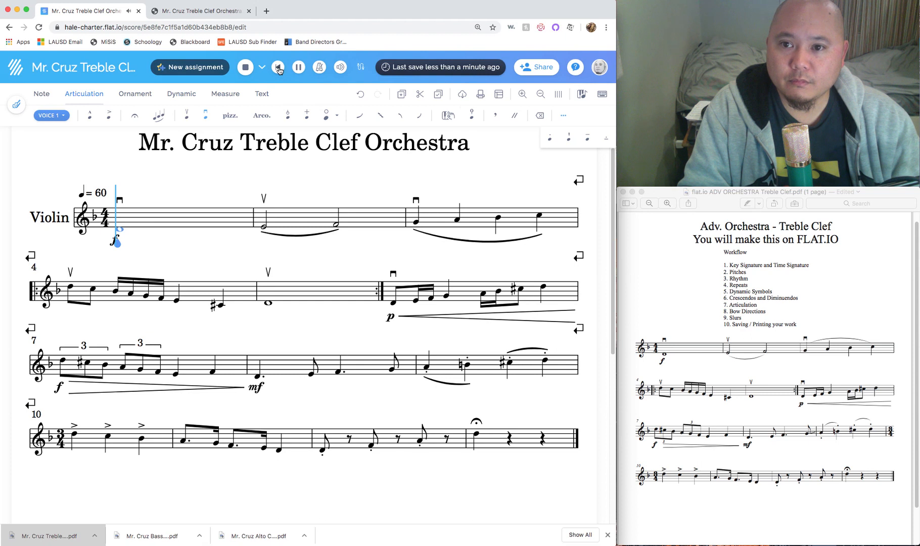
left_click(280, 69)
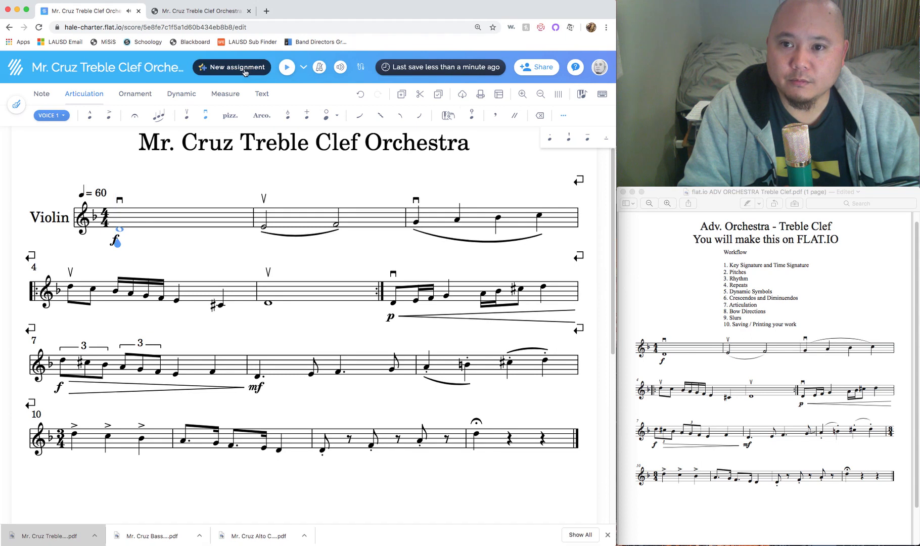
left_click(287, 69)
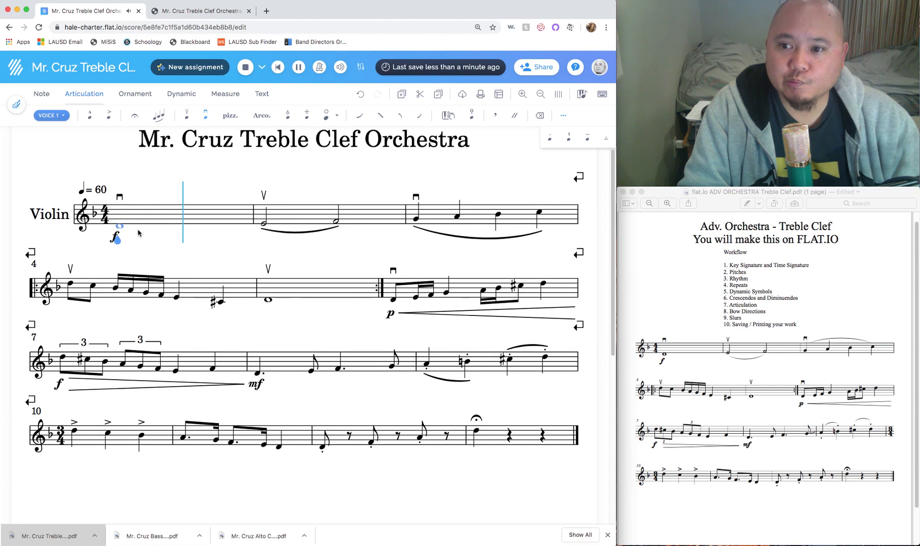
Stop the playback and turn the metronome off
left_click(247, 68)
left_click(319, 67)
left_click(307, 133)
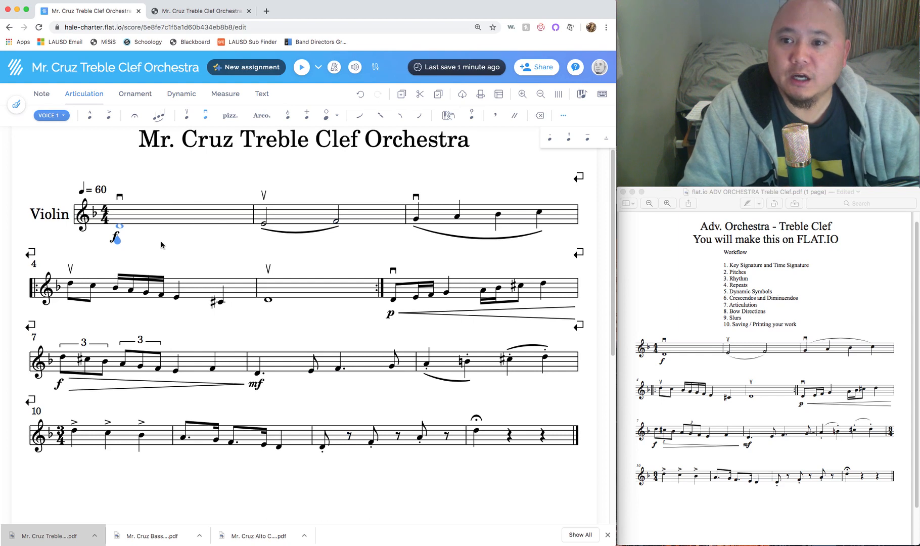
Compare the violin score's staves and repeat signs with the Adv. Orchestra Treble Clef reference sheet
scroll(347, 252, "up", 1)
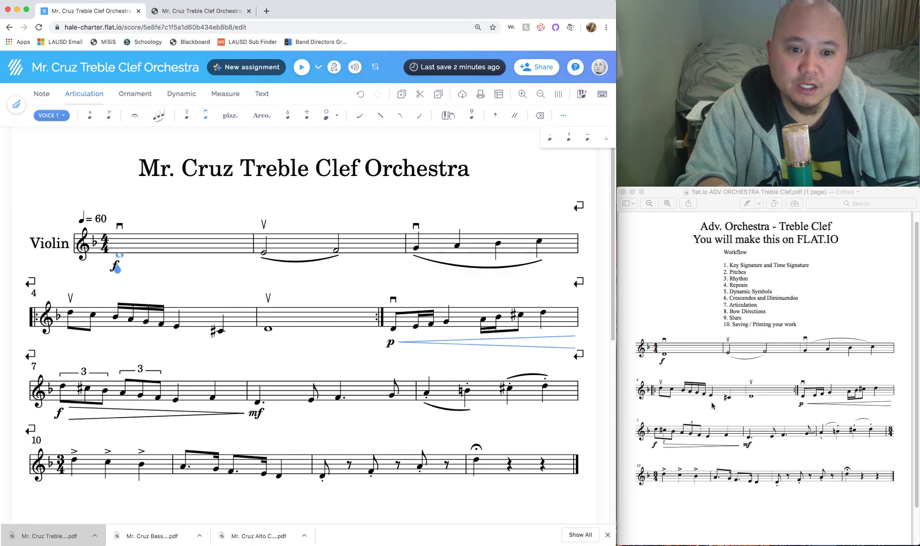
left_click(642, 395)
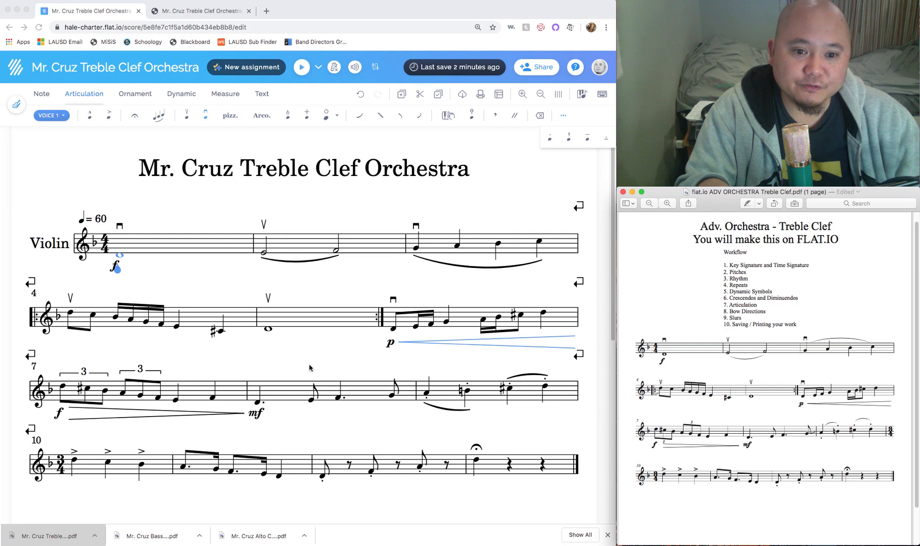
left_click(31, 324)
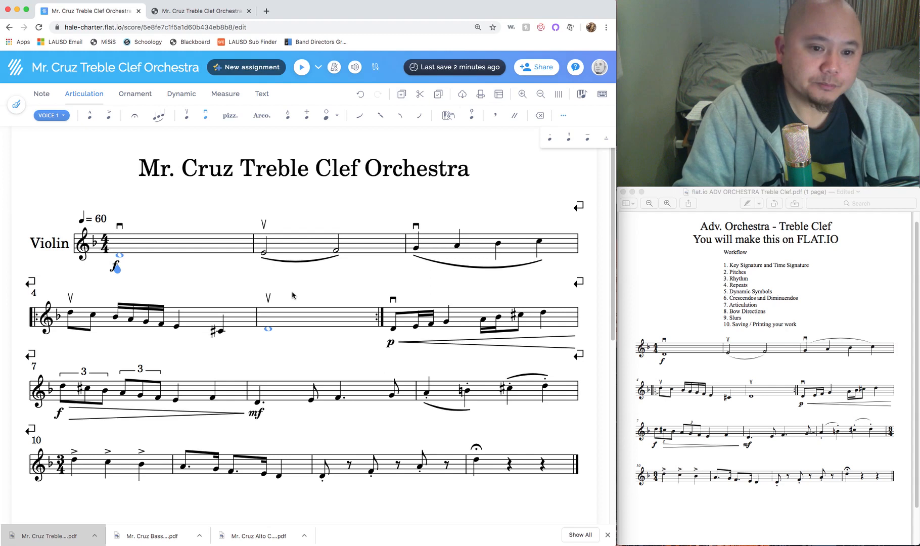
scroll(312, 364, "up", 1)
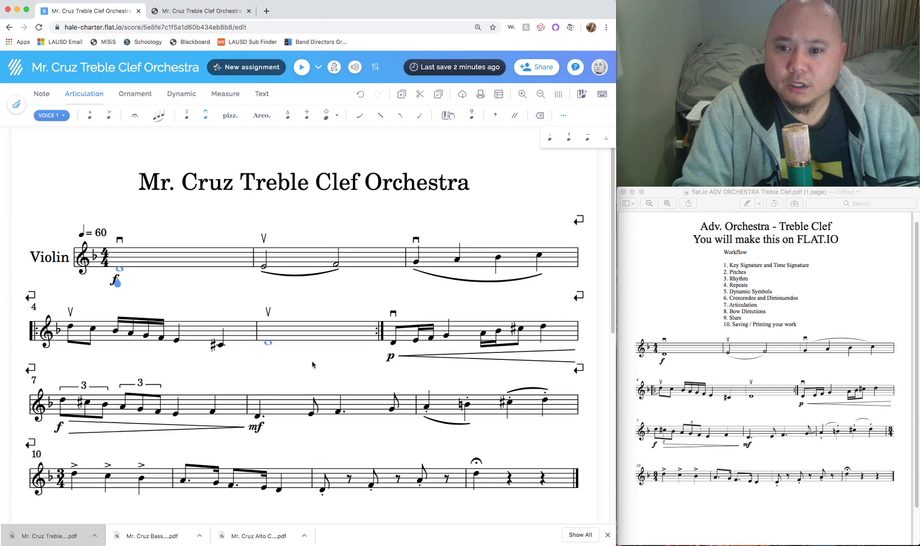
scroll(312, 364, "down", 3)
scroll(312, 364, "up", 3)
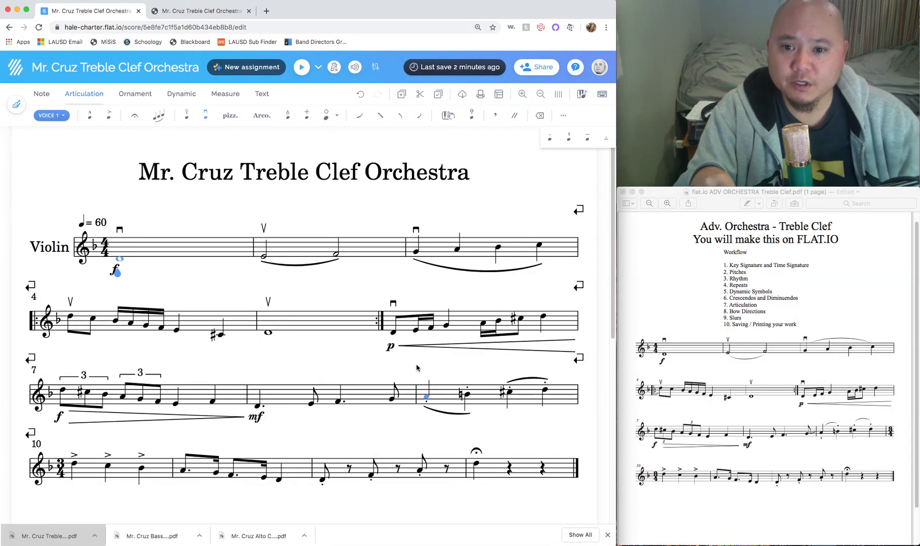
scroll(258, 321, "down", 1)
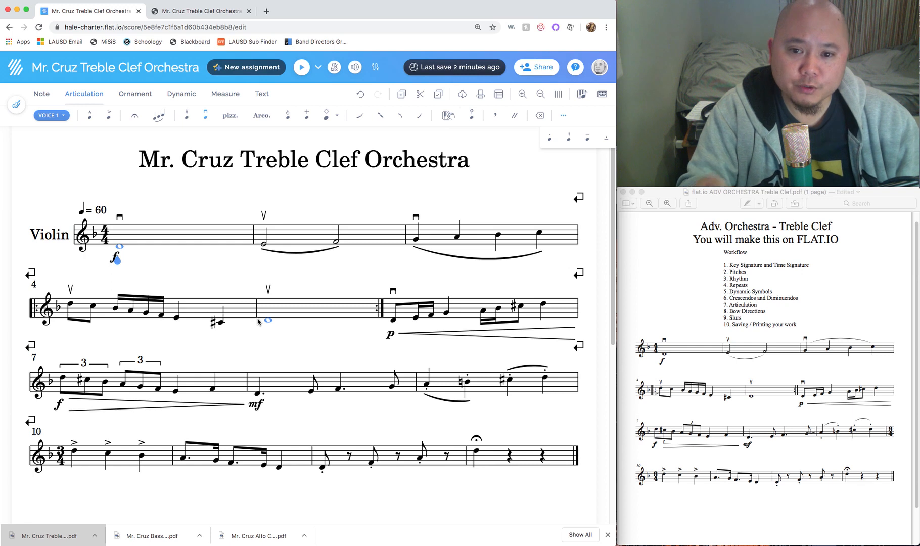
Review the export formats available for the score and close the list without exporting
scroll(304, 318, "up", 2)
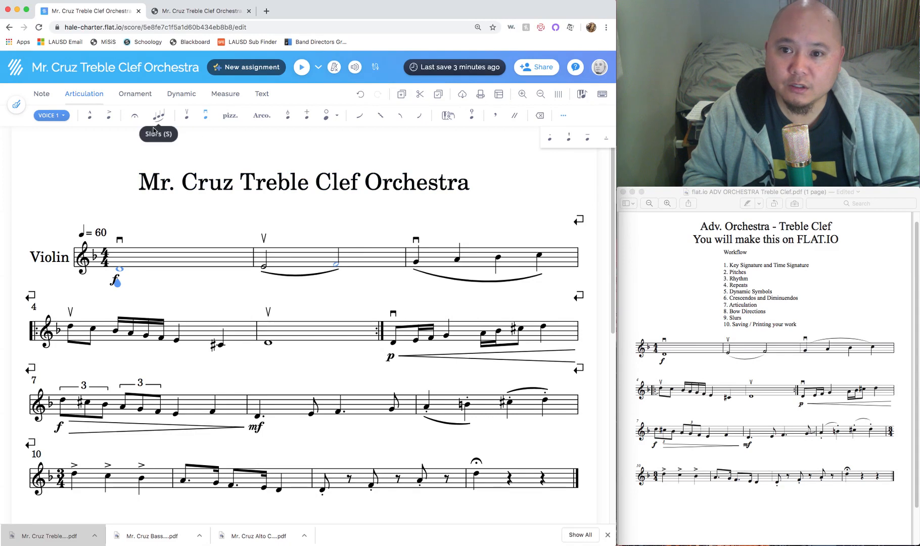
left_click(461, 96)
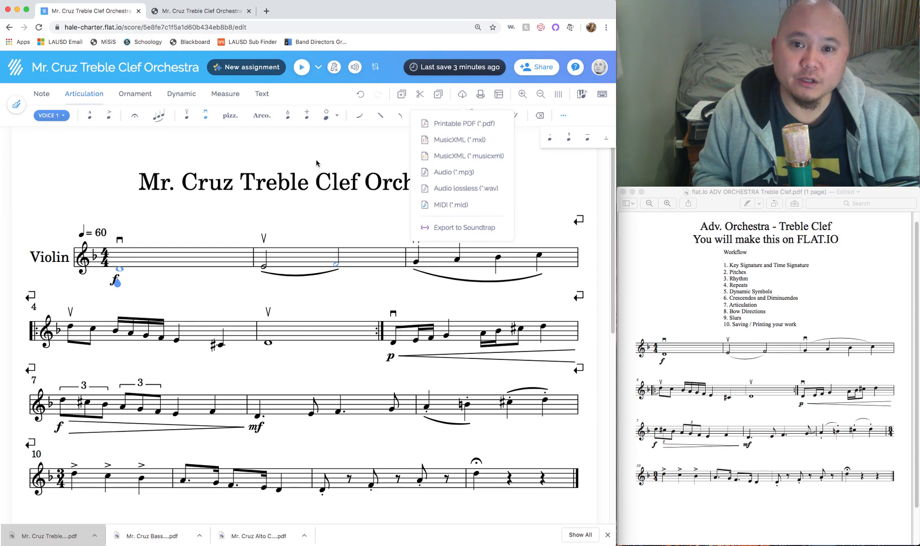
left_click(333, 155)
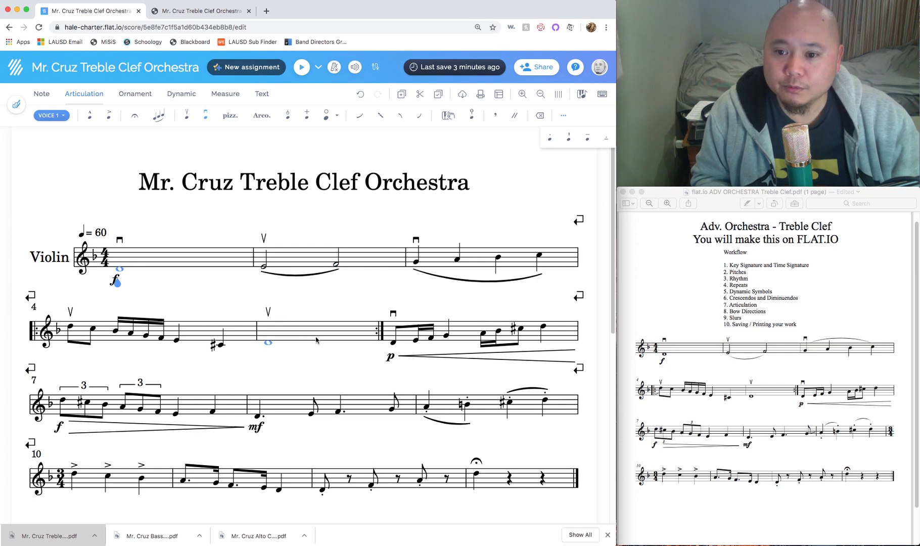
scroll(317, 341, "down", 2)
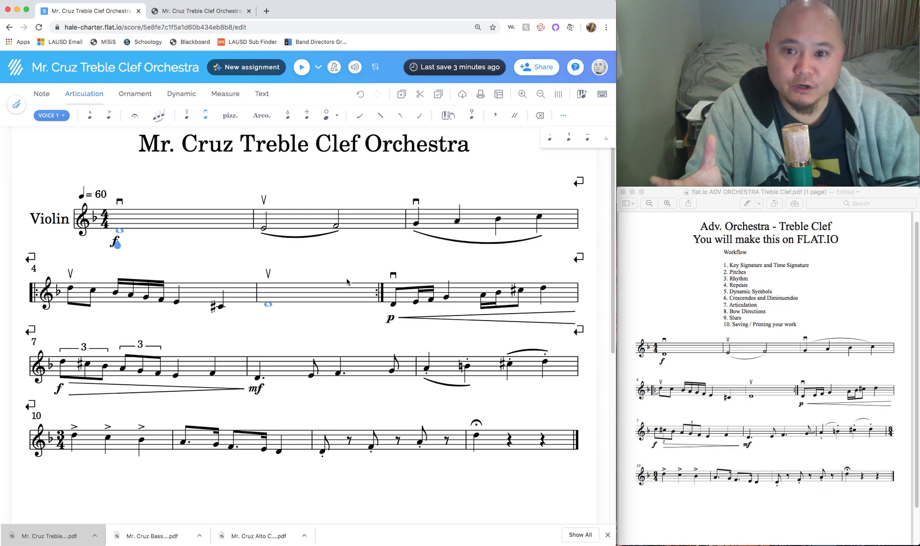
scroll(348, 282, "up", 2)
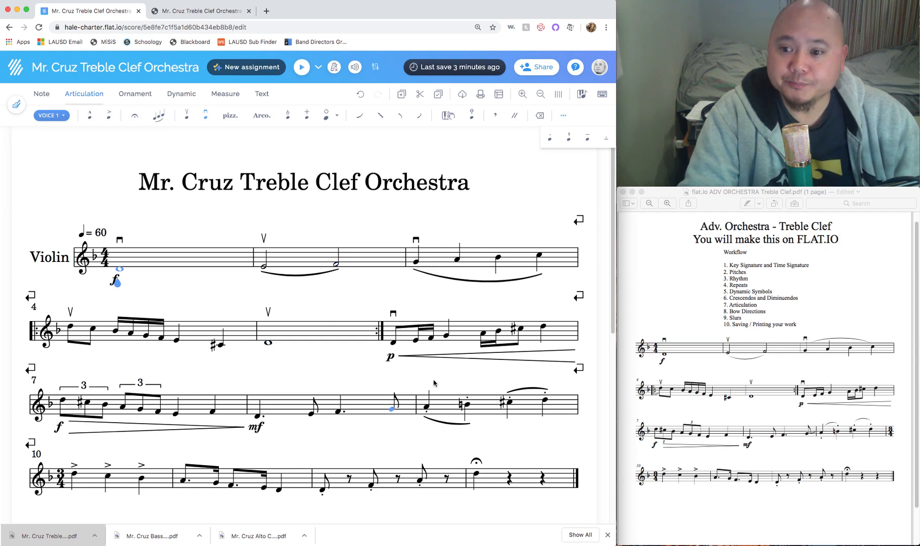
scroll(435, 384, "down", 1)
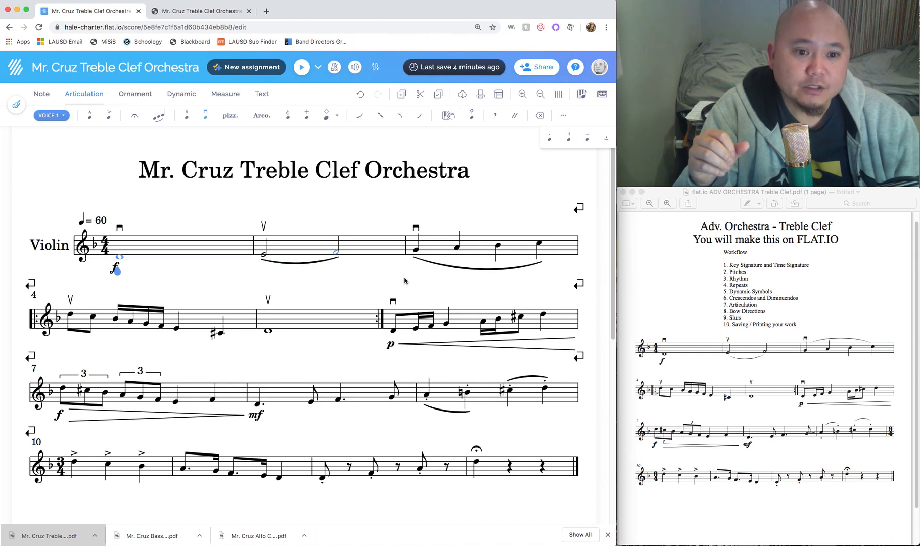
scroll(356, 276, "down", 2)
scroll(353, 273, "up", 1)
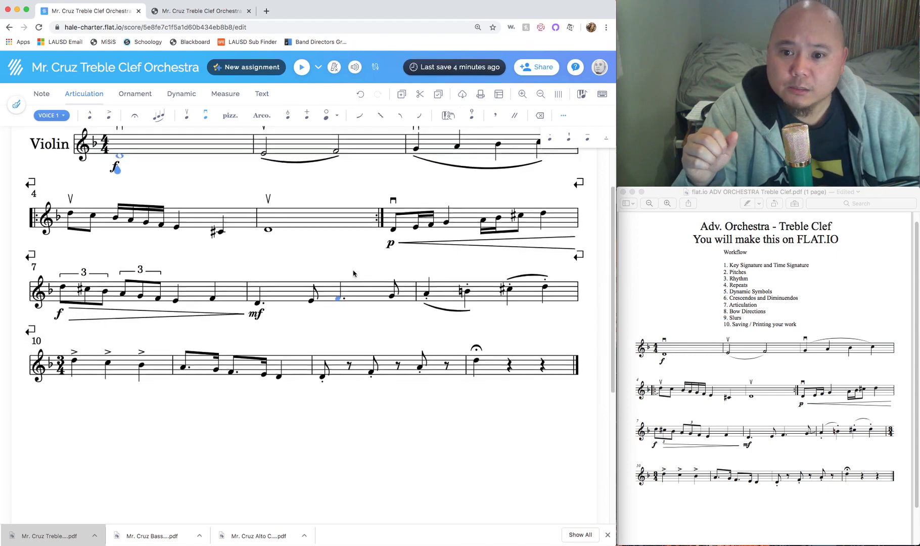
scroll(353, 274, "up", 2)
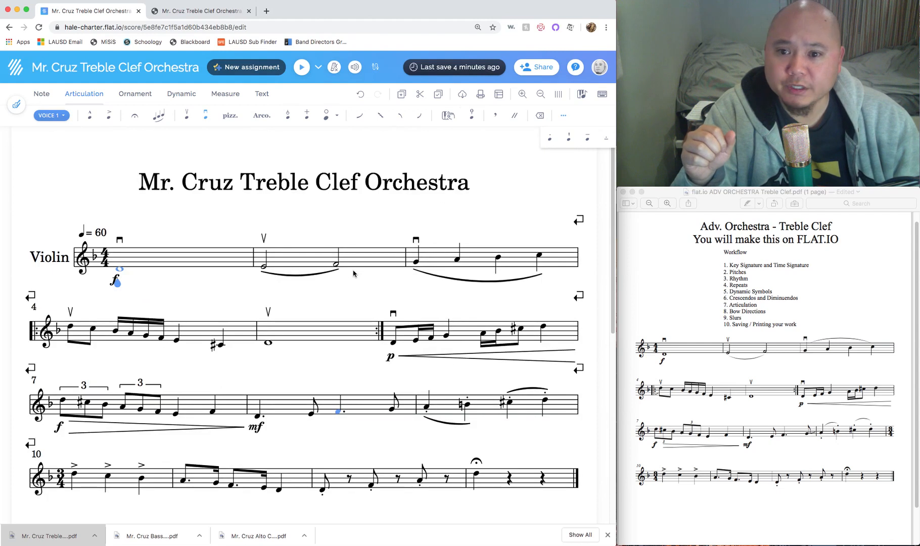